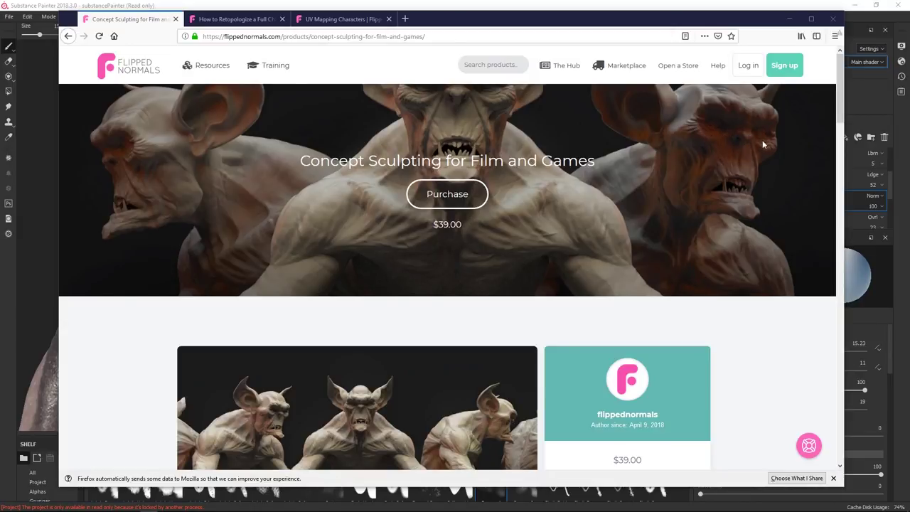
Look through the FlippedNormals product pages for Concept Sculpting, How to Retopologize a Full Character, and UV Mapping Characters
{"action": "left_click_drag", "start_coordinate": [840, 102], "coordinate": [842, 136]}
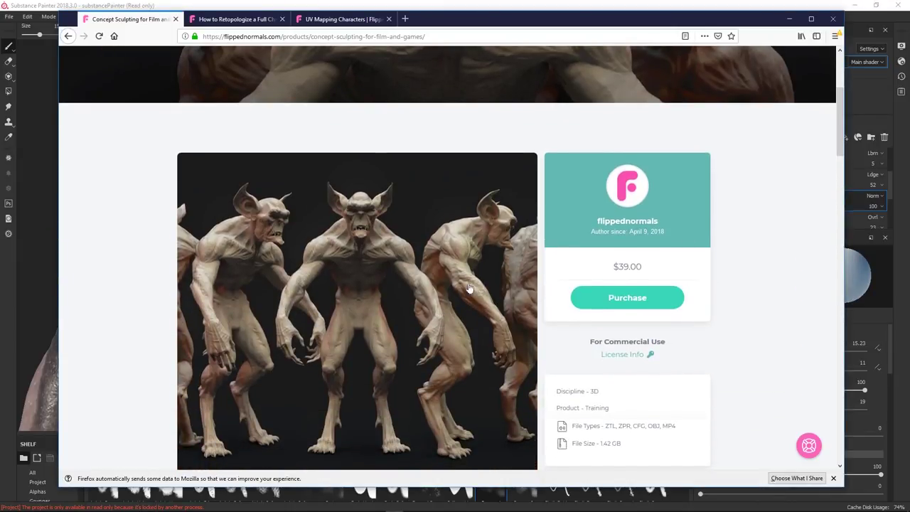
{"action": "left_click", "coordinate": [261, 20]}
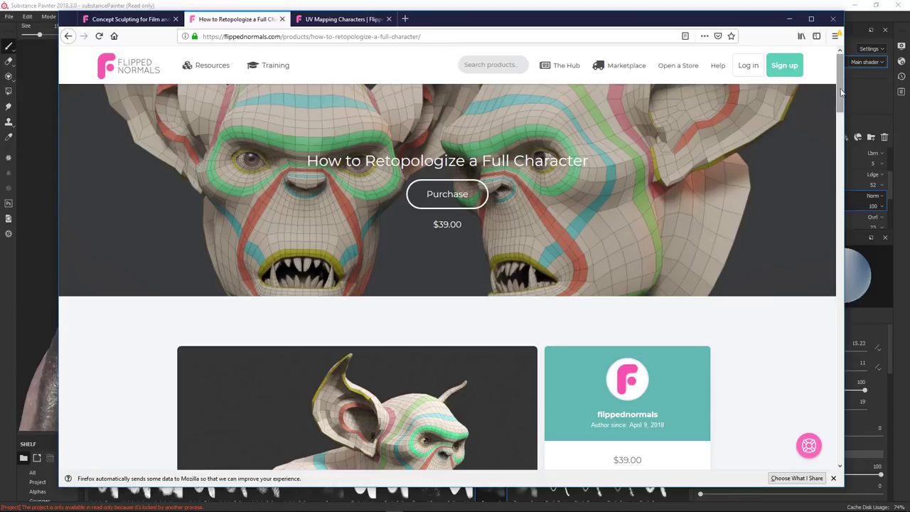
{"action": "scroll", "coordinate": [781, 153], "scroll_direction": "down", "scroll_amount": 3}
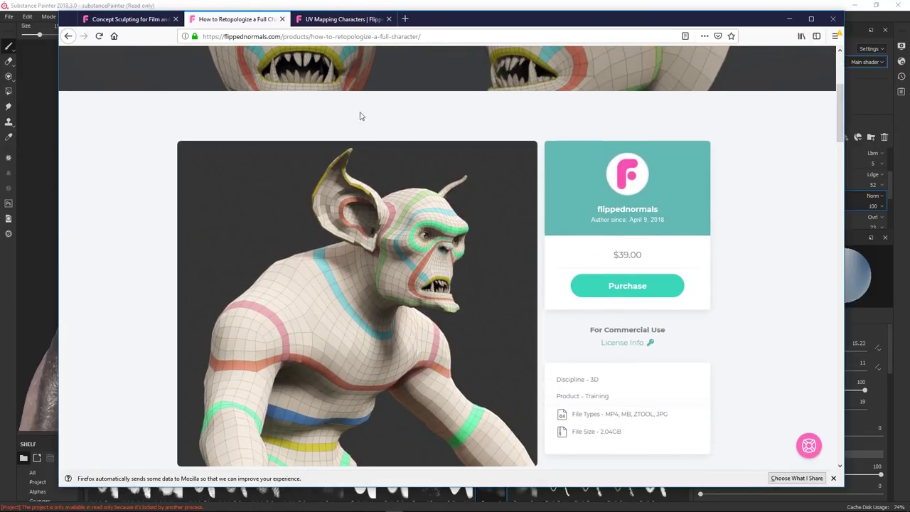
{"action": "left_click", "coordinate": [347, 20]}
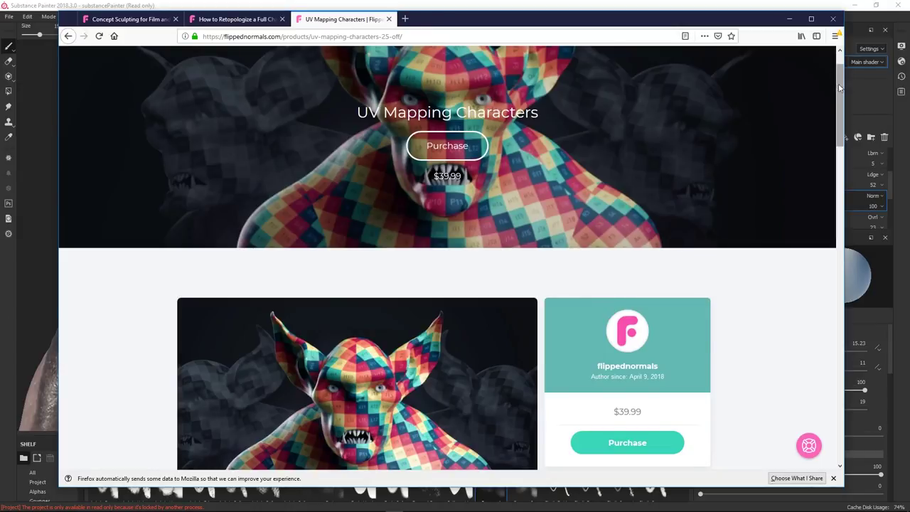
{"action": "left_click_drag", "start_coordinate": [840, 88], "coordinate": [834, 132]}
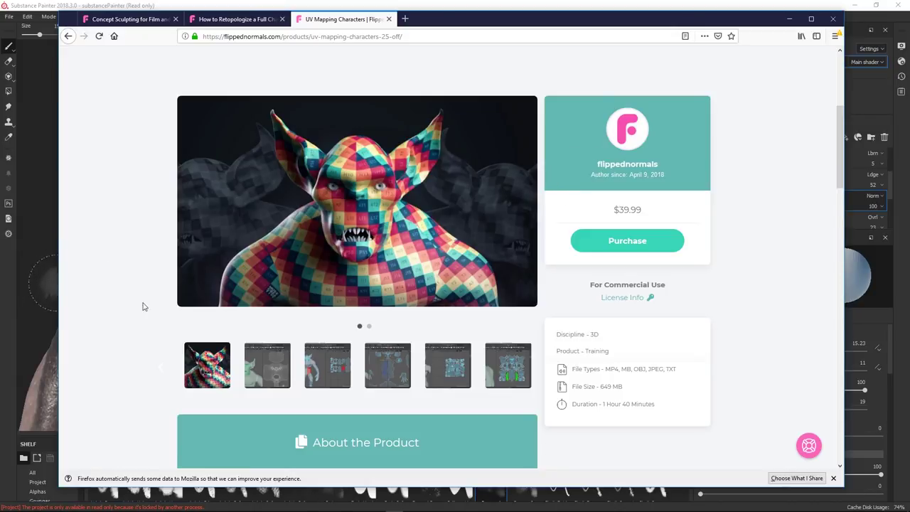
Switch to ZBrush and examine the chapter01 creature sculpt's torso, arms and legs
{"action": "key", "text": "alt+Tab"}
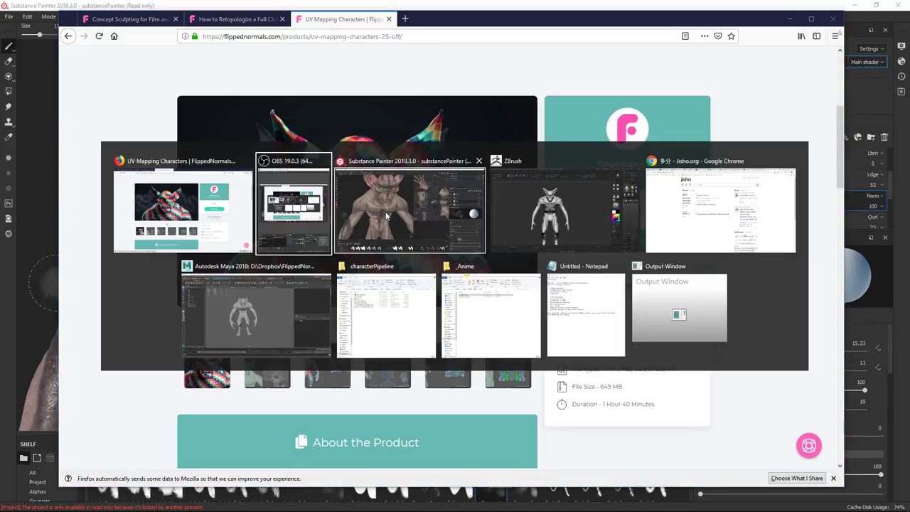
{"action": "left_click", "coordinate": [512, 195]}
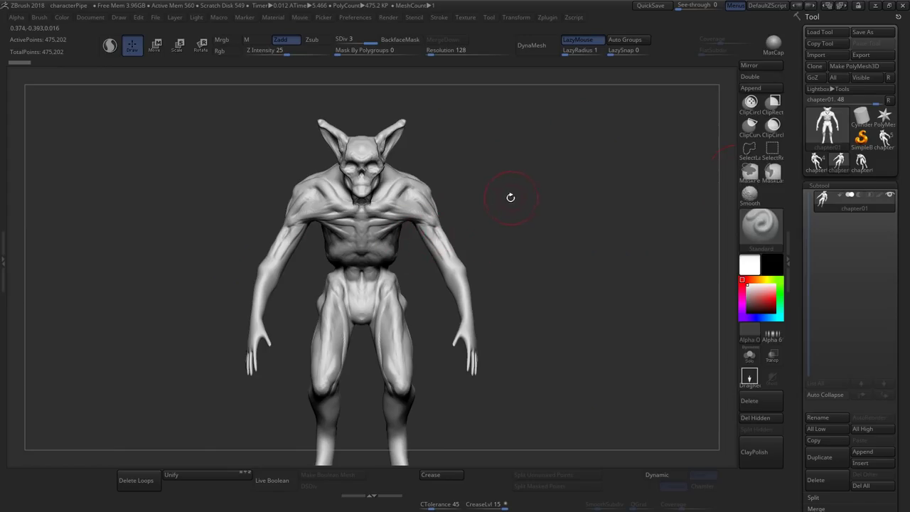
{"action": "left_click_drag", "start_coordinate": [514, 193], "coordinate": [503, 193]}
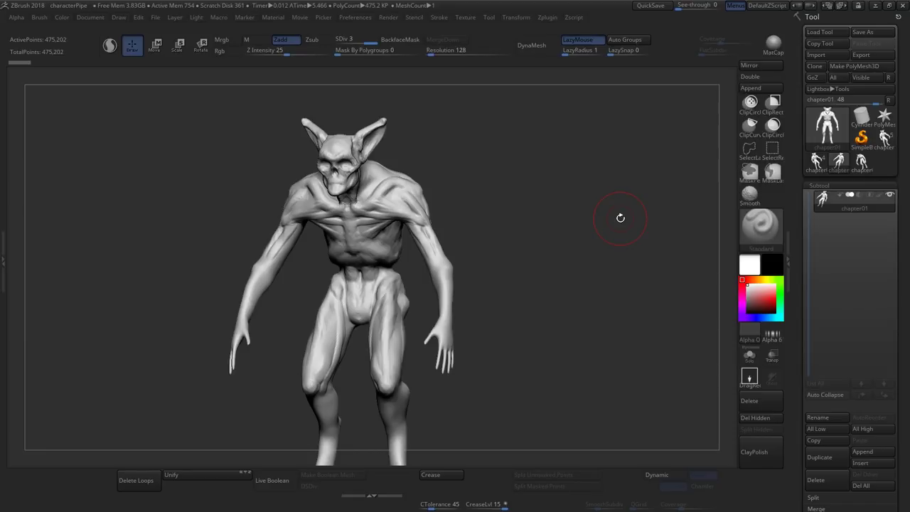
{"action": "mouse_move", "coordinate": [542, 197]}
{"action": "left_mouse_down"}
{"action": "mouse_move", "coordinate": [507, 202]}
{"action": "mouse_move", "coordinate": [533, 223]}
{"action": "mouse_move", "coordinate": [544, 204]}
{"action": "mouse_move", "coordinate": [540, 220]}
{"action": "mouse_move", "coordinate": [503, 229]}
{"action": "left_mouse_up"}
{"action": "key", "text": "f"}
{"action": "right_click_drag", "start_coordinate": [390, 188], "coordinate": [390, 216], "text": "ctrl"}
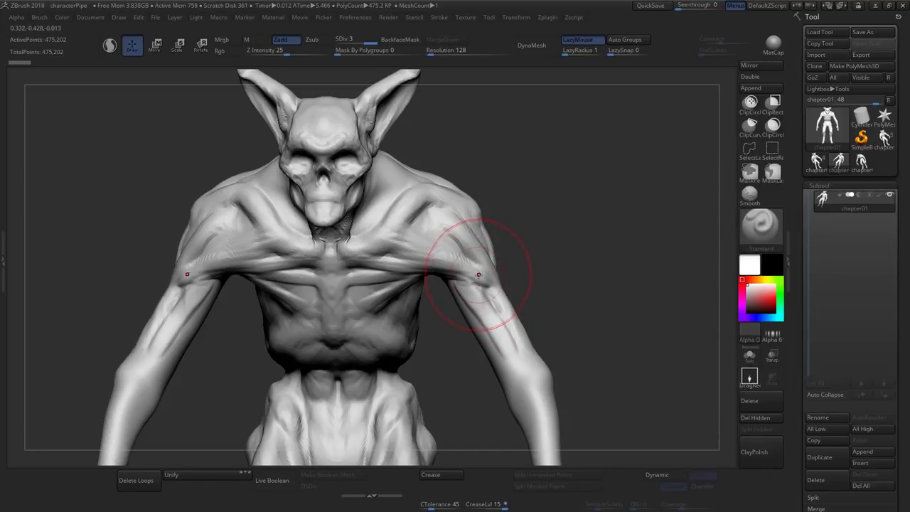
{"action": "right_click_drag", "start_coordinate": [484, 299], "coordinate": [505, 132], "text": "alt"}
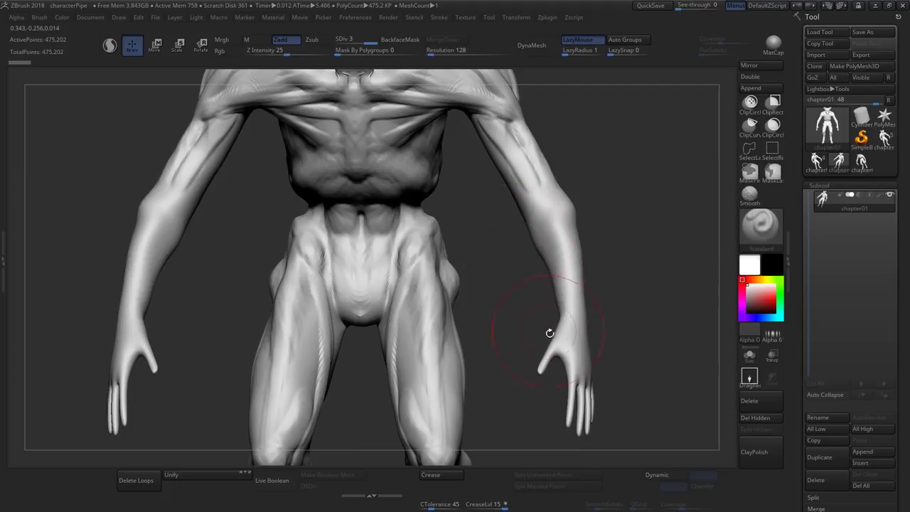
{"action": "right_click_drag", "start_coordinate": [550, 331], "coordinate": [535, 334]}
{"action": "right_click_drag", "start_coordinate": [529, 266], "coordinate": [507, 227], "text": "ctrl"}
{"action": "left_click_drag", "start_coordinate": [577, 260], "coordinate": [568, 240], "text": "alt"}
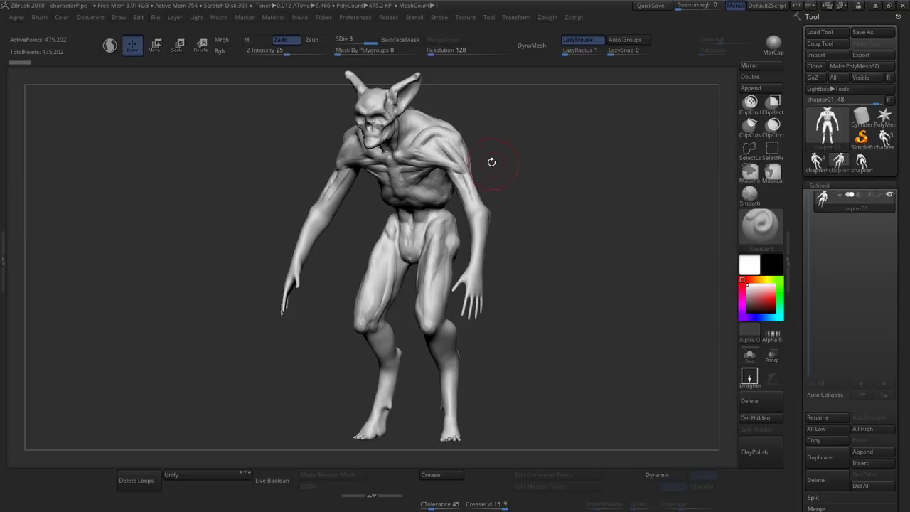
Inspect the creature's mesh wireframe and examine its hand and fingers up close
{"action": "mouse_move", "coordinate": [491, 160]}
{"action": "left_mouse_down"}
{"action": "mouse_move", "coordinate": [516, 171]}
{"action": "mouse_move", "coordinate": [481, 178]}
{"action": "left_mouse_up"}
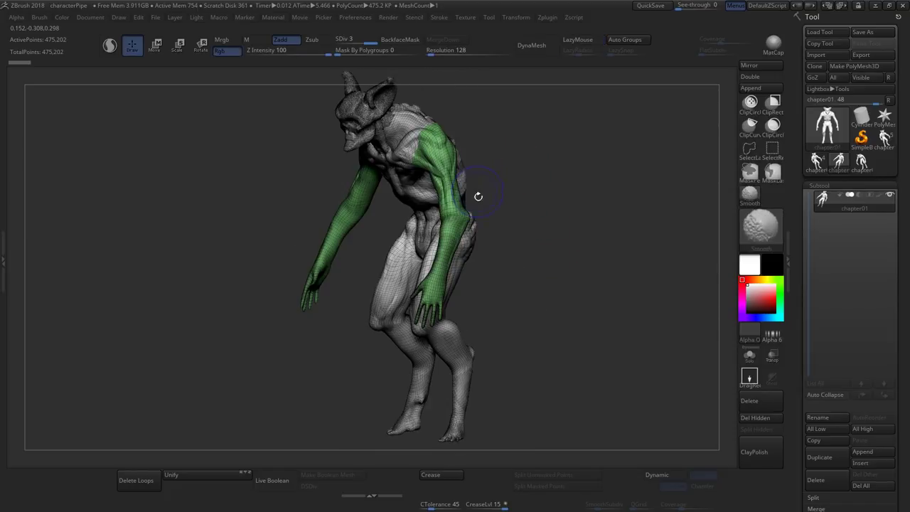
{"action": "mouse_move", "coordinate": [447, 257]}
{"action": "right_mouse_down", "text": "ctrl"}
{"action": "mouse_move", "coordinate": [449, 384]}
{"action": "mouse_move", "coordinate": [457, 251]}
{"action": "mouse_move", "coordinate": [482, 258]}
{"action": "right_mouse_up", "text": "ctrl"}
{"action": "mouse_move", "coordinate": [483, 258]}
{"action": "left_mouse_down"}
{"action": "mouse_move", "coordinate": [504, 240]}
{"action": "mouse_move", "coordinate": [491, 275]}
{"action": "left_mouse_up"}
{"action": "mouse_move", "coordinate": [491, 275]}
{"action": "right_mouse_down", "text": "alt"}
{"action": "mouse_move", "coordinate": [483, 251]}
{"action": "mouse_move", "coordinate": [497, 233]}
{"action": "right_mouse_up", "text": "alt"}
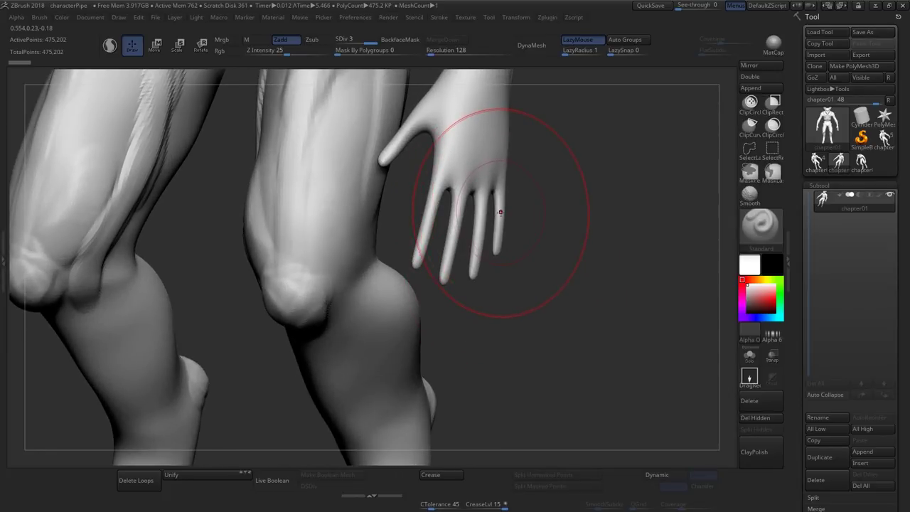
{"action": "left_click_drag", "start_coordinate": [498, 212], "coordinate": [502, 217]}
{"action": "right_click_drag", "start_coordinate": [503, 216], "coordinate": [451, 231], "text": "alt"}
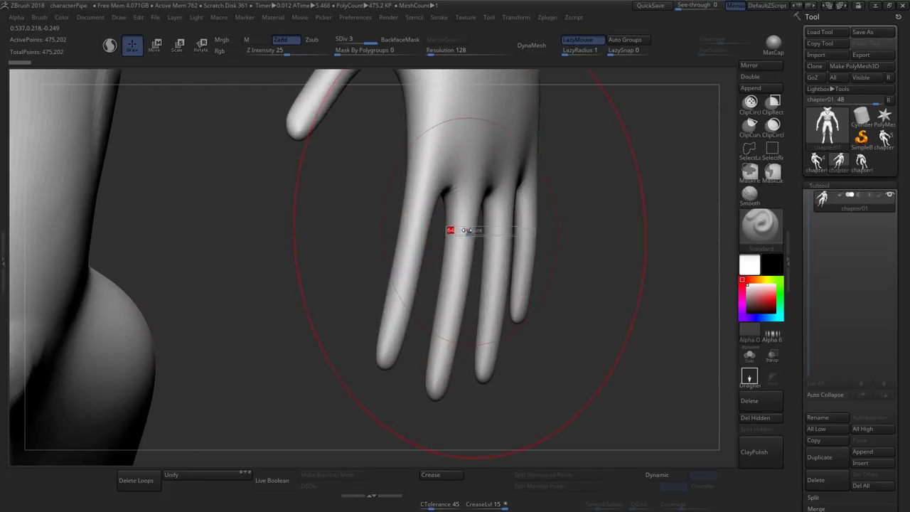
{"action": "right_click_drag", "start_coordinate": [437, 182], "coordinate": [422, 192]}
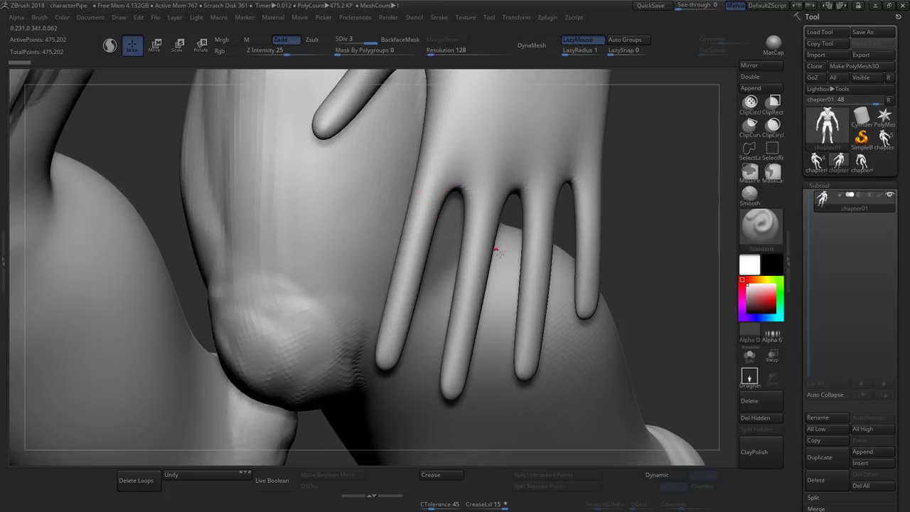
{"action": "right_click_drag", "start_coordinate": [556, 316], "coordinate": [359, 167], "text": "ctrl"}
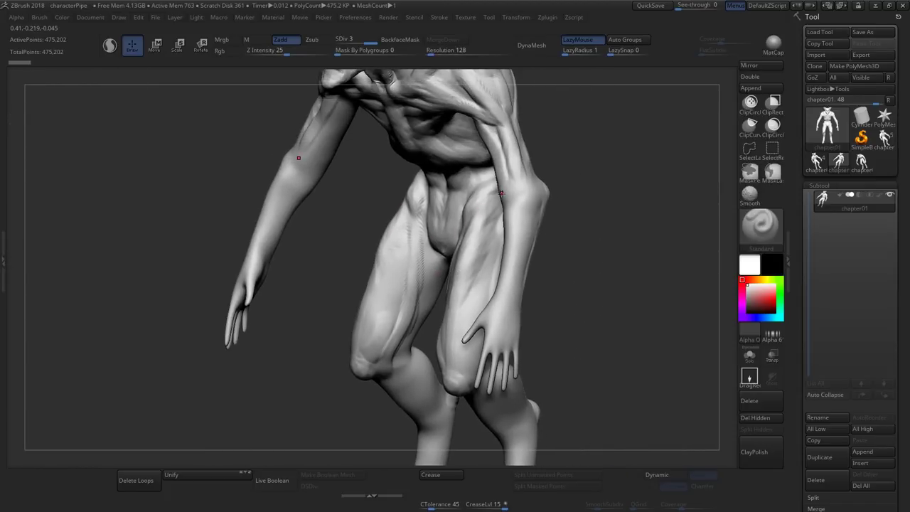
{"action": "right_click_drag", "start_coordinate": [520, 196], "coordinate": [533, 195]}
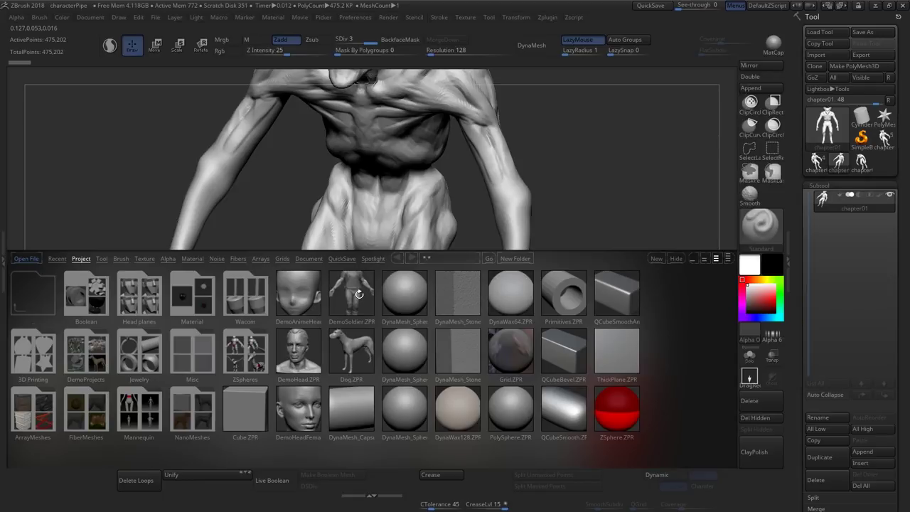
Examine the creature's full-body proportions from the front, the side and an upside-down angle
{"action": "left_click_drag", "start_coordinate": [471, 233], "coordinate": [452, 228], "text": "alt"}
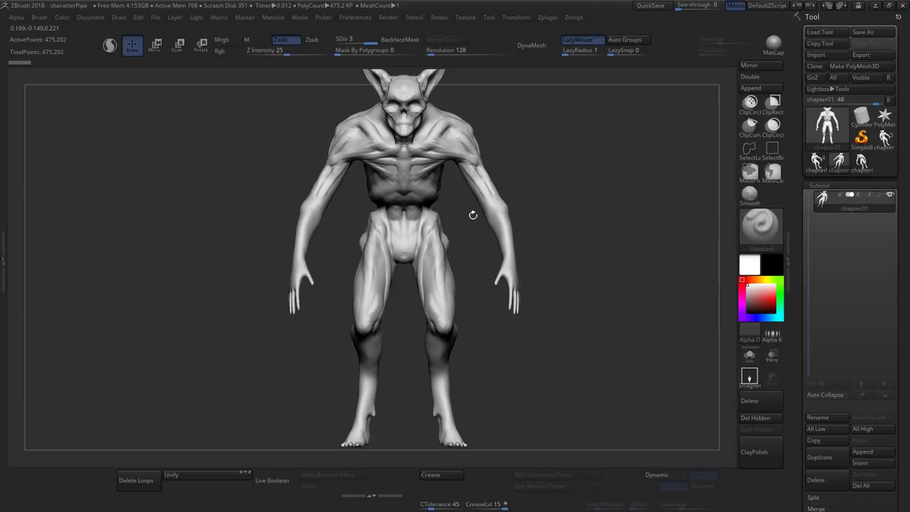
{"action": "right_click_drag", "start_coordinate": [480, 208], "coordinate": [441, 223]}
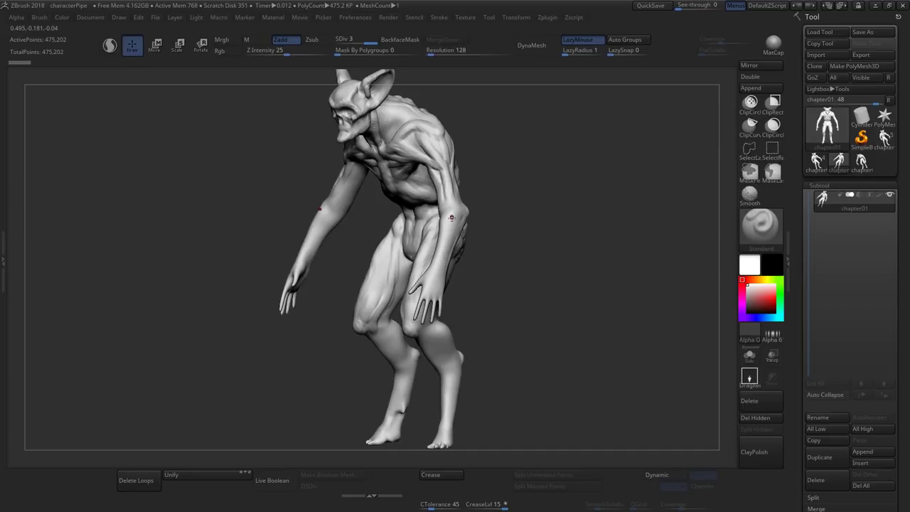
{"action": "mouse_move", "coordinate": [450, 218]}
{"action": "right_mouse_down", "text": "shift"}
{"action": "mouse_move", "coordinate": [440, 196]}
{"action": "mouse_move", "coordinate": [449, 202]}
{"action": "right_mouse_up", "text": "shift"}
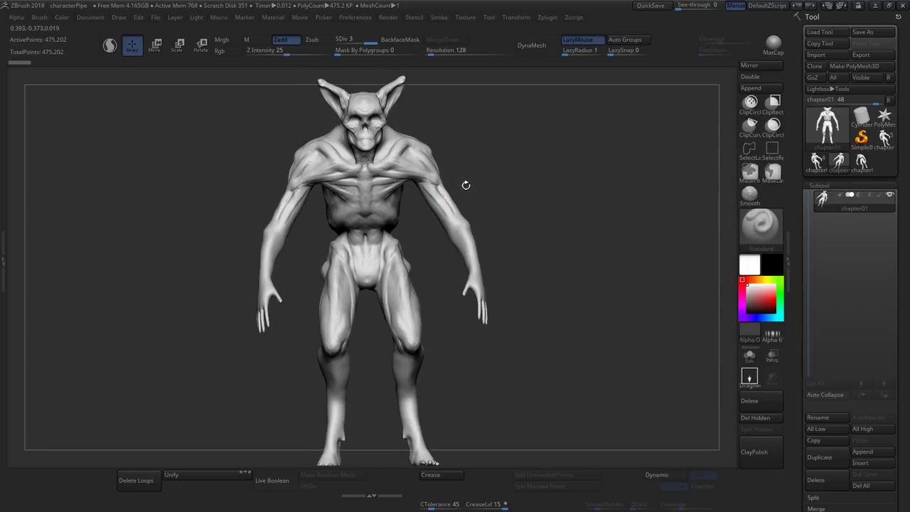
{"action": "right_click_drag", "start_coordinate": [464, 186], "coordinate": [455, 284]}
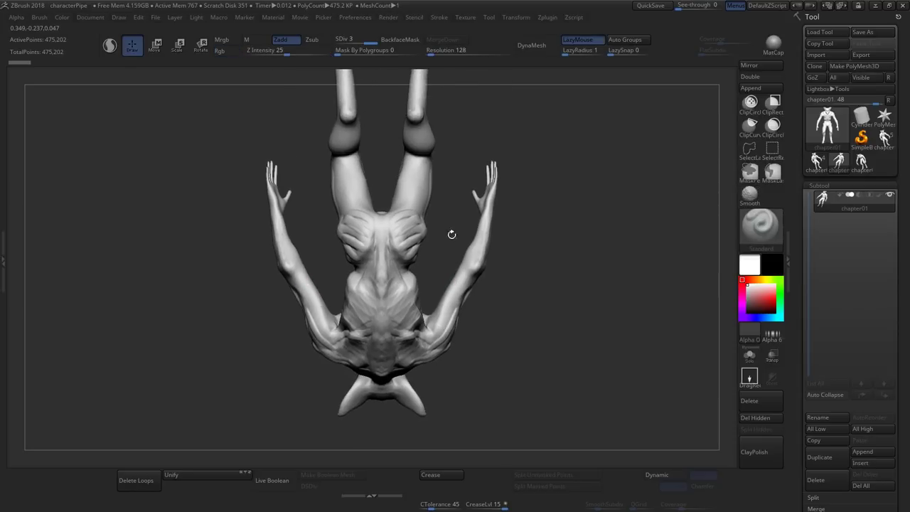
{"action": "right_click_drag", "start_coordinate": [451, 234], "coordinate": [450, 448]}
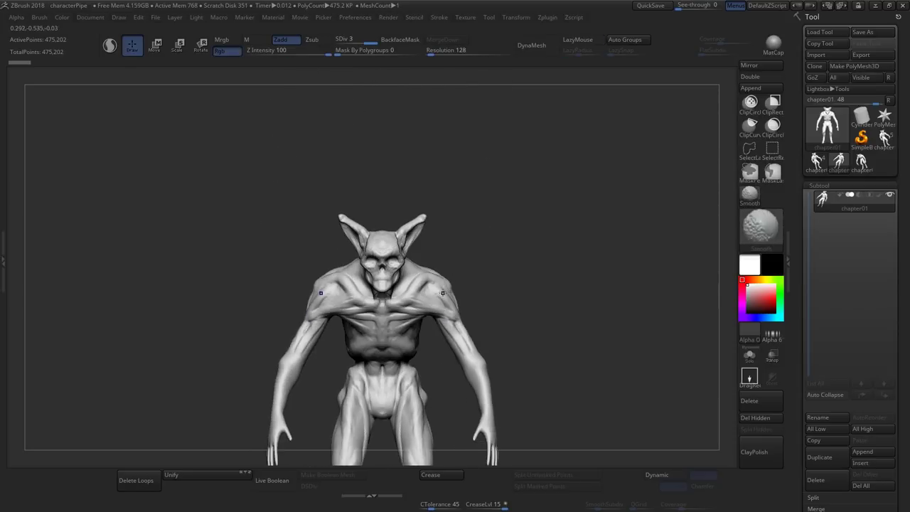
{"action": "mouse_move", "coordinate": [444, 310]}
{"action": "right_mouse_down", "text": "alt"}
{"action": "mouse_move", "coordinate": [448, 193]}
{"action": "mouse_move", "coordinate": [477, 204]}
{"action": "right_mouse_up", "text": "alt"}
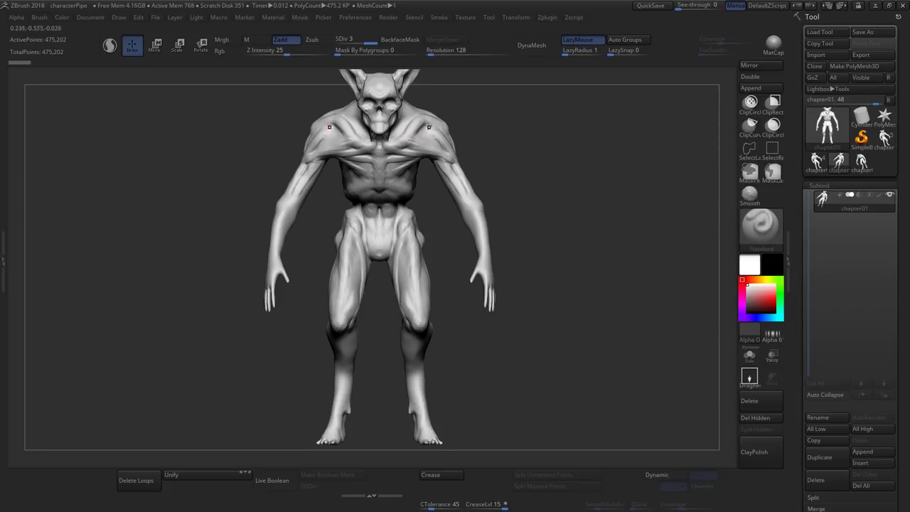
Sculpt strokes over the creature's chest, ribcage and shoulders with a smaller Standard brush
{"action": "mouse_move", "coordinate": [428, 127]}
{"action": "right_mouse_down", "text": "ctrl"}
{"action": "mouse_move", "coordinate": [458, 239]}
{"action": "mouse_move", "coordinate": [491, 288]}
{"action": "mouse_move", "coordinate": [498, 253]}
{"action": "right_mouse_up", "text": "ctrl"}
{"action": "key", "text": "ctrl"}
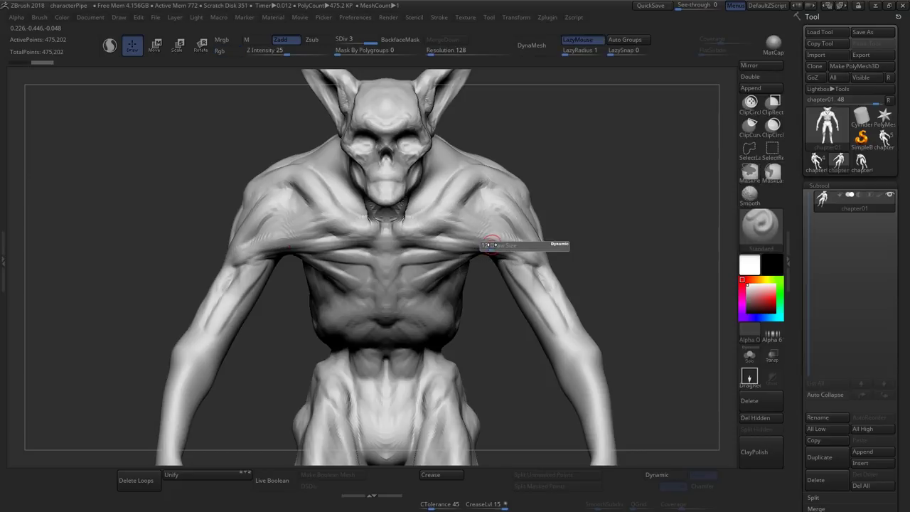
{"action": "mouse_move", "coordinate": [547, 246]}
{"action": "left_mouse_down", "text": "ctrl"}
{"action": "mouse_move", "coordinate": [528, 251]}
{"action": "mouse_move", "coordinate": [402, 229]}
{"action": "mouse_move", "coordinate": [389, 300]}
{"action": "mouse_move", "coordinate": [452, 233]}
{"action": "left_mouse_up", "text": "ctrl"}
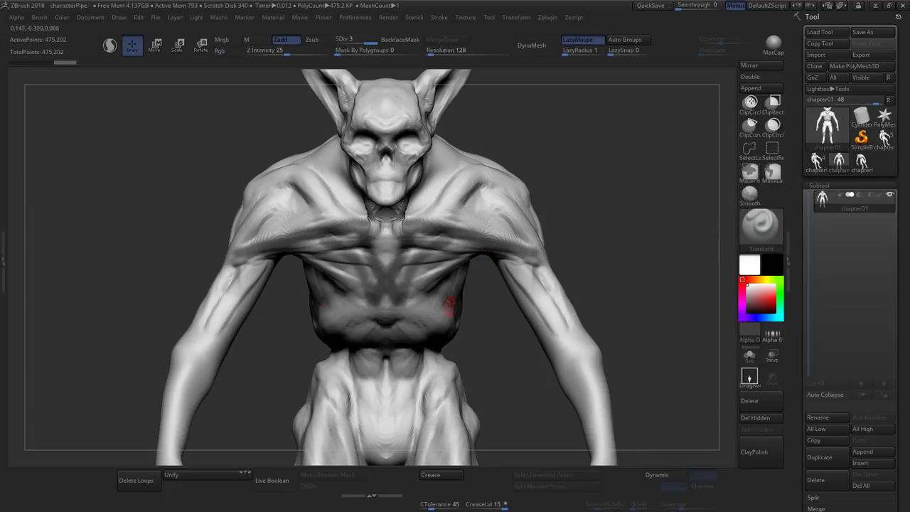
{"action": "right_click_drag", "start_coordinate": [447, 304], "coordinate": [437, 264]}
{"action": "mouse_move", "coordinate": [400, 287]}
{"action": "left_mouse_down", "text": "ctrl"}
{"action": "mouse_move", "coordinate": [448, 341]}
{"action": "mouse_move", "coordinate": [510, 355]}
{"action": "left_mouse_up", "text": "ctrl"}
{"action": "mouse_move", "coordinate": [510, 341]}
{"action": "right_mouse_down"}
{"action": "mouse_move", "coordinate": [434, 327]}
{"action": "mouse_move", "coordinate": [412, 313]}
{"action": "right_mouse_up"}
{"action": "mouse_move", "coordinate": [552, 193]}
{"action": "left_mouse_down", "text": "ctrl"}
{"action": "mouse_move", "coordinate": [526, 159]}
{"action": "mouse_move", "coordinate": [446, 191]}
{"action": "left_mouse_up", "text": "ctrl"}
{"action": "right_click_drag", "start_coordinate": [435, 195], "coordinate": [498, 191]}
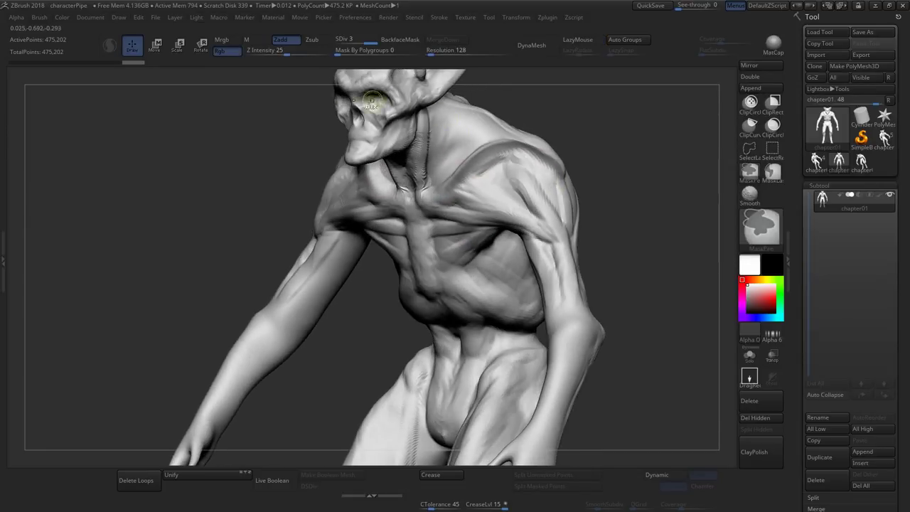
Inspect the polygon wireframe of the creature's head and ear, then hide the wireframe
{"action": "right_click_drag", "start_coordinate": [434, 104], "coordinate": [431, 225], "text": "alt"}
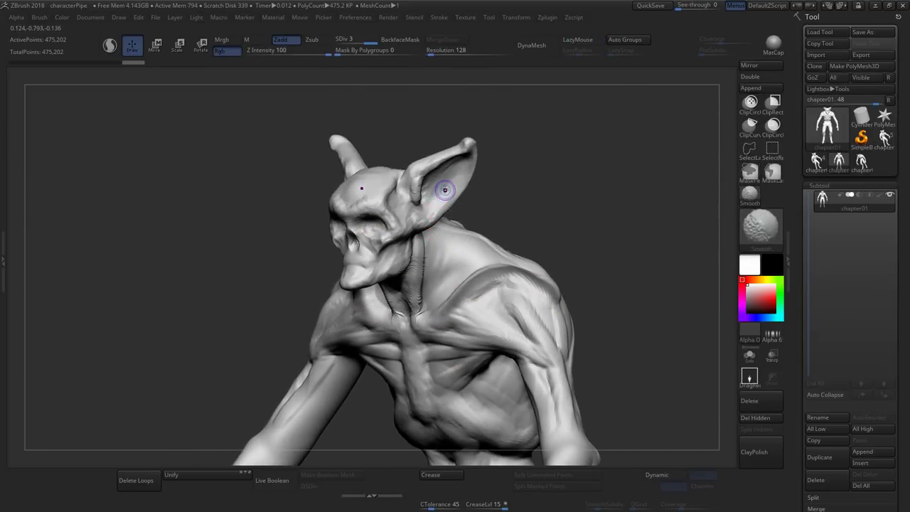
{"action": "key", "text": "shift+f"}
{"action": "right_click_drag", "start_coordinate": [435, 188], "coordinate": [448, 267], "text": "ctrl"}
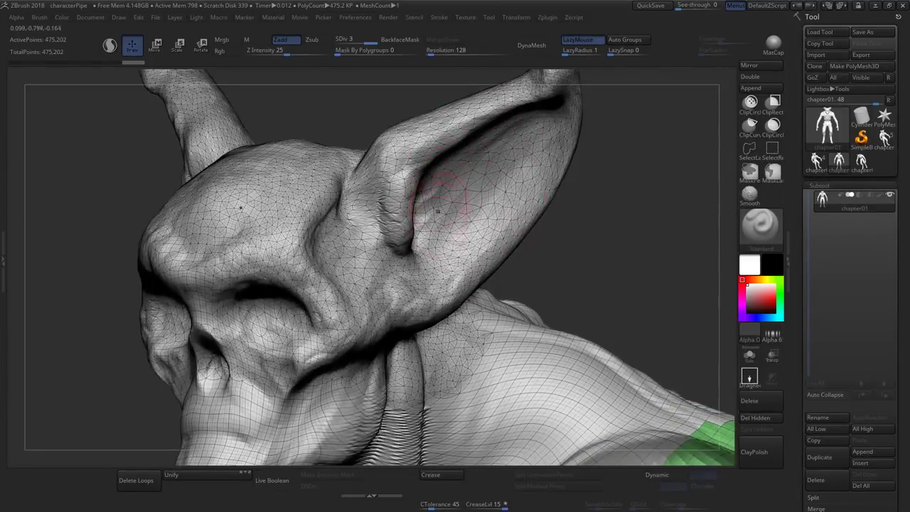
{"action": "key", "text": "b"}
{"action": "key", "text": "c"}
{"action": "key", "text": "b"}
{"action": "key", "text": "shift+f"}
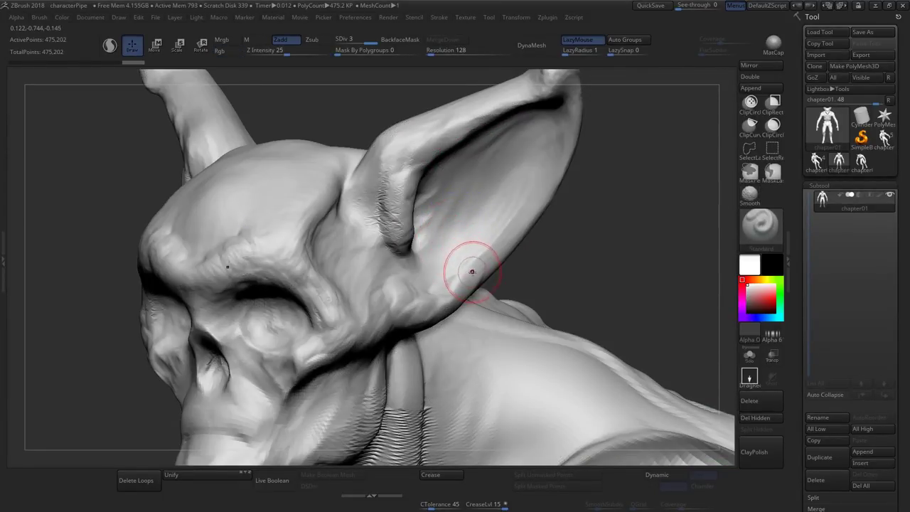
Add a further Standard brush stroke to the creature's shoulder and chest area
{"action": "right_click_drag", "start_coordinate": [460, 262], "coordinate": [357, 186], "text": "ctrl"}
{"action": "right_click_drag", "start_coordinate": [475, 374], "coordinate": [463, 177], "text": "alt"}
{"action": "left_click_drag", "start_coordinate": [587, 159], "coordinate": [597, 177], "text": "ctrl"}
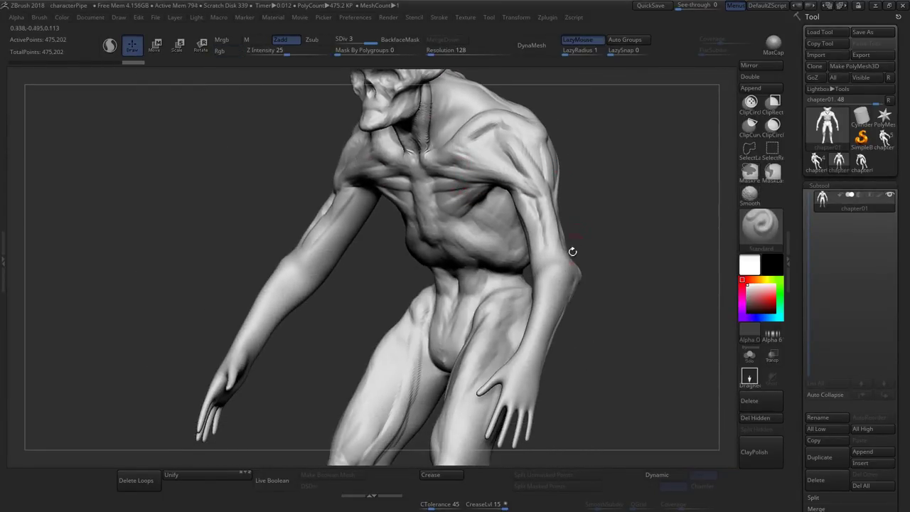
Switch the active tool to chapter02 and view the revised creature from the front and side
{"action": "right_click_drag", "start_coordinate": [522, 251], "coordinate": [594, 202], "text": "ctrl"}
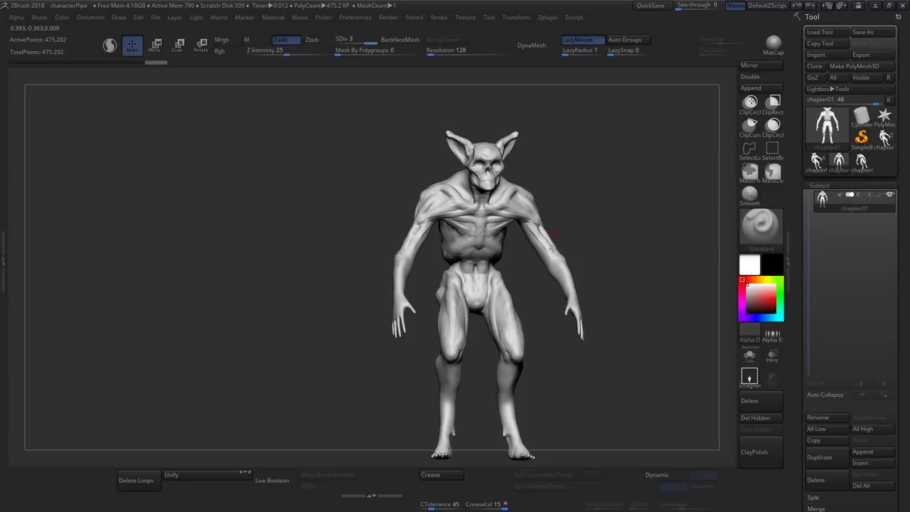
{"action": "right_click_drag", "start_coordinate": [545, 219], "coordinate": [537, 233], "text": "shift"}
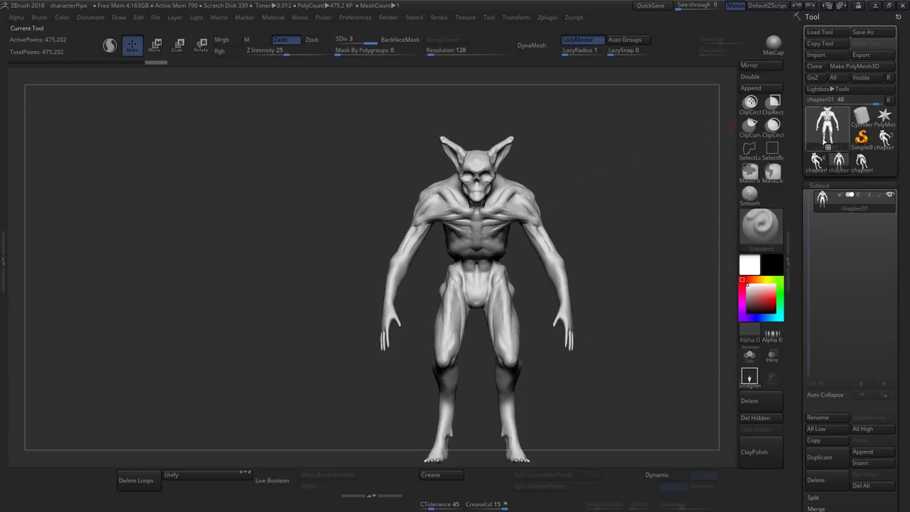
{"action": "left_click", "coordinate": [860, 160]}
{"action": "right_click_drag", "start_coordinate": [577, 305], "coordinate": [526, 229], "text": "alt"}
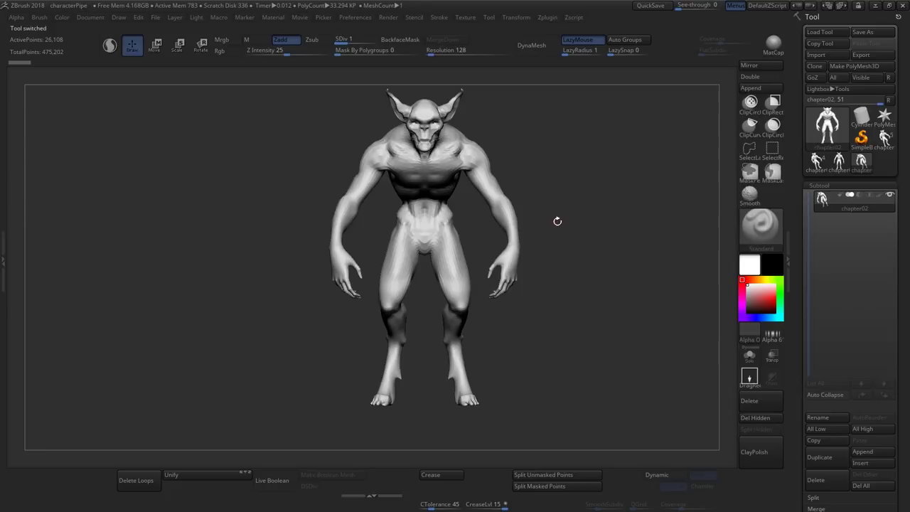
{"action": "mouse_move", "coordinate": [557, 221]}
{"action": "left_mouse_down"}
{"action": "mouse_move", "coordinate": [507, 219]}
{"action": "mouse_move", "coordinate": [522, 226]}
{"action": "mouse_move", "coordinate": [488, 253]}
{"action": "mouse_move", "coordinate": [518, 252]}
{"action": "left_mouse_up"}
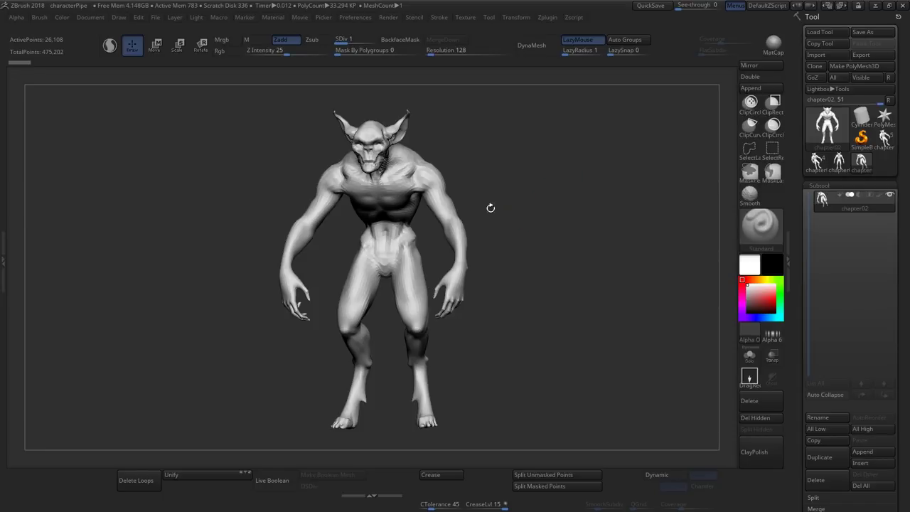
{"action": "left_click_drag", "start_coordinate": [474, 175], "coordinate": [427, 197]}
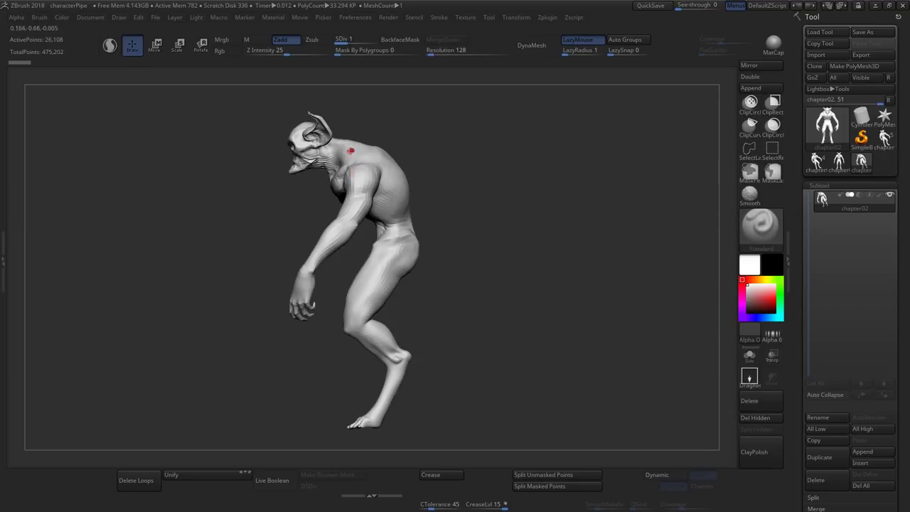
Drop a canvas snapshot of the shrunken chapter02 creature in front view and switch to chapter04 for a side-by-side comparison
{"action": "right_click_drag", "start_coordinate": [375, 169], "coordinate": [420, 173]}
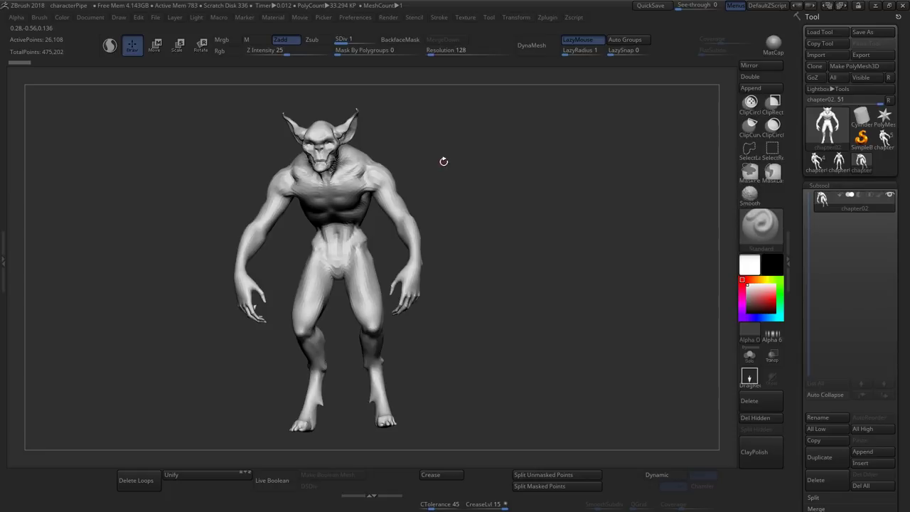
{"action": "right_click_drag", "start_coordinate": [469, 316], "coordinate": [480, 210], "text": "ctrl"}
{"action": "key", "text": "shift+s"}
{"action": "left_click", "coordinate": [817, 167]}
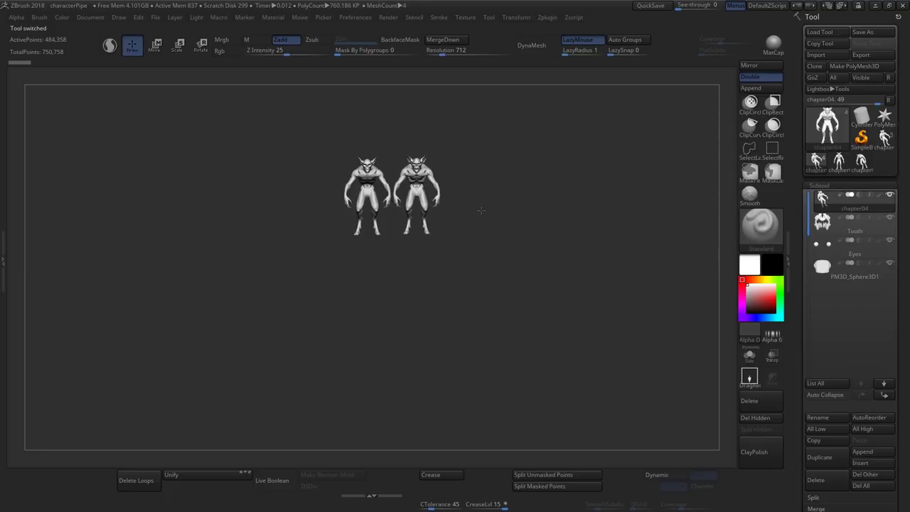
{"action": "left_click_drag", "start_coordinate": [481, 210], "coordinate": [490, 215]}
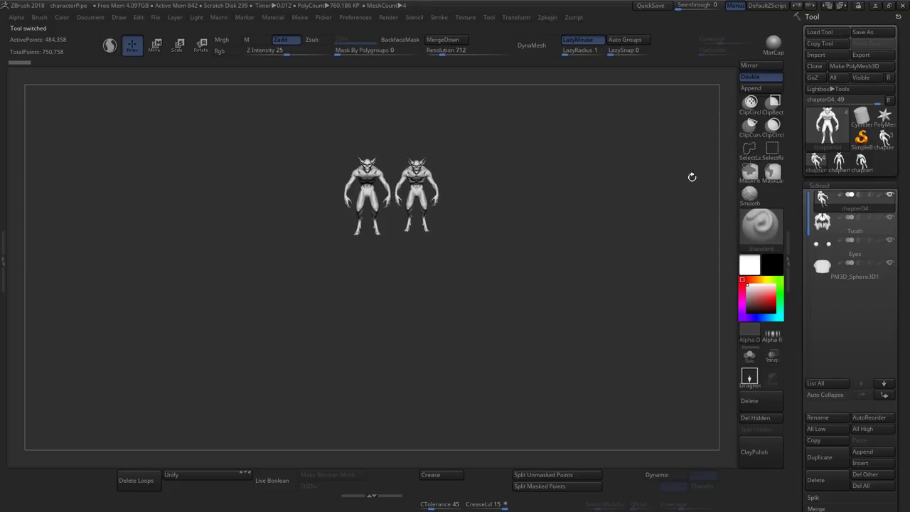
Switch back to chapter02, clear the snapshots from the canvas and frame the creature in view
{"action": "left_click", "coordinate": [861, 161]}
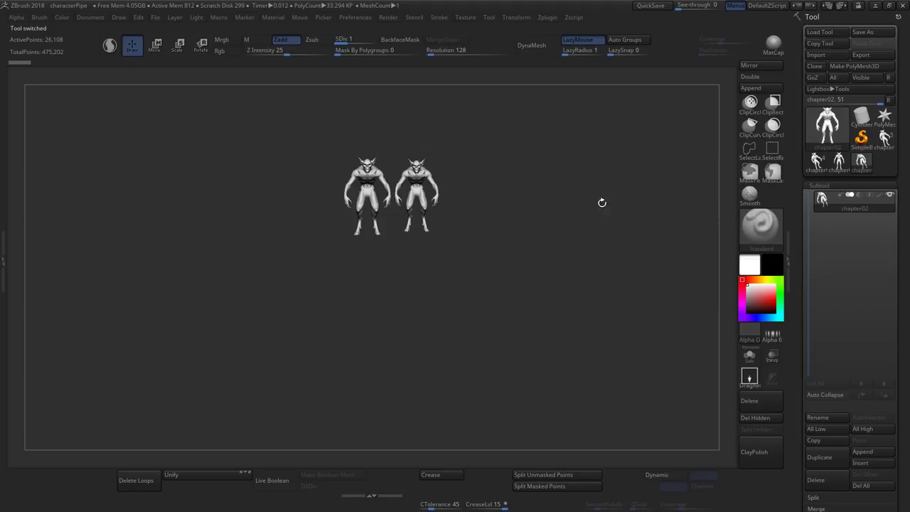
{"action": "left_click_drag", "start_coordinate": [601, 202], "coordinate": [566, 214]}
{"action": "key", "text": "ctrl+n"}
{"action": "key", "text": "f"}
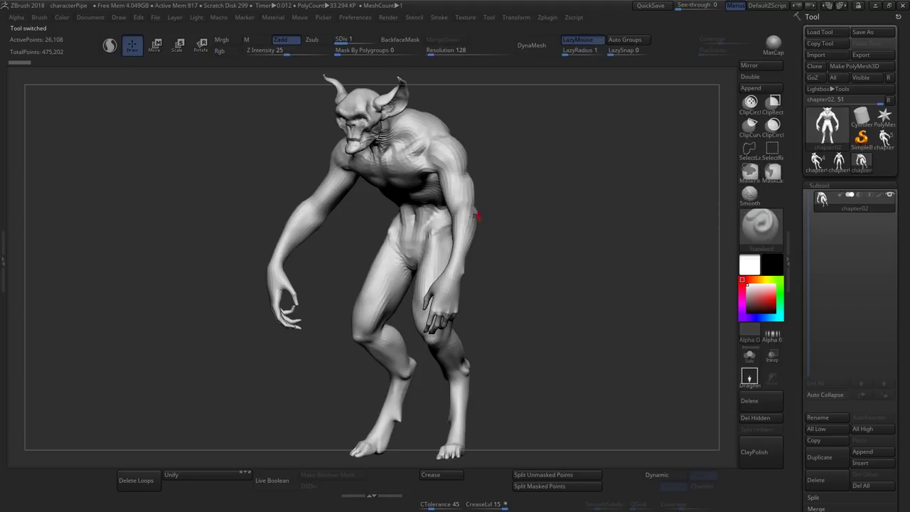
{"action": "left_click_drag", "start_coordinate": [476, 214], "coordinate": [473, 205], "text": "shift"}
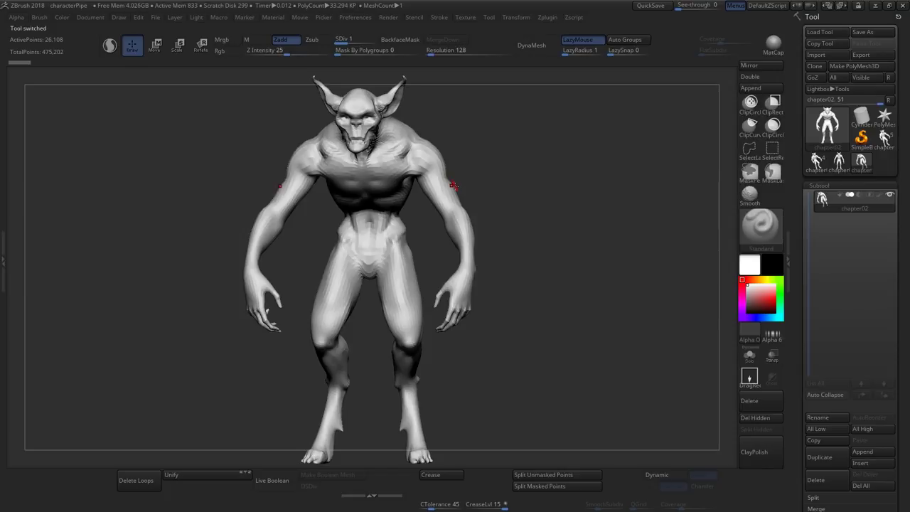
{"action": "mouse_move", "coordinate": [453, 184]}
{"action": "left_mouse_down"}
{"action": "mouse_move", "coordinate": [430, 192]}
{"action": "mouse_move", "coordinate": [444, 194]}
{"action": "left_mouse_up"}
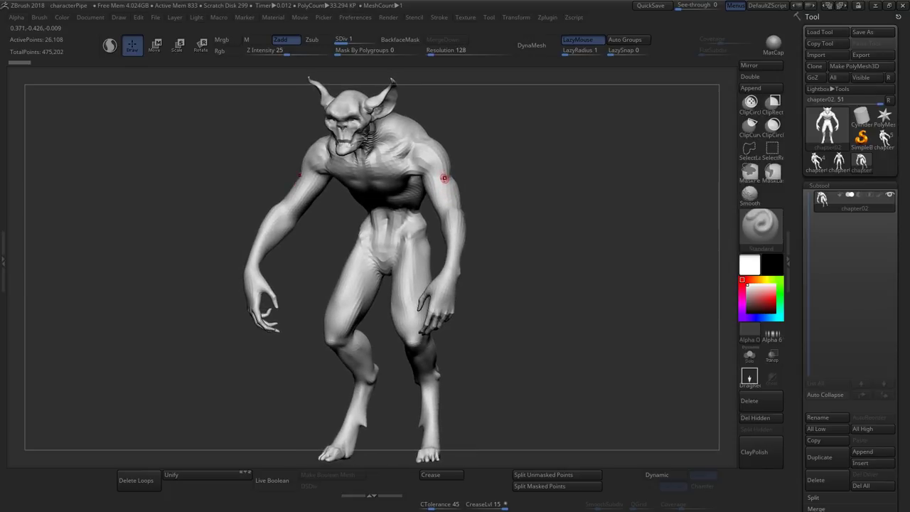
Switch to chapter01 and back to chapter02 to compare the two versions of the creature's body
{"action": "left_click", "coordinate": [840, 163]}
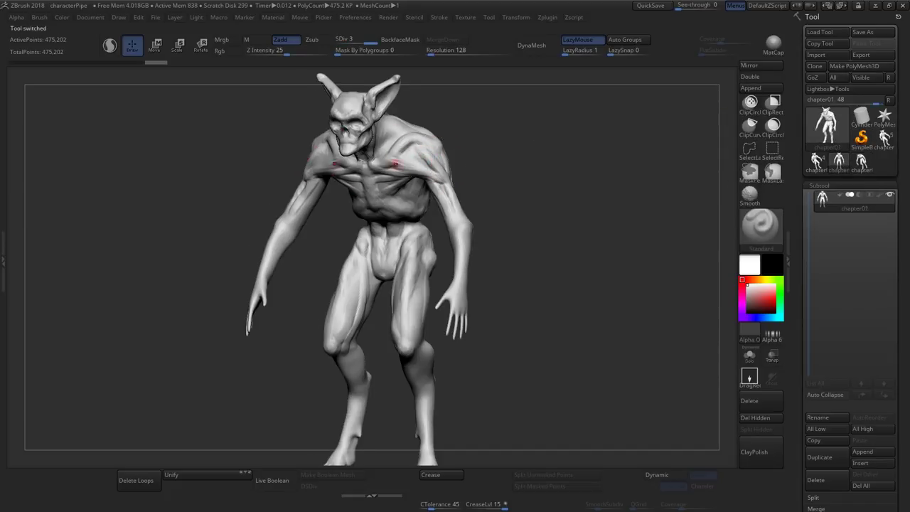
{"action": "right_click_drag", "start_coordinate": [416, 169], "coordinate": [436, 178]}
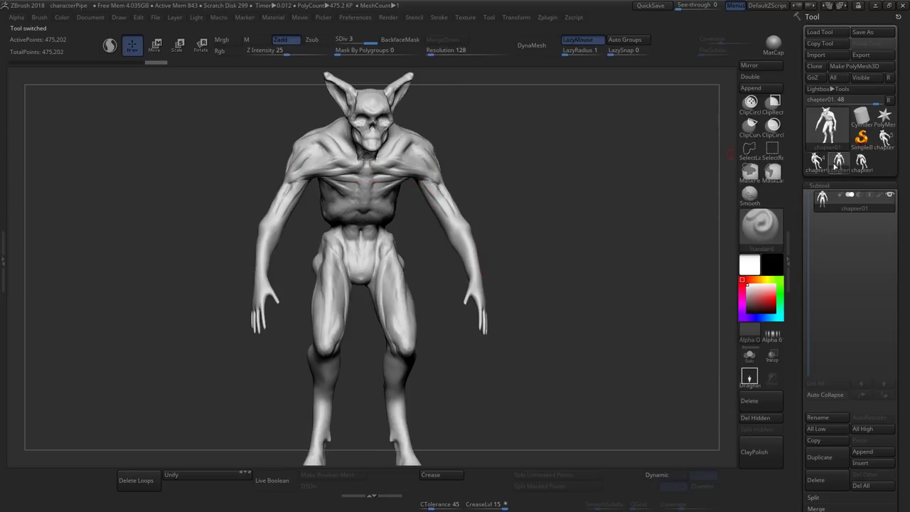
{"action": "left_click", "coordinate": [860, 160]}
{"action": "left_click_drag", "start_coordinate": [687, 238], "coordinate": [364, 182]}
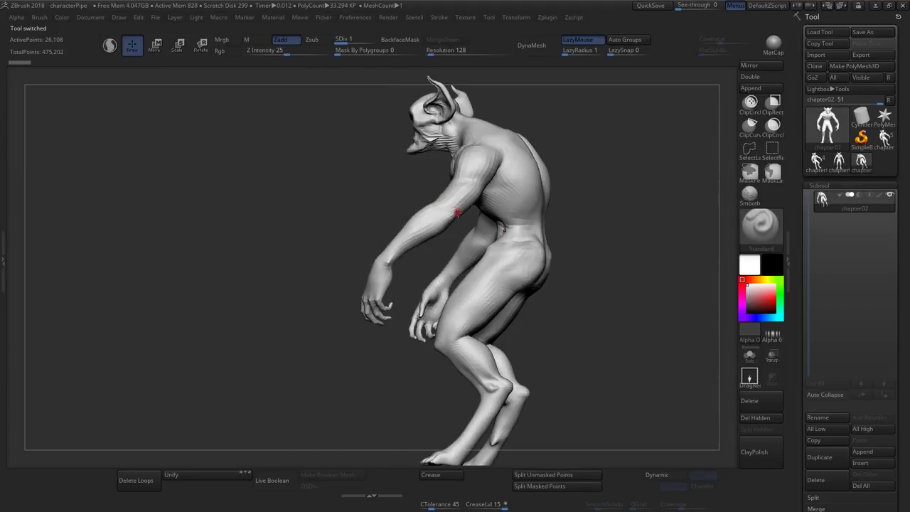
{"action": "right_click_drag", "start_coordinate": [458, 216], "coordinate": [489, 208], "text": "shift"}
{"action": "left_click_drag", "start_coordinate": [489, 208], "coordinate": [497, 208], "text": "shift"}
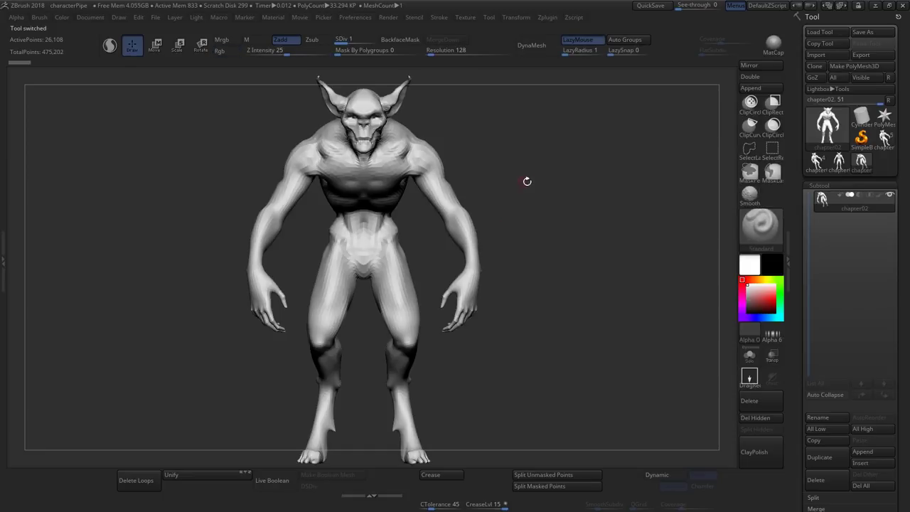
{"action": "left_click_drag", "start_coordinate": [598, 240], "coordinate": [615, 248]}
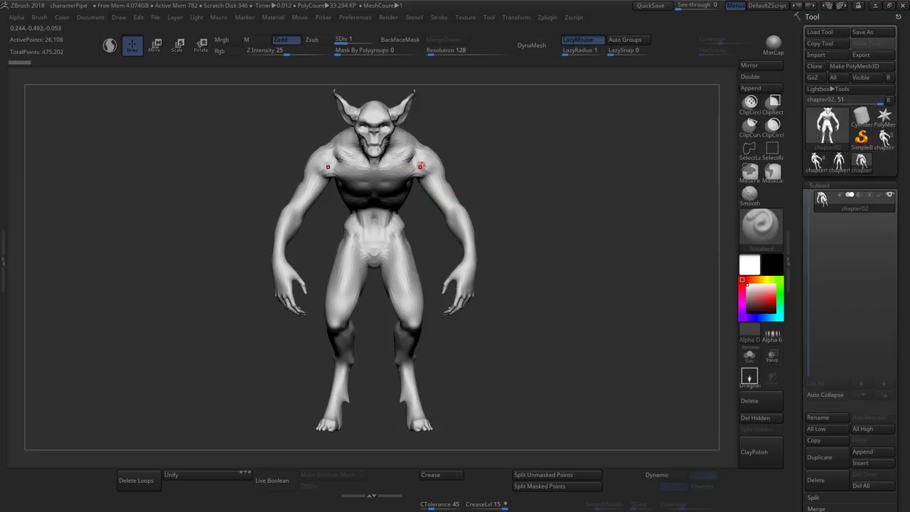
Examine the chapter02 creature from the front and side, including its head and upper body up close
{"action": "right_click_drag", "start_coordinate": [430, 178], "coordinate": [440, 152]}
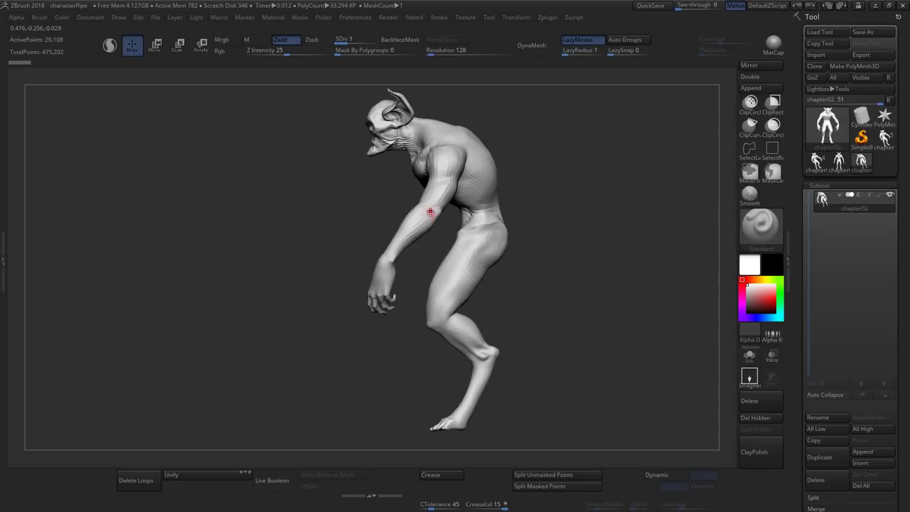
{"action": "mouse_move", "coordinate": [443, 163]}
{"action": "right_mouse_down"}
{"action": "mouse_move", "coordinate": [439, 187]}
{"action": "mouse_move", "coordinate": [439, 175]}
{"action": "mouse_move", "coordinate": [467, 304]}
{"action": "mouse_move", "coordinate": [488, 264]}
{"action": "mouse_move", "coordinate": [325, 244]}
{"action": "right_mouse_up"}
{"action": "right_click_drag", "start_coordinate": [433, 247], "coordinate": [510, 348], "text": "ctrl"}
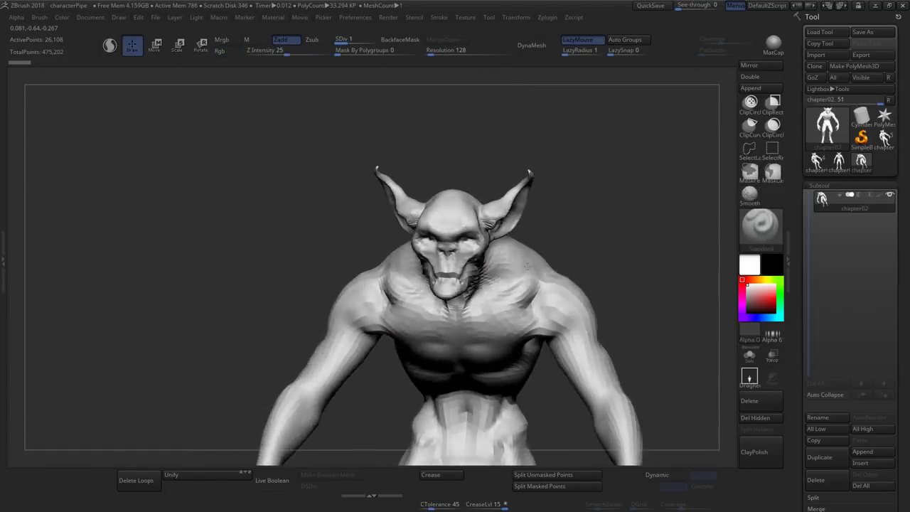
{"action": "right_click_drag", "start_coordinate": [511, 348], "coordinate": [455, 221], "text": "alt"}
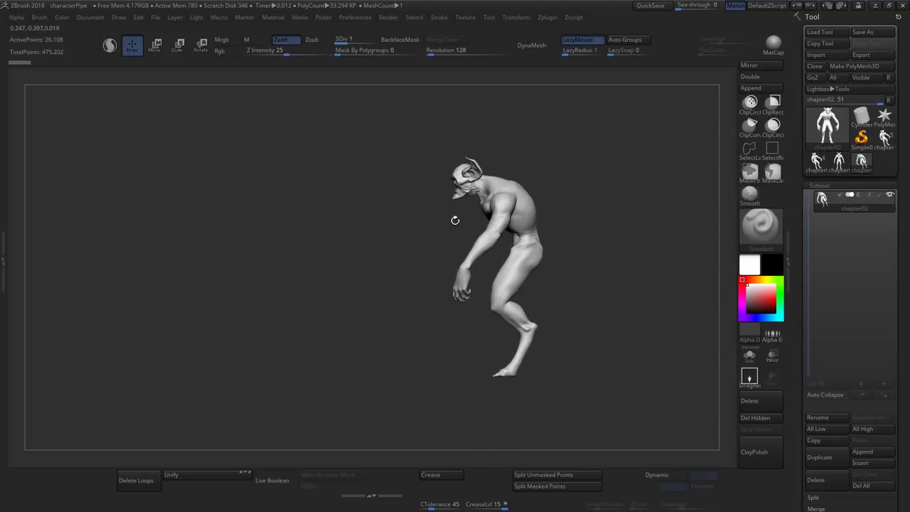
Show the detailed chapter10 version of the creature, then make chapter04 the active tool
{"action": "left_click", "coordinate": [883, 140]}
{"action": "right_click_drag", "start_coordinate": [523, 197], "coordinate": [675, 236]}
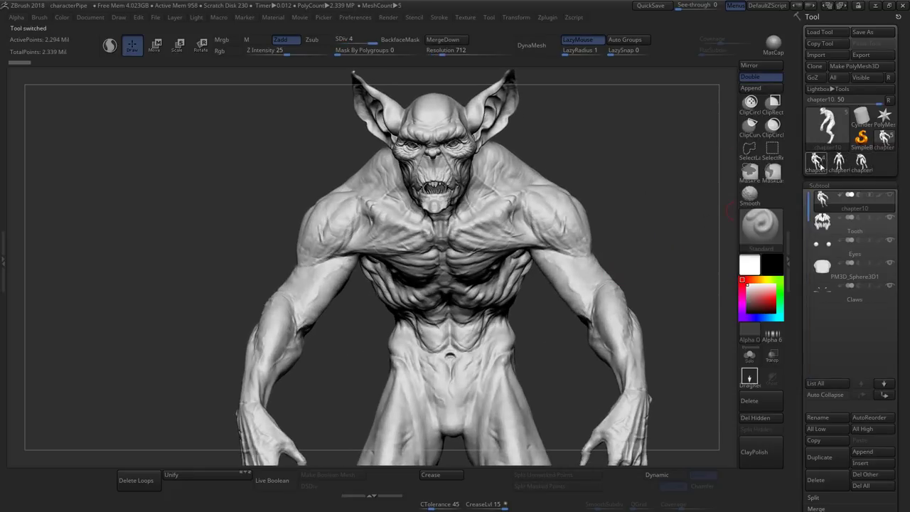
{"action": "left_click", "coordinate": [816, 164]}
{"action": "right_click_drag", "start_coordinate": [548, 296], "coordinate": [548, 236], "text": "ctrl"}
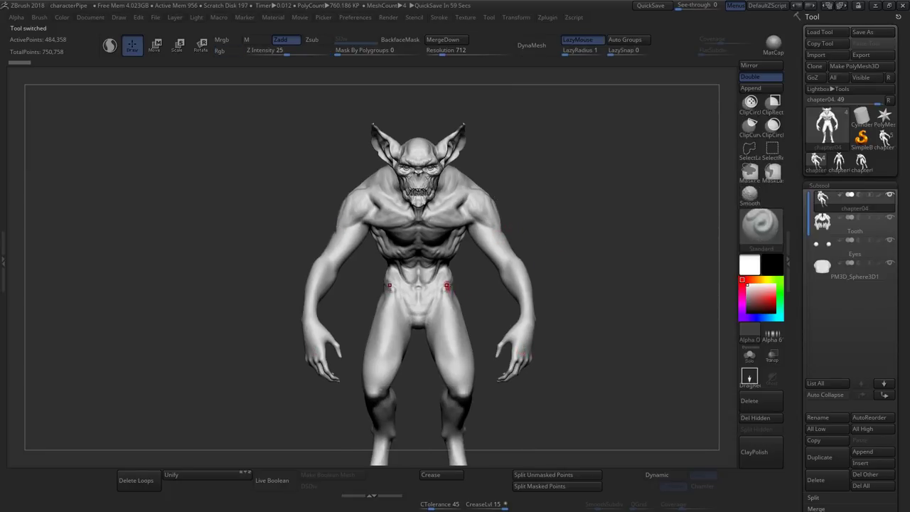
Examine the chapter04 creature's torso anatomy, neck and head up close
{"action": "right_click_drag", "start_coordinate": [389, 285], "coordinate": [446, 264], "text": "ctrl"}
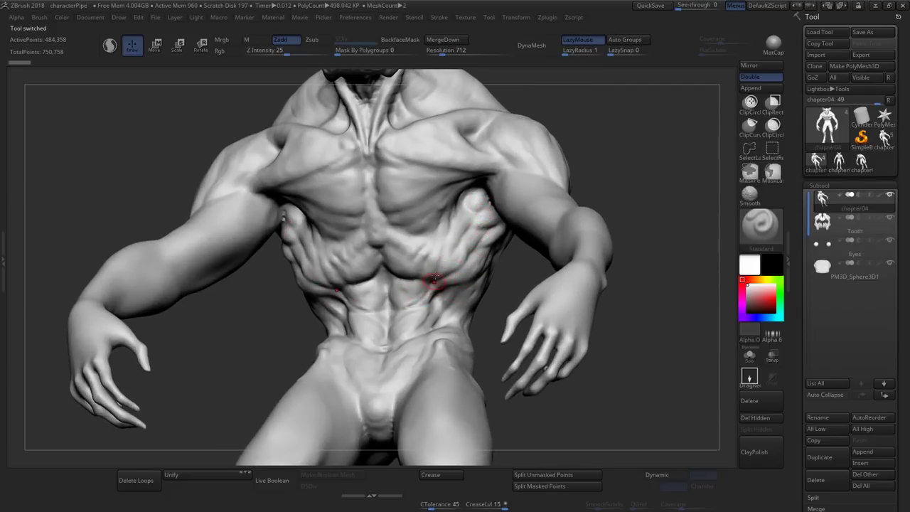
{"action": "right_click_drag", "start_coordinate": [469, 253], "coordinate": [597, 264], "text": "alt"}
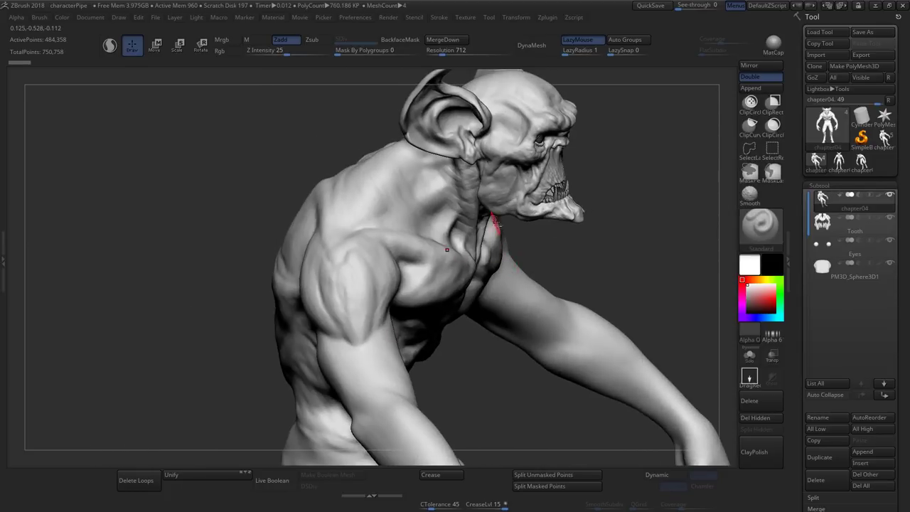
{"action": "right_click_drag", "start_coordinate": [497, 196], "coordinate": [373, 302], "text": "alt"}
{"action": "right_click_drag", "start_coordinate": [540, 320], "coordinate": [439, 192], "text": "alt"}
{"action": "right_click_drag", "start_coordinate": [511, 273], "coordinate": [532, 196], "text": "alt"}
Show the polygon wireframe on the chapter04 creature, inspect the face and neck mesh, and hide the wireframe
{"action": "key", "text": "shift+f"}
{"action": "right_click_drag", "start_coordinate": [584, 291], "coordinate": [576, 264]}
{"action": "right_click_drag", "start_coordinate": [585, 264], "coordinate": [553, 258], "text": "alt"}
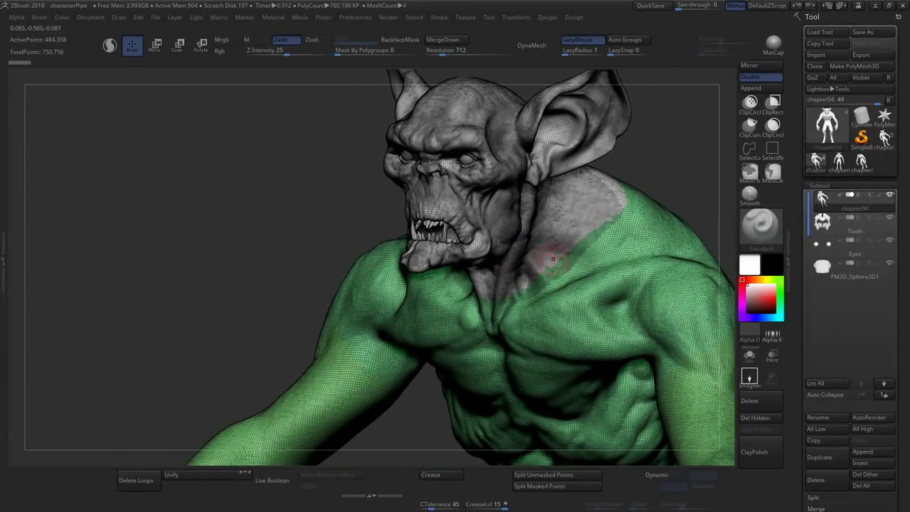
{"action": "right_click_drag", "start_coordinate": [519, 206], "coordinate": [557, 277], "text": "ctrl"}
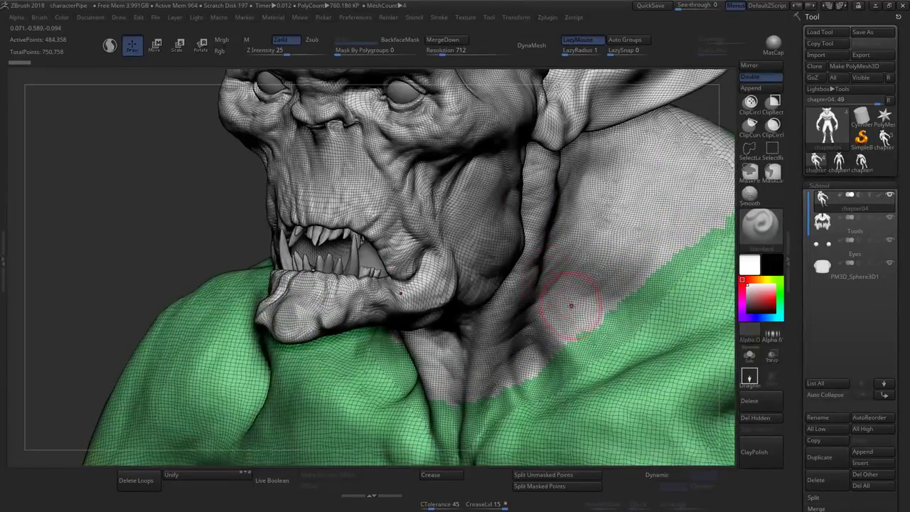
{"action": "right_click_drag", "start_coordinate": [674, 311], "coordinate": [572, 295]}
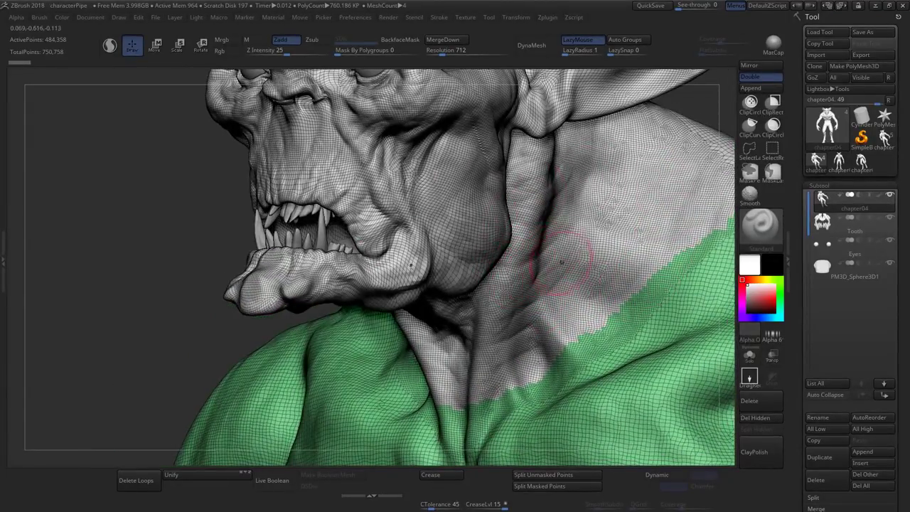
{"action": "key", "text": "shift+f"}
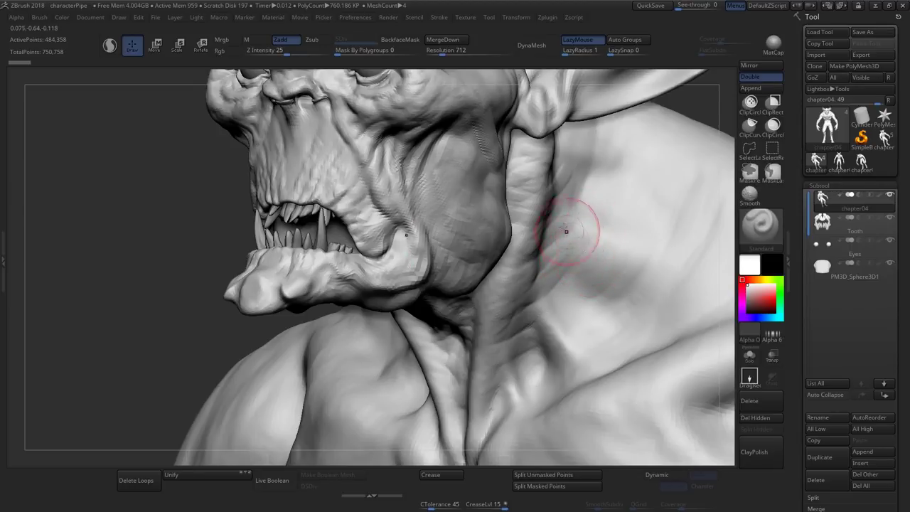
Select the Standard brush and view the creature's upper body from the front and side
{"action": "right_click_drag", "start_coordinate": [597, 331], "coordinate": [490, 157], "text": "ctrl"}
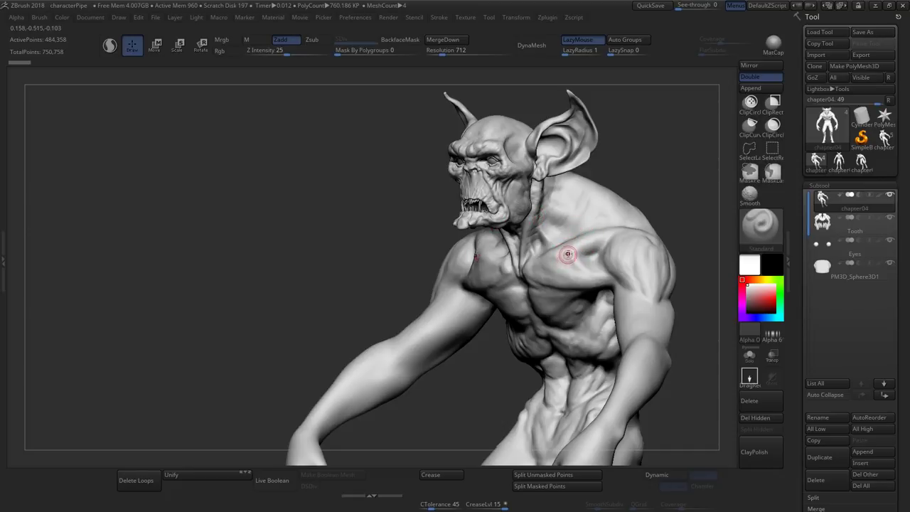
{"action": "right_click_drag", "start_coordinate": [562, 234], "coordinate": [581, 237]}
{"action": "key", "text": "b"}
{"action": "key", "text": "s"}
{"action": "key", "text": "t"}
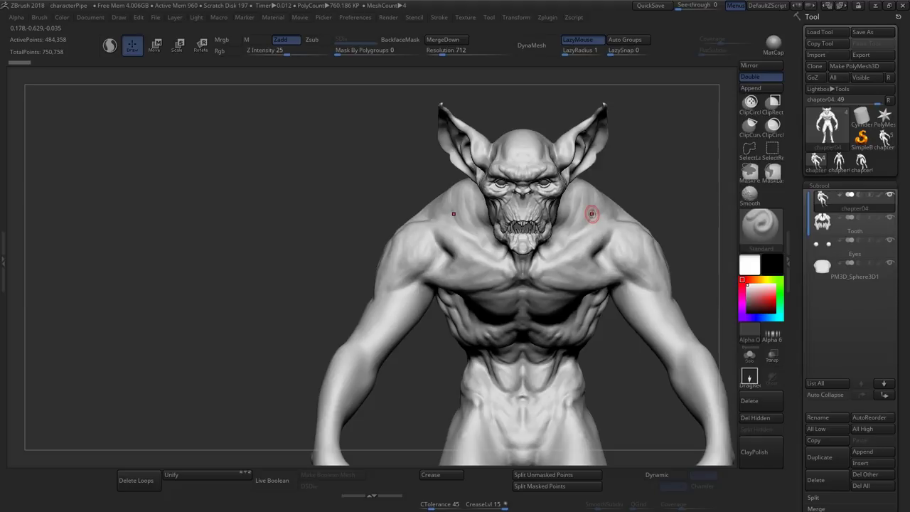
{"action": "right_click_drag", "start_coordinate": [559, 196], "coordinate": [555, 208]}
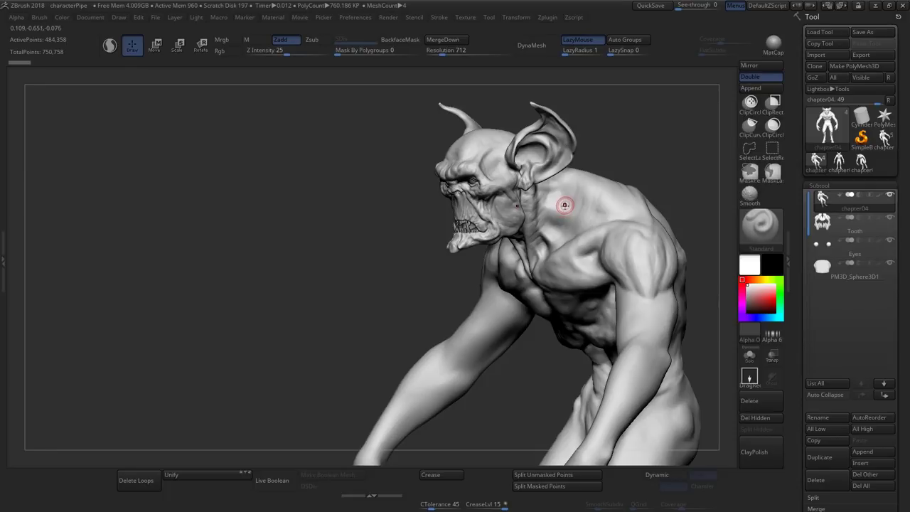
Inspect the polygon wireframe around the creature's jaw and cheek, then hide it
{"action": "key", "text": "shift+f"}
{"action": "right_click_drag", "start_coordinate": [638, 283], "coordinate": [479, 338], "text": "alt"}
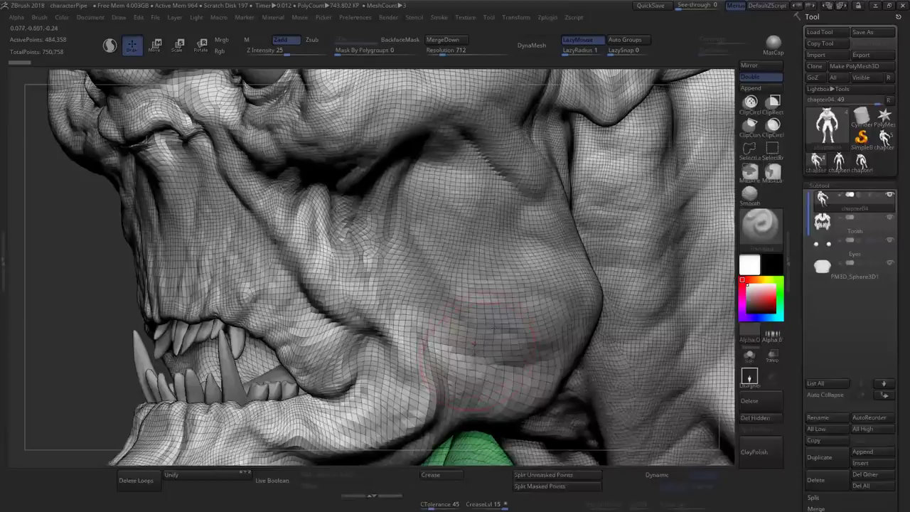
{"action": "right_click_drag", "start_coordinate": [540, 312], "coordinate": [561, 334], "text": "alt"}
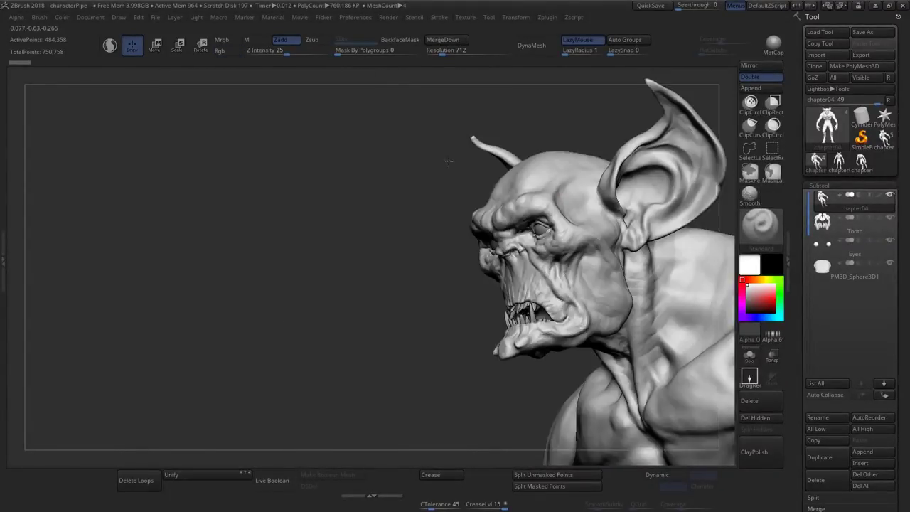
Paint mask bands over the creature's shoulder blades and the backs of its shoulders
{"action": "right_click_drag", "start_coordinate": [643, 292], "coordinate": [484, 214], "text": "alt"}
{"action": "mouse_move", "coordinate": [535, 234]}
{"action": "right_mouse_down", "text": "ctrl"}
{"action": "mouse_move", "coordinate": [537, 200]}
{"action": "mouse_move", "coordinate": [521, 179]}
{"action": "mouse_move", "coordinate": [561, 203]}
{"action": "mouse_move", "coordinate": [589, 203]}
{"action": "right_mouse_up", "text": "ctrl"}
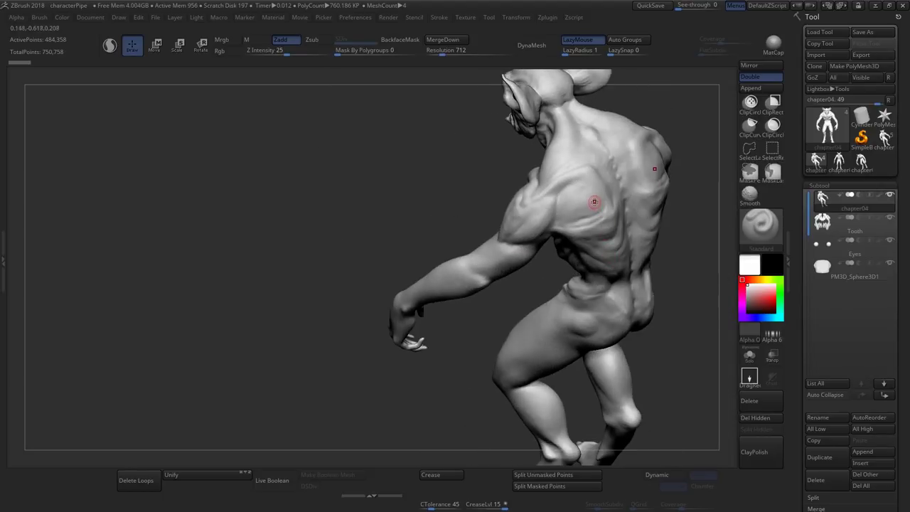
{"action": "mouse_move", "coordinate": [606, 213]}
{"action": "left_mouse_down", "text": "ctrl"}
{"action": "mouse_move", "coordinate": [651, 195]}
{"action": "mouse_move", "coordinate": [640, 138]}
{"action": "left_mouse_up", "text": "ctrl"}
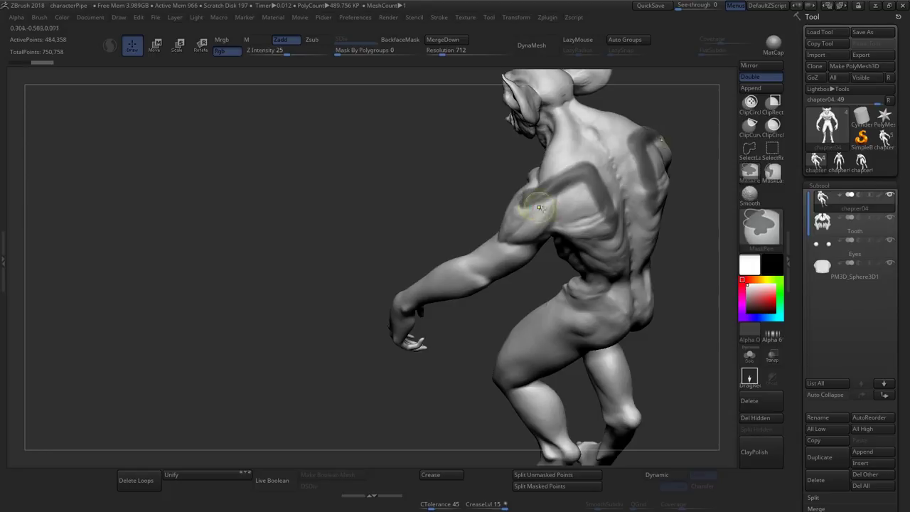
{"action": "right_click_drag", "start_coordinate": [538, 208], "coordinate": [599, 227]}
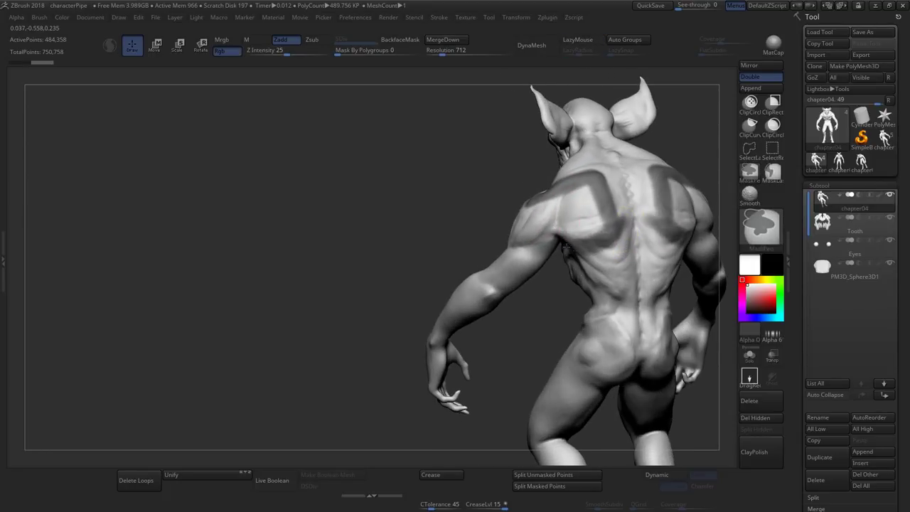
{"action": "left_click_drag", "start_coordinate": [598, 282], "coordinate": [616, 310], "text": "ctrl"}
{"action": "key", "text": "ctrl+z"}
{"action": "key", "text": "ctrl+z"}
Adjust the brush size and paint a mask band across the creature's shoulder and upper chest
{"action": "right_click_drag", "start_coordinate": [584, 195], "coordinate": [564, 212]}
{"action": "key", "text": "s"}
{"action": "left_click_drag", "start_coordinate": [563, 211], "coordinate": [571, 212]}
{"action": "mouse_move", "coordinate": [579, 210]}
{"action": "left_mouse_down", "text": "ctrl"}
{"action": "mouse_move", "coordinate": [542, 206]}
{"action": "mouse_move", "coordinate": [495, 235]}
{"action": "left_mouse_up", "text": "ctrl"}
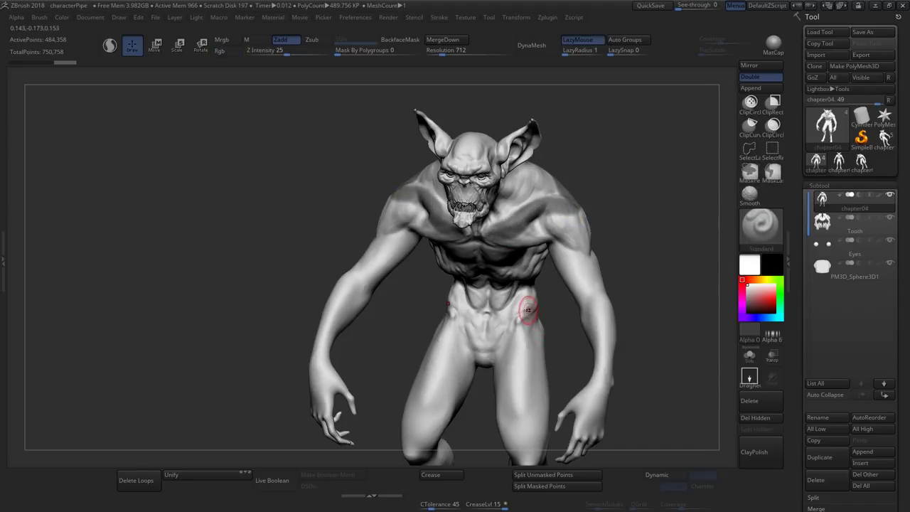
Adjust the brush size and paint mask bands over the creature's hips, meeting above the buttocks
{"action": "key", "text": "s"}
{"action": "mouse_move", "coordinate": [527, 310]}
{"action": "left_mouse_down"}
{"action": "mouse_move", "coordinate": [519, 310]}
{"action": "mouse_move", "coordinate": [518, 330]}
{"action": "left_mouse_up"}
{"action": "mouse_move", "coordinate": [528, 312]}
{"action": "right_mouse_down"}
{"action": "mouse_move", "coordinate": [469, 315]}
{"action": "mouse_move", "coordinate": [541, 334]}
{"action": "right_mouse_up"}
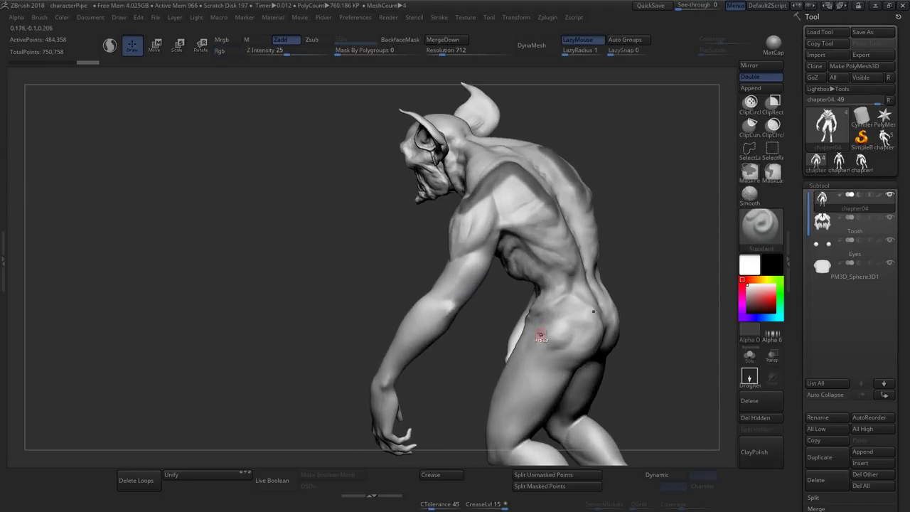
{"action": "key", "text": "ctrl"}
{"action": "right_click_drag", "start_coordinate": [587, 306], "coordinate": [611, 332]}
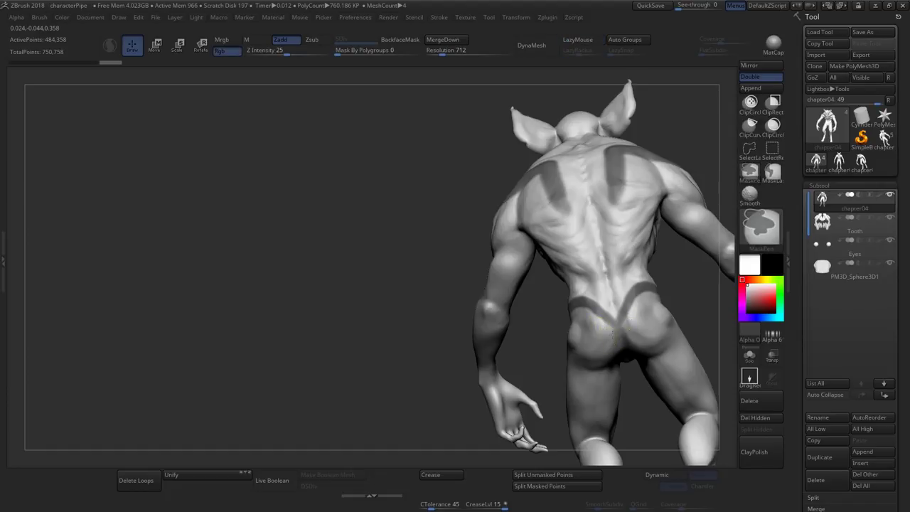
{"action": "right_click_drag", "start_coordinate": [591, 286], "coordinate": [605, 274]}
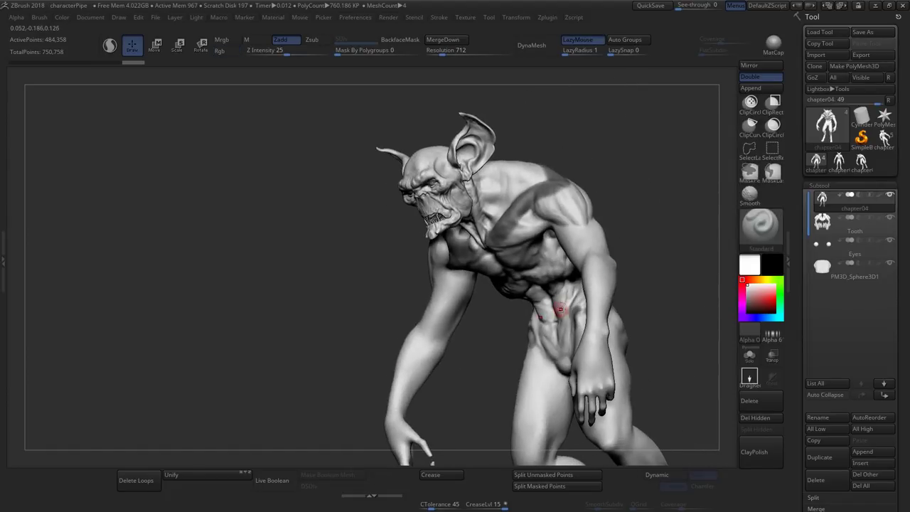
Switch to the chapter01 model and paint a mask over the creature's shoulder blades
{"action": "mouse_move", "coordinate": [559, 310]}
{"action": "right_mouse_down"}
{"action": "mouse_move", "coordinate": [585, 316]}
{"action": "mouse_move", "coordinate": [544, 238]}
{"action": "right_mouse_up"}
{"action": "key", "text": "ctrl"}
{"action": "right_click_drag", "start_coordinate": [545, 270], "coordinate": [600, 301]}
{"action": "mouse_move", "coordinate": [863, 162]}
{"action": "left_click", "coordinate": [837, 168]}
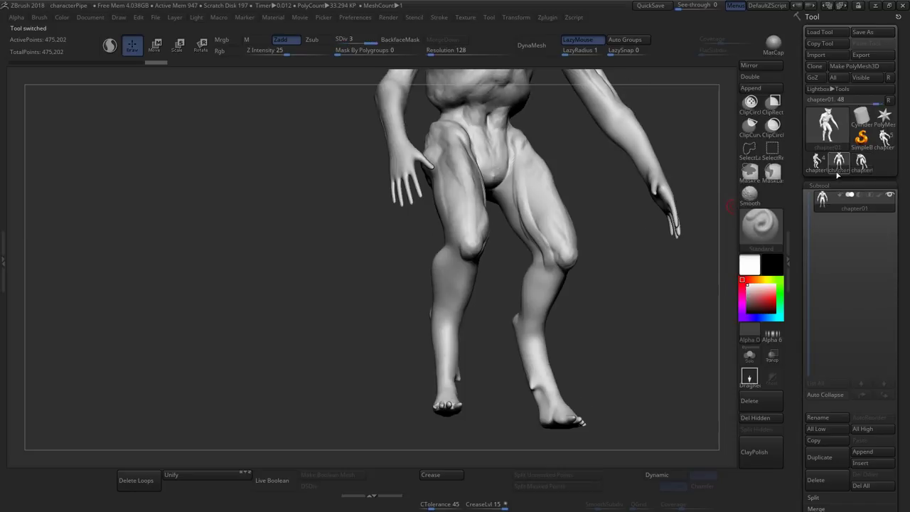
{"action": "right_click_drag", "start_coordinate": [577, 252], "coordinate": [533, 369], "text": "shift"}
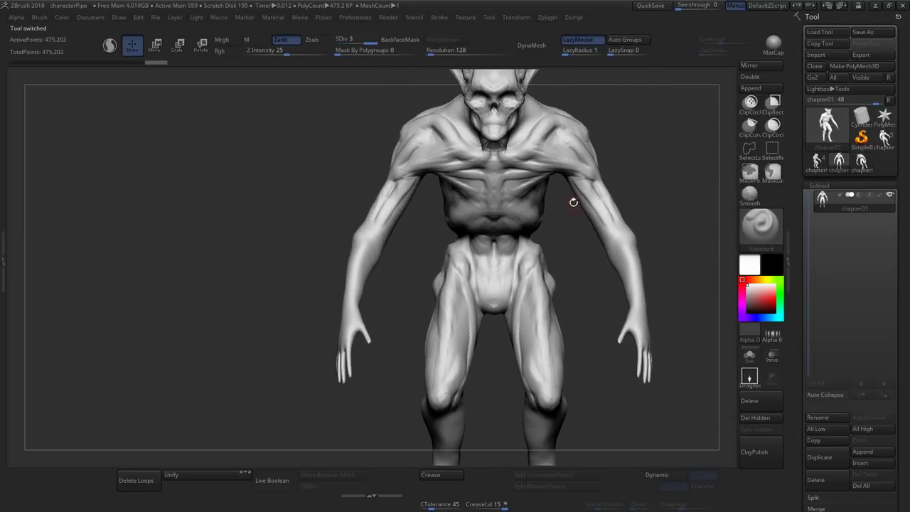
{"action": "mouse_move", "coordinate": [573, 202]}
{"action": "right_mouse_down"}
{"action": "mouse_move", "coordinate": [611, 152]}
{"action": "mouse_move", "coordinate": [616, 208]}
{"action": "mouse_move", "coordinate": [603, 175]}
{"action": "right_mouse_up"}
{"action": "mouse_move", "coordinate": [603, 174]}
{"action": "left_mouse_down", "text": "ctrl"}
{"action": "mouse_move", "coordinate": [573, 137]}
{"action": "mouse_move", "coordinate": [569, 158]}
{"action": "mouse_move", "coordinate": [591, 176]}
{"action": "mouse_move", "coordinate": [524, 162]}
{"action": "left_mouse_up", "text": "ctrl"}
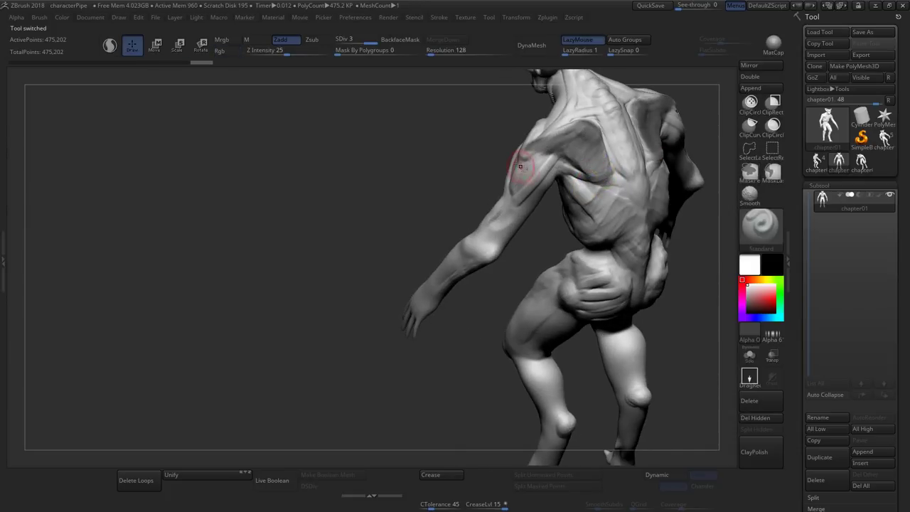
Paint mask bands along the collarbones, down the sternum and across the lower rib cage, adjusting the brush size
{"action": "mouse_move", "coordinate": [520, 166]}
{"action": "right_mouse_down"}
{"action": "mouse_move", "coordinate": [532, 152]}
{"action": "mouse_move", "coordinate": [604, 235]}
{"action": "right_mouse_up"}
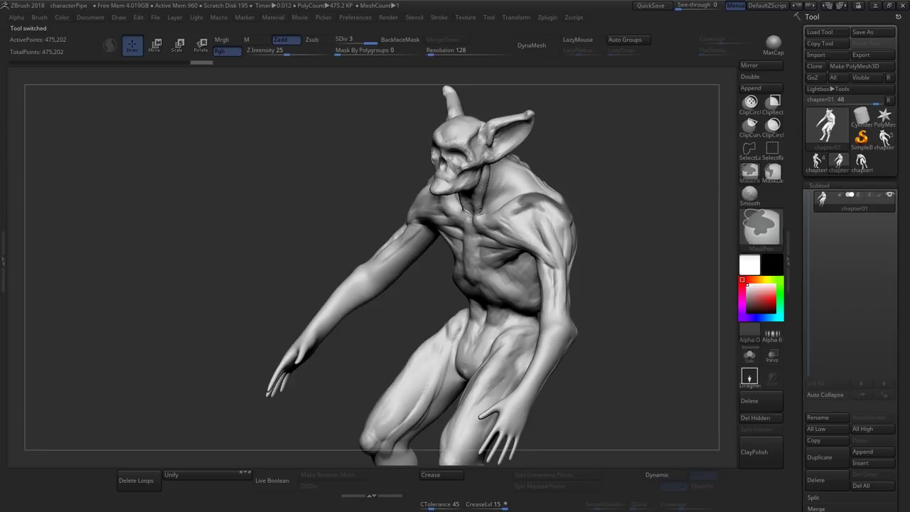
{"action": "left_click_drag", "start_coordinate": [522, 201], "coordinate": [475, 221], "text": "ctrl"}
{"action": "right_click_drag", "start_coordinate": [474, 221], "coordinate": [481, 227]}
{"action": "left_click_drag", "start_coordinate": [481, 227], "coordinate": [465, 280], "text": "ctrl"}
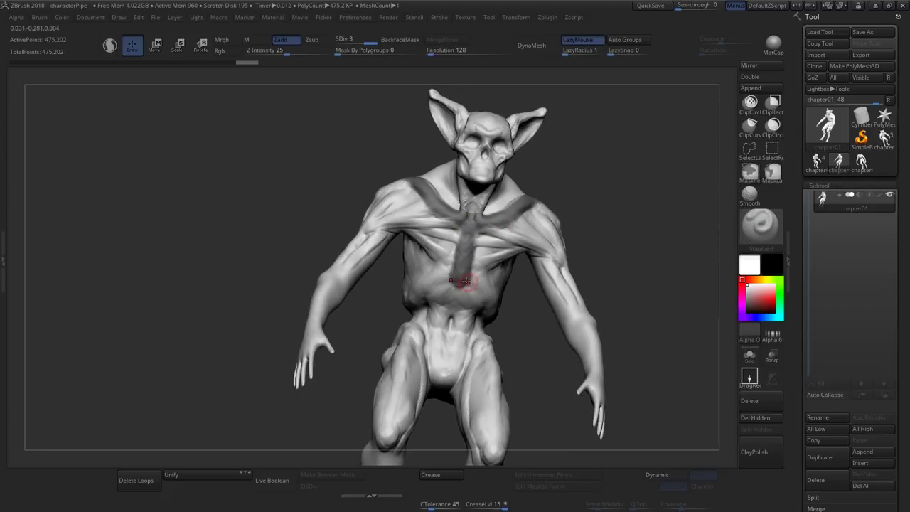
{"action": "right_click_drag", "start_coordinate": [467, 281], "coordinate": [431, 274]}
{"action": "key", "text": "s"}
{"action": "left_click_drag", "start_coordinate": [459, 269], "coordinate": [507, 321]}
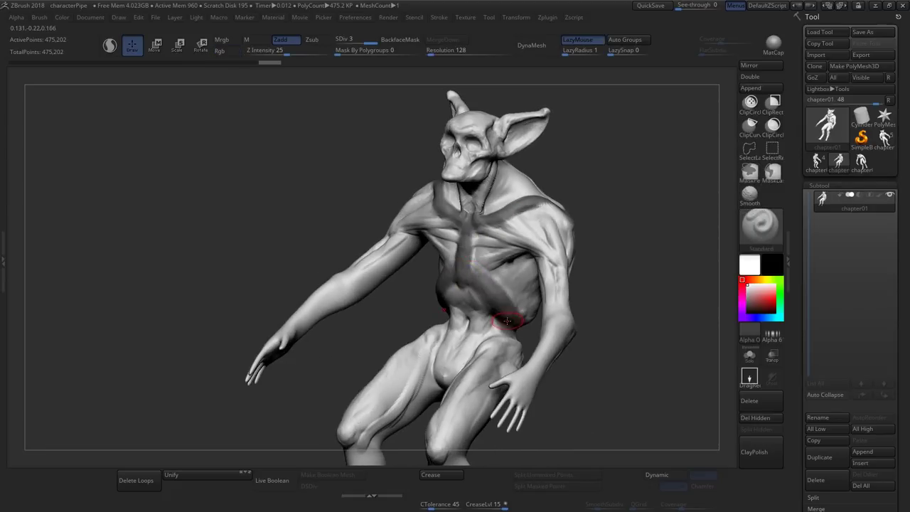
Adjust the brush size and mask the hip bones at the front of the pelvis
{"action": "right_click_drag", "start_coordinate": [506, 320], "coordinate": [503, 341]}
{"action": "key", "text": "s"}
{"action": "left_click_drag", "start_coordinate": [505, 353], "coordinate": [499, 354]}
{"action": "left_click_drag", "start_coordinate": [512, 343], "coordinate": [471, 371], "text": "ctrl"}
{"action": "mouse_move", "coordinate": [471, 372]}
{"action": "right_mouse_down"}
{"action": "mouse_move", "coordinate": [516, 333]}
{"action": "mouse_move", "coordinate": [475, 334]}
{"action": "right_mouse_up"}
{"action": "left_click_drag", "start_coordinate": [470, 337], "coordinate": [448, 373], "text": "ctrl+alt"}
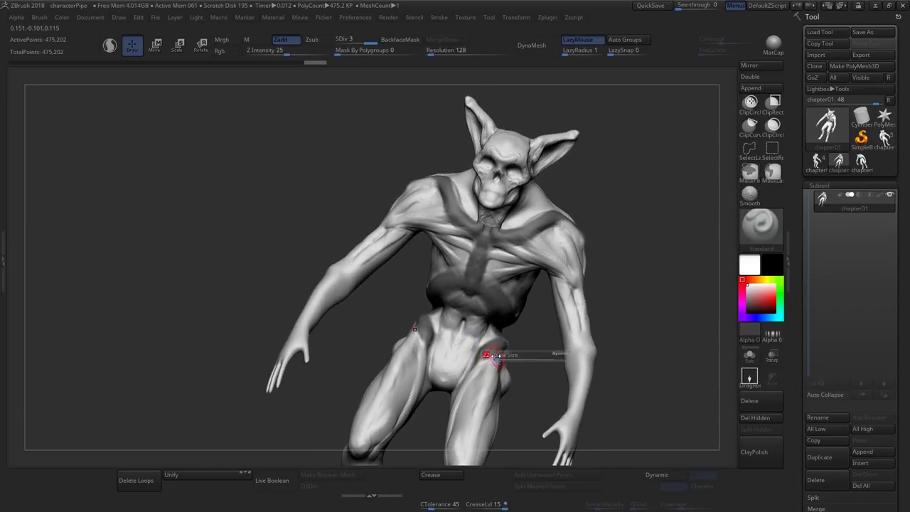
Readjust the brush size and mask the creature's kneecaps
{"action": "left_click_drag", "start_coordinate": [496, 357], "coordinate": [493, 357]}
{"action": "right_click_drag", "start_coordinate": [496, 357], "coordinate": [497, 213], "text": "alt"}
{"action": "left_click_drag", "start_coordinate": [470, 332], "coordinate": [464, 342], "text": "ctrl"}
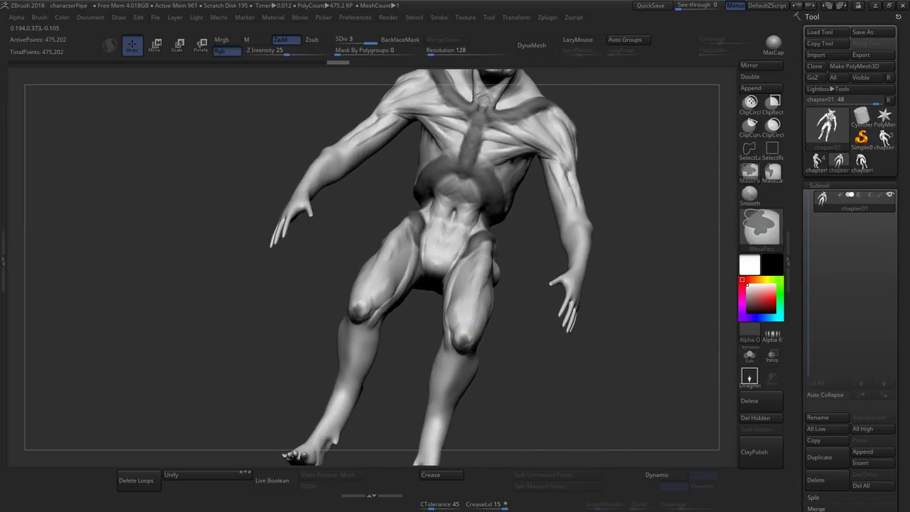
Mask the elbows and the rear rim of the pelvis above the buttocks
{"action": "right_click_drag", "start_coordinate": [618, 298], "coordinate": [559, 277]}
{"action": "left_click_drag", "start_coordinate": [558, 252], "coordinate": [534, 234], "text": "ctrl"}
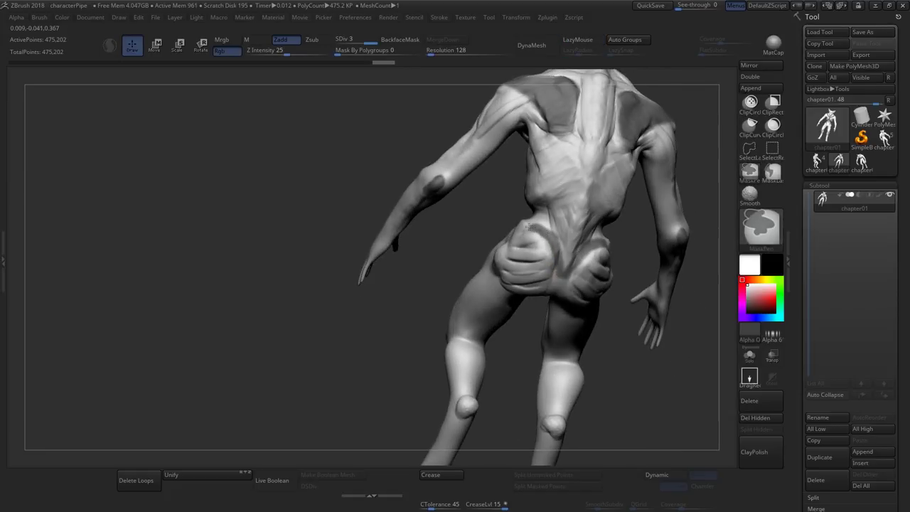
{"action": "mouse_move", "coordinate": [534, 234]}
{"action": "right_mouse_down"}
{"action": "mouse_move", "coordinate": [566, 250]}
{"action": "mouse_move", "coordinate": [534, 237]}
{"action": "mouse_move", "coordinate": [546, 214]}
{"action": "mouse_move", "coordinate": [552, 270]}
{"action": "mouse_move", "coordinate": [564, 230]}
{"action": "mouse_move", "coordinate": [472, 220]}
{"action": "mouse_move", "coordinate": [450, 108]}
{"action": "mouse_move", "coordinate": [461, 112]}
{"action": "right_mouse_up"}
{"action": "key", "text": "ctrl"}
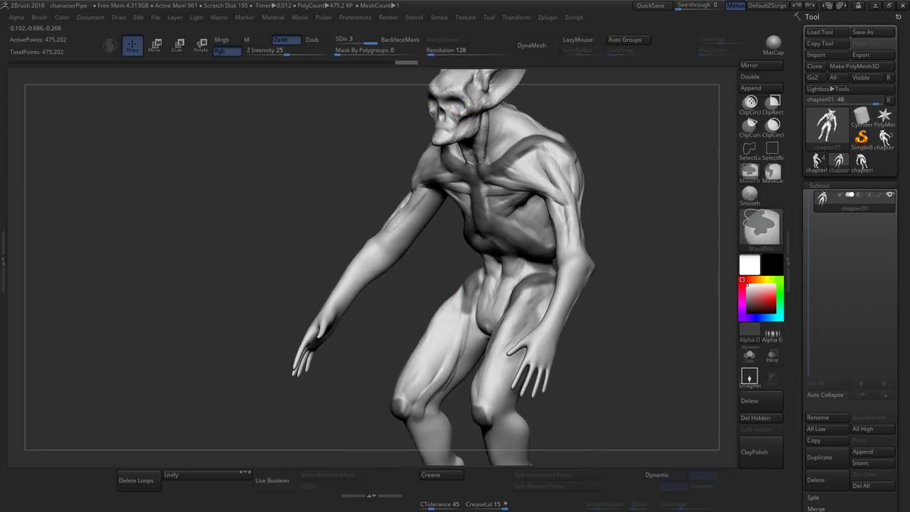
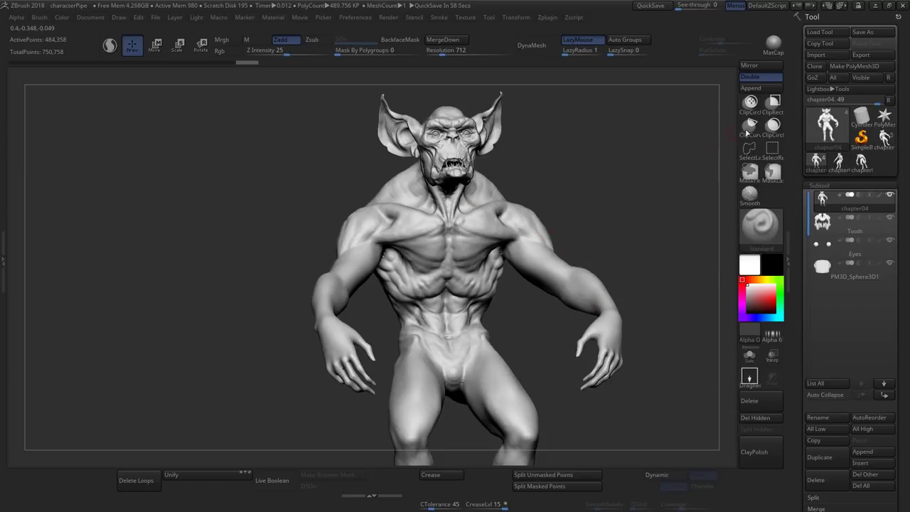
Switch to the chapter10 model and examine the sculpted detail on its chest, shoulder and upper arm
{"action": "left_click", "coordinate": [892, 141]}
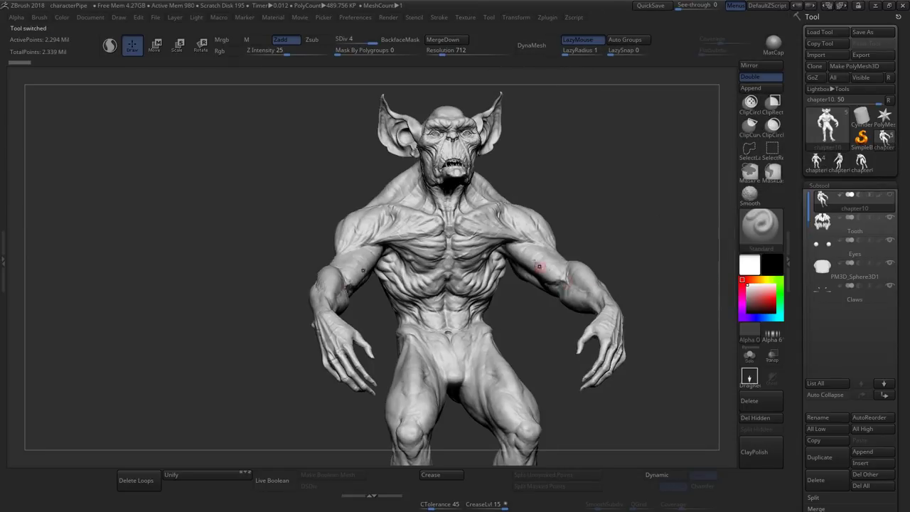
{"action": "left_click_drag", "start_coordinate": [566, 189], "coordinate": [551, 269]}
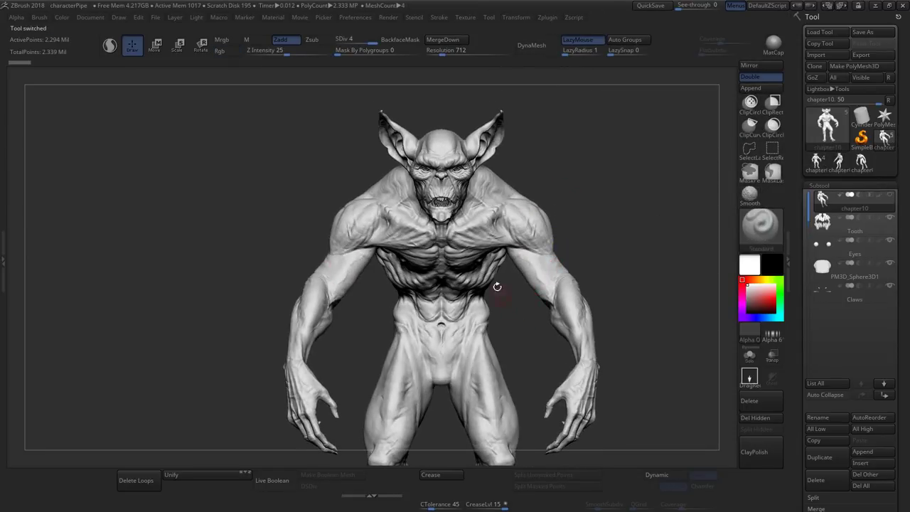
{"action": "right_click_drag", "start_coordinate": [495, 286], "coordinate": [506, 346], "text": "alt"}
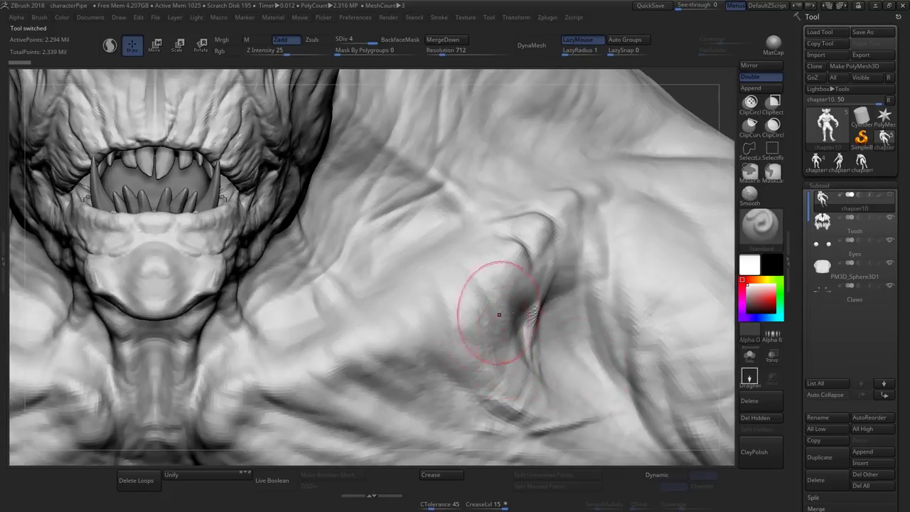
{"action": "right_click_drag", "start_coordinate": [565, 292], "coordinate": [362, 142], "text": "alt"}
{"action": "right_click_drag", "start_coordinate": [517, 277], "coordinate": [365, 177], "text": "alt"}
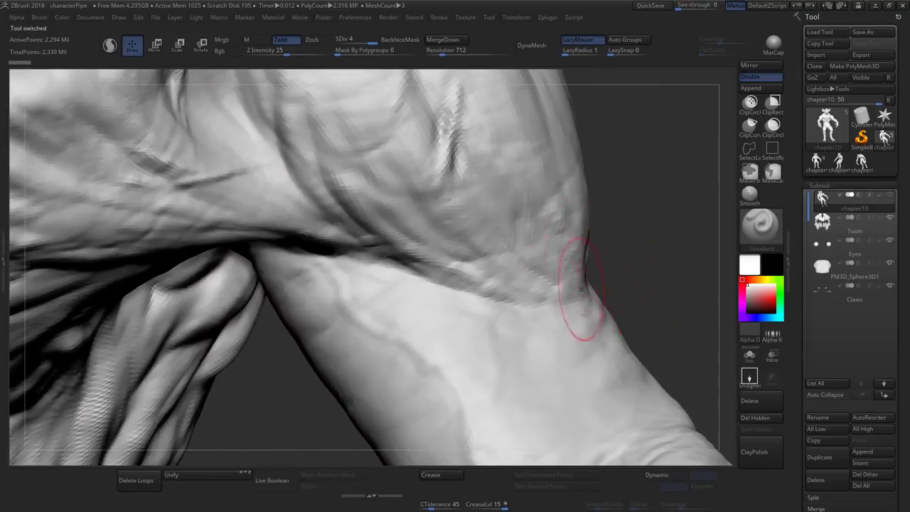
{"action": "right_click_drag", "start_coordinate": [583, 273], "coordinate": [509, 220], "text": "ctrl"}
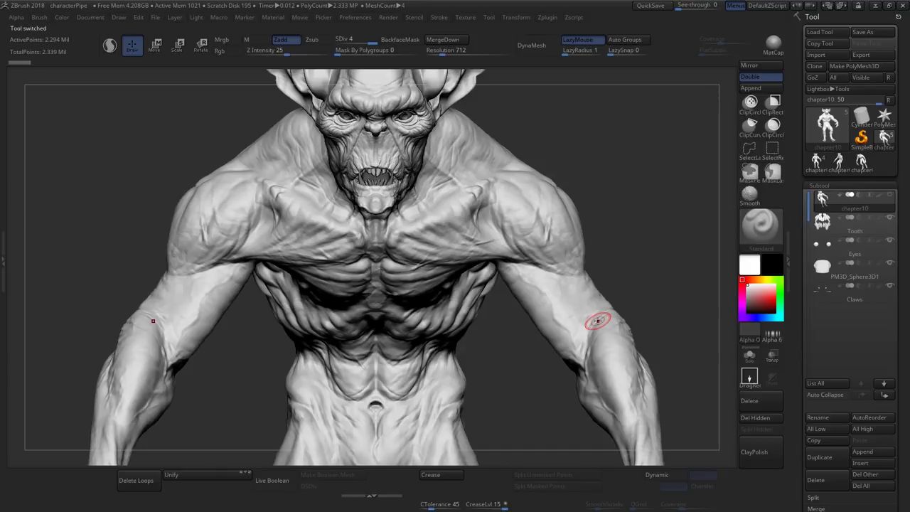
{"action": "right_click_drag", "start_coordinate": [574, 296], "coordinate": [570, 264], "text": "alt"}
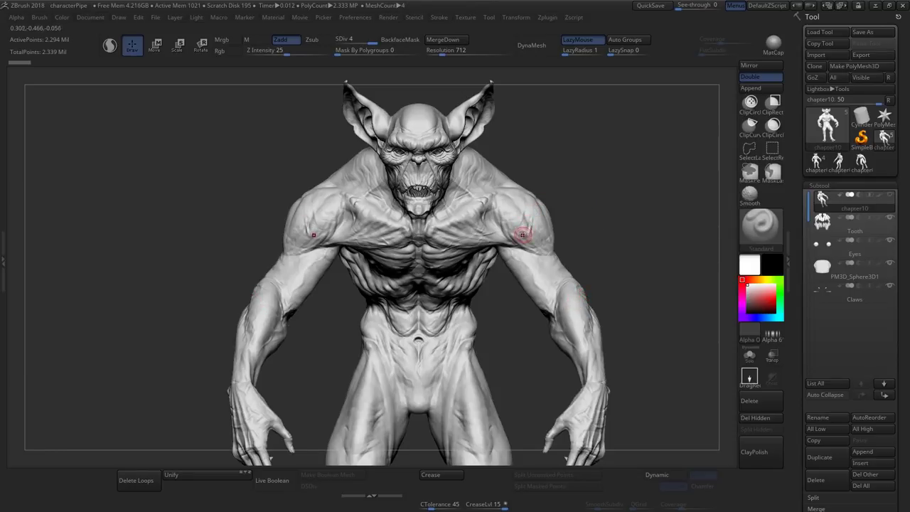
Examine the collarbone and shoulder muscles from the front and in three-quarter view
{"action": "right_click_drag", "start_coordinate": [434, 351], "coordinate": [436, 327]}
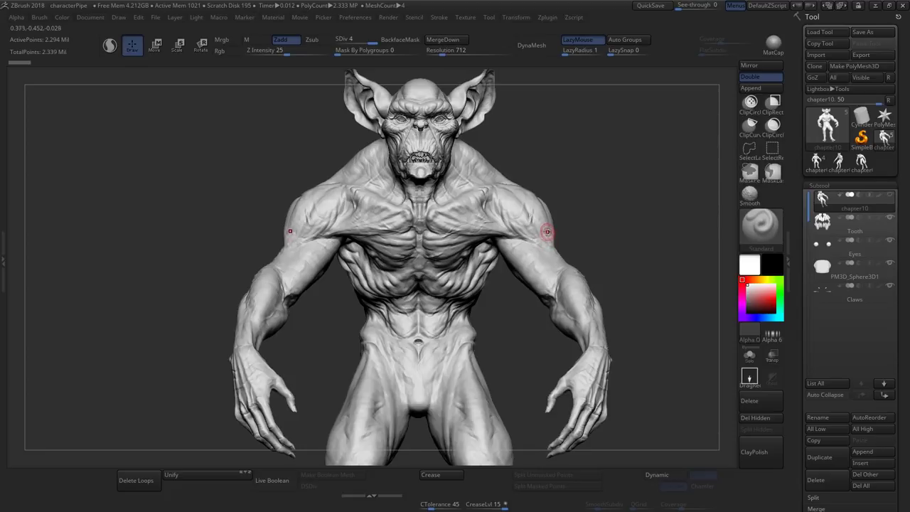
{"action": "right_click_drag", "start_coordinate": [479, 208], "coordinate": [551, 222]}
{"action": "mouse_move", "coordinate": [573, 211]}
{"action": "left_mouse_down", "text": "alt"}
{"action": "mouse_move", "coordinate": [567, 194]}
{"action": "mouse_move", "coordinate": [601, 181]}
{"action": "left_mouse_up", "text": "alt"}
{"action": "right_click_drag", "start_coordinate": [601, 180], "coordinate": [473, 200], "text": "ctrl"}
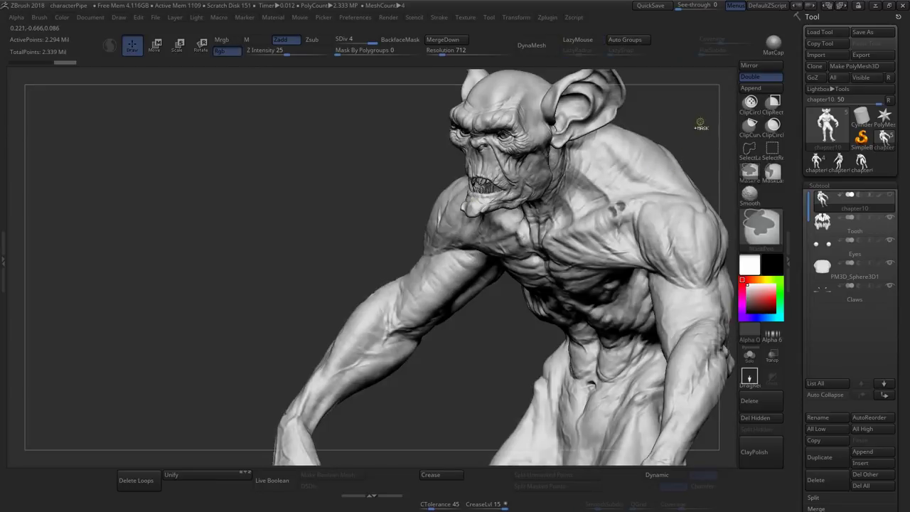
{"action": "right_click_drag", "start_coordinate": [642, 211], "coordinate": [607, 209]}
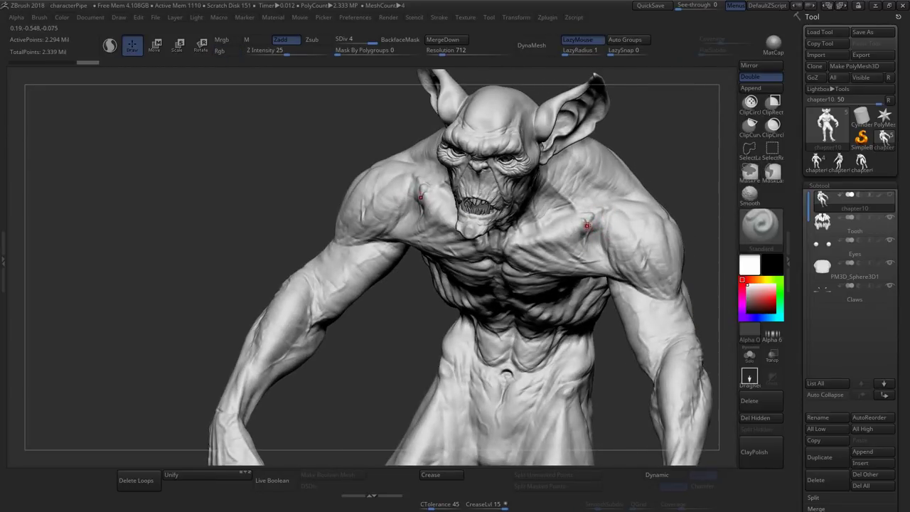
{"action": "right_click_drag", "start_coordinate": [584, 216], "coordinate": [554, 217]}
Select the Tooth subtool, look over the creature's upper body, and reselect the chapter10 body
{"action": "left_click", "coordinate": [825, 222]}
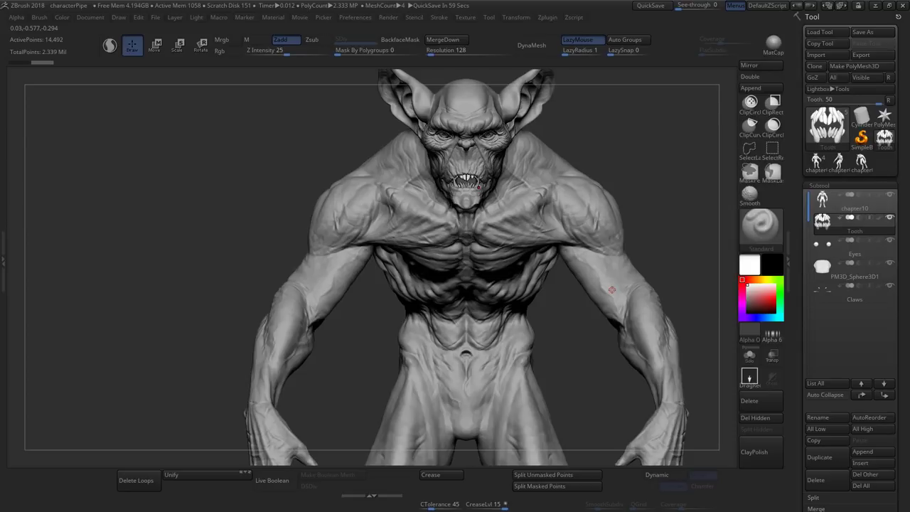
{"action": "right_click_drag", "start_coordinate": [612, 289], "coordinate": [551, 222]}
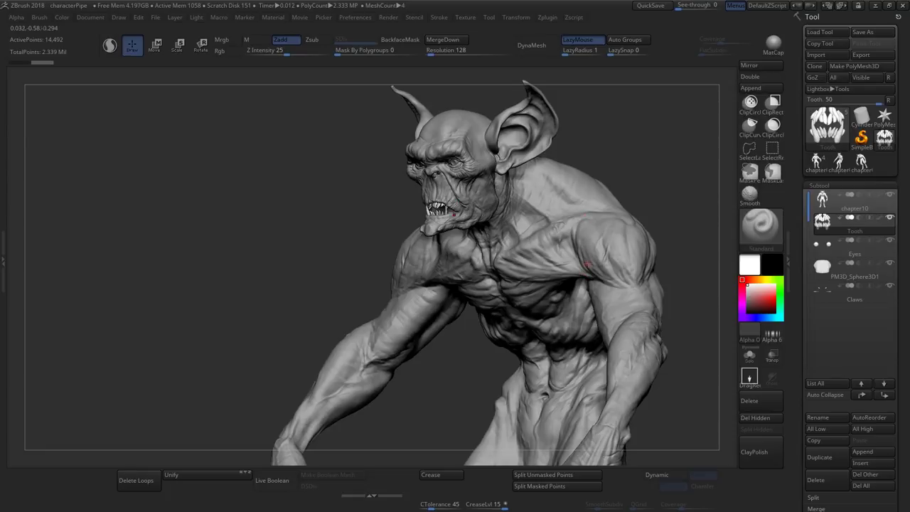
{"action": "mouse_move", "coordinate": [578, 221]}
{"action": "right_mouse_down"}
{"action": "mouse_move", "coordinate": [587, 254]}
{"action": "mouse_move", "coordinate": [576, 248]}
{"action": "mouse_move", "coordinate": [612, 244]}
{"action": "mouse_move", "coordinate": [565, 238]}
{"action": "right_mouse_up"}
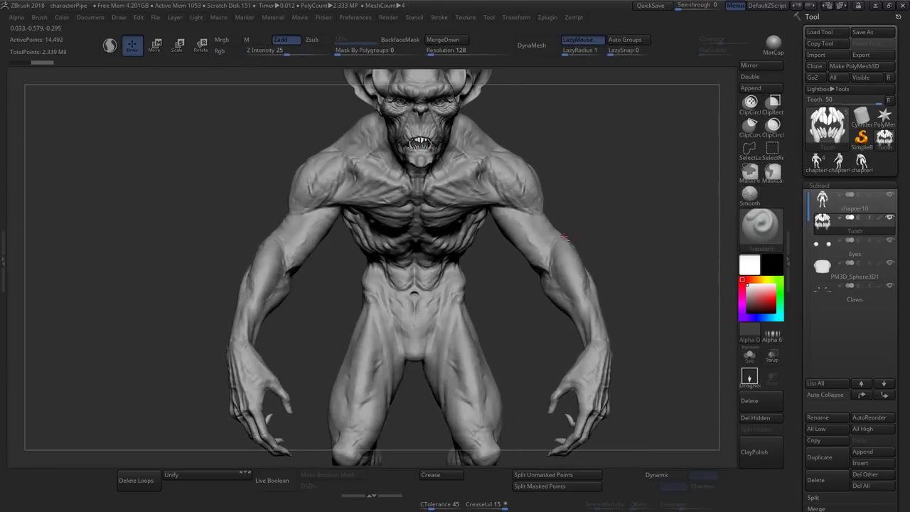
{"action": "left_click", "coordinate": [564, 237], "text": "alt"}
Examine the wrinkles, eyes and mouth on the creature's face up close
{"action": "right_click_drag", "start_coordinate": [605, 209], "coordinate": [592, 277], "text": "alt"}
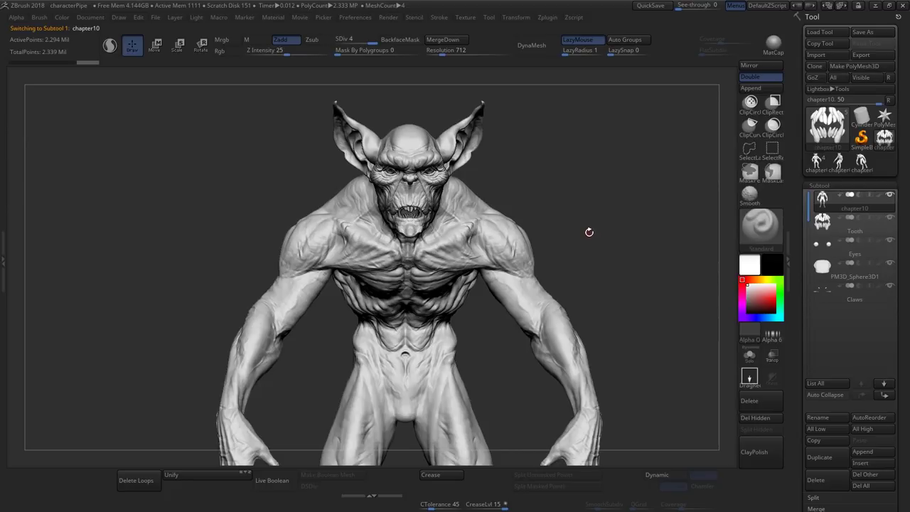
{"action": "right_click_drag", "start_coordinate": [402, 219], "coordinate": [413, 320], "text": "ctrl"}
{"action": "right_click_drag", "start_coordinate": [540, 106], "coordinate": [501, 238], "text": "alt"}
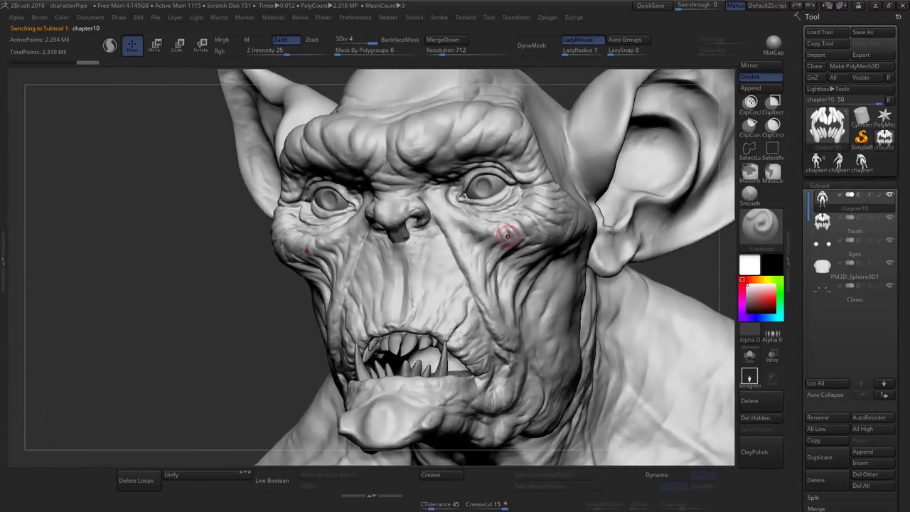
{"action": "key", "text": "f"}
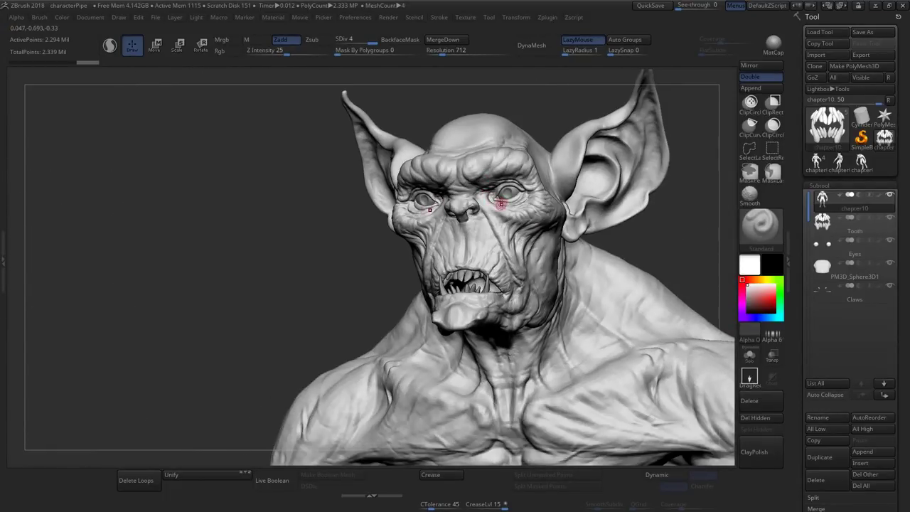
Hide the Tooth subtool to inspect the empty mouth from the front and side, and show it again
{"action": "left_click", "coordinate": [889, 218]}
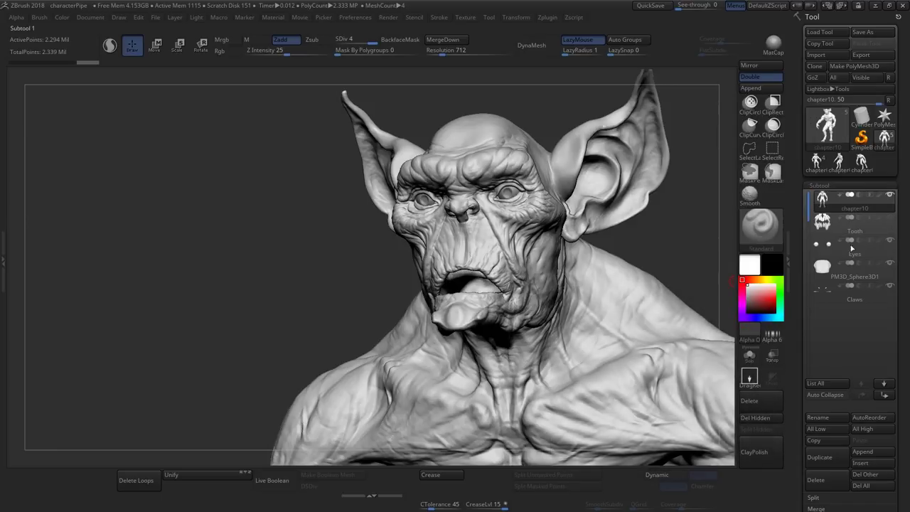
{"action": "mouse_move", "coordinate": [573, 283]}
{"action": "right_mouse_down"}
{"action": "mouse_move", "coordinate": [506, 301]}
{"action": "mouse_move", "coordinate": [561, 299]}
{"action": "mouse_move", "coordinate": [556, 282]}
{"action": "mouse_move", "coordinate": [510, 289]}
{"action": "mouse_move", "coordinate": [562, 285]}
{"action": "right_mouse_up"}
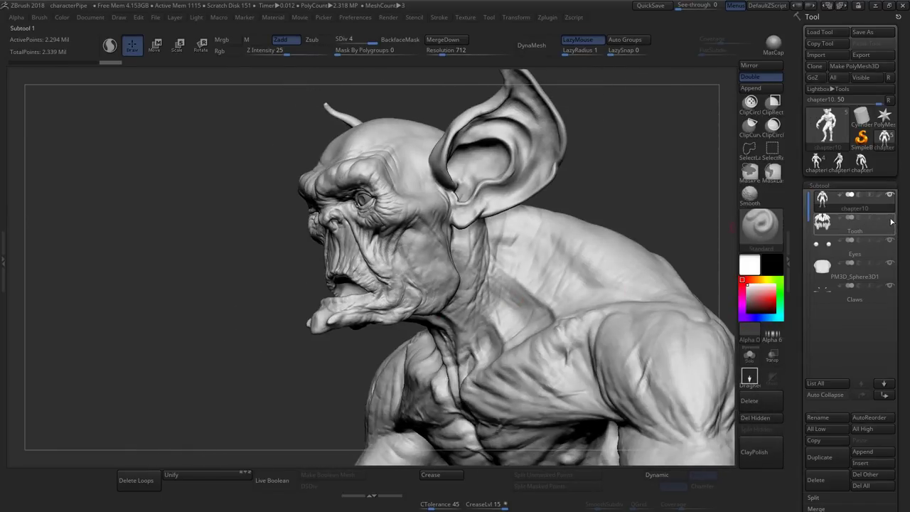
{"action": "right_click_drag", "start_coordinate": [434, 220], "coordinate": [462, 210]}
{"action": "mouse_move", "coordinate": [890, 243]}
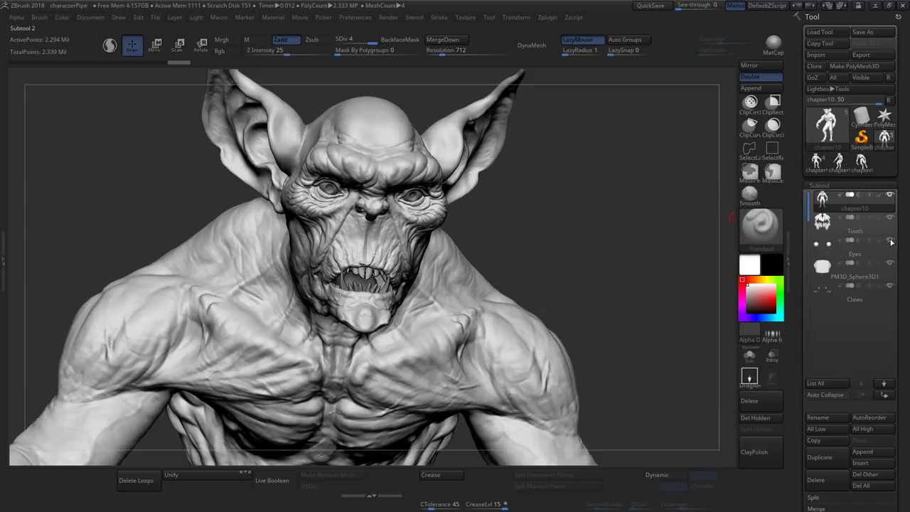
Examine the creature's full figure, its clawed hands, and its arm and torso in side view
{"action": "right_click_drag", "start_coordinate": [640, 284], "coordinate": [535, 301]}
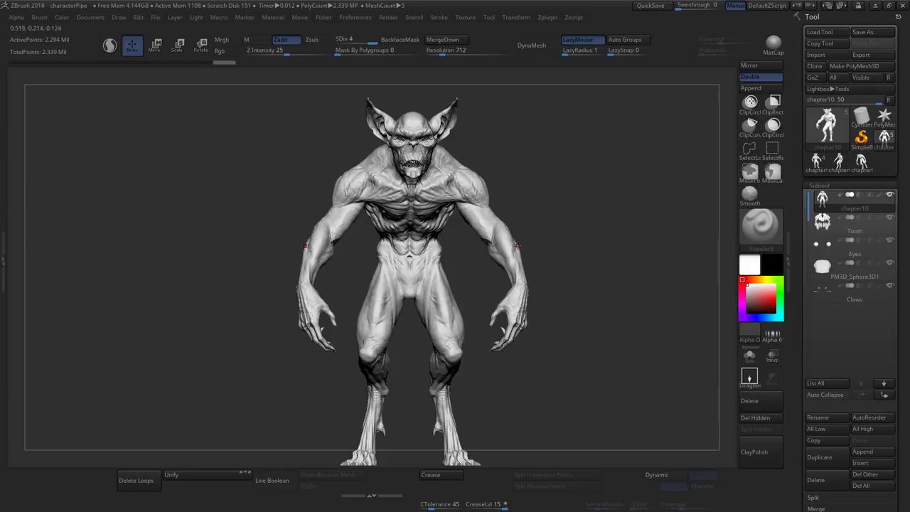
{"action": "left_click_drag", "start_coordinate": [507, 344], "coordinate": [518, 355]}
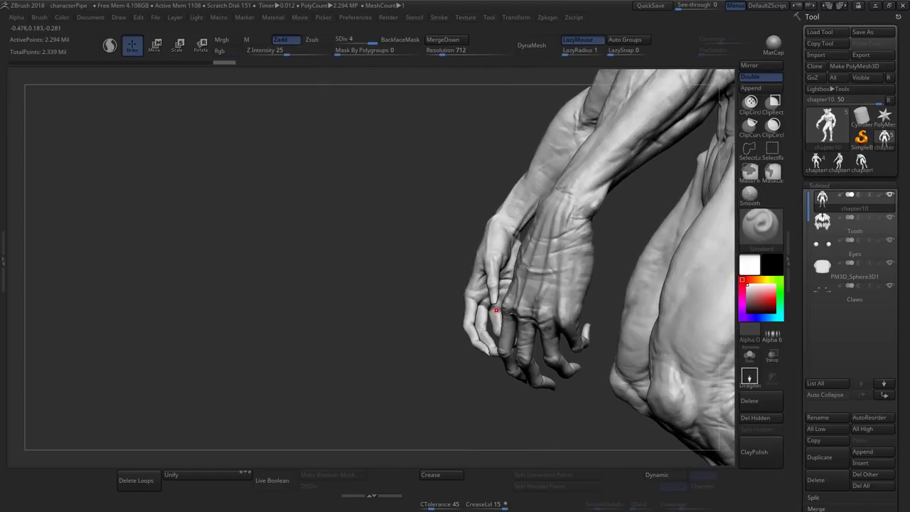
{"action": "right_click_drag", "start_coordinate": [496, 310], "coordinate": [500, 272], "text": "ctrl"}
{"action": "right_click_drag", "start_coordinate": [550, 290], "coordinate": [540, 263]}
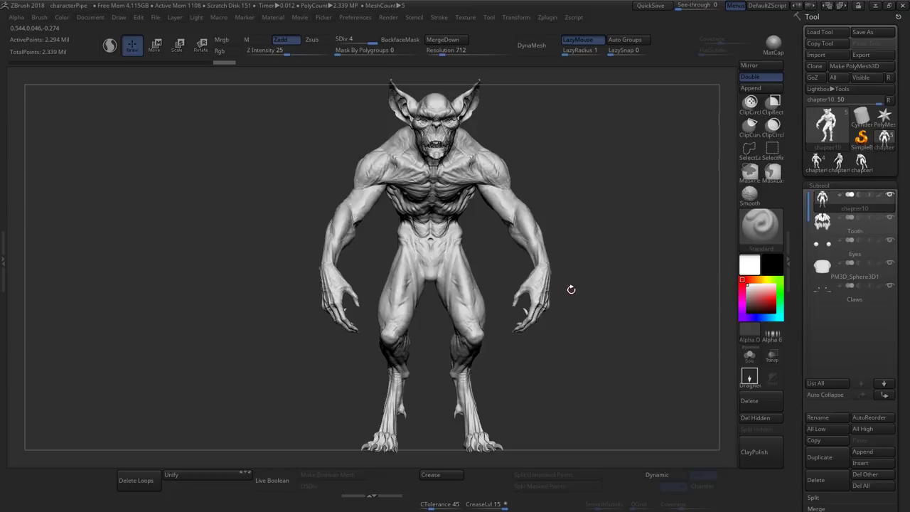
{"action": "right_click_drag", "start_coordinate": [568, 290], "coordinate": [556, 280], "text": "ctrl"}
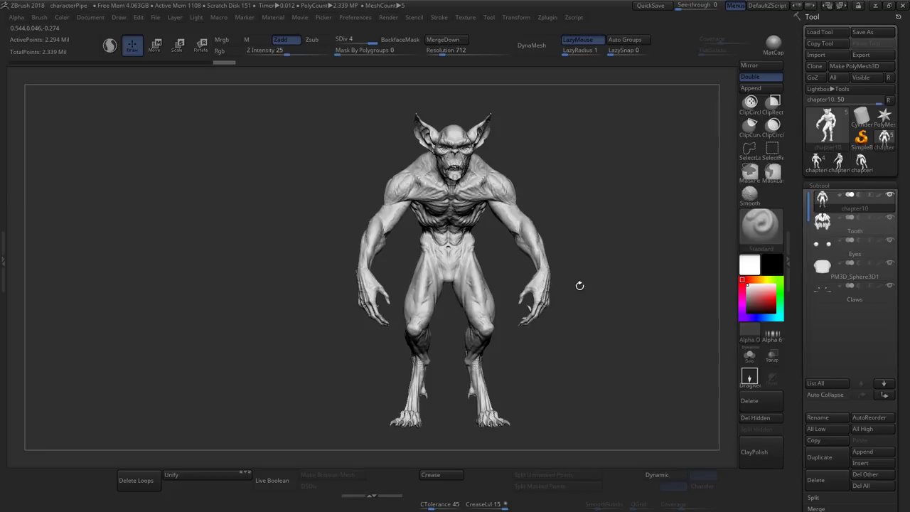
{"action": "mouse_move", "coordinate": [556, 272]}
{"action": "left_mouse_down"}
{"action": "mouse_move", "coordinate": [550, 248]}
{"action": "mouse_move", "coordinate": [578, 239]}
{"action": "left_mouse_up"}
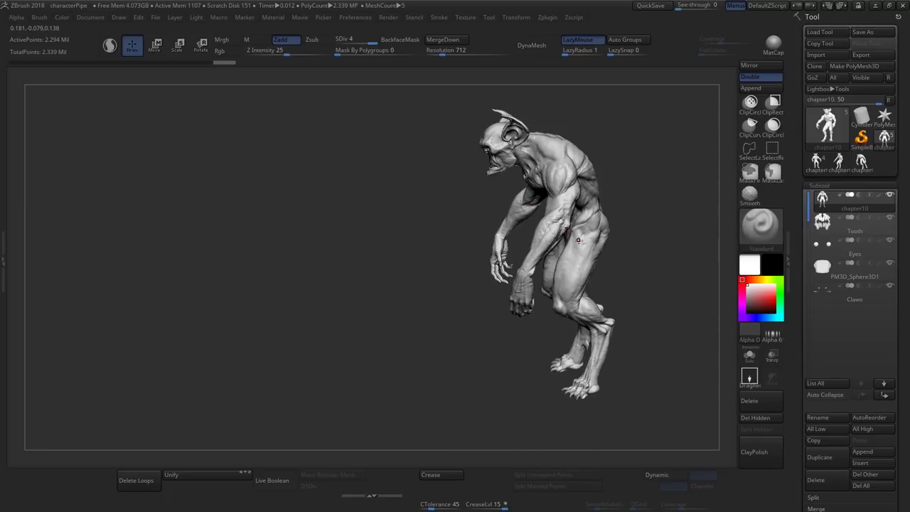
{"action": "mouse_move", "coordinate": [574, 236]}
{"action": "right_mouse_down"}
{"action": "mouse_move", "coordinate": [545, 231]}
{"action": "mouse_move", "coordinate": [585, 253]}
{"action": "mouse_move", "coordinate": [573, 223]}
{"action": "right_mouse_up"}
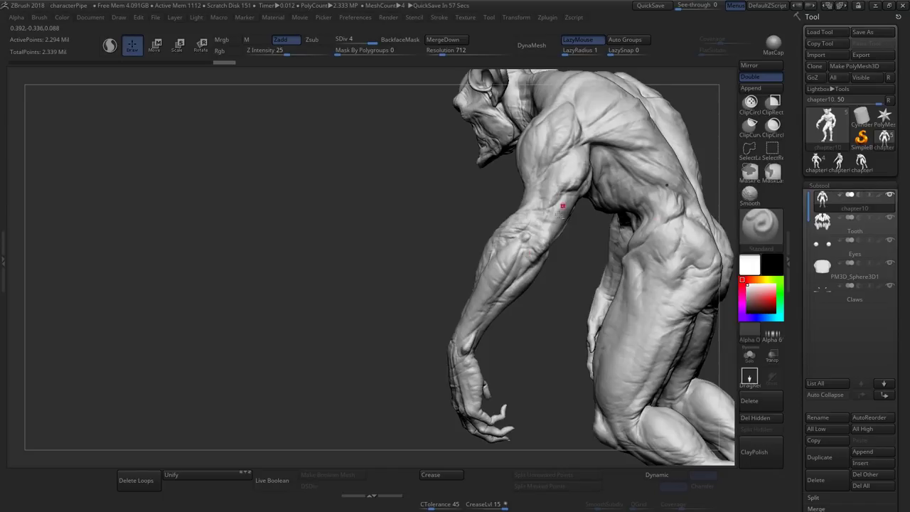
Examine the detailed chapter10 creature from the front at full figure, its fingers up close, and its torso from a low angle
{"action": "mouse_move", "coordinate": [547, 203]}
{"action": "right_mouse_down"}
{"action": "mouse_move", "coordinate": [565, 212]}
{"action": "mouse_move", "coordinate": [558, 219]}
{"action": "mouse_move", "coordinate": [599, 210]}
{"action": "mouse_move", "coordinate": [576, 193]}
{"action": "mouse_move", "coordinate": [594, 171]}
{"action": "mouse_move", "coordinate": [567, 195]}
{"action": "mouse_move", "coordinate": [579, 179]}
{"action": "right_mouse_up"}
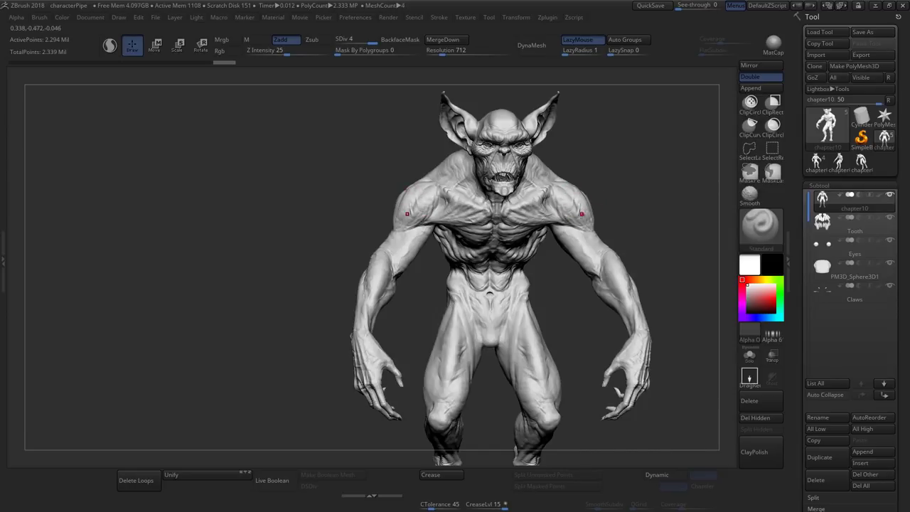
{"action": "mouse_move", "coordinate": [583, 209]}
{"action": "right_mouse_down"}
{"action": "mouse_move", "coordinate": [536, 252]}
{"action": "mouse_move", "coordinate": [519, 241]}
{"action": "mouse_move", "coordinate": [648, 216]}
{"action": "mouse_move", "coordinate": [603, 226]}
{"action": "mouse_move", "coordinate": [562, 262]}
{"action": "right_mouse_up"}
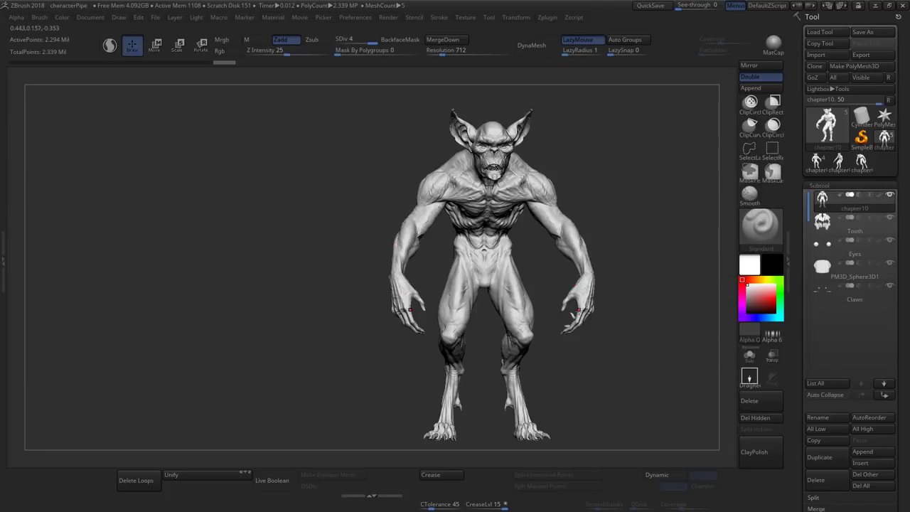
{"action": "right_click_drag", "start_coordinate": [579, 280], "coordinate": [569, 262], "text": "alt"}
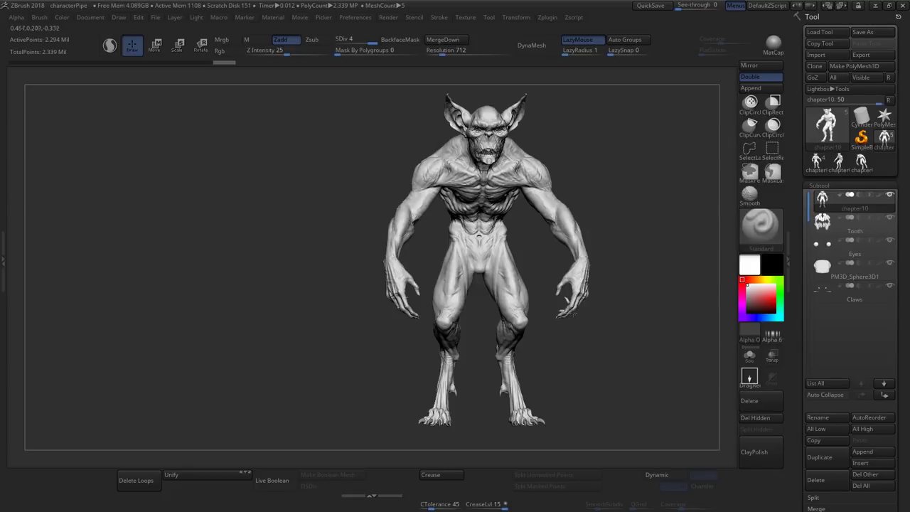
{"action": "right_click_drag", "start_coordinate": [562, 333], "coordinate": [525, 247], "text": "alt"}
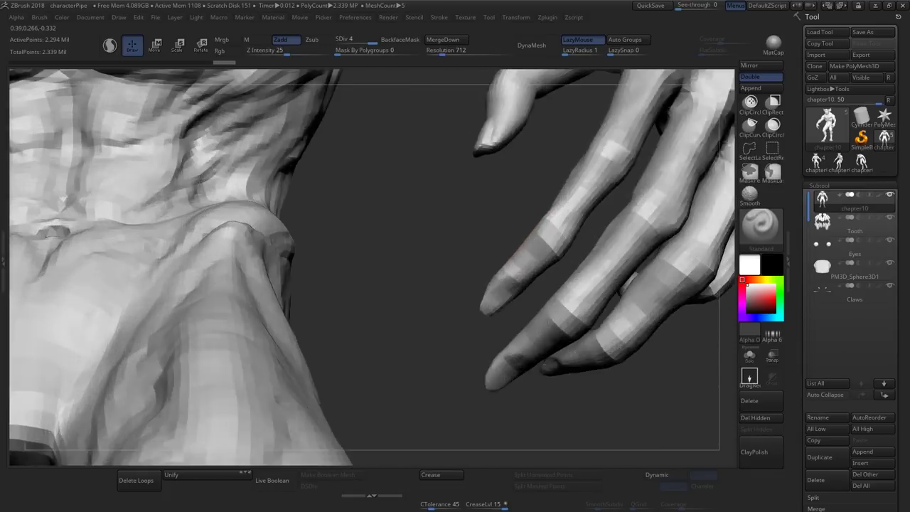
{"action": "key", "text": "f"}
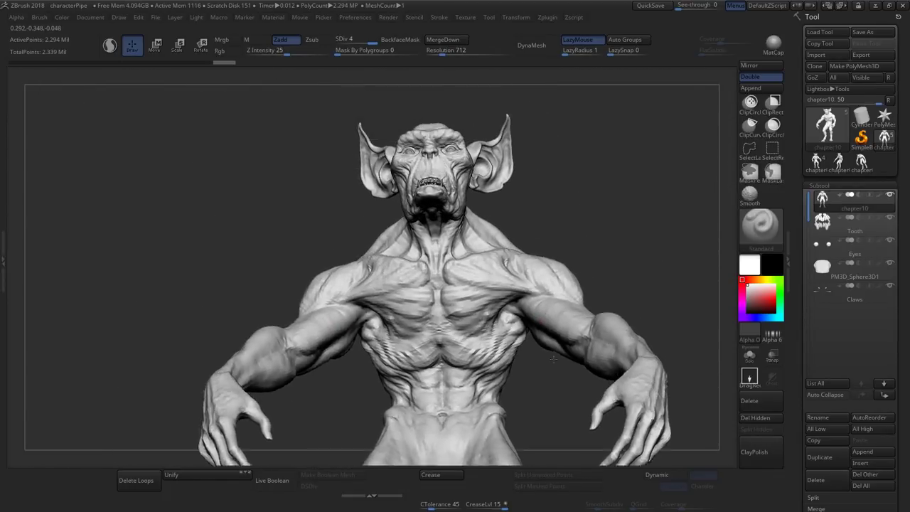
{"action": "mouse_move", "coordinate": [553, 359]}
{"action": "right_mouse_down"}
{"action": "mouse_move", "coordinate": [551, 420]}
{"action": "mouse_move", "coordinate": [547, 246]}
{"action": "right_mouse_up"}
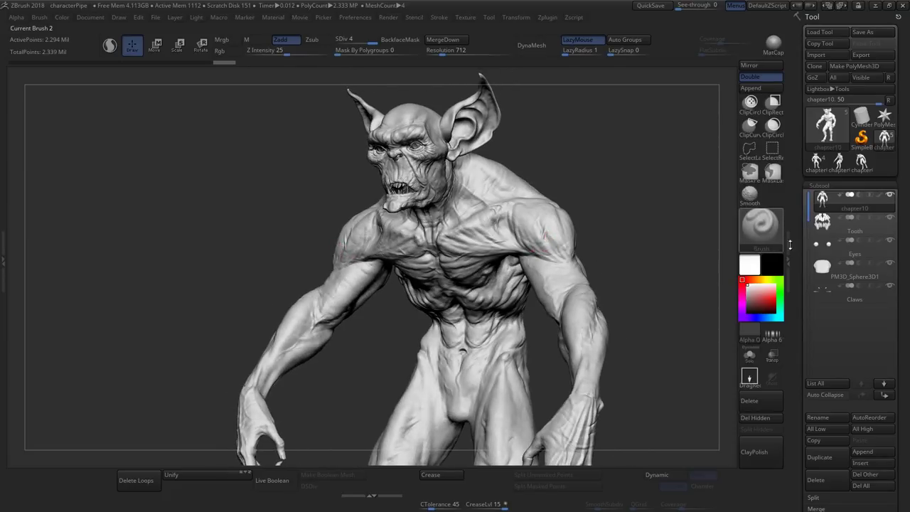
Compare the creature's stooped posture and overall proportions in side, three-quarter and front views
{"action": "mouse_move", "coordinate": [587, 214]}
{"action": "right_mouse_down"}
{"action": "mouse_move", "coordinate": [542, 229]}
{"action": "mouse_move", "coordinate": [552, 247]}
{"action": "right_mouse_up"}
{"action": "mouse_move", "coordinate": [552, 247]}
{"action": "right_mouse_down", "text": "shift"}
{"action": "mouse_move", "coordinate": [561, 265]}
{"action": "mouse_move", "coordinate": [532, 241]}
{"action": "mouse_move", "coordinate": [551, 262]}
{"action": "mouse_move", "coordinate": [578, 237]}
{"action": "right_mouse_up", "text": "shift"}
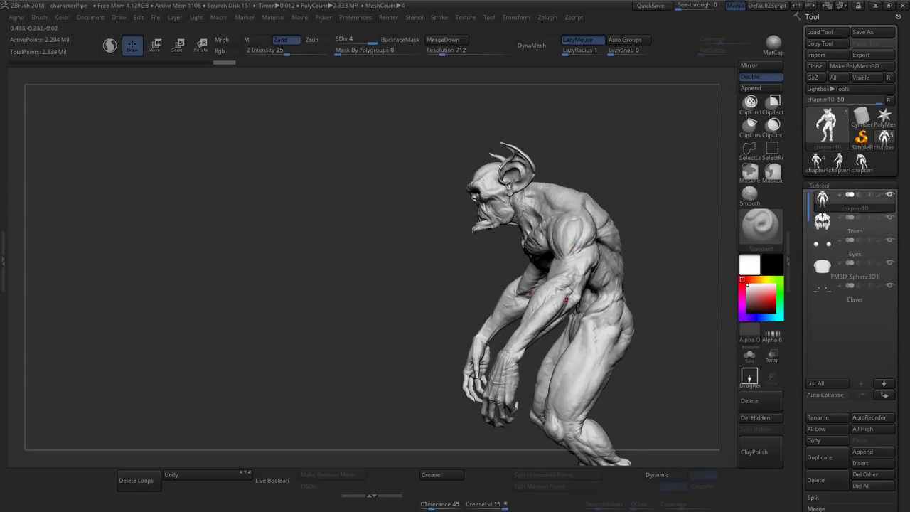
{"action": "mouse_move", "coordinate": [570, 244]}
{"action": "right_mouse_down"}
{"action": "mouse_move", "coordinate": [582, 248]}
{"action": "mouse_move", "coordinate": [574, 240]}
{"action": "right_mouse_up"}
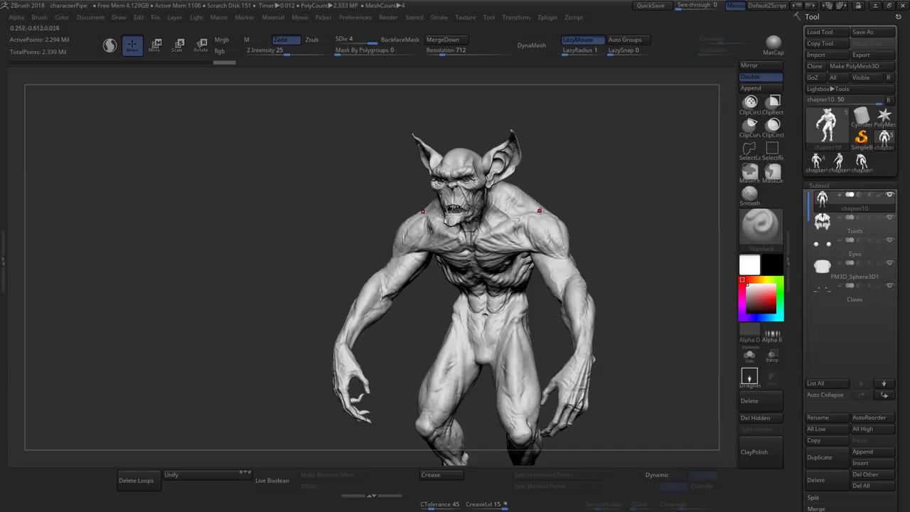
{"action": "right_click_drag", "start_coordinate": [548, 283], "coordinate": [527, 248]}
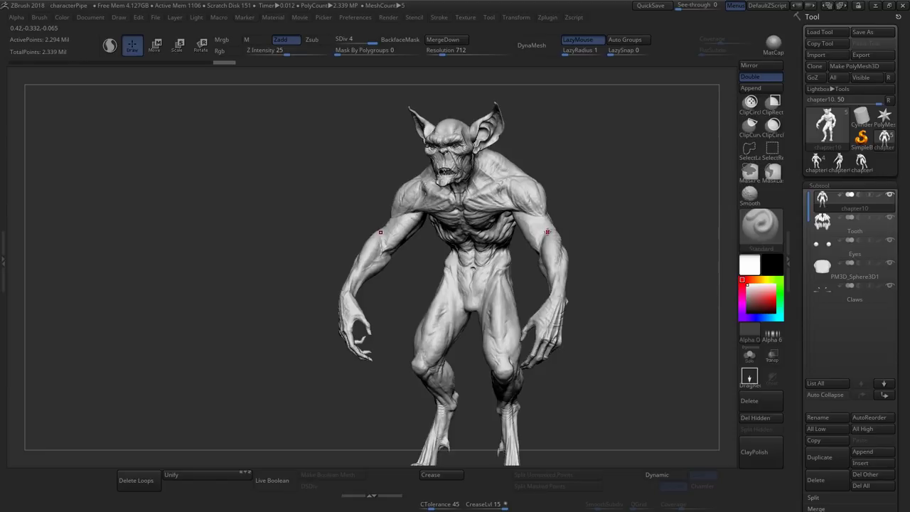
{"action": "mouse_move", "coordinate": [548, 231]}
{"action": "right_mouse_down", "text": "ctrl"}
{"action": "mouse_move", "coordinate": [547, 249]}
{"action": "mouse_move", "coordinate": [549, 235]}
{"action": "right_mouse_up", "text": "ctrl"}
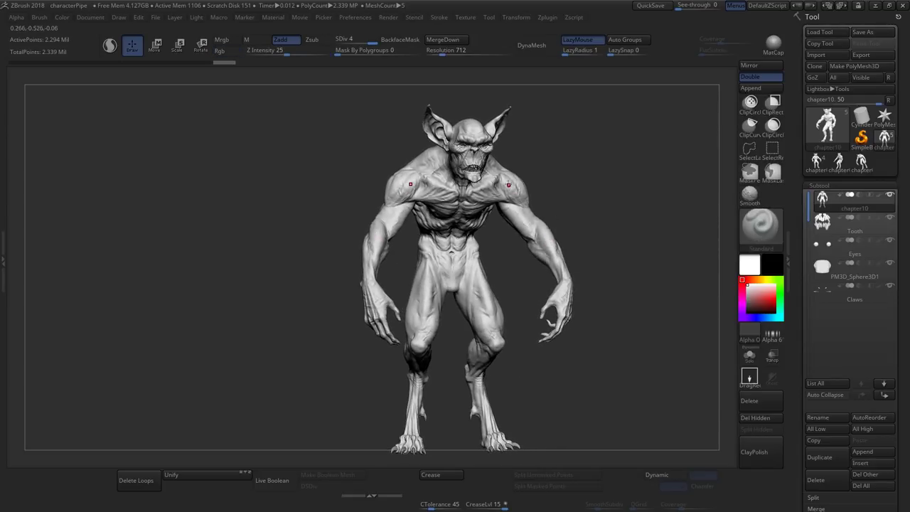
{"action": "mouse_move", "coordinate": [542, 221]}
{"action": "right_mouse_down"}
{"action": "mouse_move", "coordinate": [544, 207]}
{"action": "mouse_move", "coordinate": [546, 224]}
{"action": "right_mouse_up"}
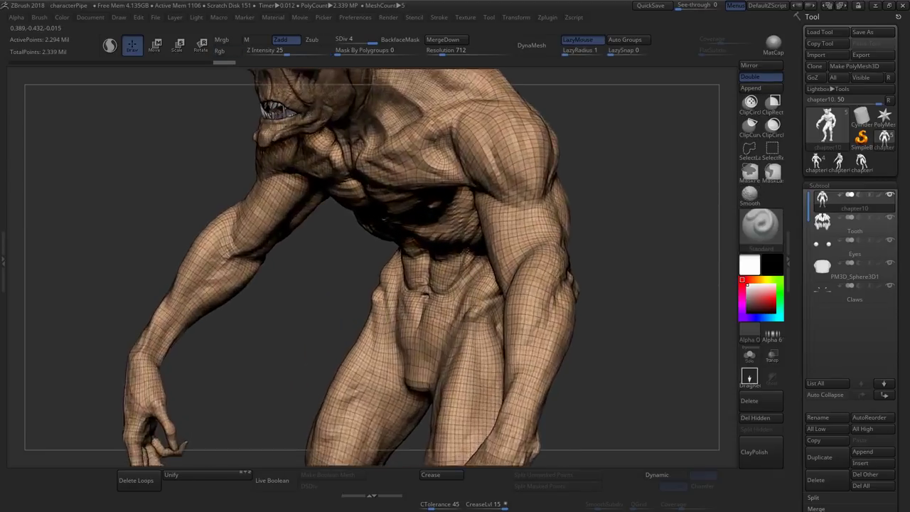
Inspect the wireframe topology on the torso and arms, and the shaded front and back muscles
{"action": "right_click_drag", "start_coordinate": [555, 275], "coordinate": [606, 313]}
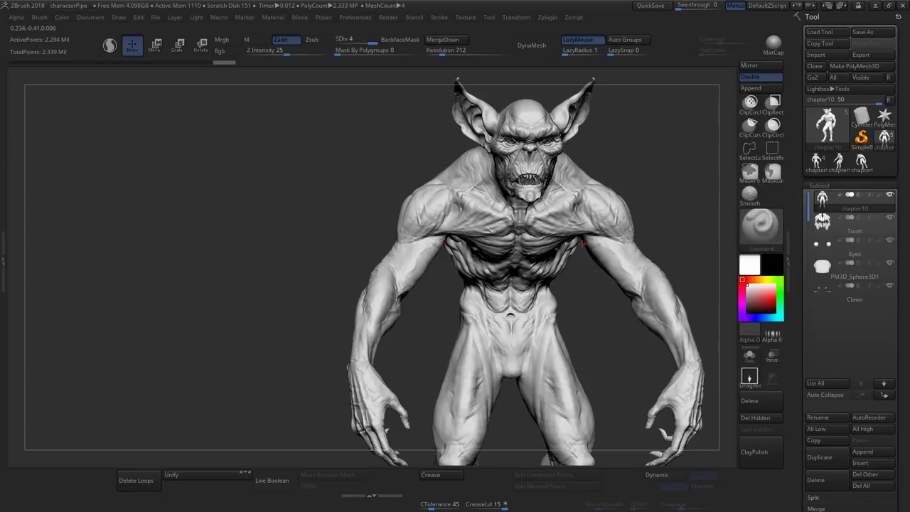
{"action": "right_click_drag", "start_coordinate": [581, 242], "coordinate": [518, 213]}
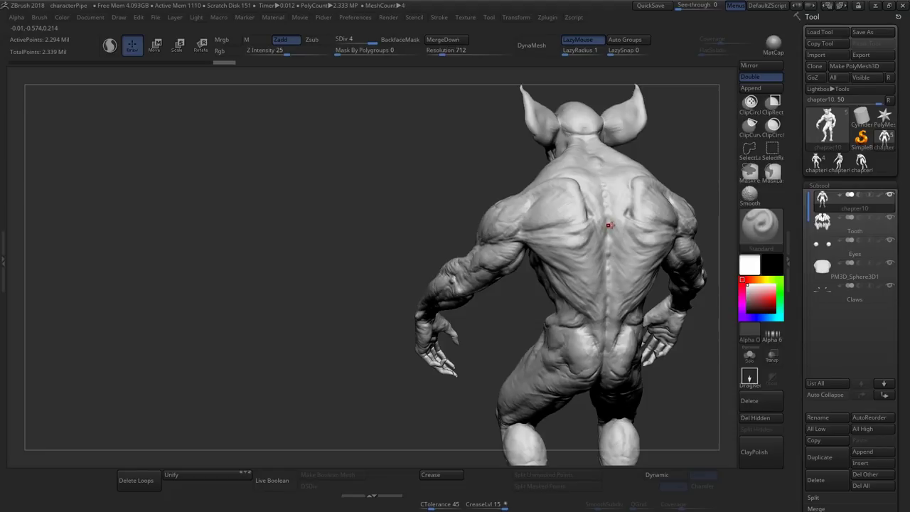
{"action": "right_click_drag", "start_coordinate": [609, 224], "coordinate": [536, 237], "text": "alt"}
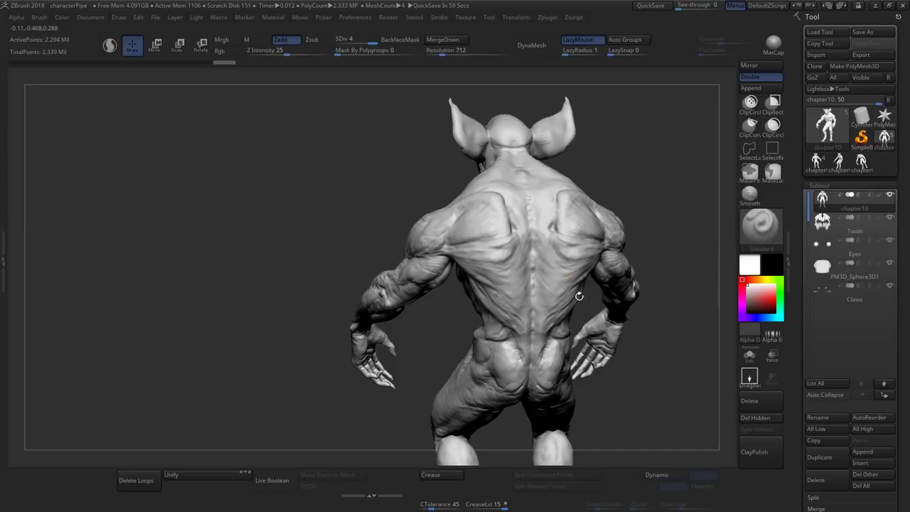
{"action": "right_click_drag", "start_coordinate": [455, 235], "coordinate": [493, 252]}
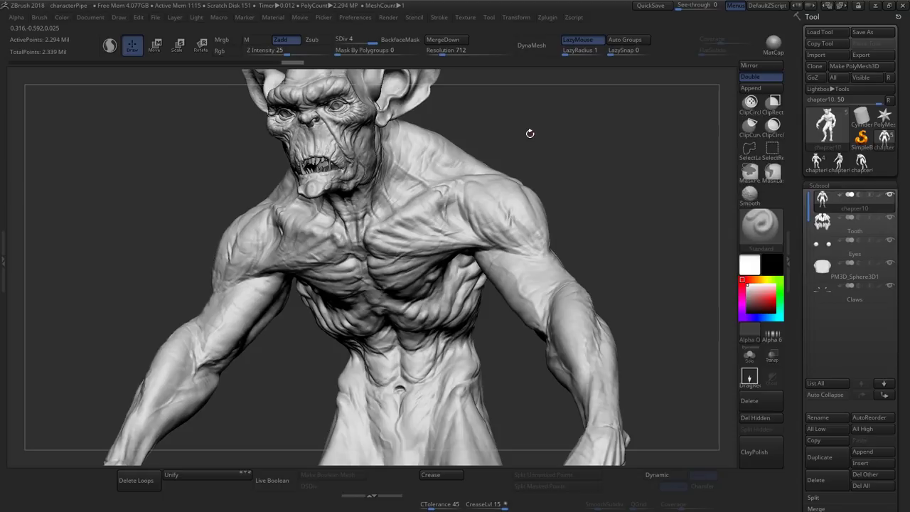
Switch to the retopo.mb scene in Maya and view the reference sculpt's head and upper body from the front
{"action": "key", "text": "alt+Tab"}
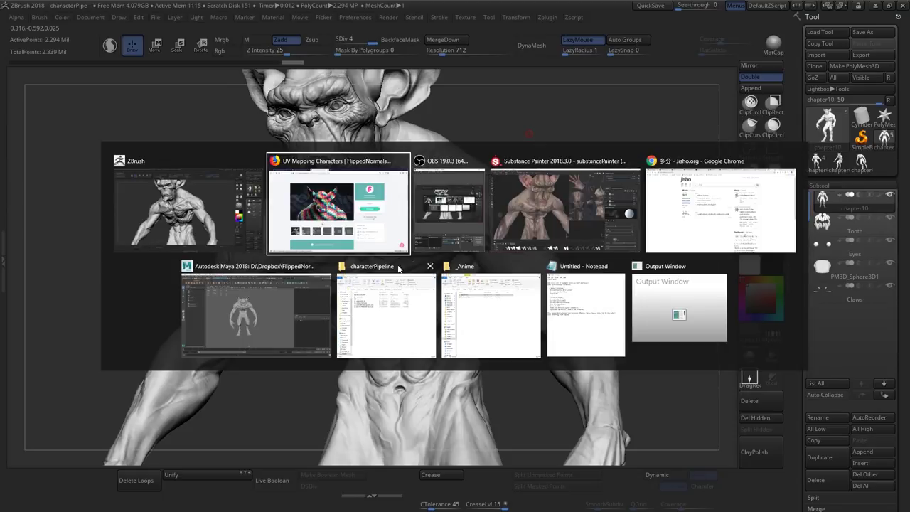
{"action": "left_click", "coordinate": [242, 309]}
{"action": "left_click_drag", "start_coordinate": [257, 223], "coordinate": [374, 215], "text": "alt"}
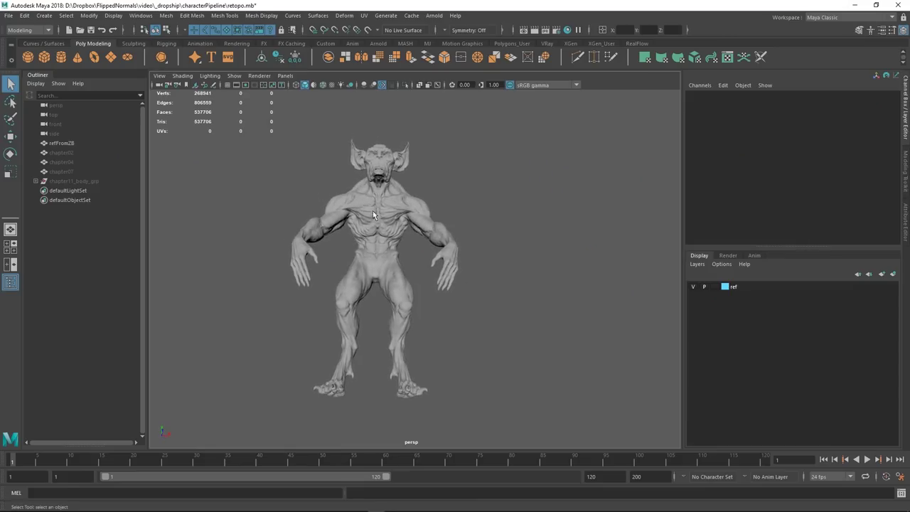
{"action": "right_click_drag", "start_coordinate": [412, 242], "coordinate": [455, 327], "text": "alt"}
{"action": "left_click_drag", "start_coordinate": [404, 245], "coordinate": [405, 271], "text": "alt"}
{"action": "middle_click_drag", "start_coordinate": [410, 228], "coordinate": [472, 304], "text": "alt"}
{"action": "mouse_move", "coordinate": [412, 255]}
{"action": "right_mouse_down", "text": "alt"}
{"action": "mouse_move", "coordinate": [426, 270]}
{"action": "mouse_move", "coordinate": [424, 259]}
{"action": "right_mouse_up", "text": "alt"}
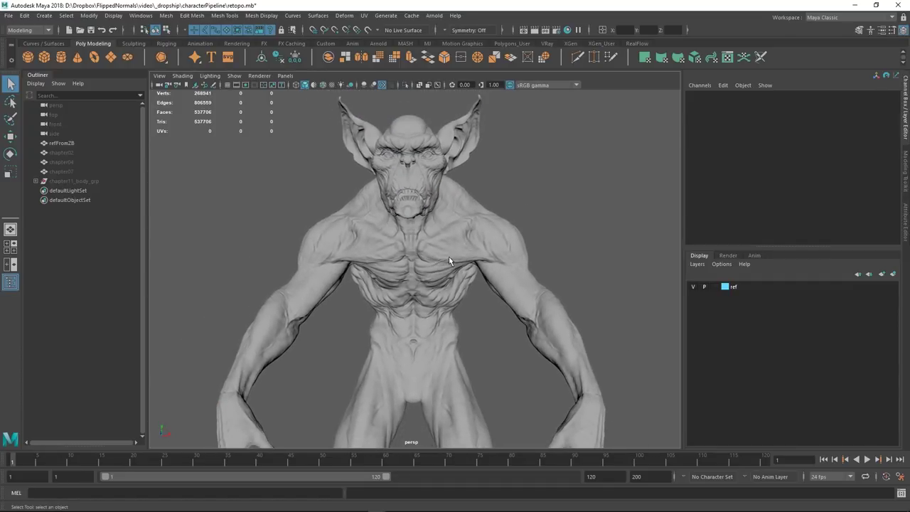
Examine the reference sculpt's full figure in front, three-quarter and side views
{"action": "mouse_move", "coordinate": [451, 262]}
{"action": "left_mouse_down", "text": "alt"}
{"action": "mouse_move", "coordinate": [442, 265]}
{"action": "mouse_move", "coordinate": [455, 263]}
{"action": "left_mouse_up", "text": "alt"}
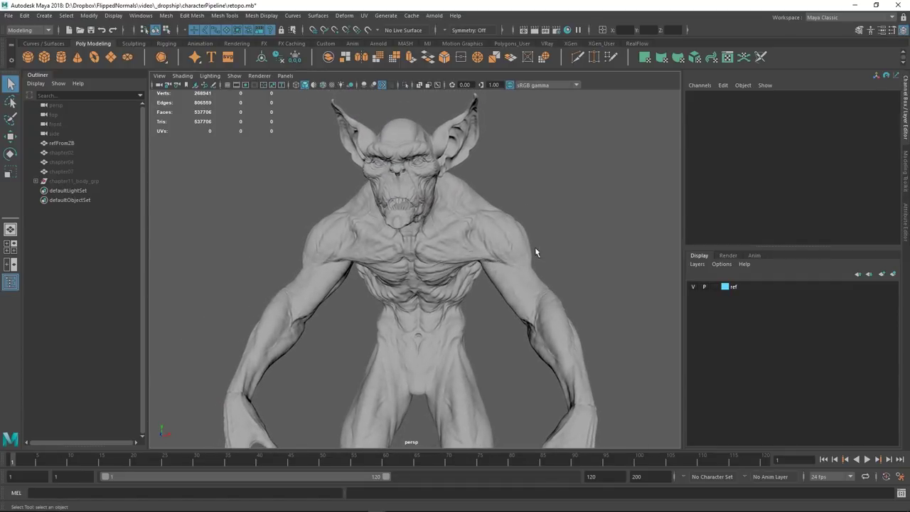
{"action": "right_click_drag", "start_coordinate": [527, 265], "coordinate": [492, 252], "text": "alt"}
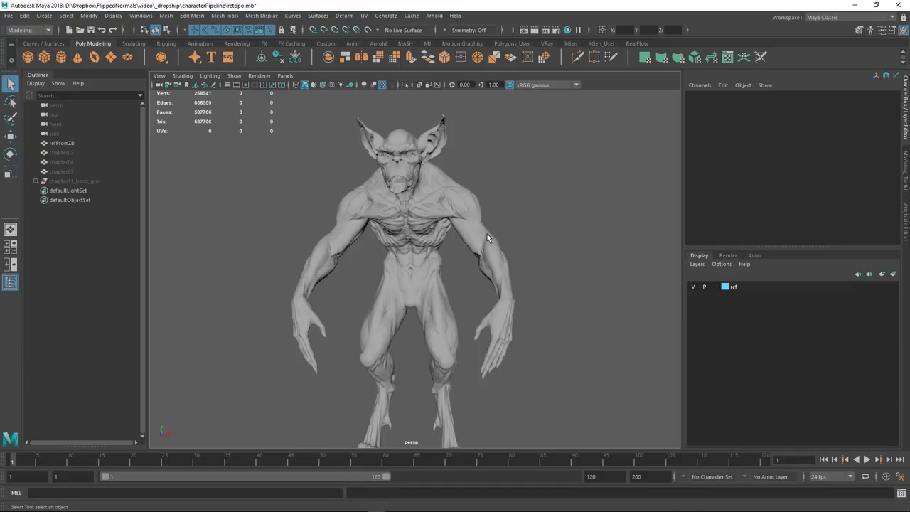
{"action": "mouse_move", "coordinate": [484, 255]}
{"action": "left_mouse_down", "text": "alt"}
{"action": "mouse_move", "coordinate": [523, 266]}
{"action": "mouse_move", "coordinate": [481, 257]}
{"action": "left_mouse_up", "text": "alt"}
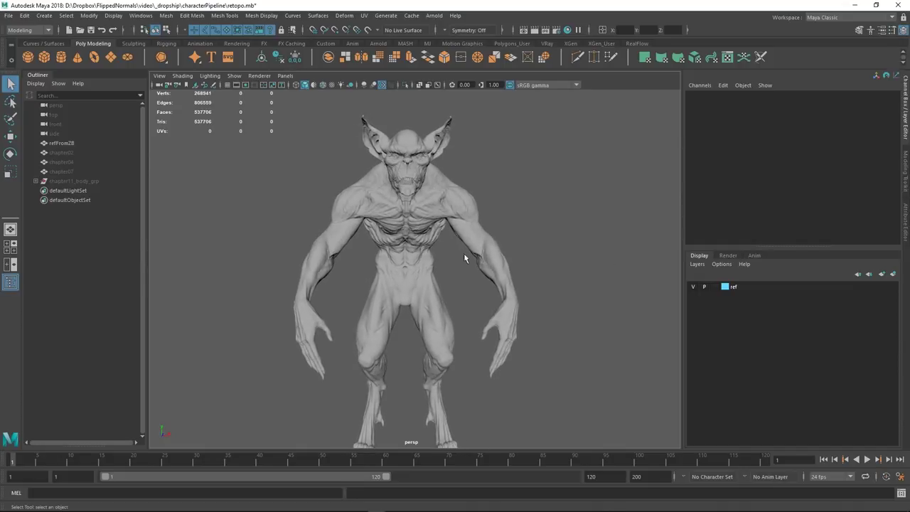
{"action": "left_click_drag", "start_coordinate": [499, 290], "coordinate": [474, 256], "text": "alt"}
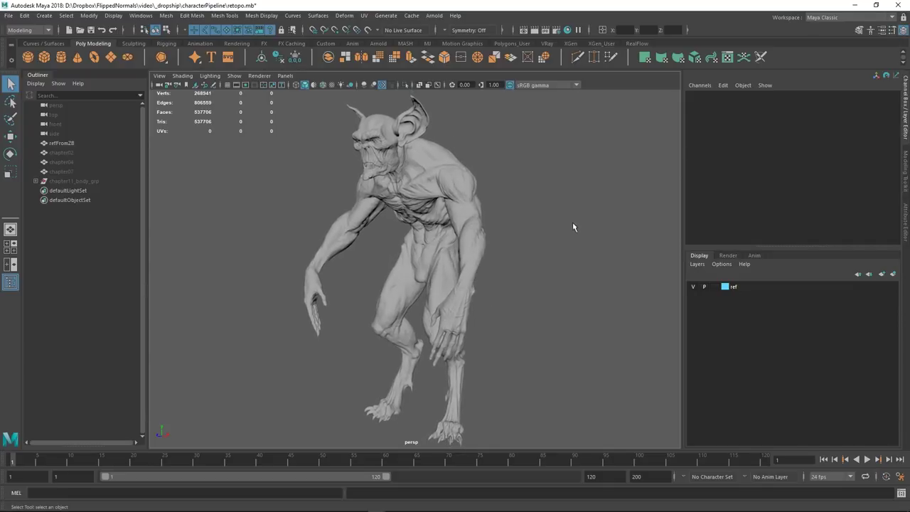
{"action": "left_click_drag", "start_coordinate": [445, 305], "coordinate": [512, 313], "text": "alt"}
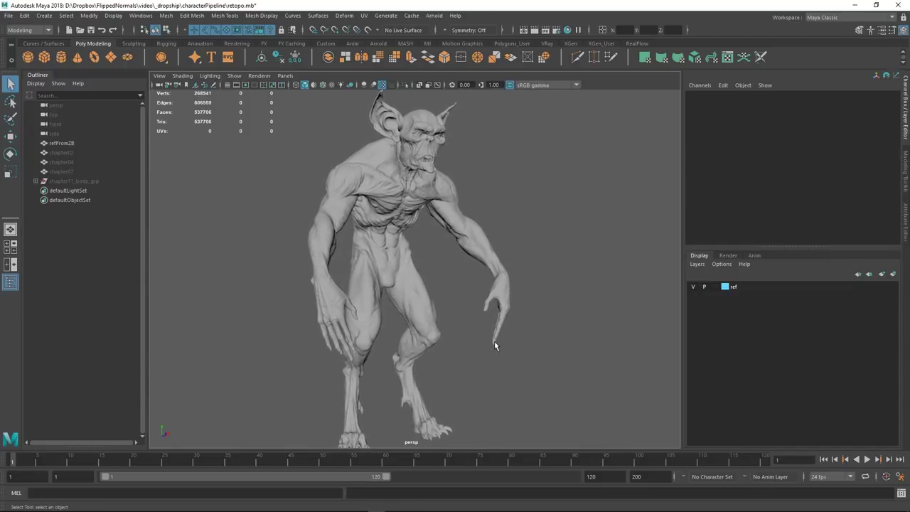
{"action": "left_click_drag", "start_coordinate": [527, 283], "coordinate": [333, 274], "text": "alt"}
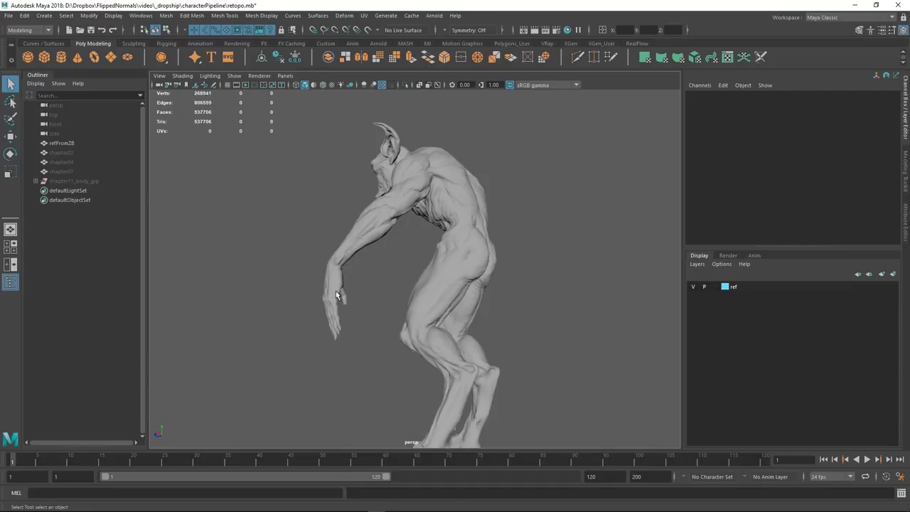
{"action": "left_click_drag", "start_coordinate": [383, 243], "coordinate": [467, 263], "text": "alt"}
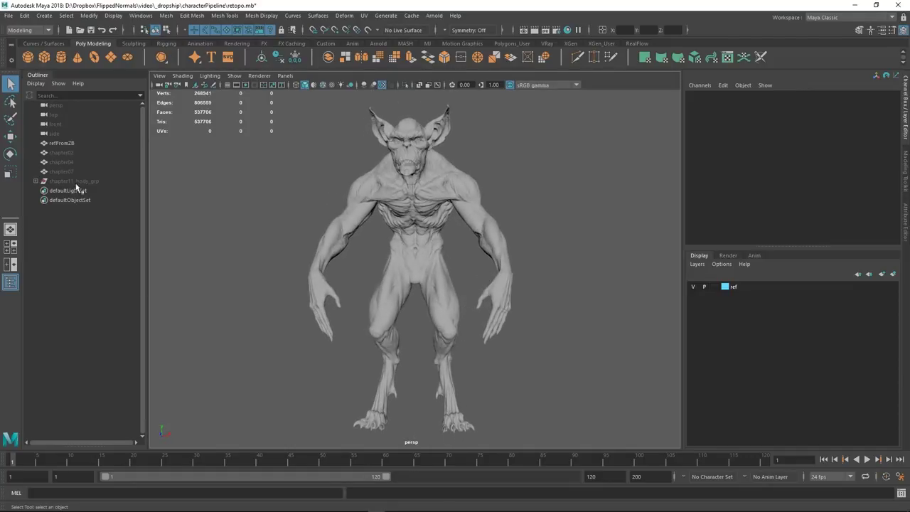
Show the chapter02 retopology mesh over the sculpt and examine its patches on the face, neck and torso
{"action": "left_click", "coordinate": [78, 152]}
{"action": "key", "text": "h"}
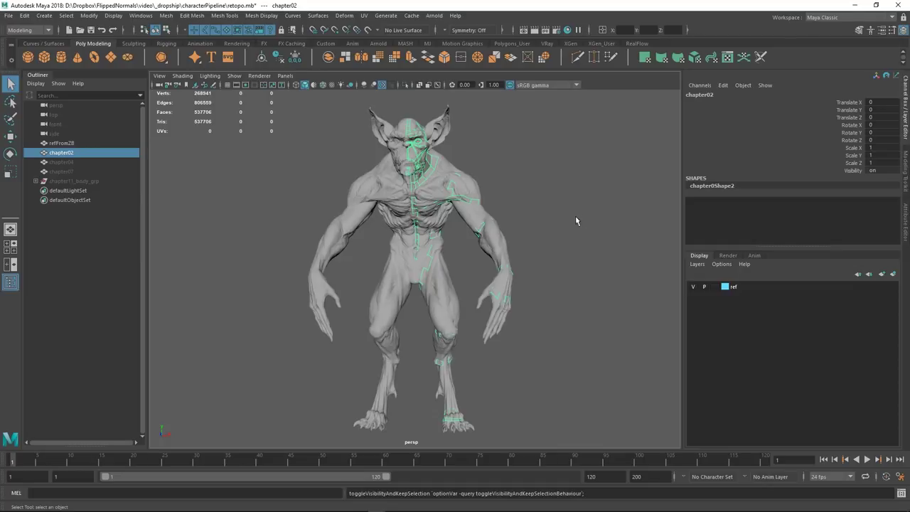
{"action": "mouse_move", "coordinate": [442, 188]}
{"action": "middle_mouse_down", "text": "alt"}
{"action": "mouse_move", "coordinate": [545, 219]}
{"action": "mouse_move", "coordinate": [449, 203]}
{"action": "middle_mouse_up", "text": "alt"}
{"action": "right_click_drag", "start_coordinate": [449, 203], "coordinate": [550, 349], "text": "alt"}
{"action": "left_click_drag", "start_coordinate": [550, 349], "coordinate": [448, 228], "text": "alt"}
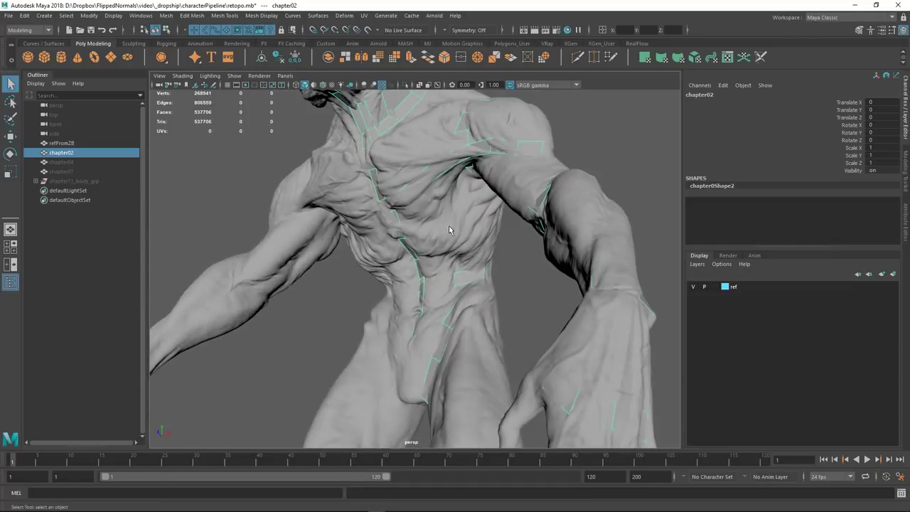
{"action": "middle_click_drag", "start_coordinate": [449, 227], "coordinate": [443, 308], "text": "alt"}
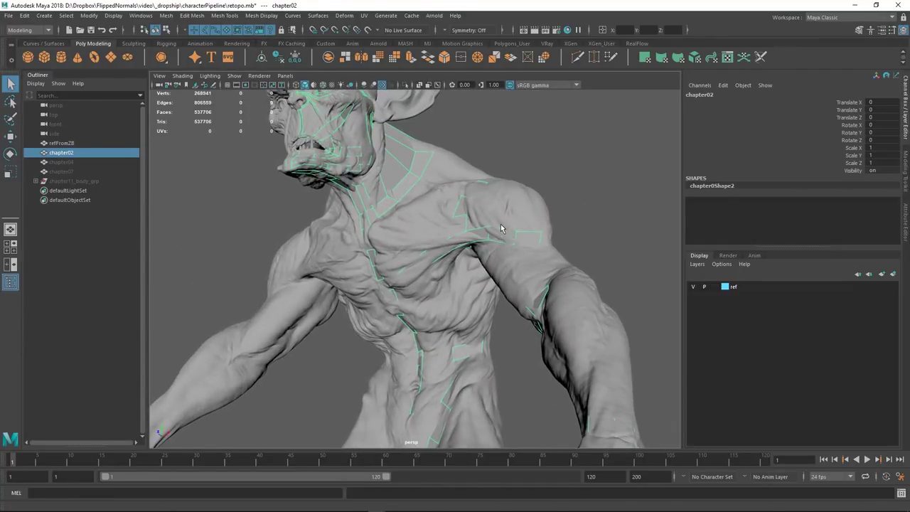
{"action": "left_click_drag", "start_coordinate": [504, 226], "coordinate": [529, 239], "text": "alt"}
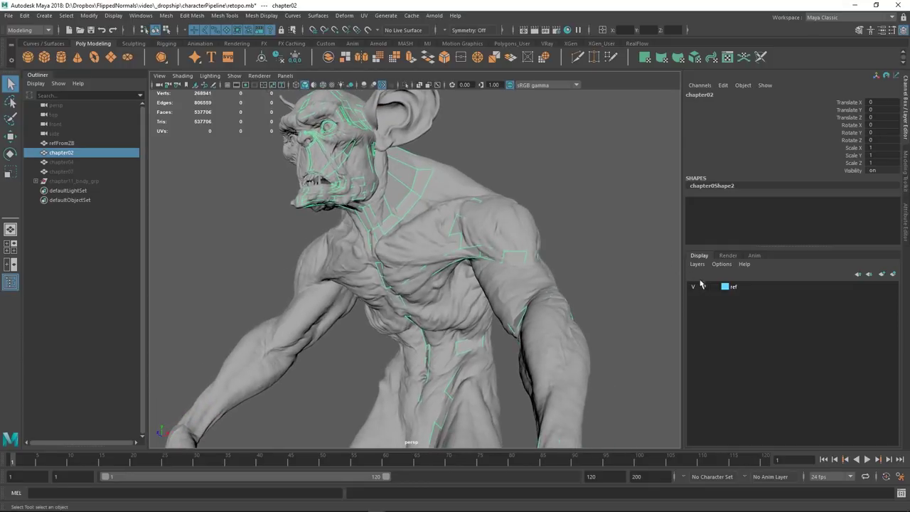
Make the refFromZB sculpt a live surface for the chapter02 mesh and bring up the Modeling Toolkit
{"action": "left_click", "coordinate": [455, 186]}
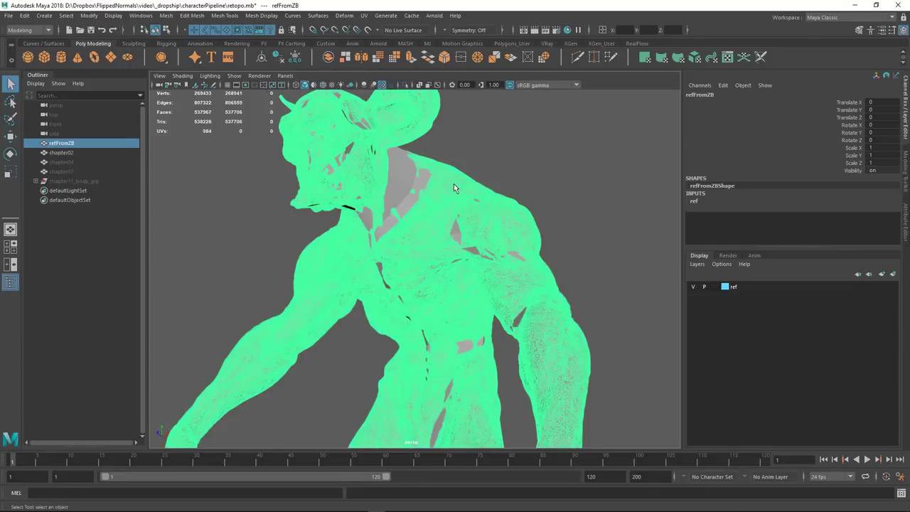
{"action": "left_click", "coordinate": [368, 30]}
{"action": "left_click", "coordinate": [408, 192]}
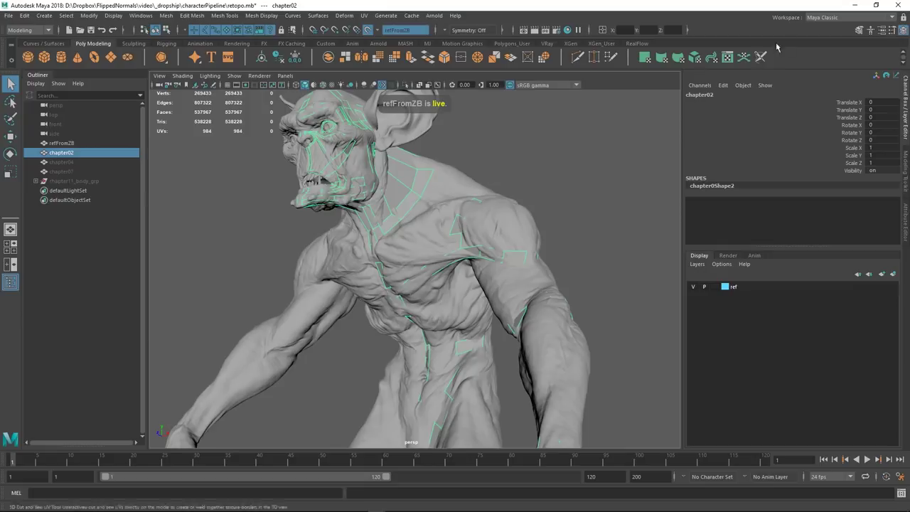
{"action": "left_click", "coordinate": [857, 32]}
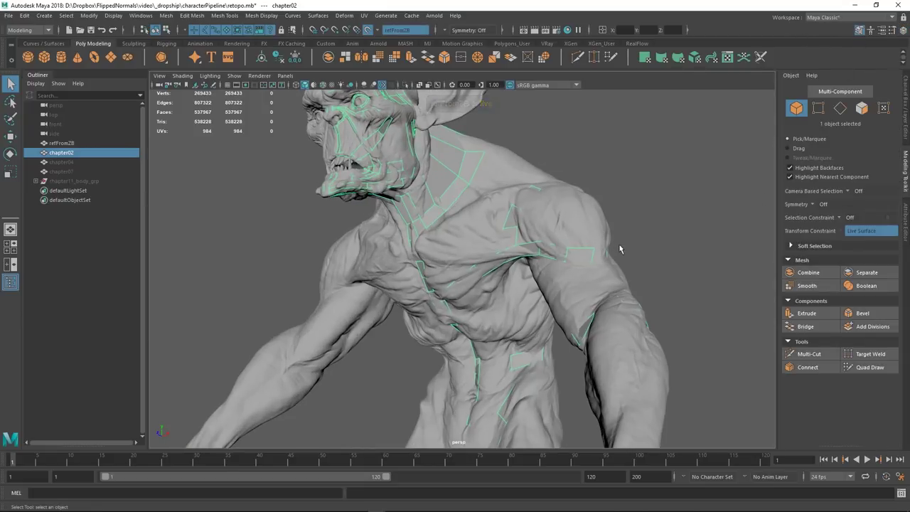
{"action": "left_click", "coordinate": [870, 353]}
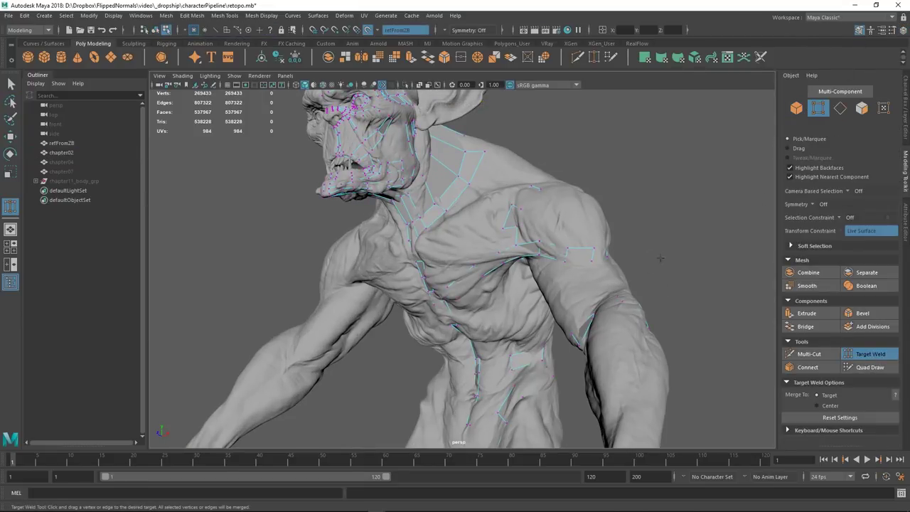
{"action": "left_click_drag", "start_coordinate": [561, 195], "coordinate": [542, 196], "text": "alt"}
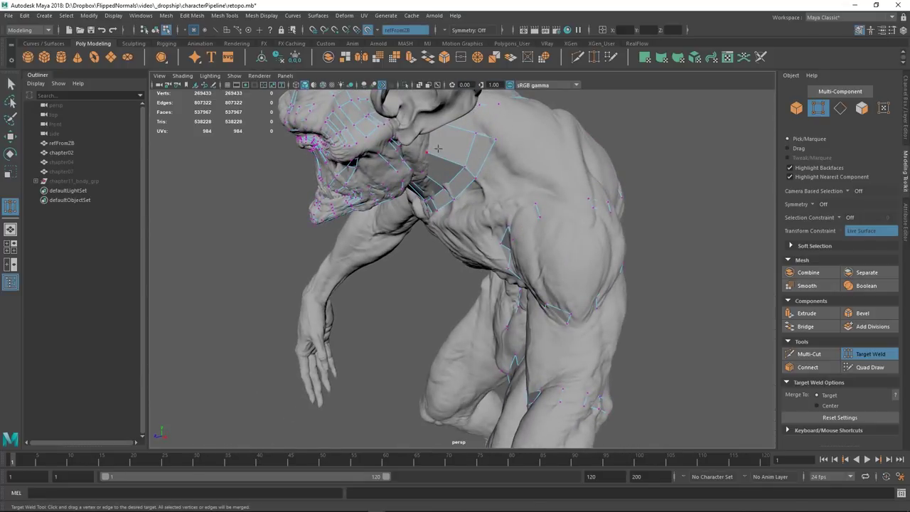
{"action": "key", "text": "q"}
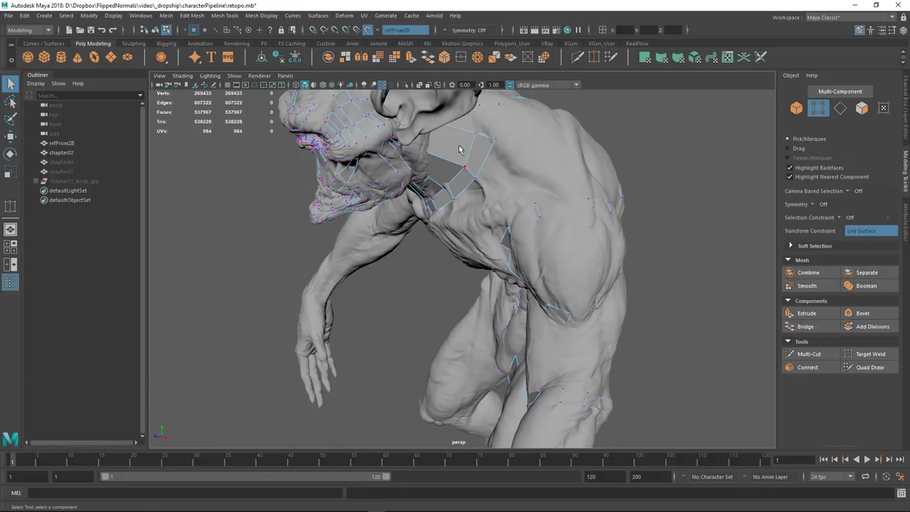
Return the chapter02 mesh to object mode and activate Quad Draw on it
{"action": "left_click", "coordinate": [459, 149]}
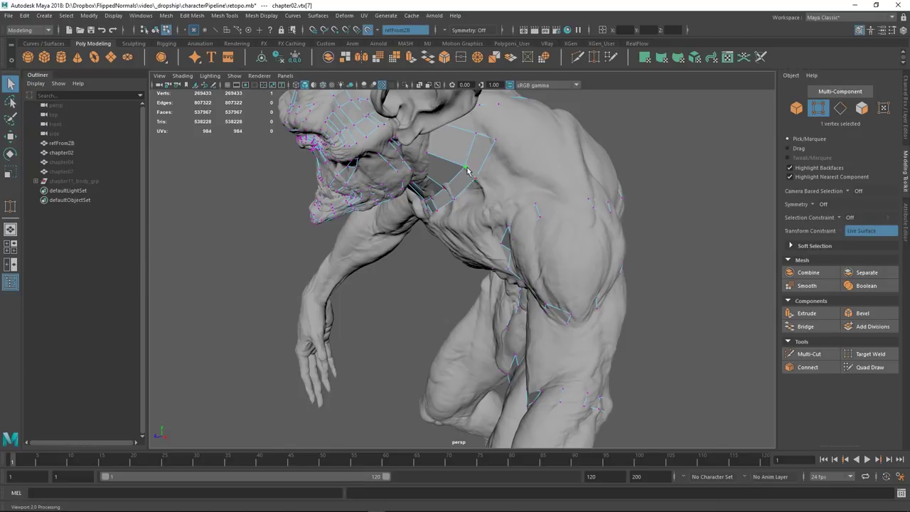
{"action": "right_click_drag", "start_coordinate": [465, 165], "coordinate": [500, 149]}
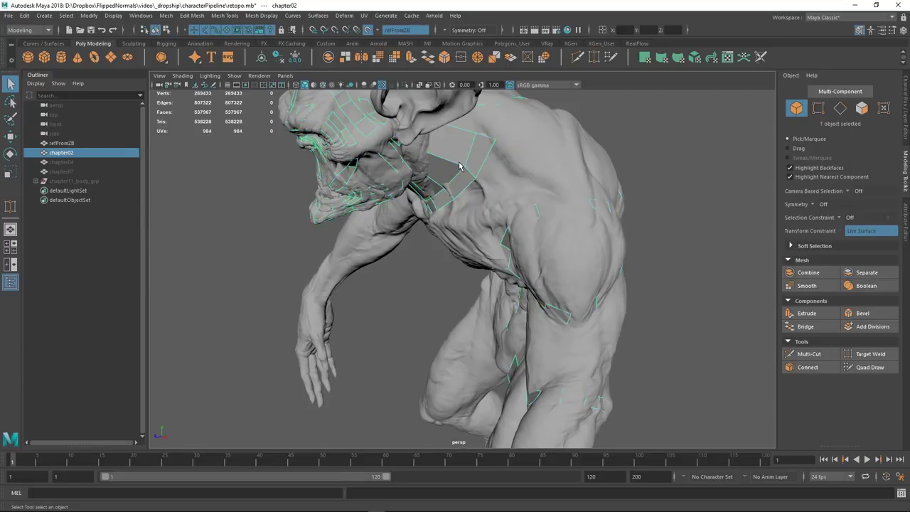
{"action": "left_click_drag", "start_coordinate": [460, 167], "coordinate": [503, 142], "text": "alt"}
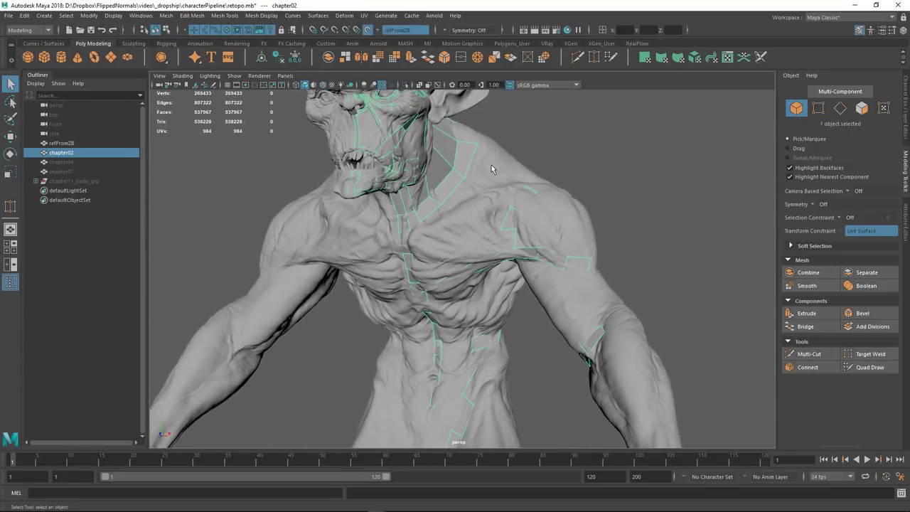
{"action": "left_click", "coordinate": [869, 366]}
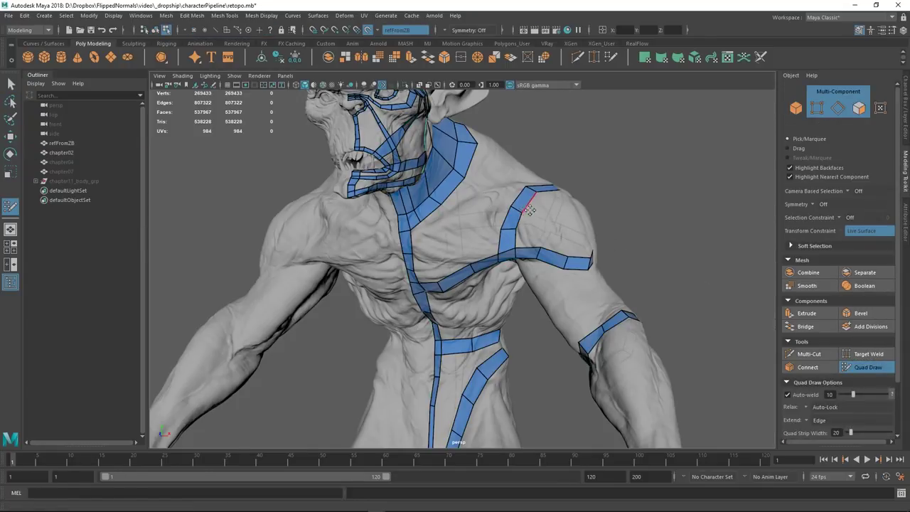
Build a strip of four quads across the top of the shoulder, splitting the upper-back band with an edge loop so the strip joins it
{"action": "mouse_move", "coordinate": [490, 263]}
{"action": "left_mouse_down", "text": "alt"}
{"action": "mouse_move", "coordinate": [441, 260]}
{"action": "mouse_move", "coordinate": [459, 257]}
{"action": "mouse_move", "coordinate": [469, 238]}
{"action": "mouse_move", "coordinate": [463, 221]}
{"action": "mouse_move", "coordinate": [476, 213]}
{"action": "mouse_move", "coordinate": [461, 222]}
{"action": "left_mouse_up", "text": "alt"}
{"action": "mouse_move", "coordinate": [454, 261]}
{"action": "left_mouse_down"}
{"action": "mouse_move", "coordinate": [465, 210]}
{"action": "mouse_move", "coordinate": [494, 213]}
{"action": "mouse_move", "coordinate": [475, 228]}
{"action": "left_mouse_up"}
{"action": "left_click", "coordinate": [475, 227], "text": "shift"}
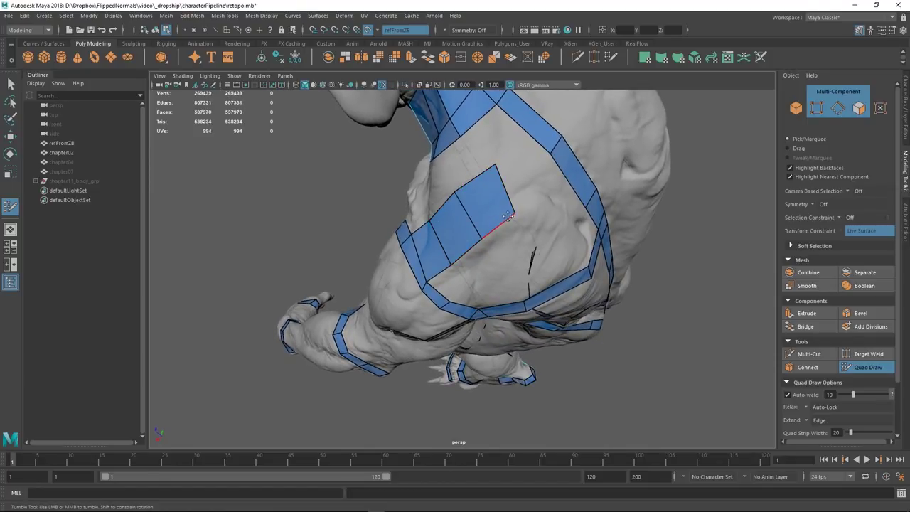
{"action": "left_click_drag", "start_coordinate": [521, 207], "coordinate": [562, 189], "text": "alt"}
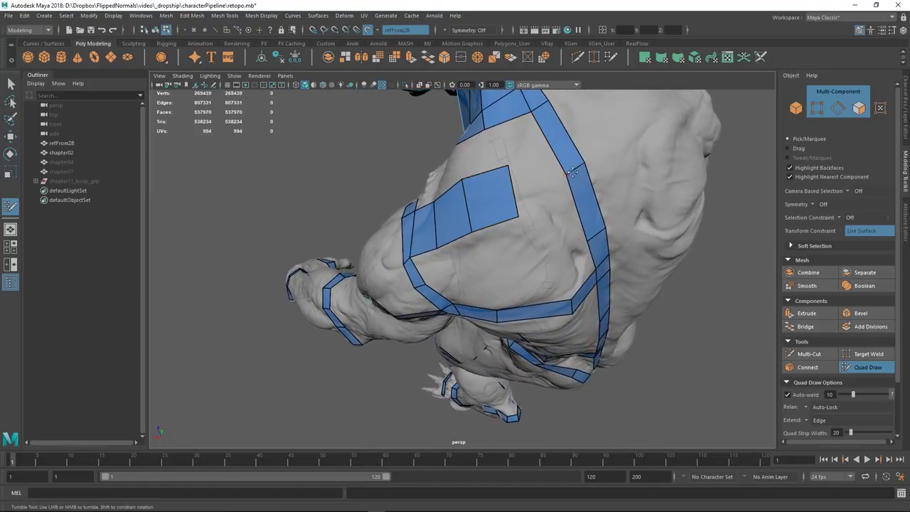
{"action": "left_click", "coordinate": [577, 190], "text": "ctrl"}
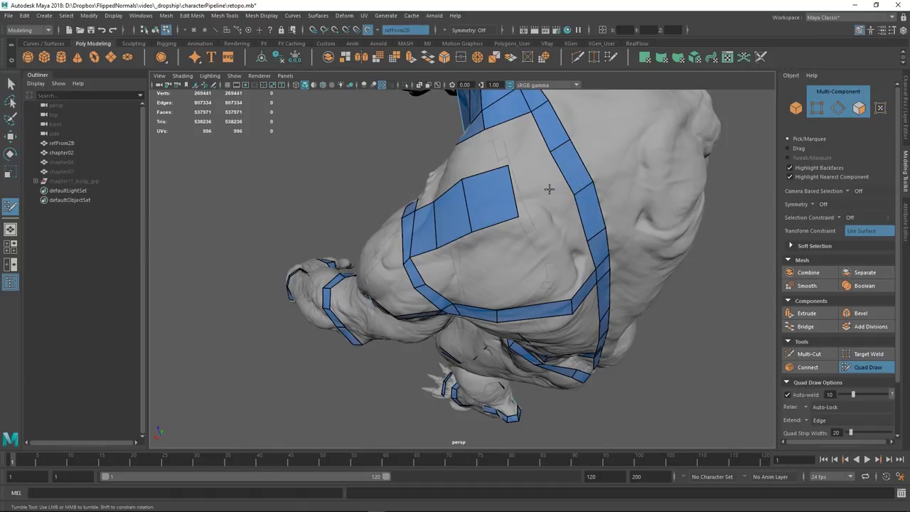
{"action": "left_click", "coordinate": [540, 193], "text": "shift"}
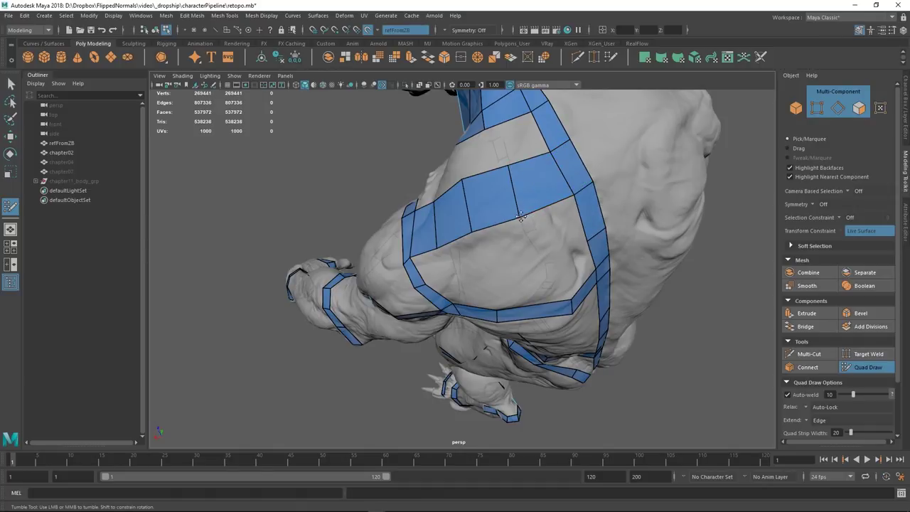
Add a row of two quads on the shoulder blade below the new shoulder strip
{"action": "left_click_drag", "start_coordinate": [536, 232], "coordinate": [533, 173], "text": "alt"}
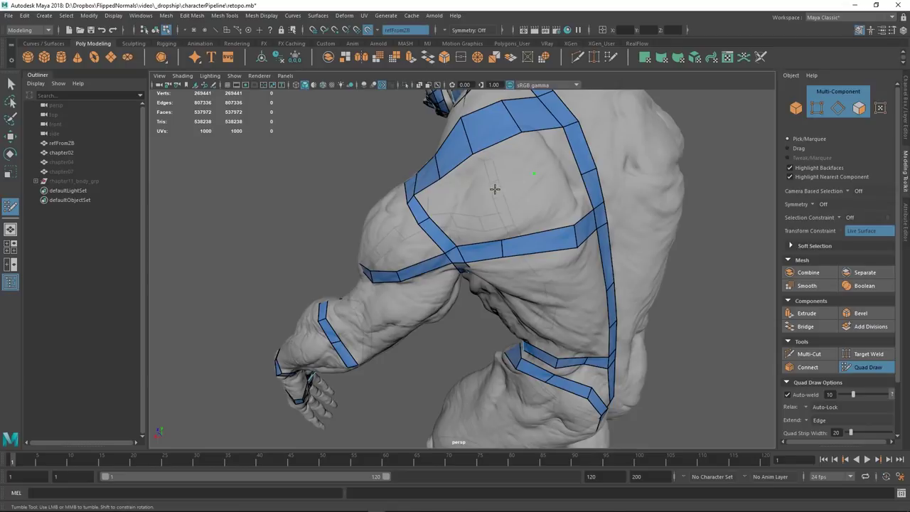
{"action": "left_click", "coordinate": [522, 157], "text": "shift"}
{"action": "left_click", "coordinate": [548, 153], "text": "shift"}
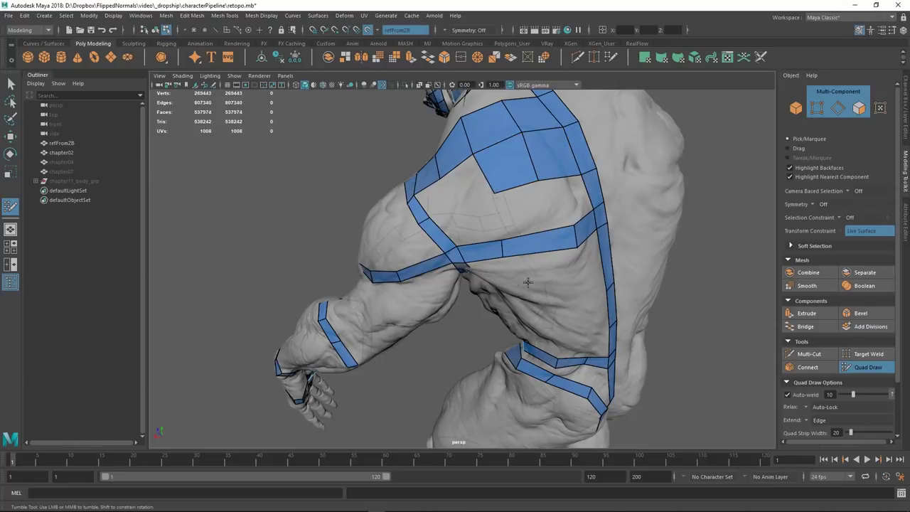
Examine the retopology bands on the hand, legs and front torso
{"action": "left_click_drag", "start_coordinate": [528, 282], "coordinate": [700, 186], "text": "alt"}
{"action": "middle_click_drag", "start_coordinate": [549, 327], "coordinate": [543, 196], "text": "alt"}
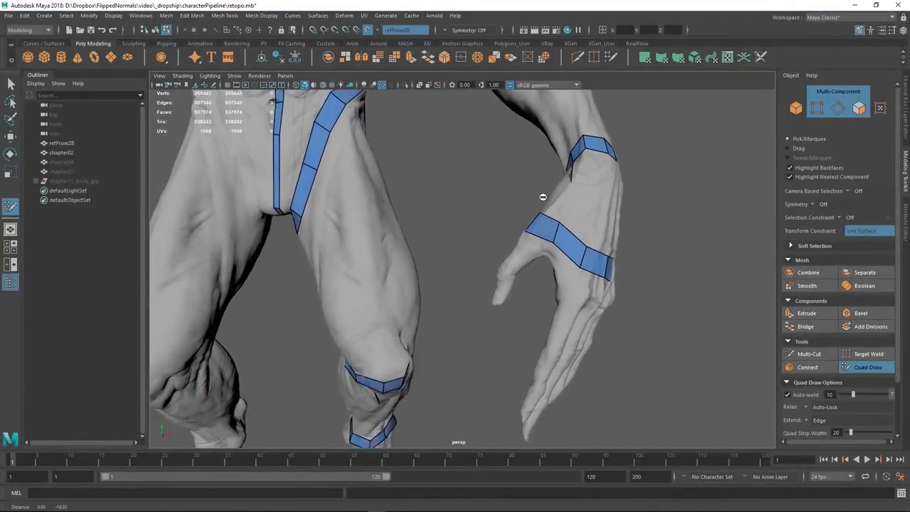
{"action": "right_click_drag", "start_coordinate": [542, 197], "coordinate": [462, 206], "text": "alt"}
{"action": "left_click_drag", "start_coordinate": [547, 214], "coordinate": [479, 166], "text": "alt"}
{"action": "middle_click_drag", "start_coordinate": [479, 167], "coordinate": [538, 345], "text": "alt"}
{"action": "right_click_drag", "start_coordinate": [480, 284], "coordinate": [537, 252], "text": "alt"}
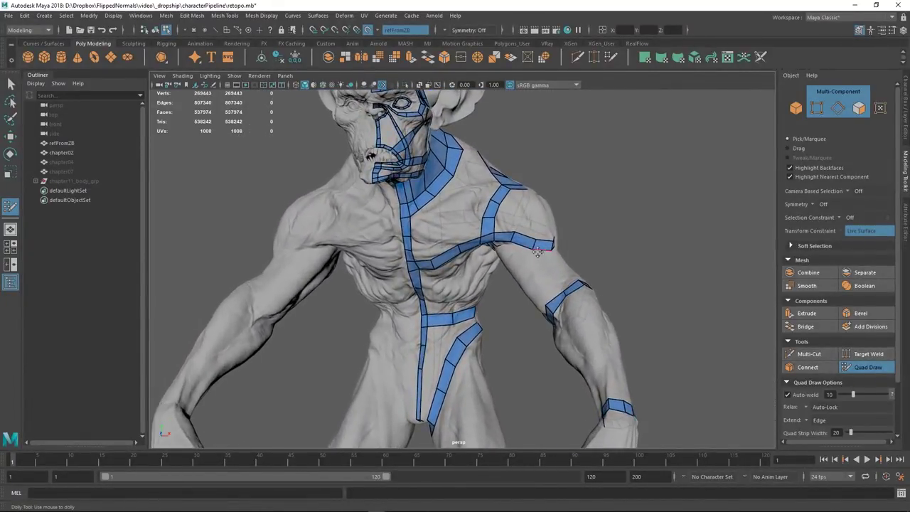
Draw a small strip of quads on the upper arm and extend its long side into a two-column patch
{"action": "mouse_move", "coordinate": [538, 252]}
{"action": "left_mouse_down", "text": "alt"}
{"action": "mouse_move", "coordinate": [389, 266]}
{"action": "mouse_move", "coordinate": [408, 267]}
{"action": "mouse_move", "coordinate": [388, 256]}
{"action": "mouse_move", "coordinate": [510, 229]}
{"action": "left_mouse_up", "text": "alt"}
{"action": "middle_click_drag", "start_coordinate": [509, 229], "coordinate": [477, 178], "text": "alt"}
{"action": "right_click_drag", "start_coordinate": [426, 235], "coordinate": [495, 284], "text": "alt"}
{"action": "left_click_drag", "start_coordinate": [495, 284], "coordinate": [476, 235], "text": "alt"}
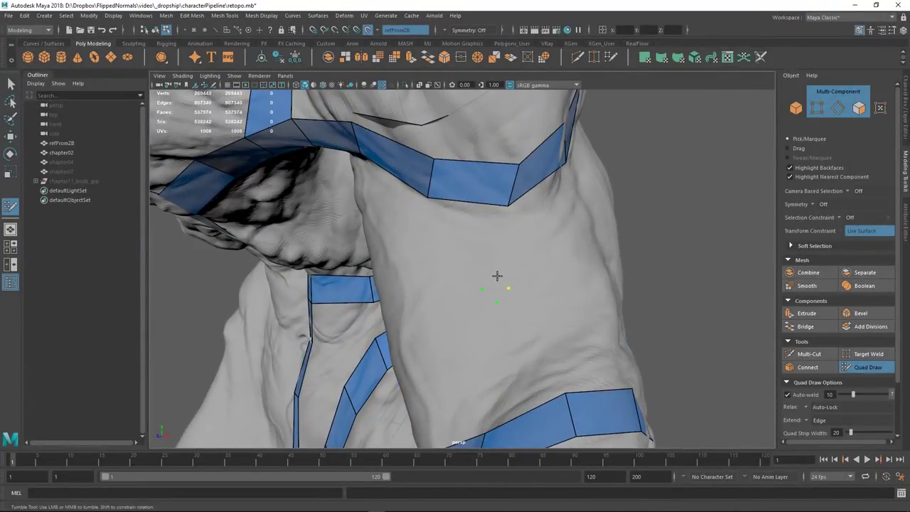
{"action": "mouse_move", "coordinate": [503, 295]}
{"action": "left_mouse_down"}
{"action": "mouse_move", "coordinate": [521, 319]}
{"action": "mouse_move", "coordinate": [534, 366]}
{"action": "left_mouse_up"}
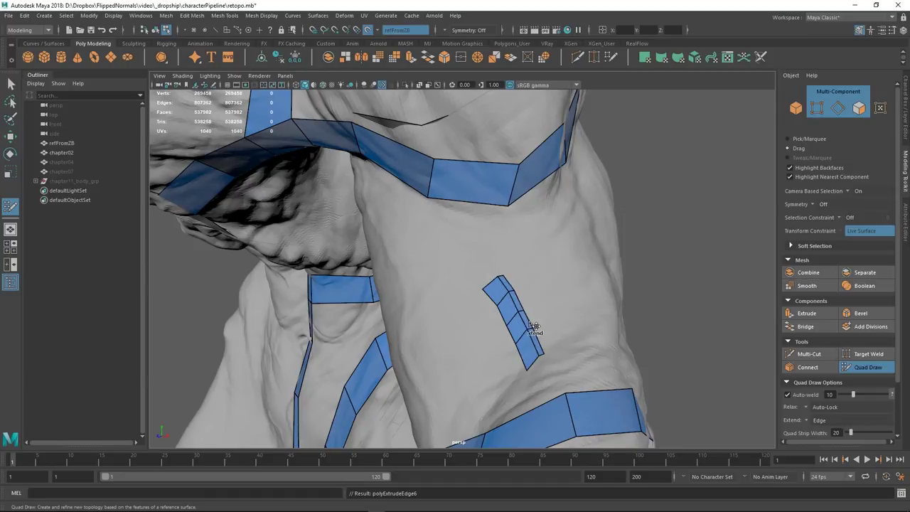
{"action": "left_click_drag", "start_coordinate": [538, 320], "coordinate": [552, 318]}
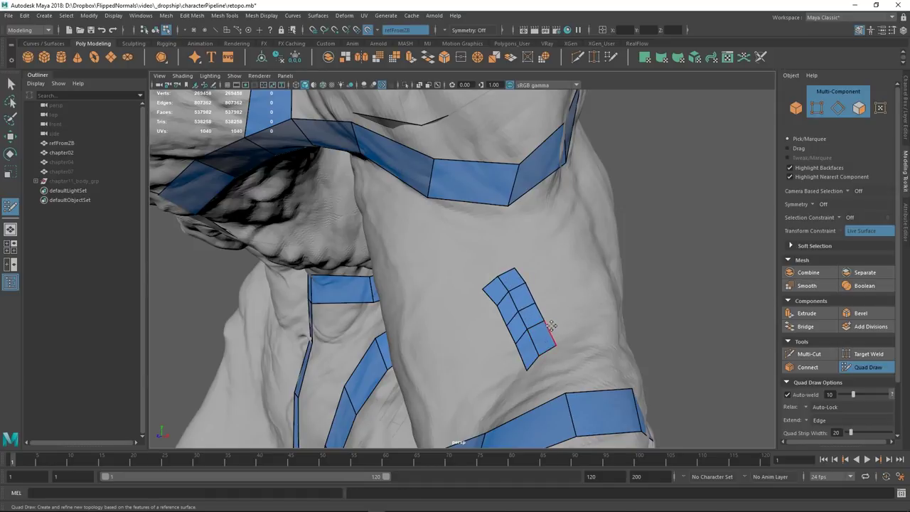
Delete the small two-column quad patch from the upper arm
{"action": "mouse_move", "coordinate": [555, 310]}
{"action": "middle_mouse_down", "text": "alt"}
{"action": "mouse_move", "coordinate": [548, 296]}
{"action": "mouse_move", "coordinate": [571, 308]}
{"action": "middle_mouse_up", "text": "alt"}
{"action": "right_click_drag", "start_coordinate": [571, 309], "coordinate": [478, 236], "text": "alt"}
{"action": "left_click_drag", "start_coordinate": [477, 236], "coordinate": [416, 258], "text": "alt"}
{"action": "middle_click_drag", "start_coordinate": [417, 258], "coordinate": [477, 259], "text": "alt"}
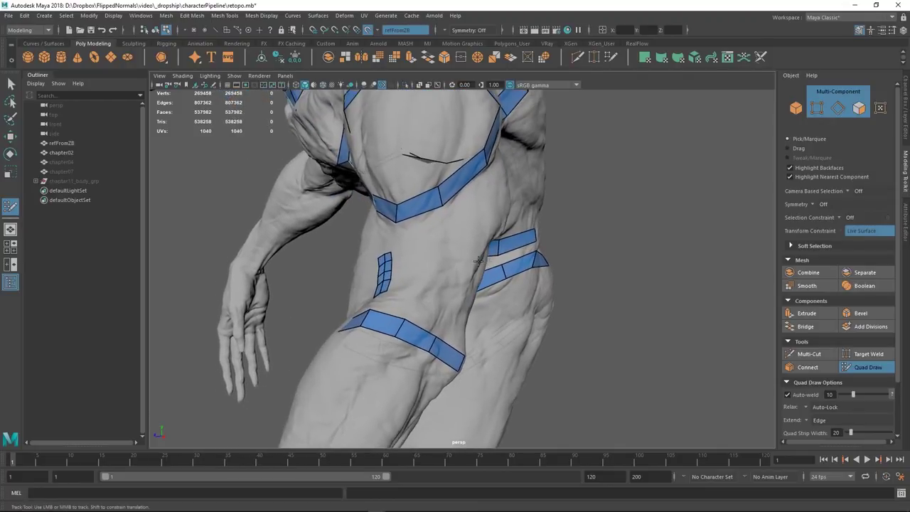
{"action": "left_click", "coordinate": [391, 270], "text": "ctrl+shift"}
{"action": "left_click", "coordinate": [384, 273], "text": "ctrl+shift"}
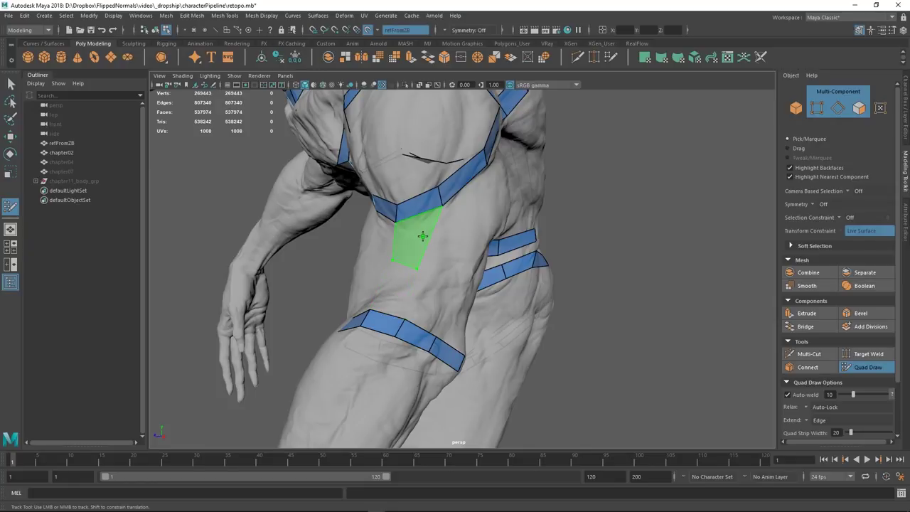
Fill two quads down the outer upper arm to connect the shoulder and elbow bands, plus one quad beside the lower one
{"action": "left_click", "coordinate": [405, 279], "text": "shift"}
{"action": "left_click", "coordinate": [415, 249], "text": "shift"}
{"action": "left_click_drag", "start_coordinate": [425, 279], "coordinate": [475, 278], "text": "alt"}
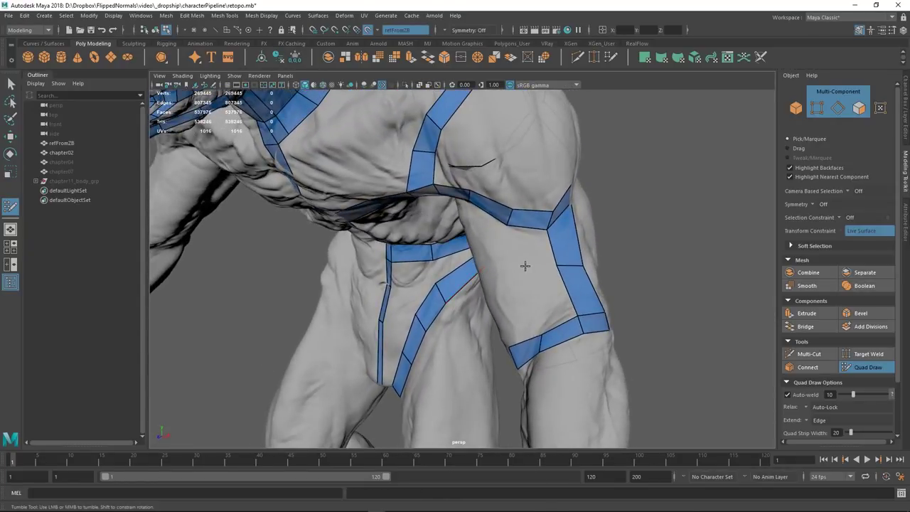
{"action": "left_click", "coordinate": [544, 288], "text": "shift"}
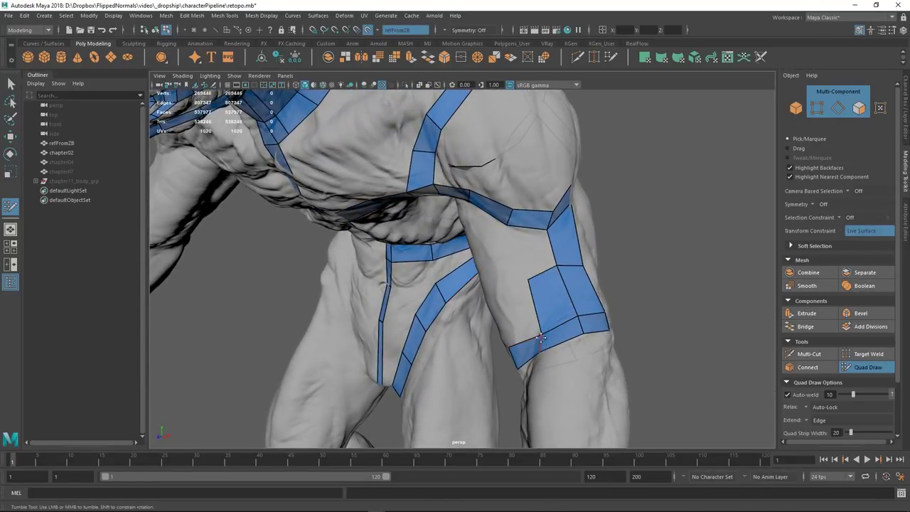
Extend the lower edge of the elbow band down the forearm as a row of long quads
{"action": "left_click_drag", "start_coordinate": [544, 290], "coordinate": [383, 331], "text": "alt"}
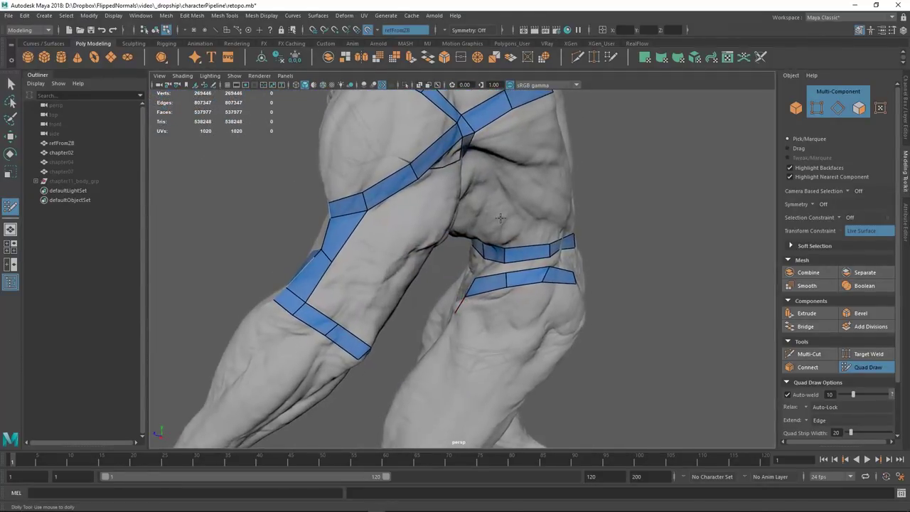
{"action": "middle_click_drag", "start_coordinate": [383, 331], "coordinate": [436, 199], "text": "alt"}
{"action": "mouse_move", "coordinate": [436, 200]}
{"action": "left_mouse_down"}
{"action": "mouse_move", "coordinate": [441, 213]}
{"action": "mouse_move", "coordinate": [352, 279]}
{"action": "mouse_move", "coordinate": [367, 288]}
{"action": "mouse_move", "coordinate": [501, 292]}
{"action": "left_mouse_up"}
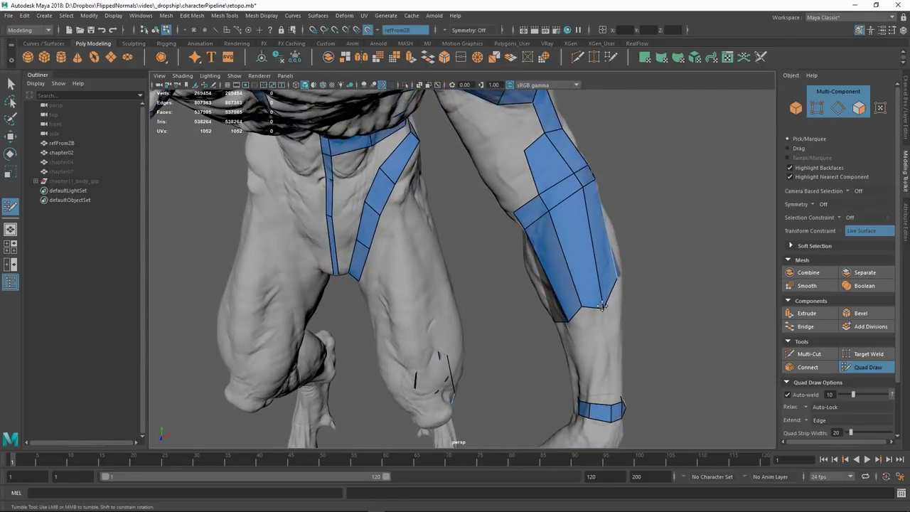
Insert a lengthwise edge loop in the wide quads on the underside of the forearm patch
{"action": "left_click_drag", "start_coordinate": [594, 285], "coordinate": [419, 311], "text": "alt"}
{"action": "left_click_drag", "start_coordinate": [425, 280], "coordinate": [374, 245], "text": "alt"}
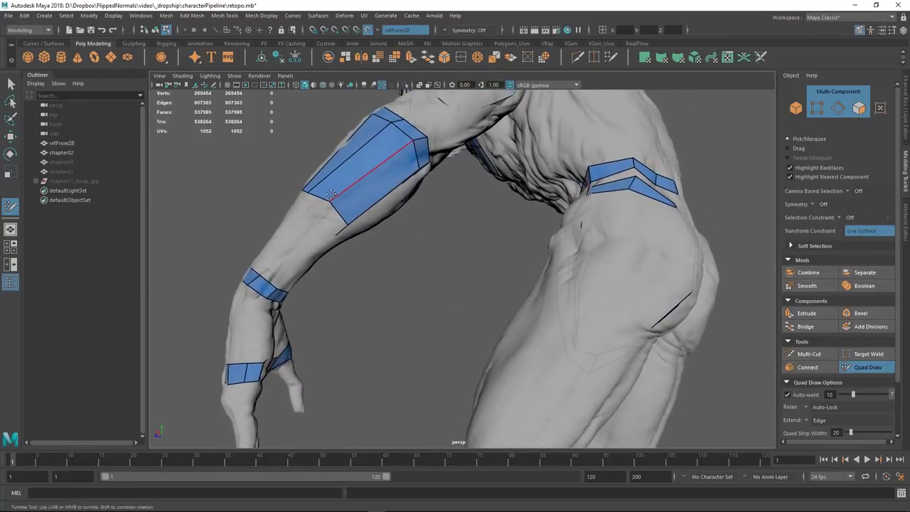
{"action": "left_click", "coordinate": [330, 194], "text": "ctrl"}
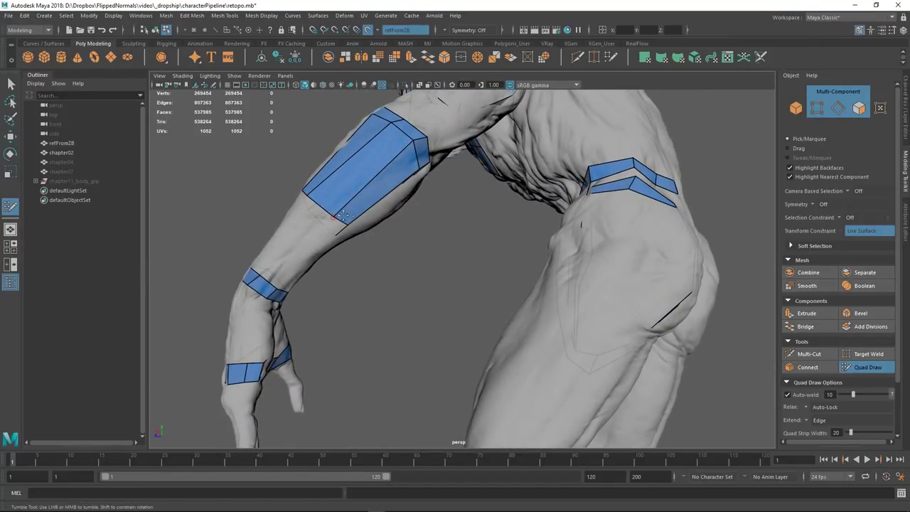
{"action": "left_click_drag", "start_coordinate": [342, 215], "coordinate": [342, 198], "text": "alt"}
{"action": "left_click_drag", "start_coordinate": [345, 276], "coordinate": [346, 302], "text": "alt"}
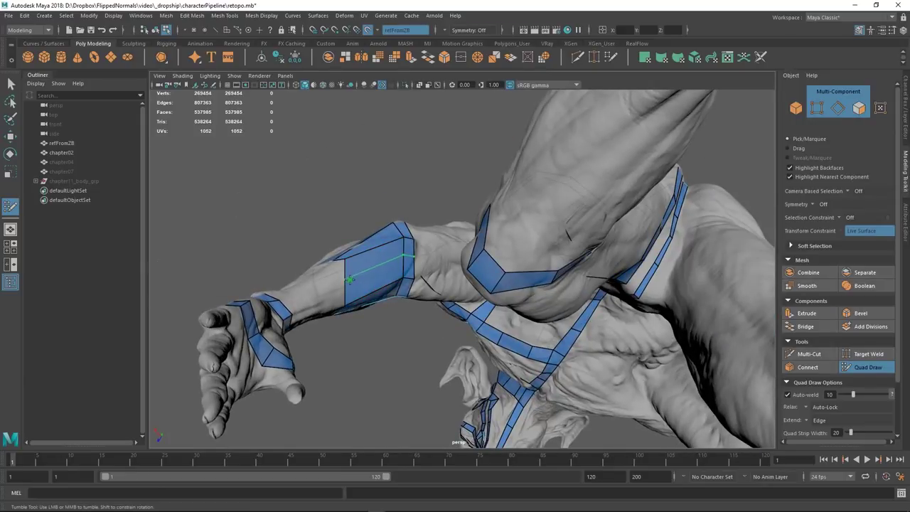
{"action": "left_click", "coordinate": [346, 302], "text": "ctrl"}
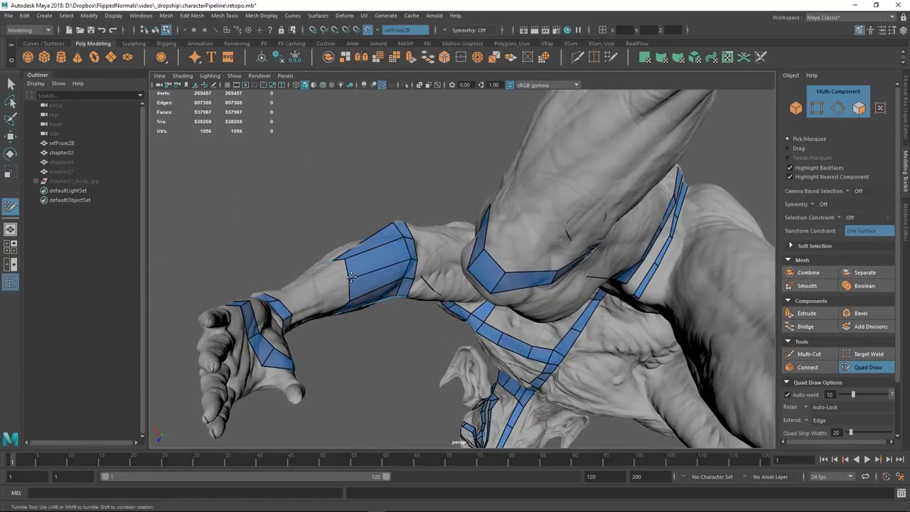
Fill three quads around the upper arm just above the elbow band
{"action": "mouse_move", "coordinate": [343, 260]}
{"action": "left_mouse_down", "text": "alt"}
{"action": "mouse_move", "coordinate": [380, 339]}
{"action": "mouse_move", "coordinate": [301, 369]}
{"action": "mouse_move", "coordinate": [447, 226]}
{"action": "mouse_move", "coordinate": [439, 208]}
{"action": "mouse_move", "coordinate": [390, 174]}
{"action": "mouse_move", "coordinate": [404, 132]}
{"action": "left_mouse_up", "text": "alt"}
{"action": "left_click", "coordinate": [412, 206], "text": "shift"}
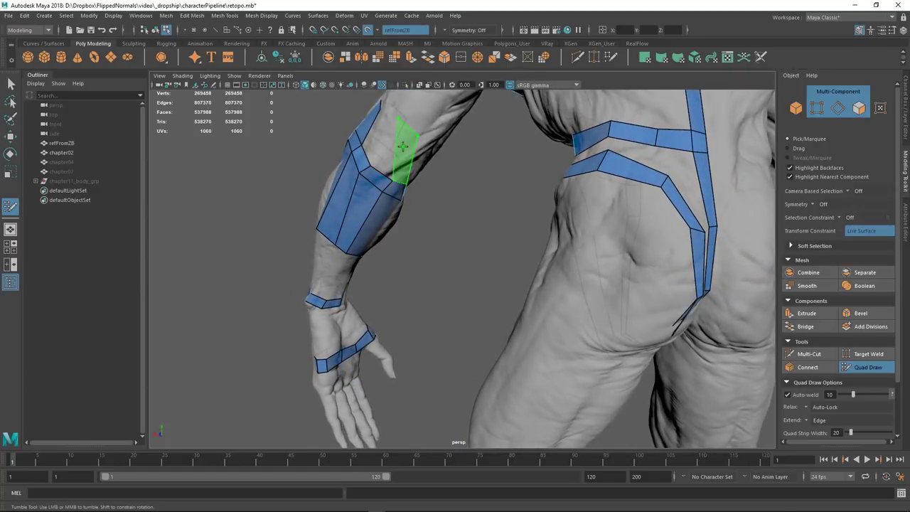
{"action": "left_click", "coordinate": [380, 132], "text": "shift"}
{"action": "left_click", "coordinate": [381, 131], "text": "shift"}
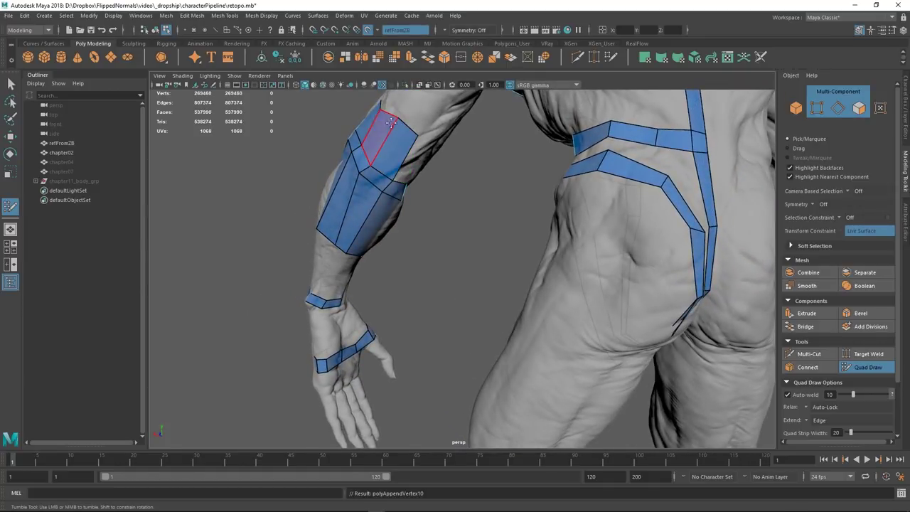
Split the quad on the outer arm directly below the shoulder band with an edge loop
{"action": "left_click_drag", "start_coordinate": [380, 132], "coordinate": [643, 288], "text": "alt"}
{"action": "right_click_drag", "start_coordinate": [565, 220], "coordinate": [557, 237], "text": "alt"}
{"action": "middle_click_drag", "start_coordinate": [556, 237], "coordinate": [528, 254], "text": "alt"}
{"action": "left_click_drag", "start_coordinate": [529, 255], "coordinate": [500, 245], "text": "alt"}
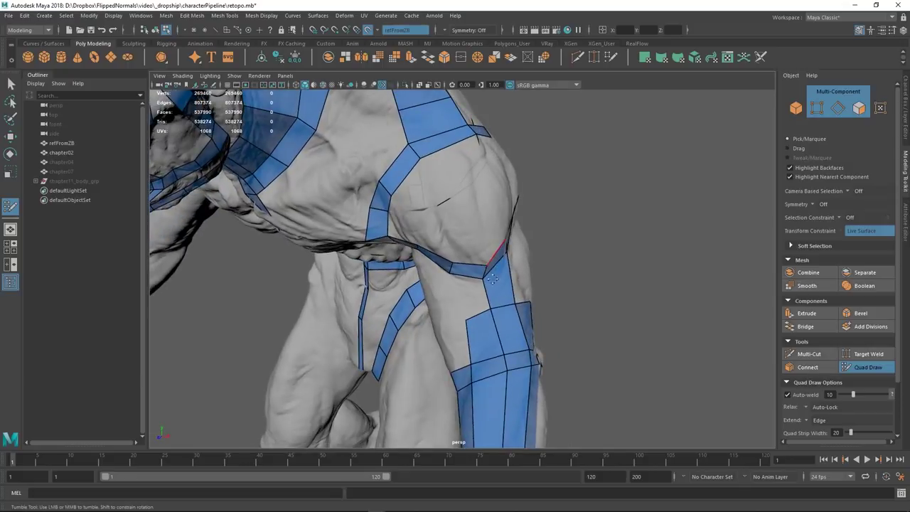
{"action": "left_click", "coordinate": [493, 286], "text": "ctrl"}
Split the band behind the armpit with an edge loop and fill two quads alongside the rear part of the shoulder loop
{"action": "left_click_drag", "start_coordinate": [487, 277], "coordinate": [431, 275], "text": "alt"}
{"action": "middle_click_drag", "start_coordinate": [518, 295], "coordinate": [498, 231], "text": "alt"}
{"action": "right_click_drag", "start_coordinate": [498, 231], "coordinate": [386, 235], "text": "alt"}
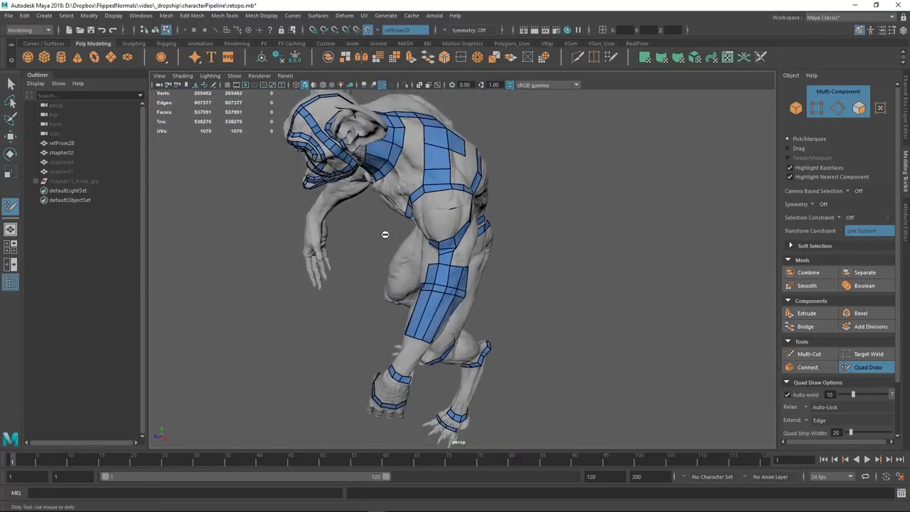
{"action": "left_click_drag", "start_coordinate": [386, 235], "coordinate": [426, 246], "text": "alt"}
{"action": "right_click_drag", "start_coordinate": [426, 245], "coordinate": [501, 268], "text": "alt"}
{"action": "left_click_drag", "start_coordinate": [500, 268], "coordinate": [487, 294], "text": "alt"}
{"action": "middle_click_drag", "start_coordinate": [518, 211], "coordinate": [489, 280], "text": "alt"}
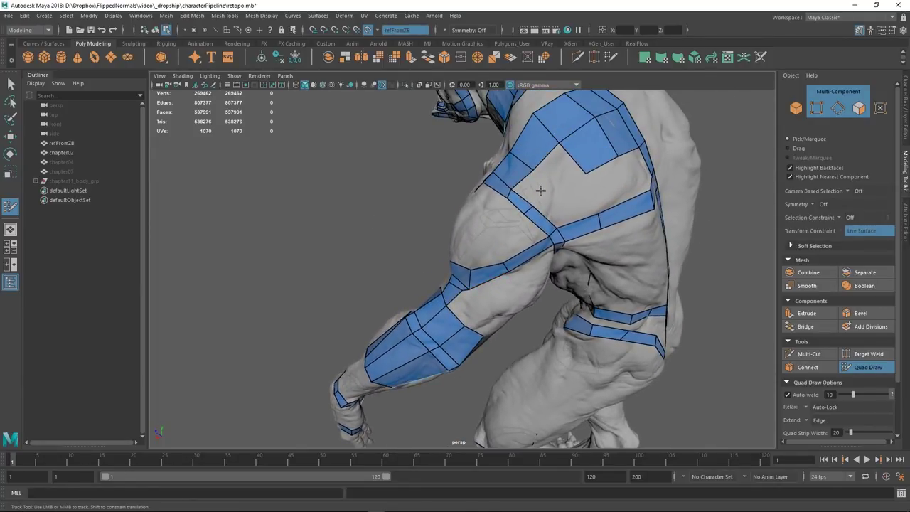
{"action": "left_click_drag", "start_coordinate": [559, 190], "coordinate": [548, 194], "text": "alt"}
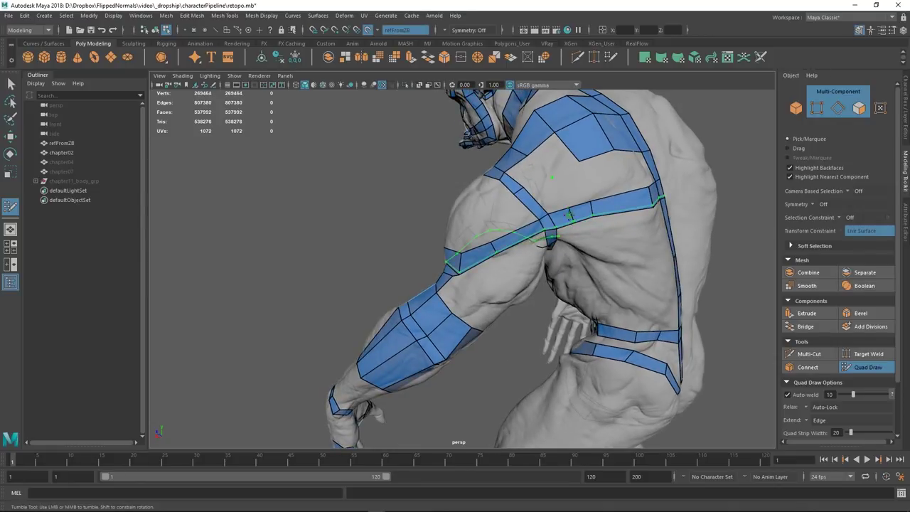
{"action": "left_click", "coordinate": [538, 193], "text": "shift"}
{"action": "left_click", "coordinate": [524, 173], "text": "shift"}
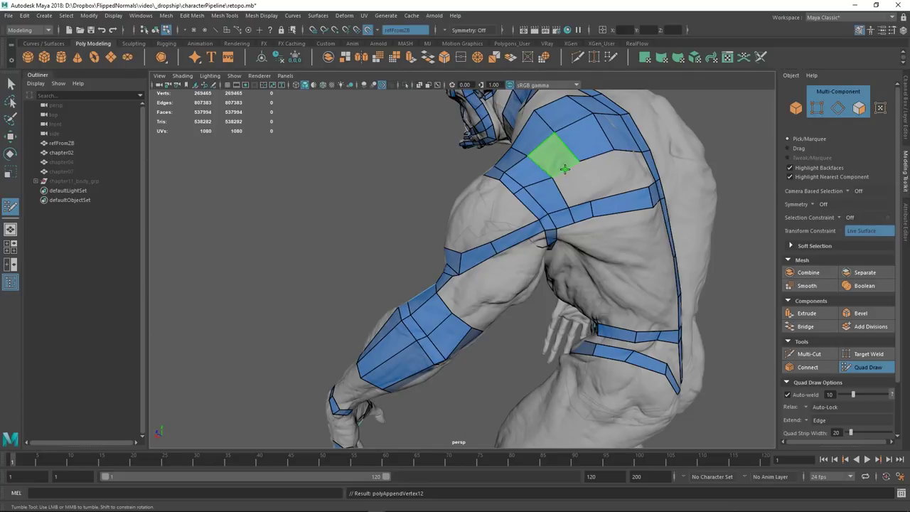
Fill three quads between the shoulder-blade patch and the band running behind the armpit
{"action": "left_click", "coordinate": [563, 169], "text": "shift"}
{"action": "mouse_move", "coordinate": [578, 162]}
{"action": "left_mouse_down"}
{"action": "mouse_move", "coordinate": [553, 173]}
{"action": "mouse_move", "coordinate": [571, 195]}
{"action": "left_mouse_up"}
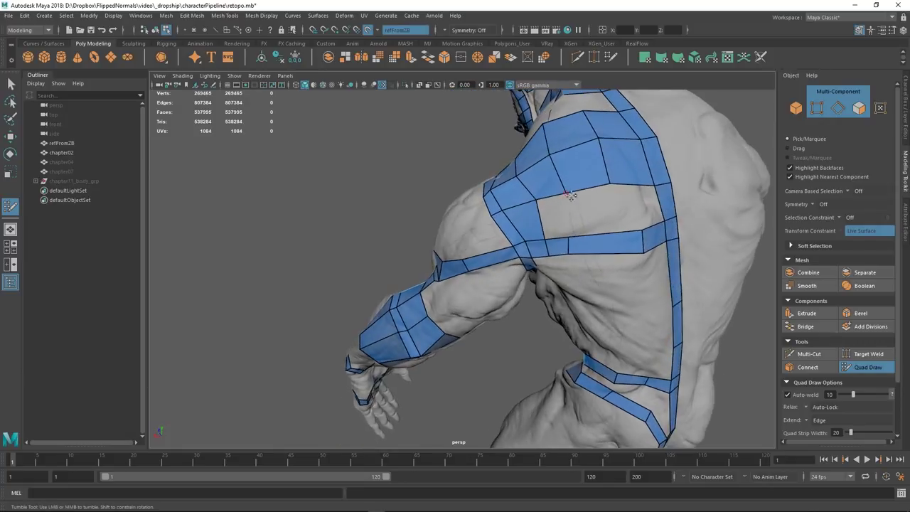
{"action": "left_click", "coordinate": [571, 213], "text": "shift"}
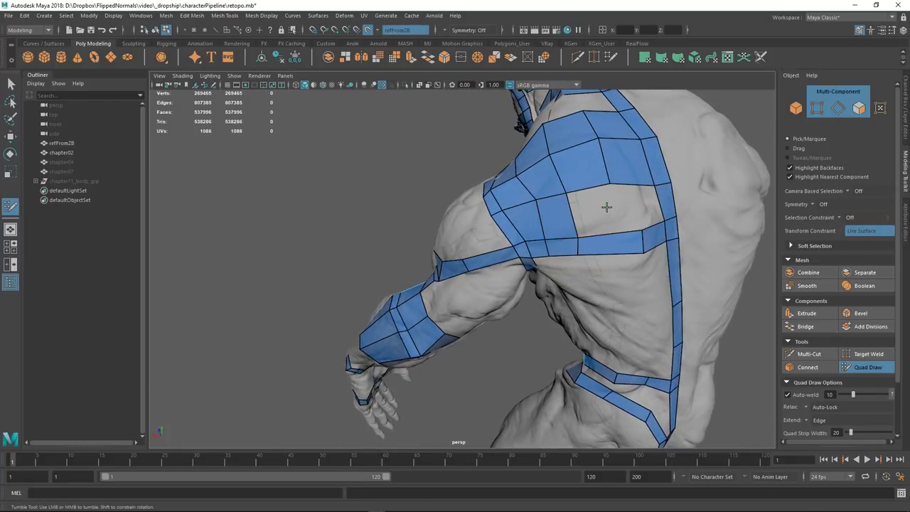
{"action": "left_click", "coordinate": [602, 208], "text": "shift"}
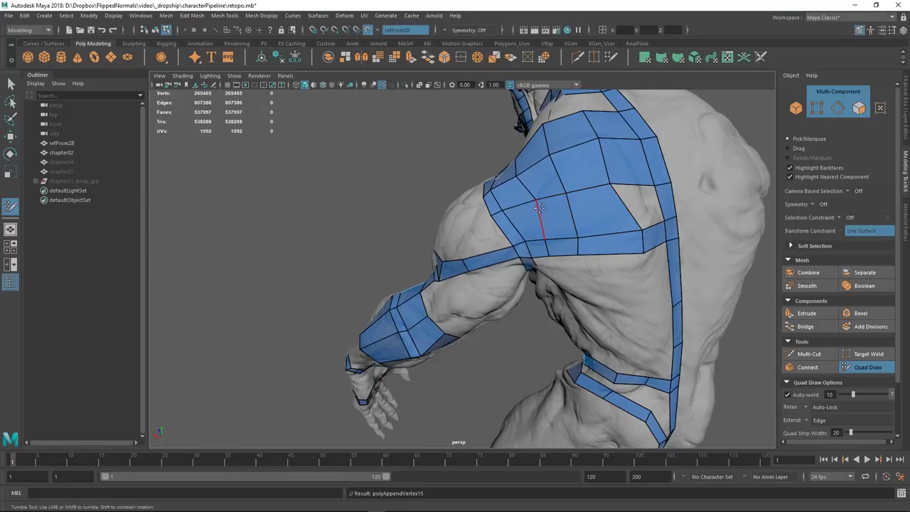
Exit Quad Draw, hide the chapter02 mesh and show the chapter04 mesh
{"action": "key", "text": "q"}
{"action": "left_click", "coordinate": [556, 172]}
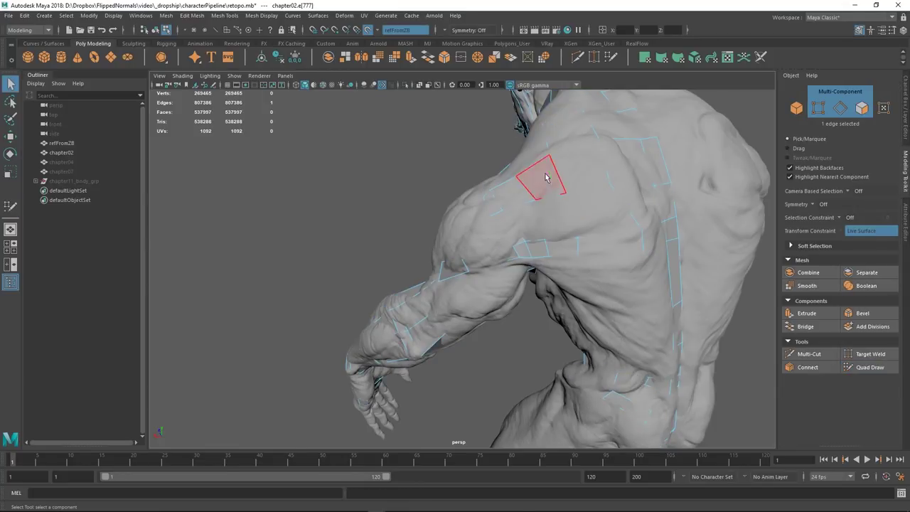
{"action": "left_click", "coordinate": [61, 152]}
{"action": "key", "text": "h"}
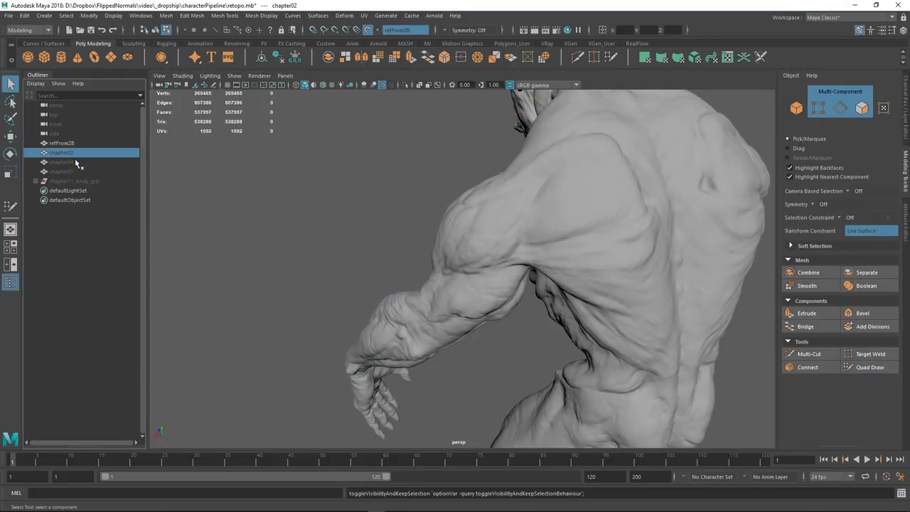
{"action": "left_click", "coordinate": [76, 162]}
{"action": "key", "text": "h"}
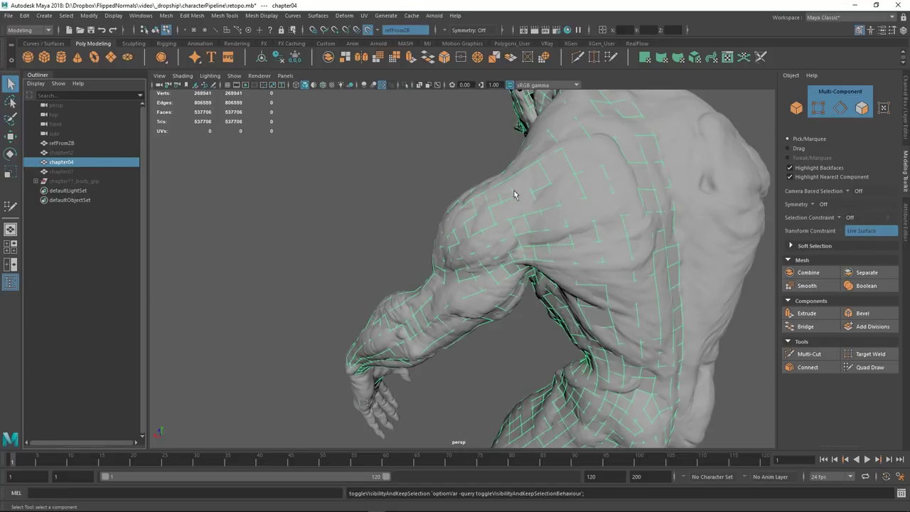
Hide the ref display layer and switch the chapter04 mesh back to object selection
{"action": "key", "text": "ctrl+a"}
{"action": "key", "text": "ctrl+a"}
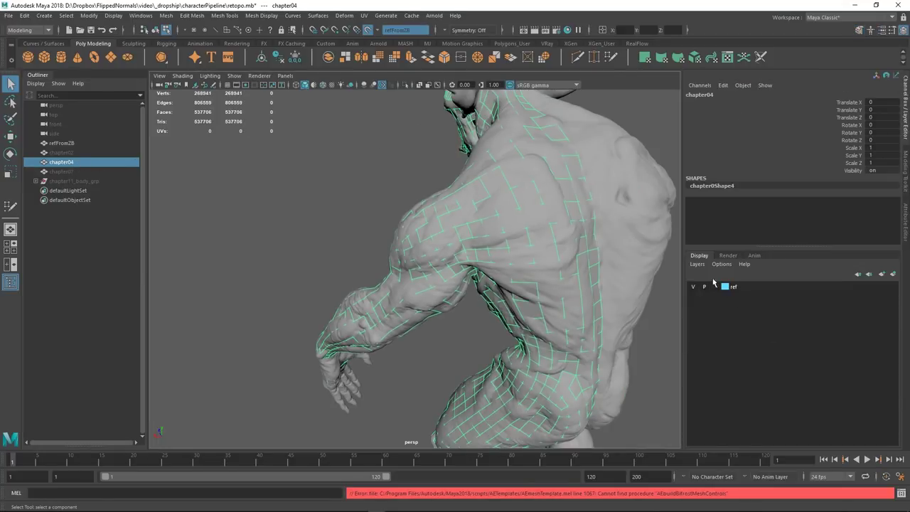
{"action": "left_click", "coordinate": [693, 287]}
{"action": "left_click", "coordinate": [335, 209]}
{"action": "mouse_move", "coordinate": [335, 209]}
{"action": "left_mouse_down", "text": "alt"}
{"action": "mouse_move", "coordinate": [442, 224]}
{"action": "mouse_move", "coordinate": [434, 244]}
{"action": "left_mouse_up", "text": "alt"}
{"action": "middle_click_drag", "start_coordinate": [434, 244], "coordinate": [490, 226], "text": "alt"}
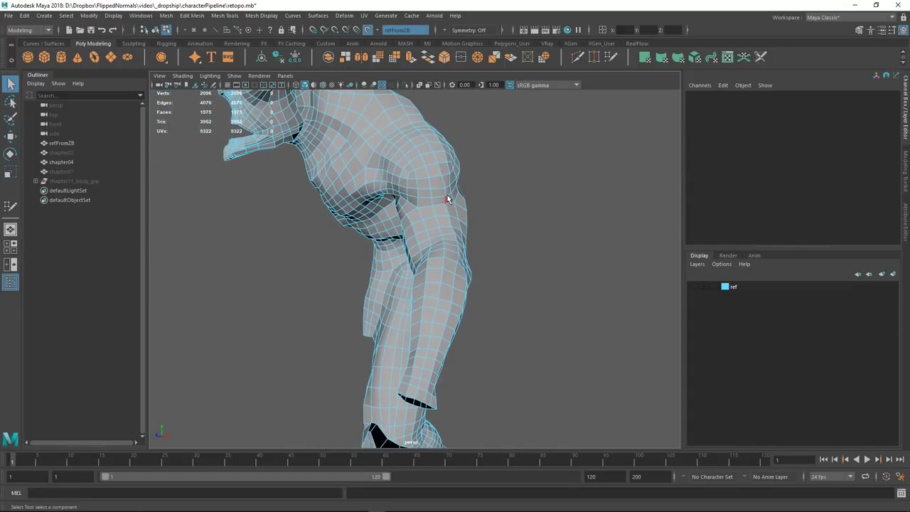
{"action": "right_click_drag", "start_coordinate": [448, 195], "coordinate": [483, 177]}
Examine the chapter04 retopology over the full body from several sides, with and without its wireframe highlighted
{"action": "middle_click_drag", "start_coordinate": [496, 226], "coordinate": [530, 157], "text": "alt"}
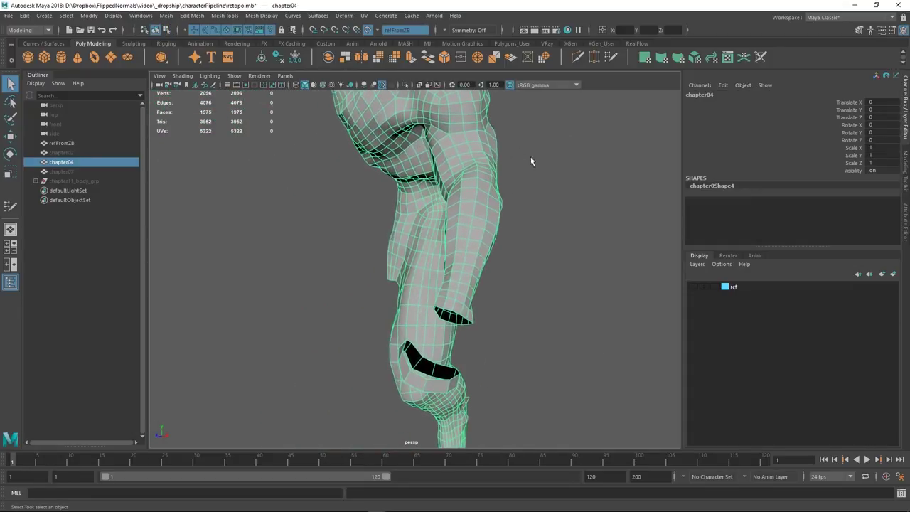
{"action": "right_click_drag", "start_coordinate": [530, 161], "coordinate": [402, 215], "text": "alt"}
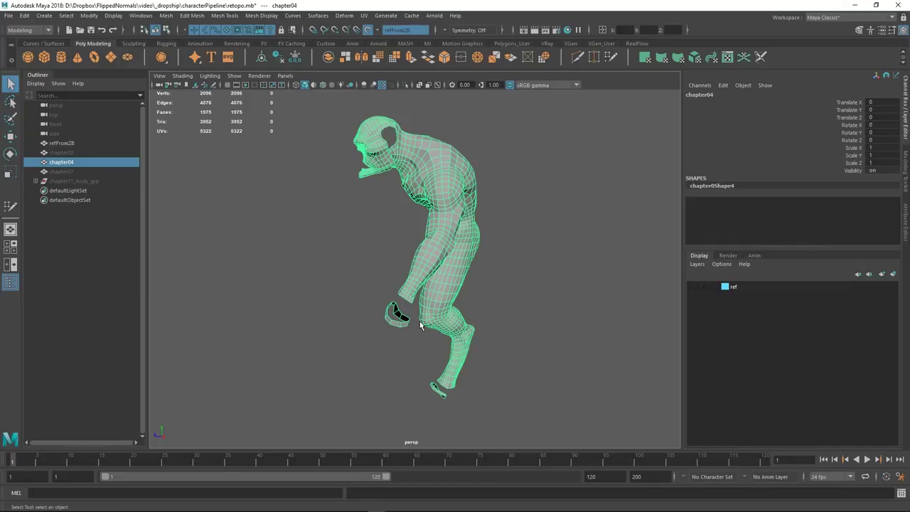
{"action": "left_click_drag", "start_coordinate": [420, 324], "coordinate": [446, 258], "text": "alt"}
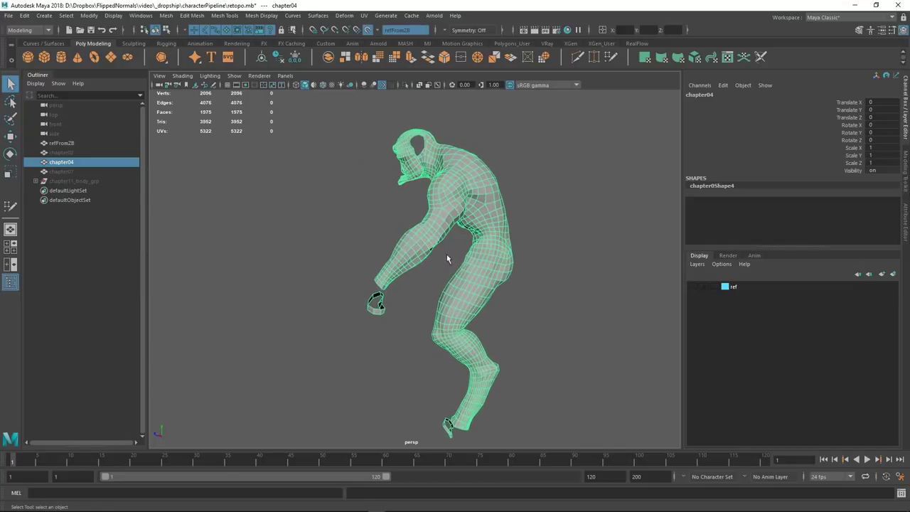
{"action": "left_click", "coordinate": [528, 247]}
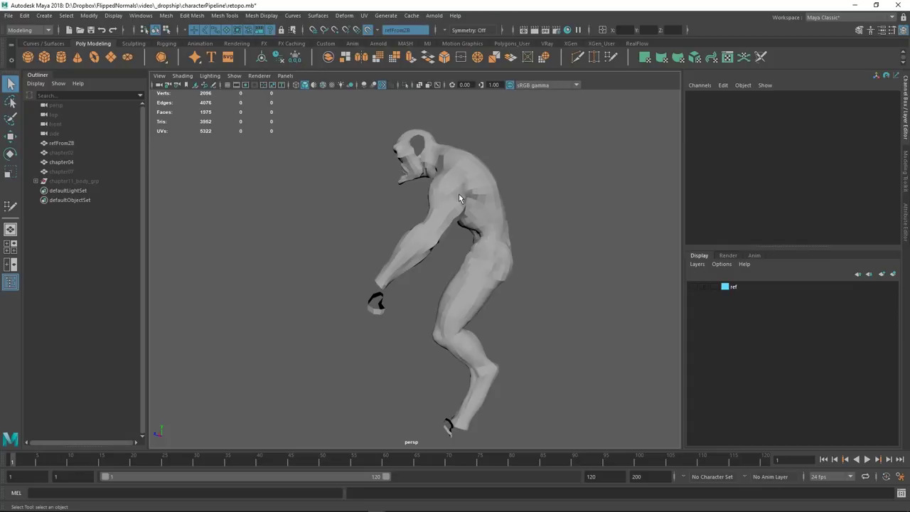
{"action": "mouse_move", "coordinate": [458, 196]}
{"action": "left_mouse_down", "text": "alt"}
{"action": "mouse_move", "coordinate": [446, 198]}
{"action": "mouse_move", "coordinate": [465, 186]}
{"action": "left_mouse_up", "text": "alt"}
{"action": "left_click", "coordinate": [475, 192]}
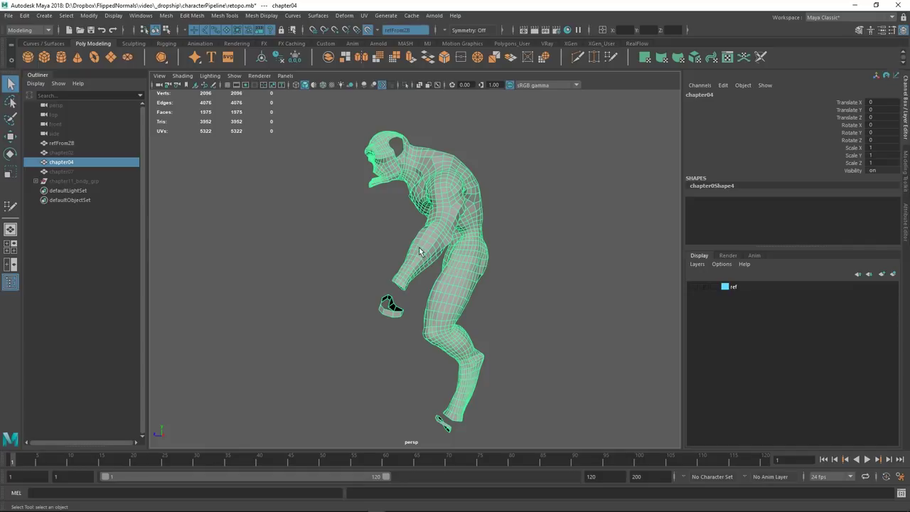
{"action": "left_click_drag", "start_coordinate": [417, 271], "coordinate": [447, 303], "text": "alt"}
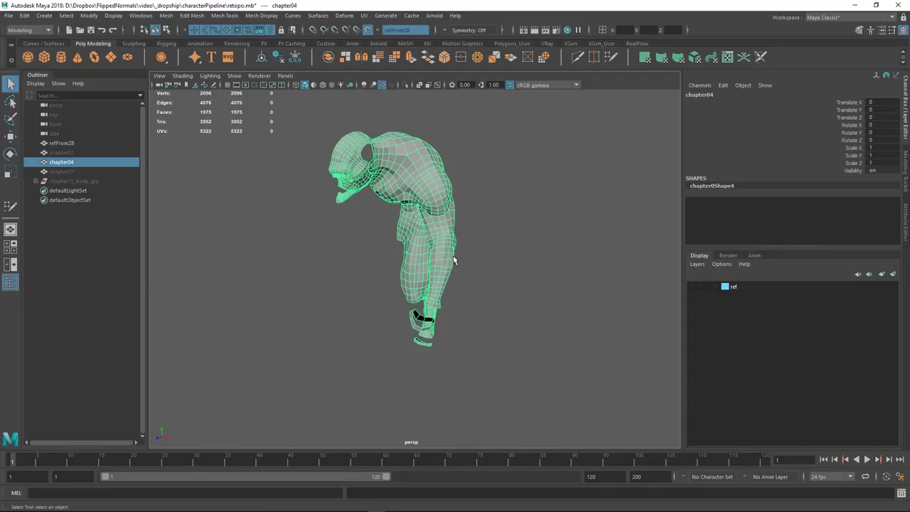
Hide chapter04, show the chapter07 mesh and clear the selection
{"action": "key", "text": "ctrl+h"}
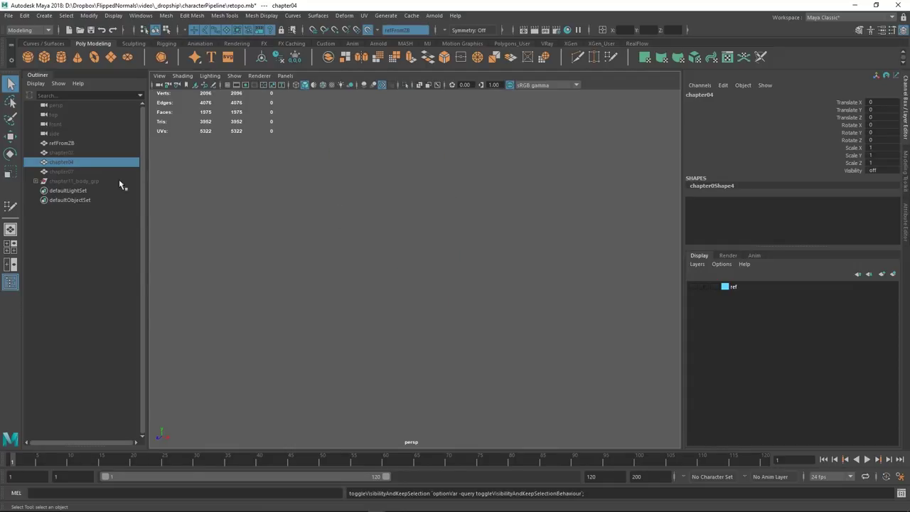
{"action": "left_click", "coordinate": [82, 172]}
{"action": "key", "text": "ctrl+h"}
{"action": "left_click_drag", "start_coordinate": [365, 331], "coordinate": [479, 258], "text": "alt"}
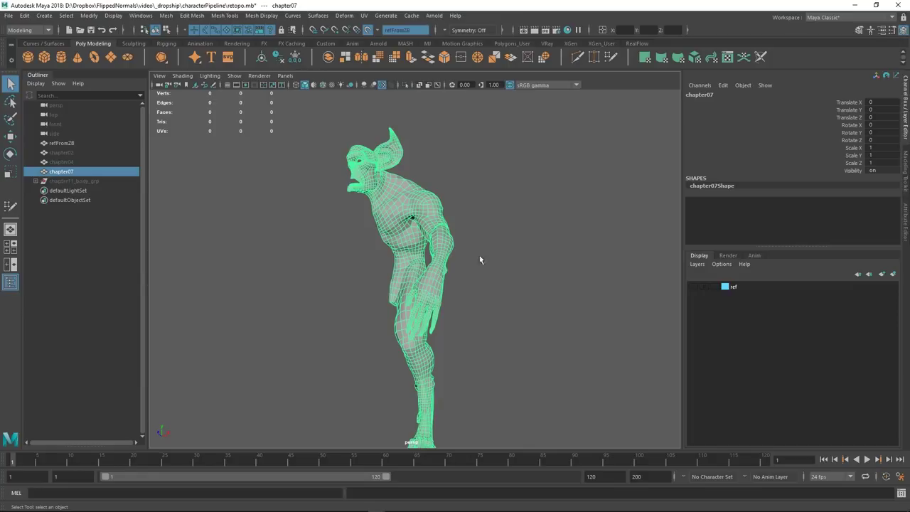
{"action": "left_click", "coordinate": [497, 278]}
{"action": "right_click_drag", "start_coordinate": [444, 295], "coordinate": [537, 380], "text": "alt"}
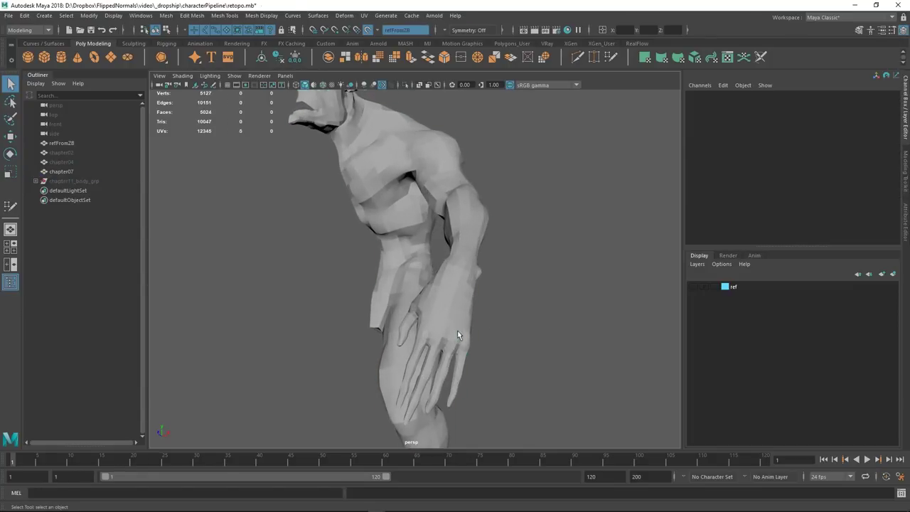
Select the chapter07 mesh and examine its edge flow around the mouth, nose, eyes and jaw
{"action": "left_click", "coordinate": [456, 333]}
{"action": "left_click_drag", "start_coordinate": [459, 334], "coordinate": [498, 313], "text": "alt"}
{"action": "right_click_drag", "start_coordinate": [498, 312], "coordinate": [590, 391], "text": "alt"}
{"action": "middle_click_drag", "start_coordinate": [513, 279], "coordinate": [547, 307], "text": "alt"}
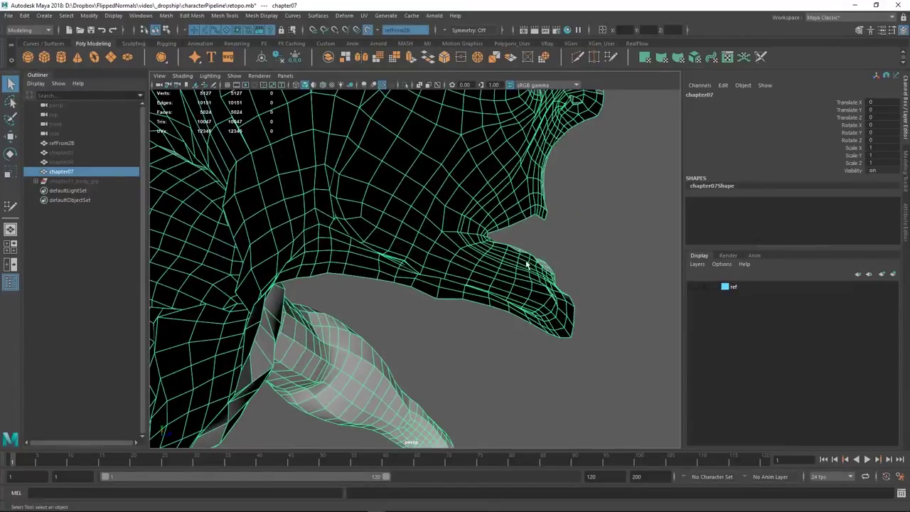
{"action": "left_click_drag", "start_coordinate": [520, 257], "coordinate": [383, 128], "text": "alt"}
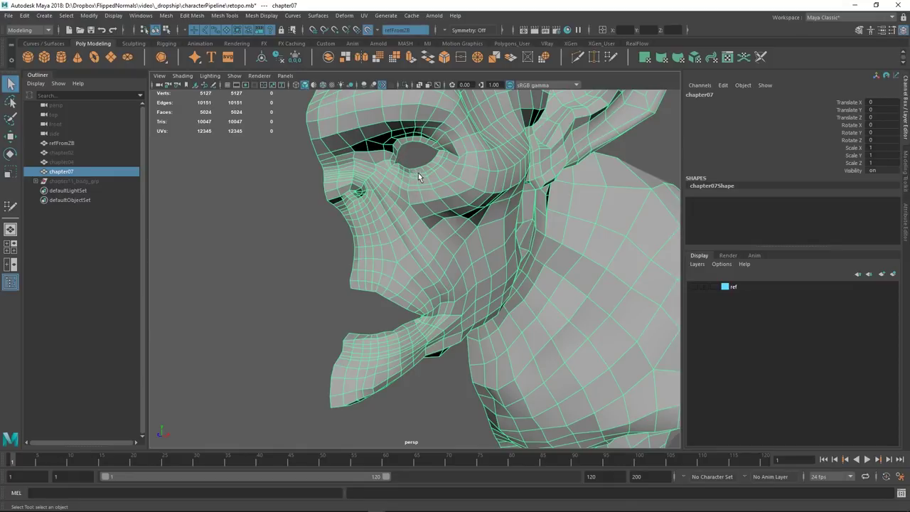
{"action": "left_click_drag", "start_coordinate": [441, 150], "coordinate": [428, 173], "text": "alt"}
{"action": "left_click_drag", "start_coordinate": [465, 227], "coordinate": [360, 337], "text": "alt"}
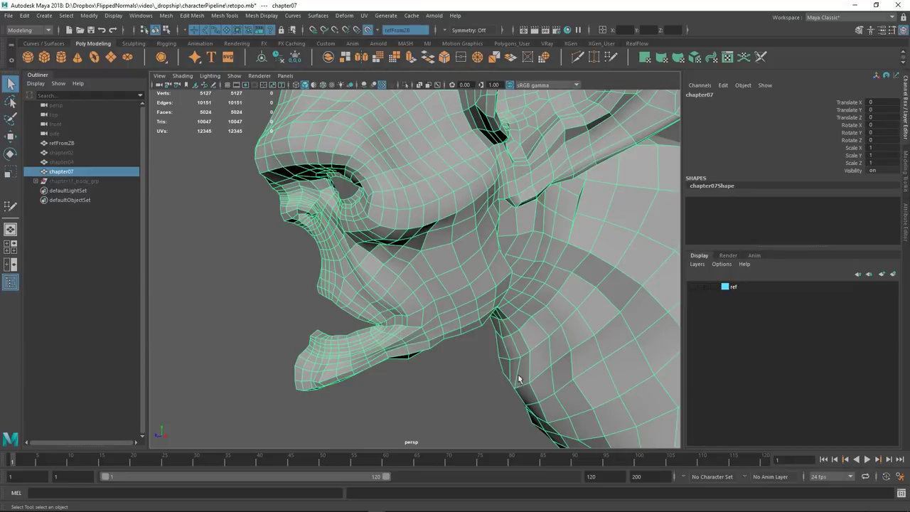
Examine the edge flow of chapter07 across the neck, chest, shoulder and arm
{"action": "right_click_drag", "start_coordinate": [518, 379], "coordinate": [393, 258], "text": "alt"}
{"action": "middle_click_drag", "start_coordinate": [549, 256], "coordinate": [471, 215], "text": "alt"}
{"action": "left_click_drag", "start_coordinate": [471, 215], "coordinate": [511, 260], "text": "alt"}
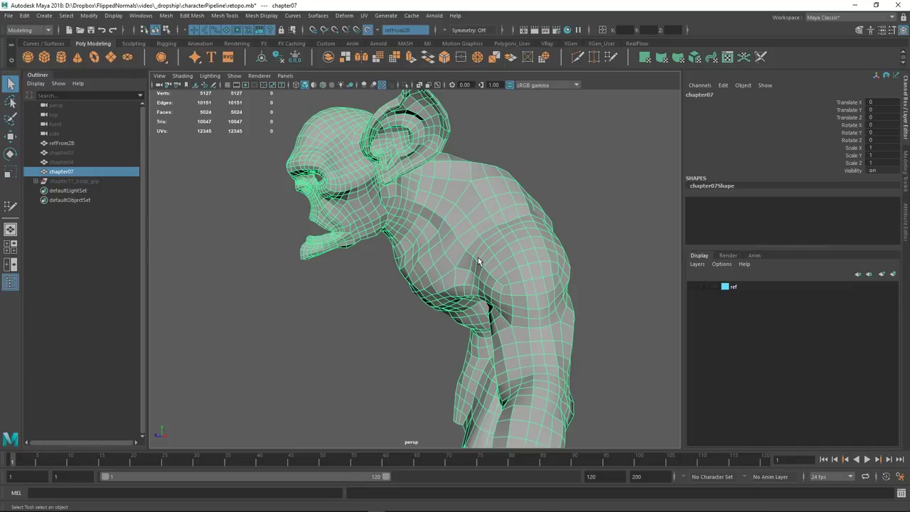
{"action": "left_click_drag", "start_coordinate": [523, 226], "coordinate": [520, 258], "text": "alt"}
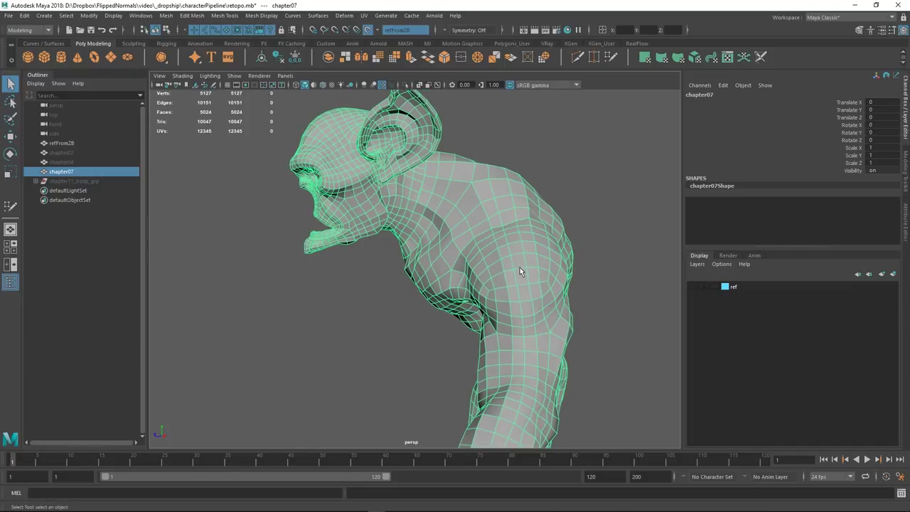
{"action": "left_click_drag", "start_coordinate": [444, 198], "coordinate": [341, 319], "text": "alt"}
{"action": "left_click_drag", "start_coordinate": [495, 236], "coordinate": [520, 268], "text": "alt"}
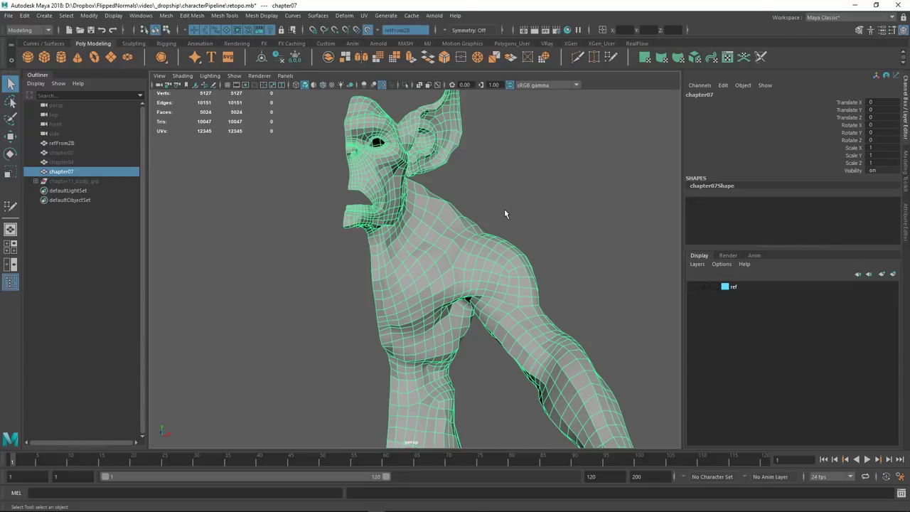
{"action": "left_click_drag", "start_coordinate": [520, 221], "coordinate": [442, 265], "text": "alt"}
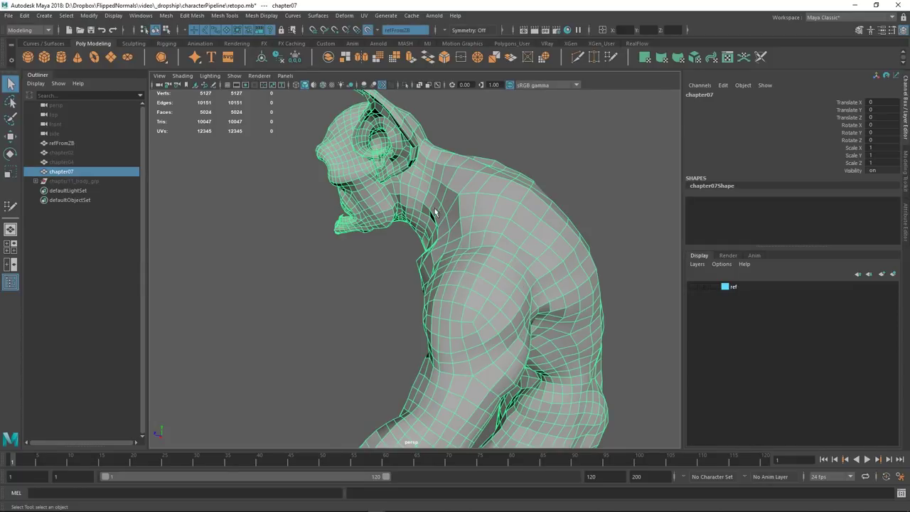
{"action": "left_click_drag", "start_coordinate": [435, 211], "coordinate": [522, 238], "text": "alt"}
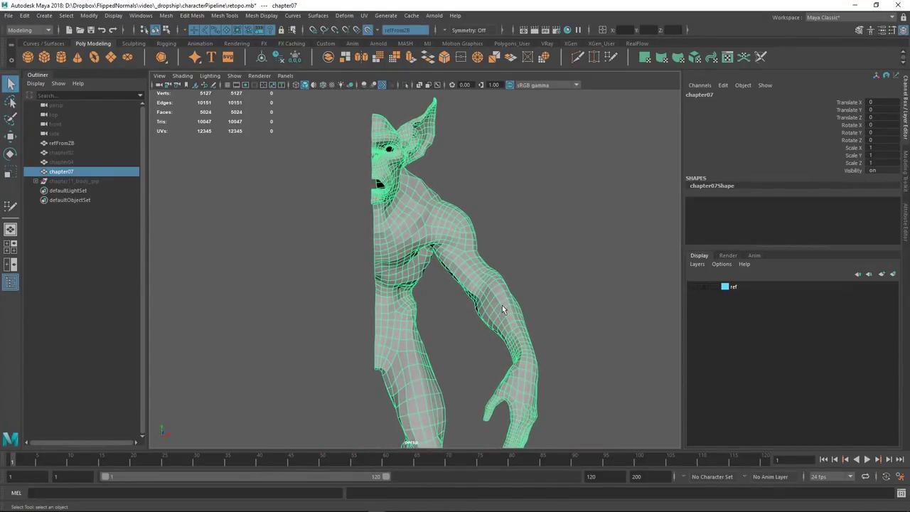
{"action": "middle_click_drag", "start_coordinate": [502, 305], "coordinate": [513, 259], "text": "alt"}
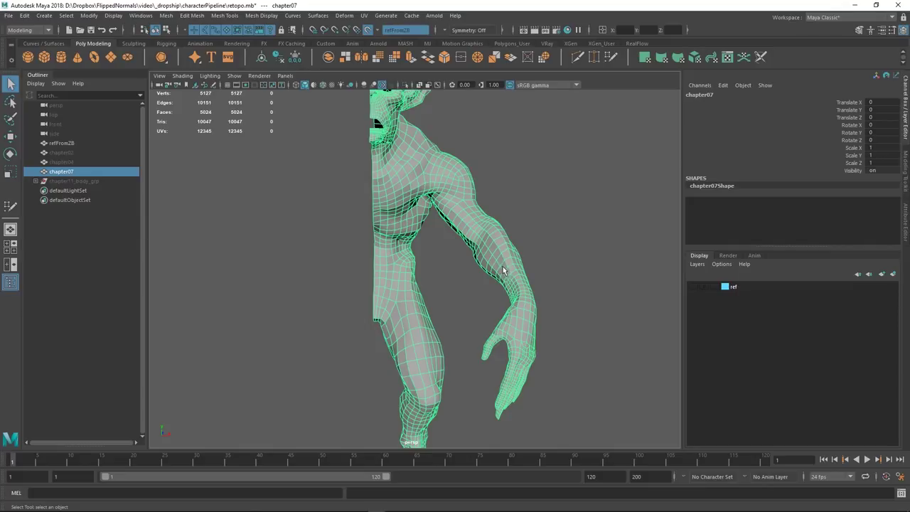
Compare chapter07 with the sculpt by briefly showing the ref layer, and clear the selection
{"action": "left_click", "coordinate": [693, 286]}
{"action": "left_click_drag", "start_coordinate": [415, 275], "coordinate": [427, 272], "text": "alt"}
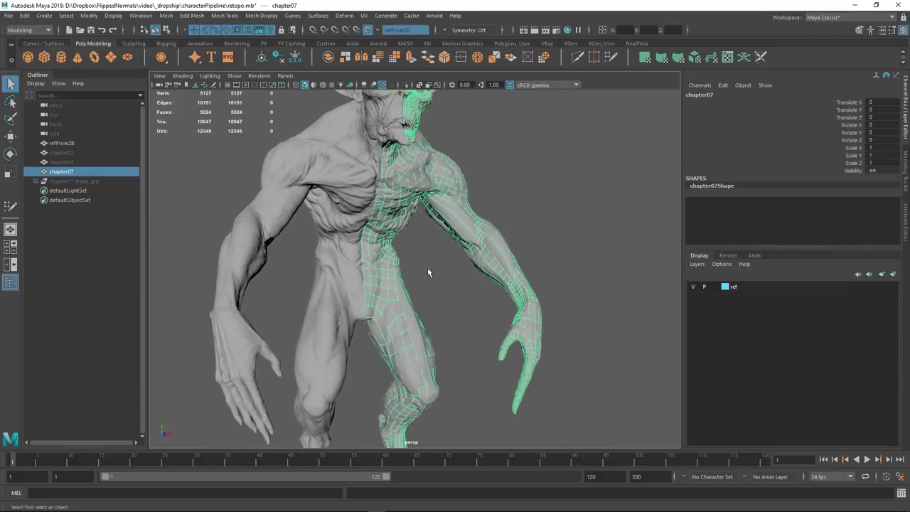
{"action": "left_click", "coordinate": [692, 286]}
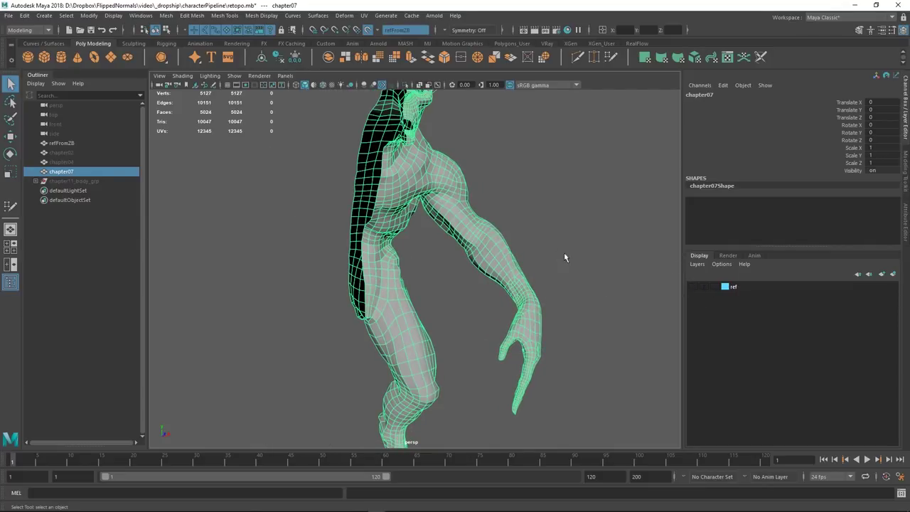
{"action": "left_click", "coordinate": [526, 200]}
{"action": "left_click_drag", "start_coordinate": [403, 307], "coordinate": [374, 301], "text": "alt"}
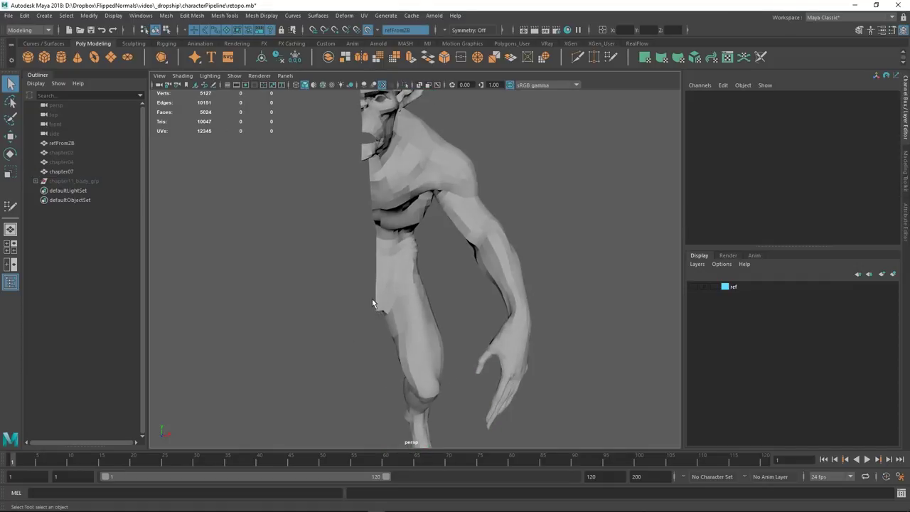
Select chapter07 again and examine the topology of its arm, armpit and upper back
{"action": "left_click", "coordinate": [413, 245]}
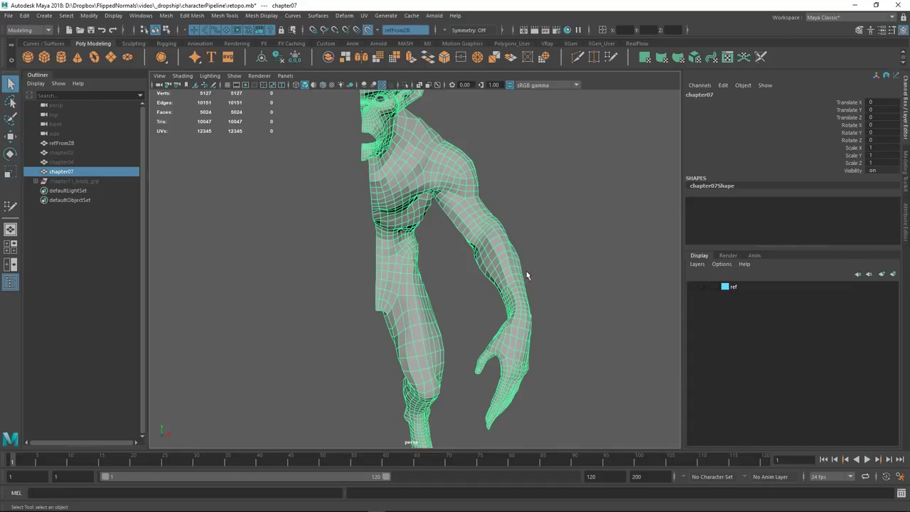
{"action": "left_click_drag", "start_coordinate": [527, 275], "coordinate": [458, 263], "text": "alt"}
{"action": "scroll", "coordinate": [459, 232], "scroll_direction": "up", "scroll_amount": 5}
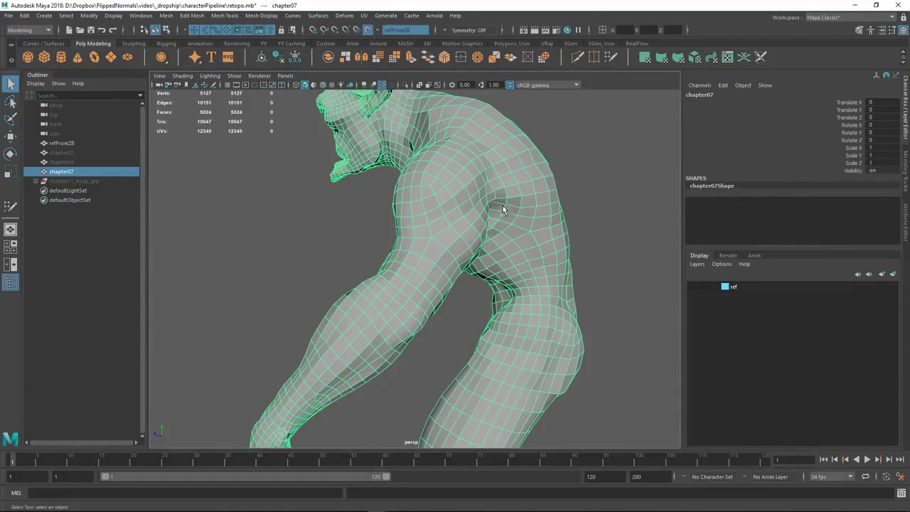
{"action": "left_click_drag", "start_coordinate": [502, 207], "coordinate": [540, 213], "text": "alt"}
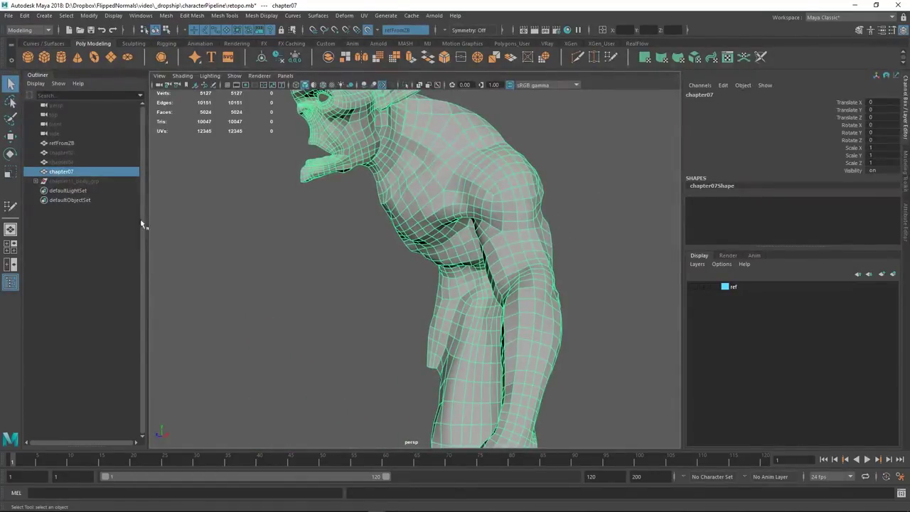
Hide chapter07 and show the chapter11_body_grp group
{"action": "key", "text": "h"}
{"action": "left_click", "coordinate": [77, 181]}
{"action": "key", "text": "h"}
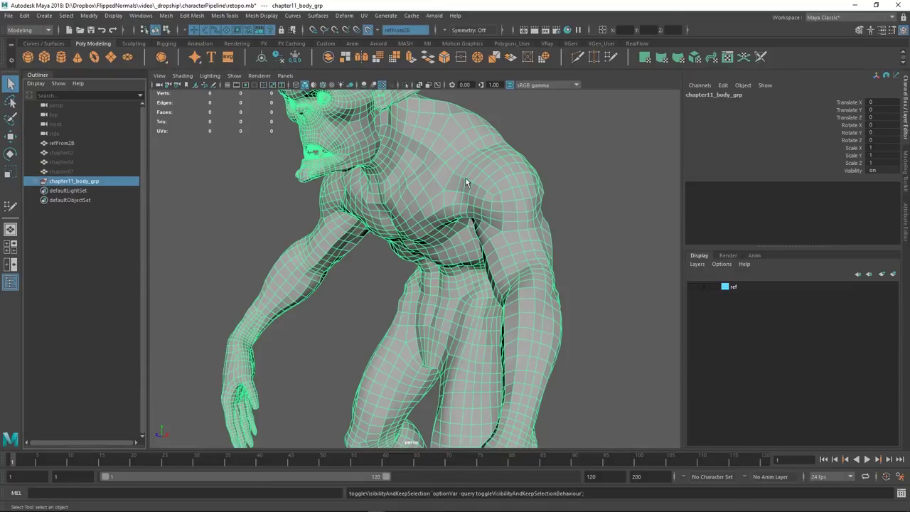
Examine the chapter11 body's teeth, lips, nose and eye geometry up close
{"action": "middle_click_drag", "start_coordinate": [466, 182], "coordinate": [510, 284], "text": "alt"}
{"action": "right_click_drag", "start_coordinate": [427, 288], "coordinate": [510, 290], "text": "alt"}
{"action": "right_click_drag", "start_coordinate": [369, 284], "coordinate": [441, 284], "text": "alt"}
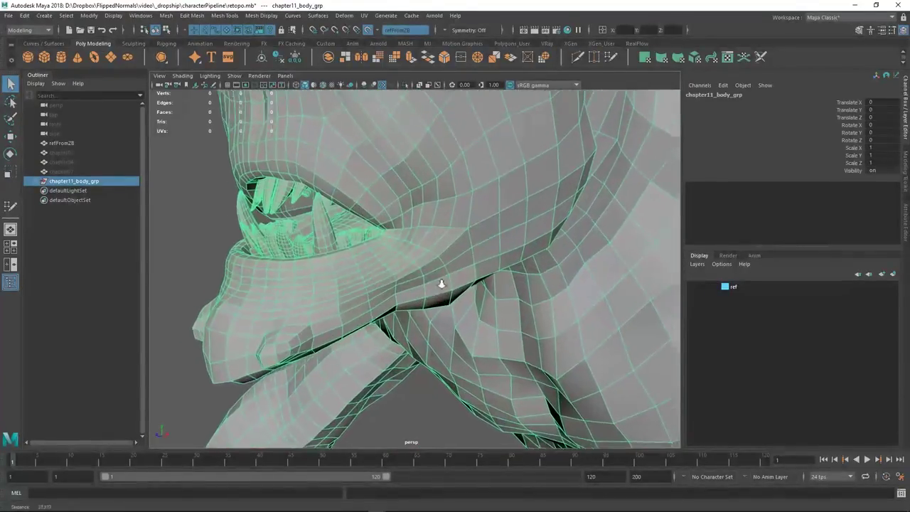
{"action": "mouse_move", "coordinate": [441, 283]}
{"action": "left_mouse_down", "text": "alt"}
{"action": "mouse_move", "coordinate": [395, 264]}
{"action": "mouse_move", "coordinate": [459, 284]}
{"action": "left_mouse_up", "text": "alt"}
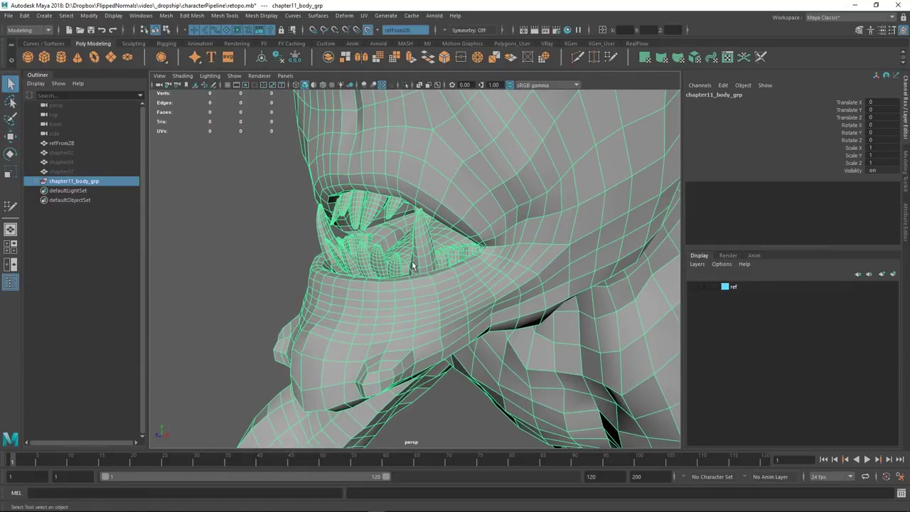
{"action": "left_click_drag", "start_coordinate": [412, 266], "coordinate": [597, 178], "text": "alt"}
{"action": "middle_click_drag", "start_coordinate": [603, 99], "coordinate": [446, 330], "text": "alt"}
{"action": "left_click_drag", "start_coordinate": [446, 306], "coordinate": [528, 226], "text": "alt"}
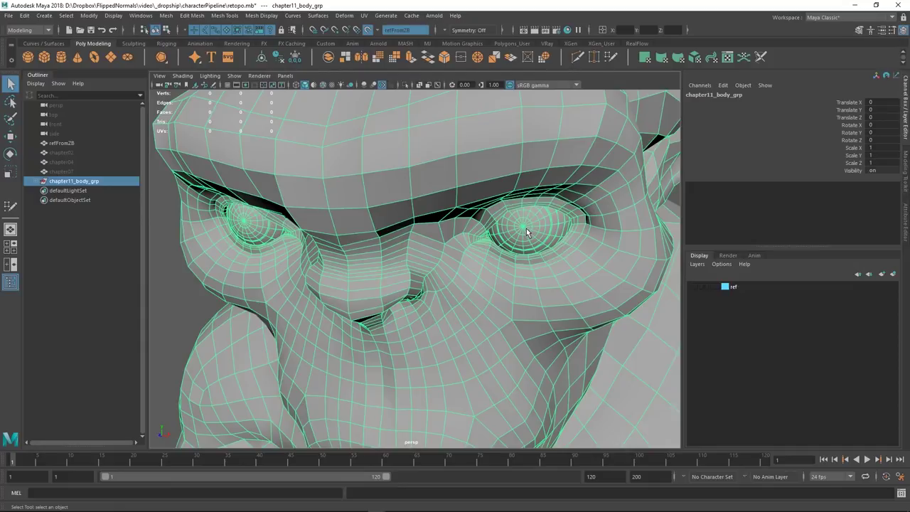
{"action": "middle_click_drag", "start_coordinate": [501, 298], "coordinate": [495, 246], "text": "alt"}
{"action": "right_click_drag", "start_coordinate": [496, 246], "coordinate": [459, 234], "text": "alt"}
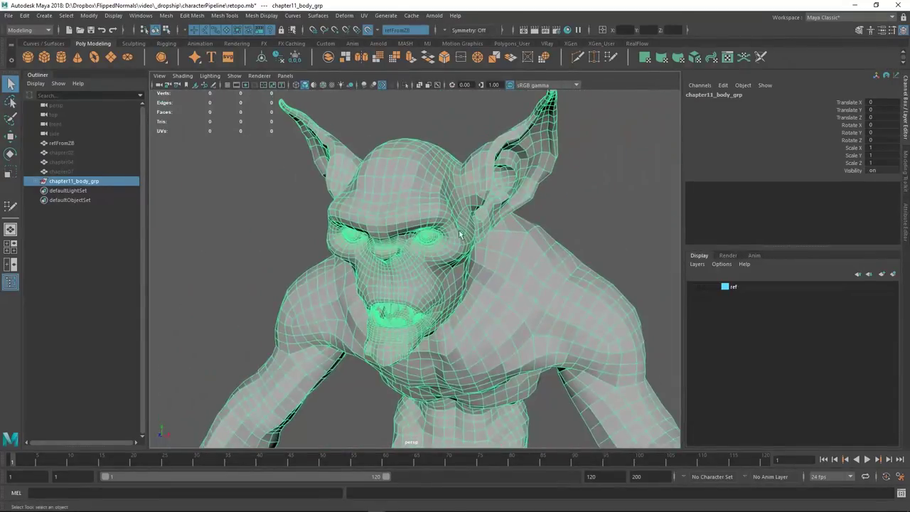
Review the complete chapter11 body from head to feet with nothing selected
{"action": "left_click_drag", "start_coordinate": [526, 234], "coordinate": [475, 302], "text": "alt"}
{"action": "middle_click_drag", "start_coordinate": [475, 301], "coordinate": [447, 164], "text": "alt"}
{"action": "right_click_drag", "start_coordinate": [518, 221], "coordinate": [462, 207], "text": "alt"}
{"action": "middle_click_drag", "start_coordinate": [453, 280], "coordinate": [452, 276], "text": "alt"}
{"action": "left_click", "coordinate": [490, 235]}
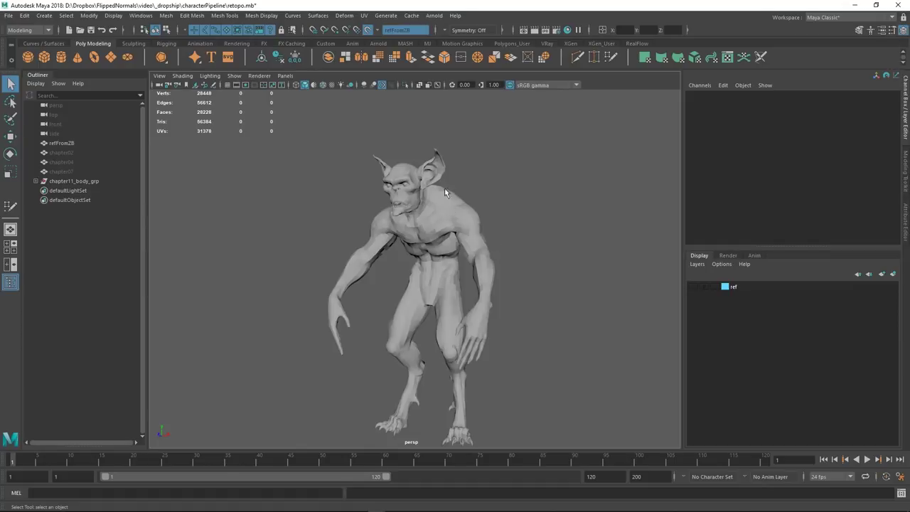
Examine the chapter11 body's eye up close with its outer eye mesh selected
{"action": "mouse_move", "coordinate": [450, 171]}
{"action": "middle_mouse_down", "text": "alt"}
{"action": "mouse_move", "coordinate": [555, 203]}
{"action": "mouse_move", "coordinate": [459, 163]}
{"action": "middle_mouse_up", "text": "alt"}
{"action": "right_click_drag", "start_coordinate": [406, 165], "coordinate": [530, 235], "text": "alt"}
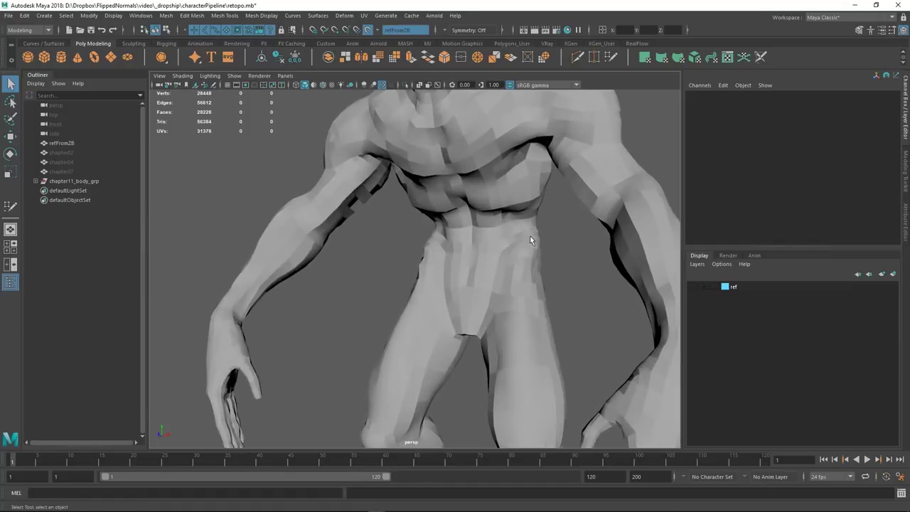
{"action": "middle_click_drag", "start_coordinate": [448, 120], "coordinate": [458, 277], "text": "alt"}
{"action": "right_click_drag", "start_coordinate": [398, 192], "coordinate": [474, 201], "text": "alt"}
{"action": "middle_click_drag", "start_coordinate": [475, 205], "coordinate": [438, 292], "text": "alt"}
{"action": "right_click_drag", "start_coordinate": [439, 292], "coordinate": [481, 367], "text": "alt"}
{"action": "left_click", "coordinate": [431, 276]}
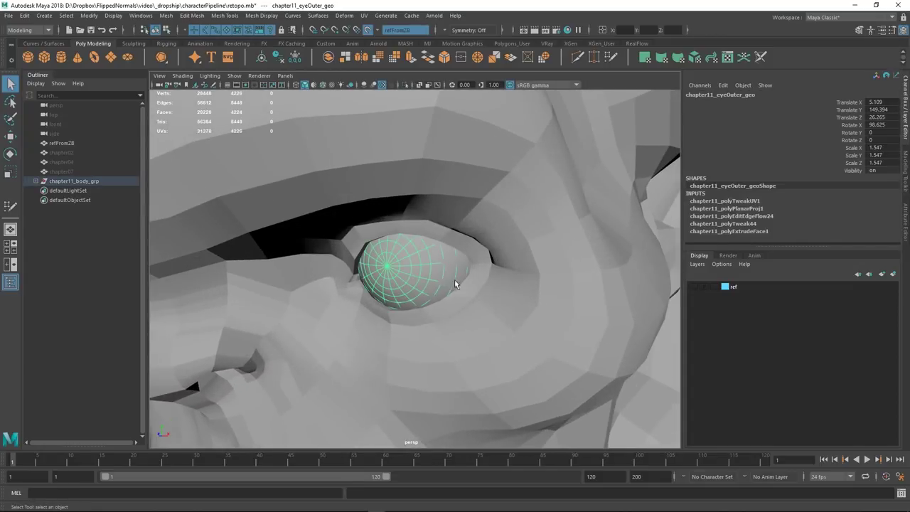
{"action": "scroll", "coordinate": [560, 363], "scroll_direction": "down", "scroll_amount": 10}
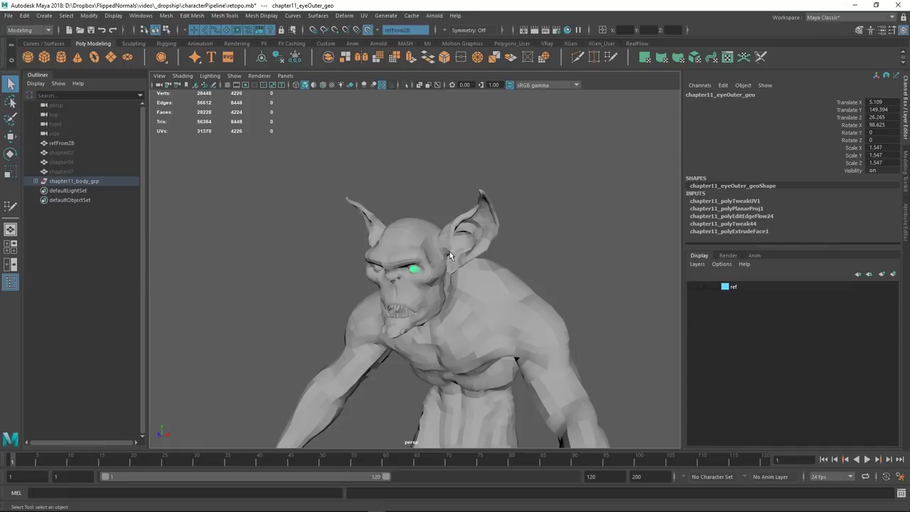
Select the meshes around the head to inspect their wireframe, clear the selection and view the face up close
{"action": "left_click_drag", "start_coordinate": [512, 202], "coordinate": [410, 307]}
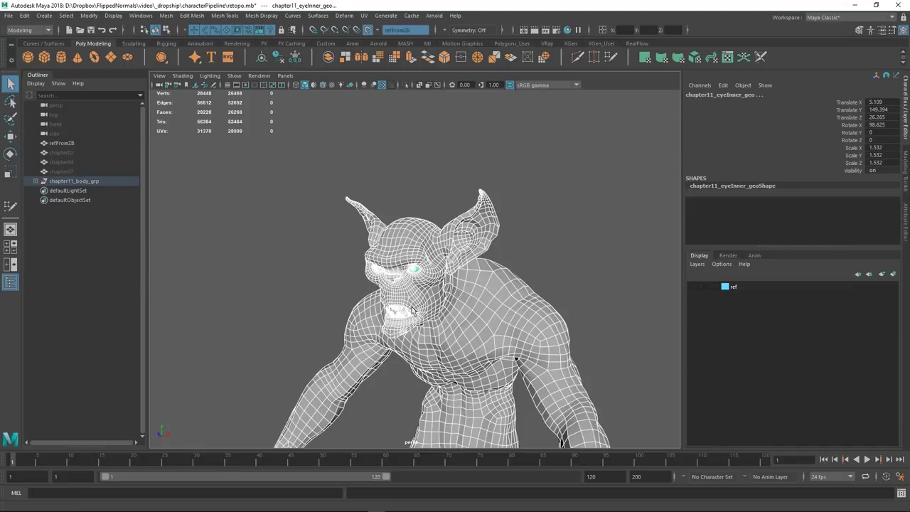
{"action": "left_click", "coordinate": [508, 237]}
{"action": "middle_click_drag", "start_coordinate": [402, 274], "coordinate": [483, 260], "text": "alt"}
{"action": "right_click_drag", "start_coordinate": [483, 260], "coordinate": [592, 327], "text": "alt"}
{"action": "middle_click_drag", "start_coordinate": [593, 327], "coordinate": [557, 369], "text": "alt"}
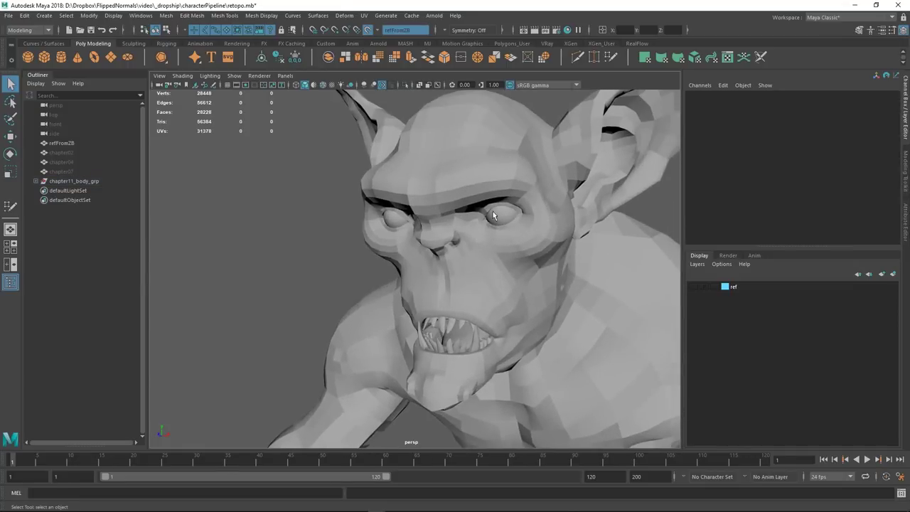
Select chapter11_eyeOuter_geo and examine how it sits in the eye socket
{"action": "left_click", "coordinate": [499, 214]}
{"action": "left_click_drag", "start_coordinate": [519, 221], "coordinate": [491, 232], "text": "alt"}
{"action": "right_click_drag", "start_coordinate": [491, 232], "coordinate": [496, 234], "text": "alt"}
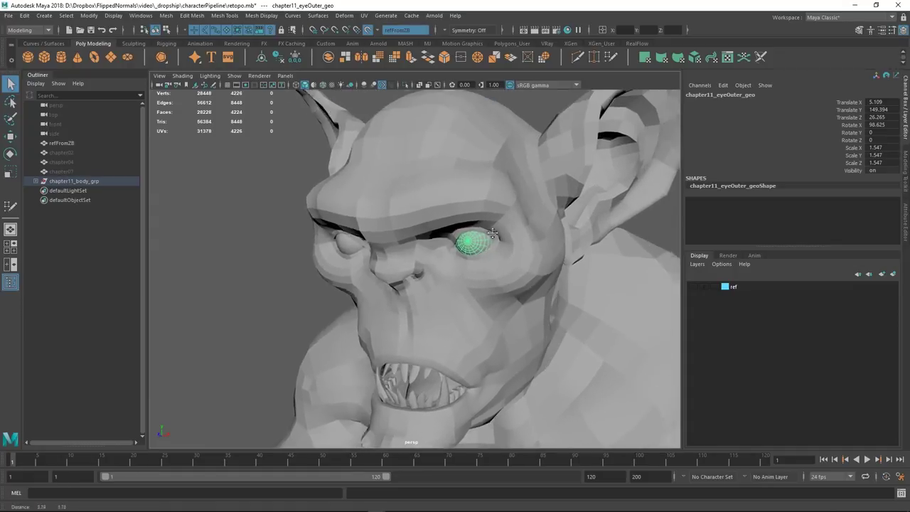
{"action": "middle_click_drag", "start_coordinate": [496, 235], "coordinate": [542, 253], "text": "alt"}
{"action": "right_click_drag", "start_coordinate": [543, 254], "coordinate": [533, 255], "text": "alt"}
{"action": "left_click_drag", "start_coordinate": [533, 254], "coordinate": [486, 240], "text": "alt"}
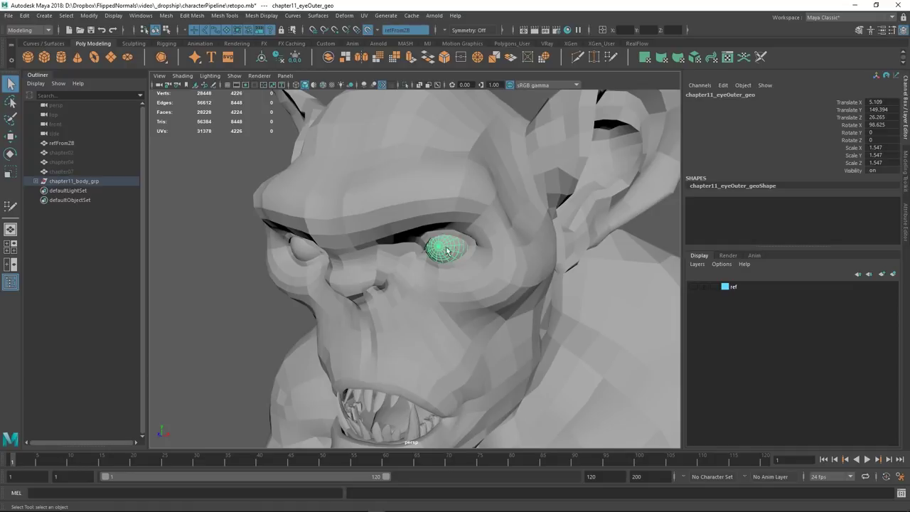
Select the front faces of the outer eye mesh for moving and turn off the refFromZB live surface
{"action": "right_click_drag", "start_coordinate": [446, 255], "coordinate": [444, 249]}
{"action": "key", "text": "w"}
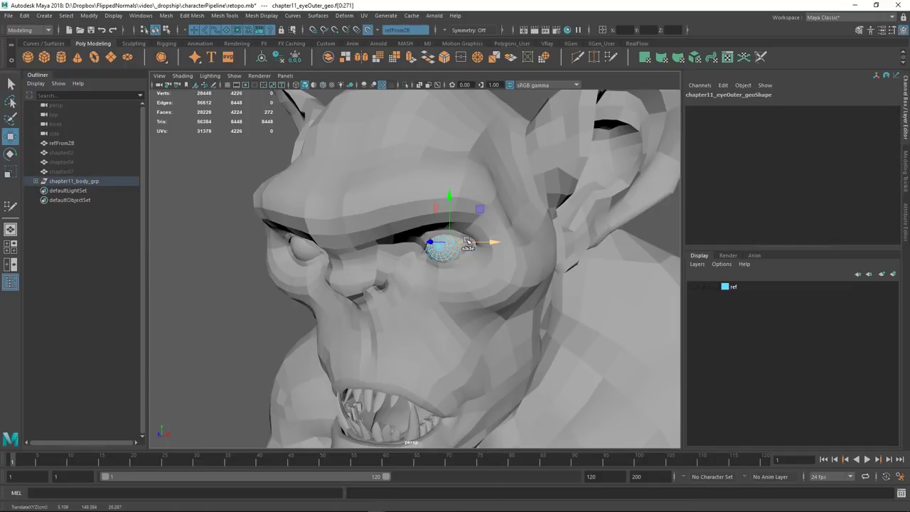
{"action": "left_click", "coordinate": [368, 31]}
Try moving the outer eye's selected faces sideways to expose the inner eye, and undo the move
{"action": "left_click_drag", "start_coordinate": [486, 241], "coordinate": [570, 242]}
{"action": "left_click_drag", "start_coordinate": [449, 254], "coordinate": [465, 251], "text": "alt"}
{"action": "right_click_drag", "start_coordinate": [465, 251], "coordinate": [493, 285], "text": "alt"}
{"action": "middle_click_drag", "start_coordinate": [538, 125], "coordinate": [451, 184], "text": "alt"}
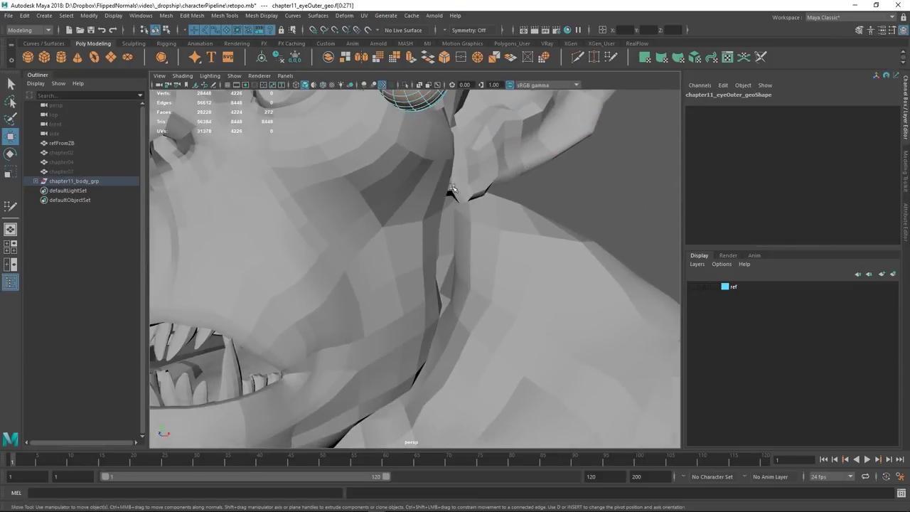
{"action": "right_click_drag", "start_coordinate": [501, 228], "coordinate": [359, 149], "text": "alt"}
{"action": "key", "text": "F8"}
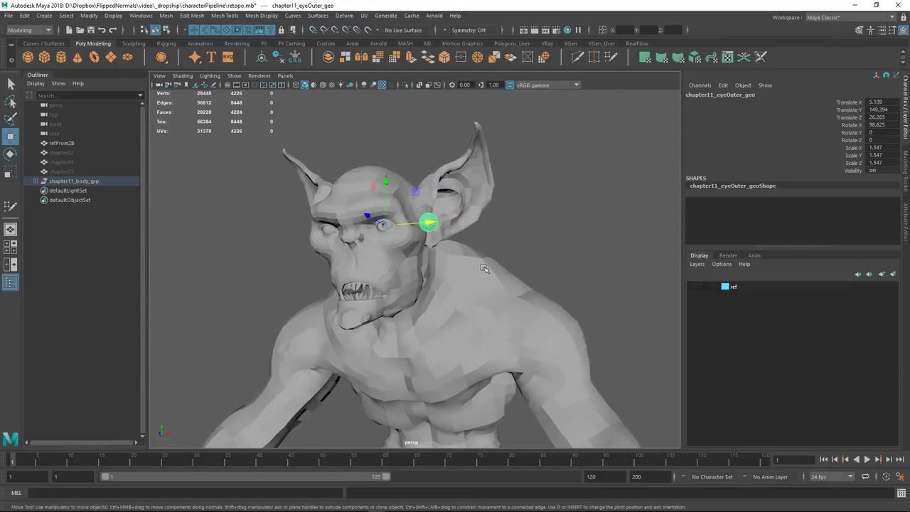
{"action": "key", "text": "ctrl+z"}
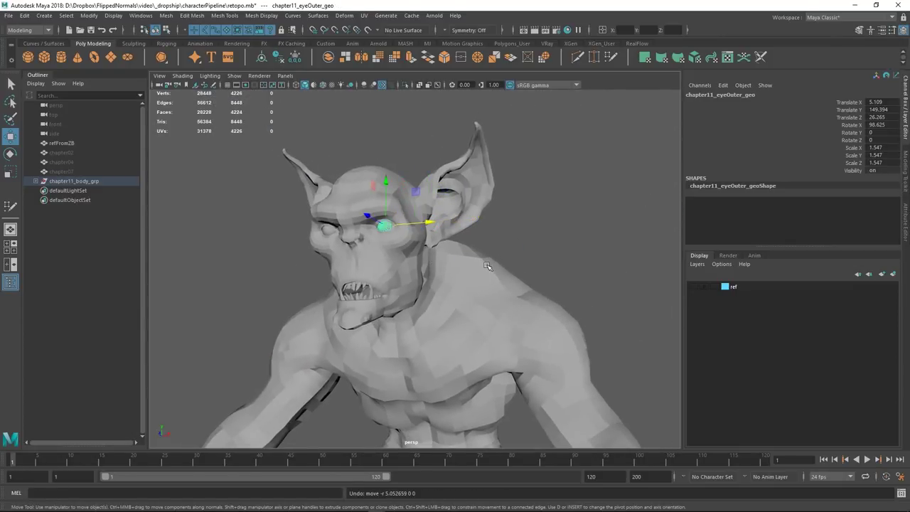
Select and frame chapter11_body_grp, and show its UVs in the UV Editor without the UV Toolkit
{"action": "left_click", "coordinate": [100, 183]}
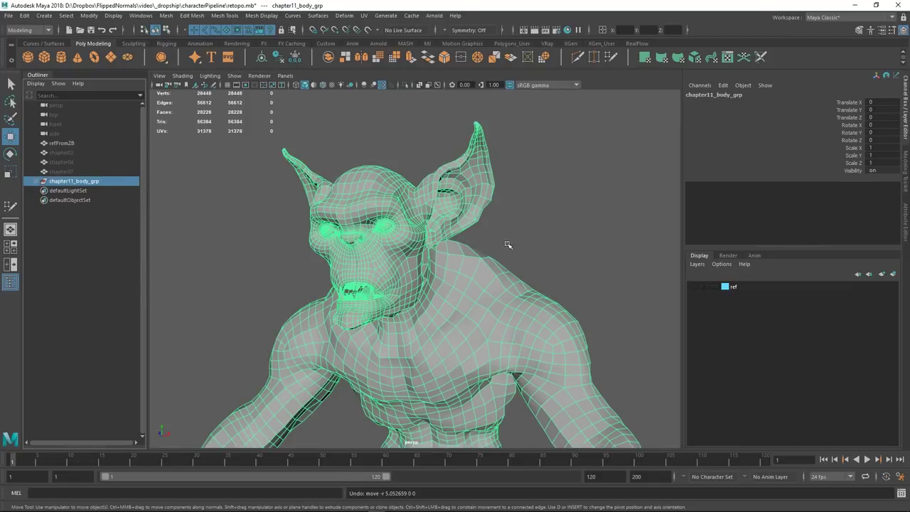
{"action": "key", "text": "f"}
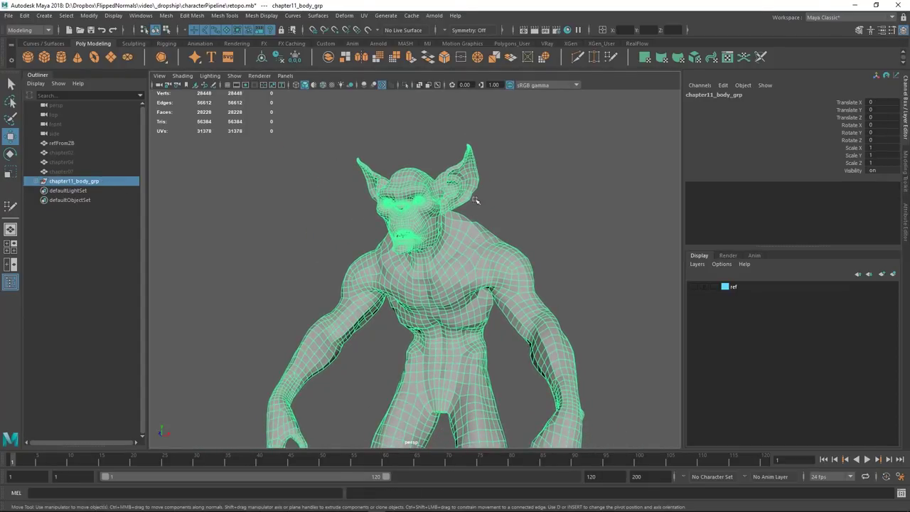
{"action": "left_click", "coordinate": [364, 14]}
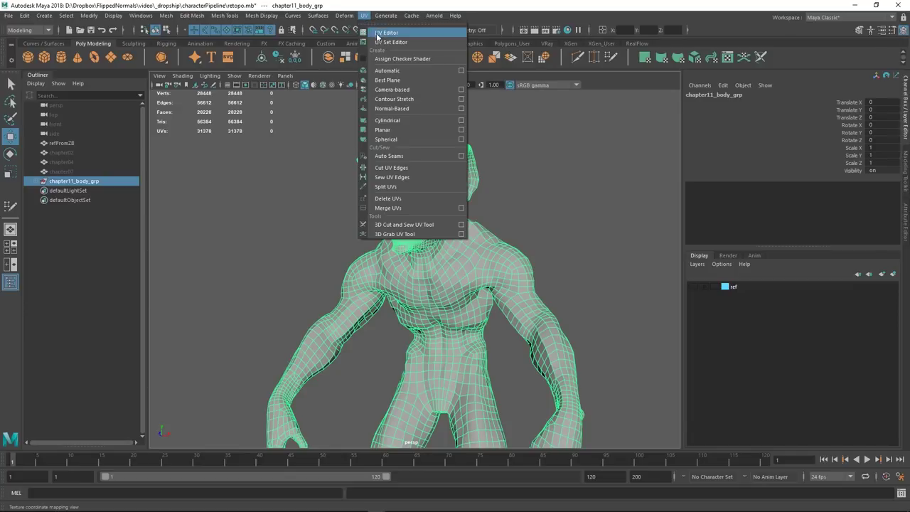
{"action": "left_click", "coordinate": [378, 32]}
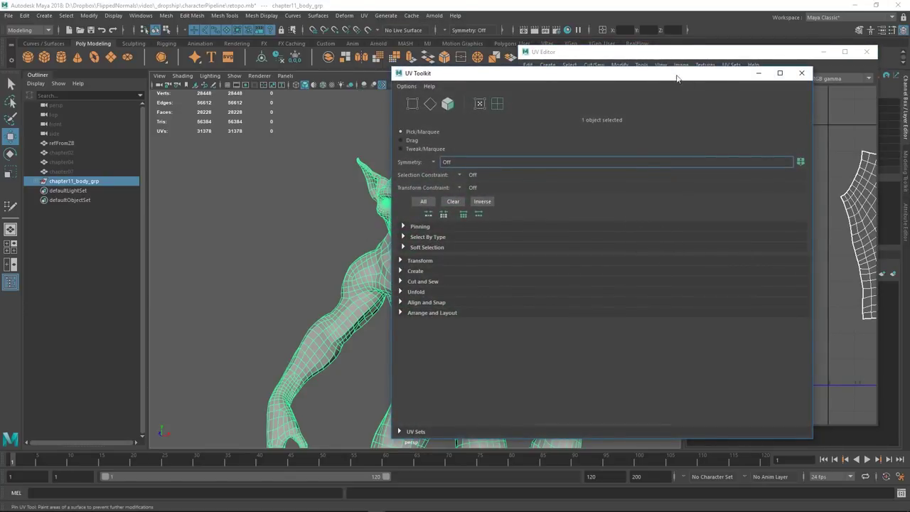
{"action": "left_click", "coordinate": [801, 73]}
Examine the chapter11 body's UV layout across its tiles and the head's UV shells in the first tile
{"action": "scroll", "coordinate": [732, 190], "scroll_direction": "down", "scroll_amount": 6}
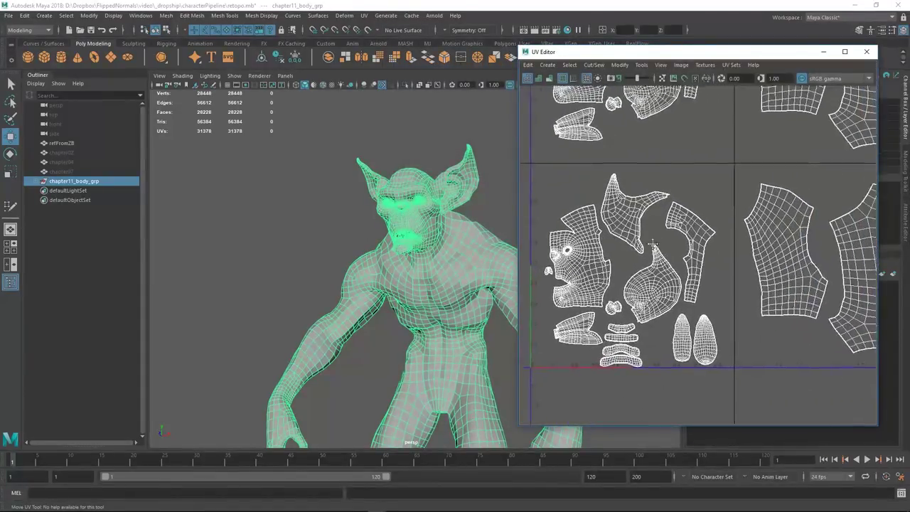
{"action": "scroll", "coordinate": [733, 190], "scroll_direction": "down", "scroll_amount": 4}
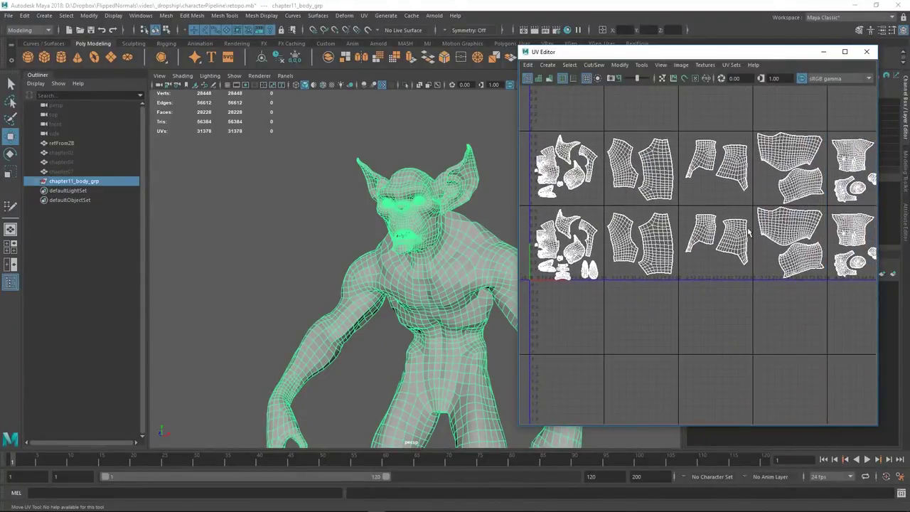
{"action": "scroll", "coordinate": [716, 182], "scroll_direction": "down", "scroll_amount": 3}
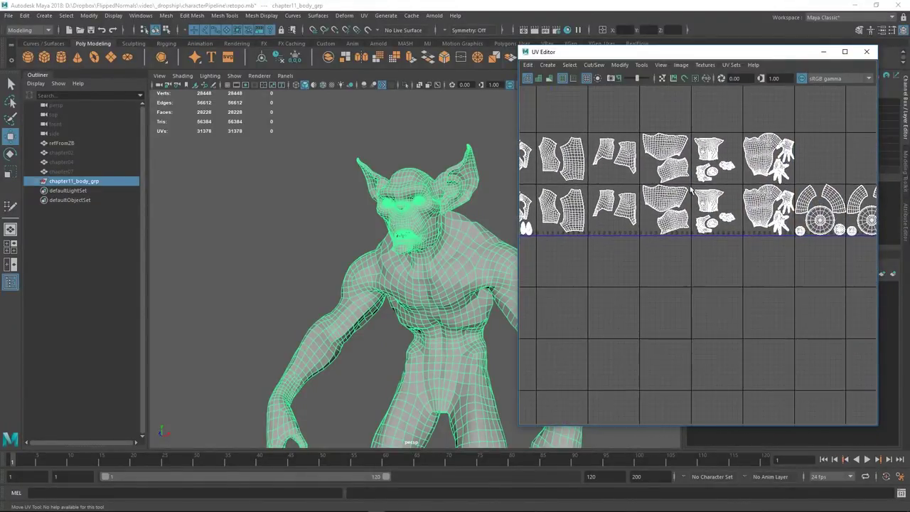
{"action": "middle_click_drag", "start_coordinate": [569, 206], "coordinate": [601, 186], "text": "alt"}
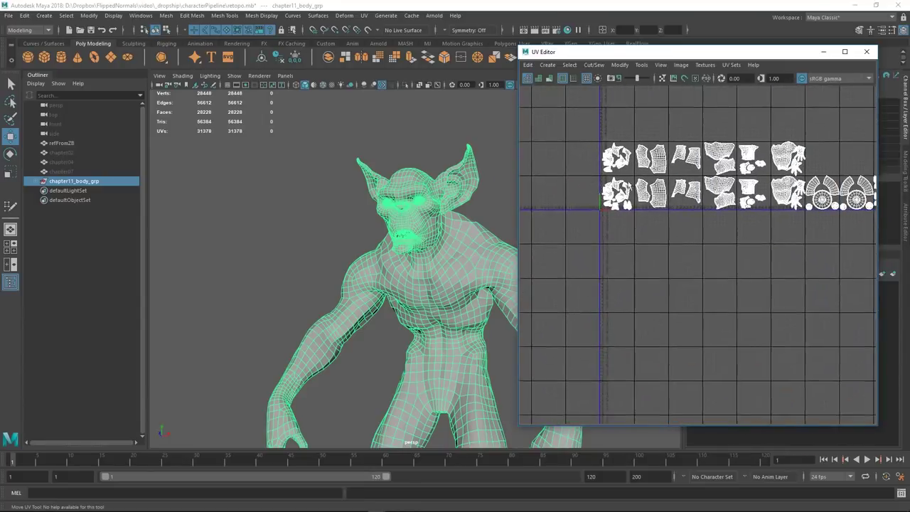
{"action": "scroll", "coordinate": [636, 185], "scroll_direction": "up", "scroll_amount": 7}
{"action": "middle_click_drag", "start_coordinate": [598, 217], "coordinate": [652, 216], "text": "alt"}
{"action": "scroll", "coordinate": [643, 204], "scroll_direction": "up", "scroll_amount": 2}
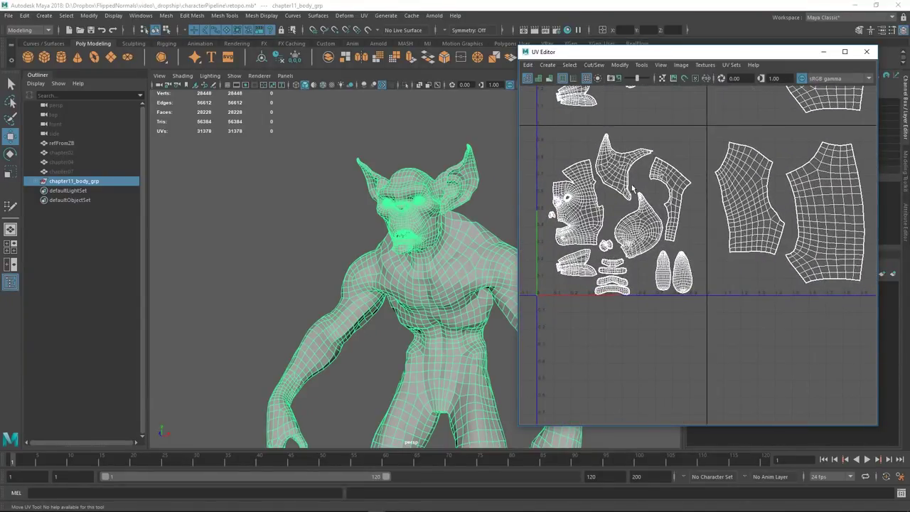
{"action": "middle_click_drag", "start_coordinate": [632, 184], "coordinate": [639, 203], "text": "alt"}
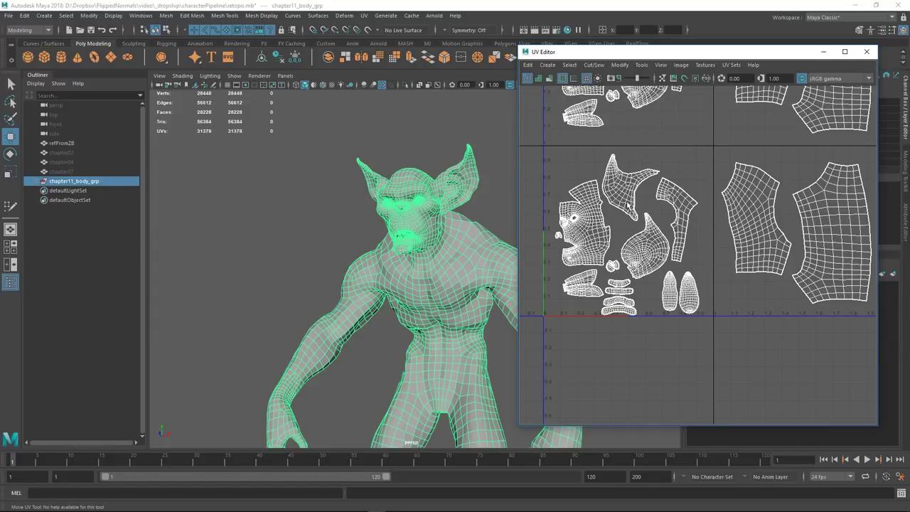
{"action": "scroll", "coordinate": [628, 205], "scroll_direction": "up", "scroll_amount": 2}
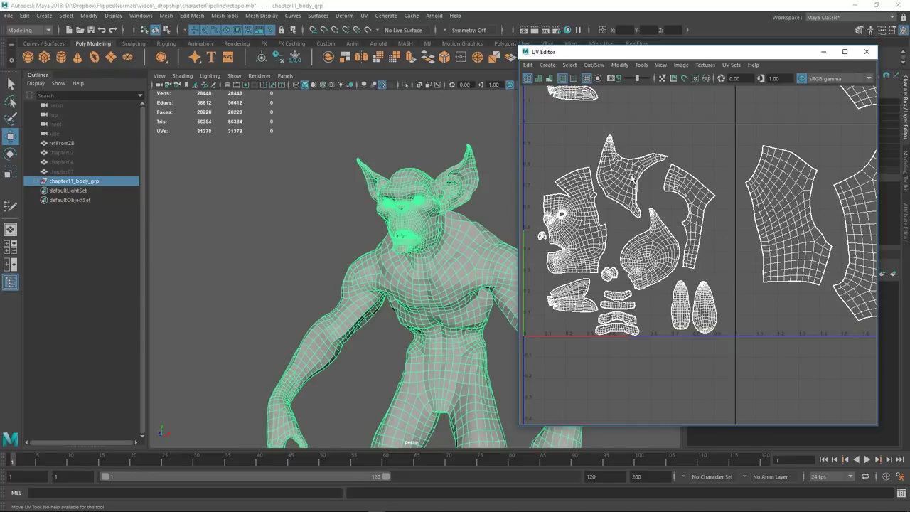
{"action": "scroll", "coordinate": [590, 186], "scroll_direction": "up", "scroll_amount": 2}
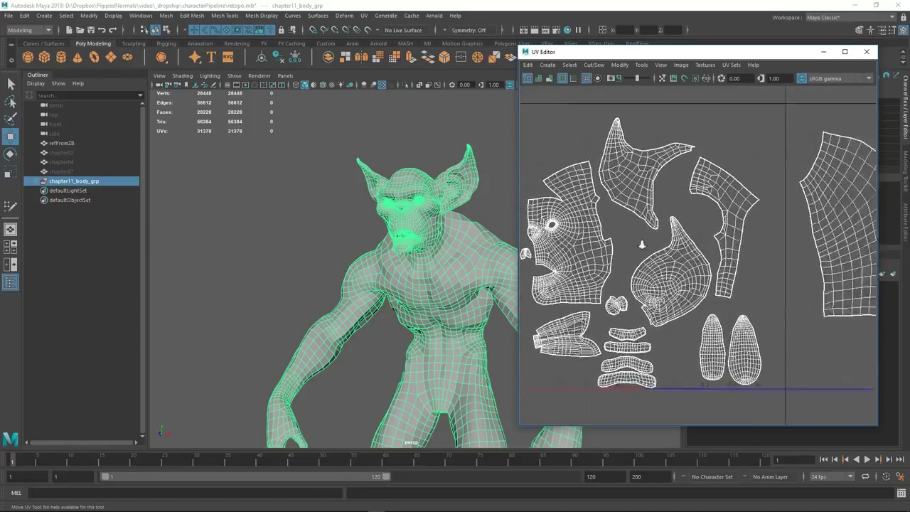
{"action": "scroll", "coordinate": [440, 208], "scroll_direction": "up", "scroll_amount": 1}
Examine the chapter11 body's face and eye wireframe up close beside its UV layout
{"action": "scroll", "coordinate": [441, 208], "scroll_direction": "up", "scroll_amount": 10}
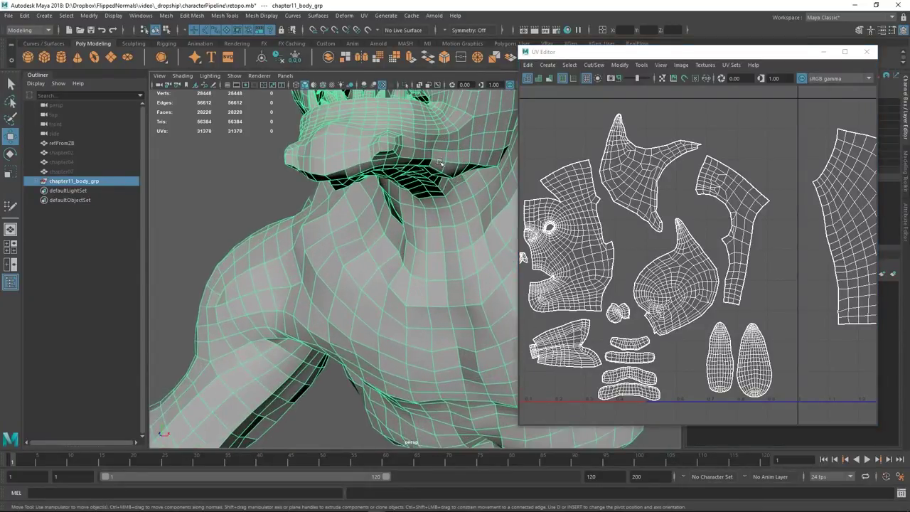
{"action": "scroll", "coordinate": [429, 318], "scroll_direction": "down", "scroll_amount": 10}
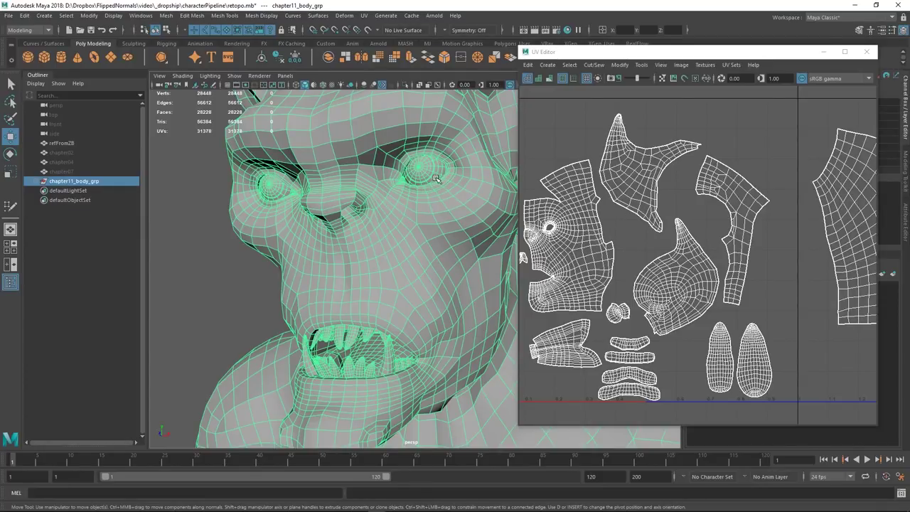
{"action": "middle_click_drag", "start_coordinate": [440, 178], "coordinate": [386, 212], "text": "alt"}
{"action": "right_click_drag", "start_coordinate": [387, 212], "coordinate": [461, 256], "text": "alt"}
{"action": "left_click_drag", "start_coordinate": [461, 256], "coordinate": [469, 283], "text": "alt"}
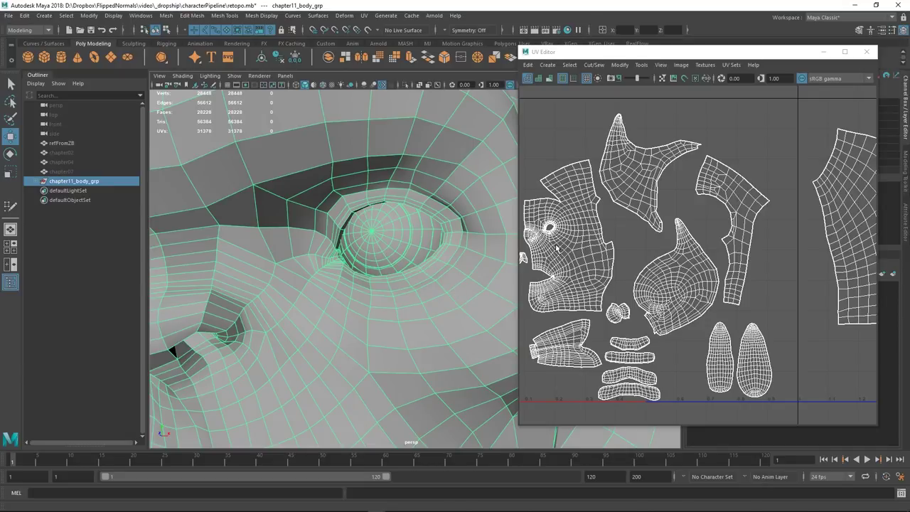
Try scaling up the face's UV shell, and undo the scaling
{"action": "mouse_move", "coordinate": [565, 248]}
{"action": "right_mouse_down"}
{"action": "mouse_move", "coordinate": [526, 246]}
{"action": "mouse_move", "coordinate": [569, 250]}
{"action": "right_mouse_up"}
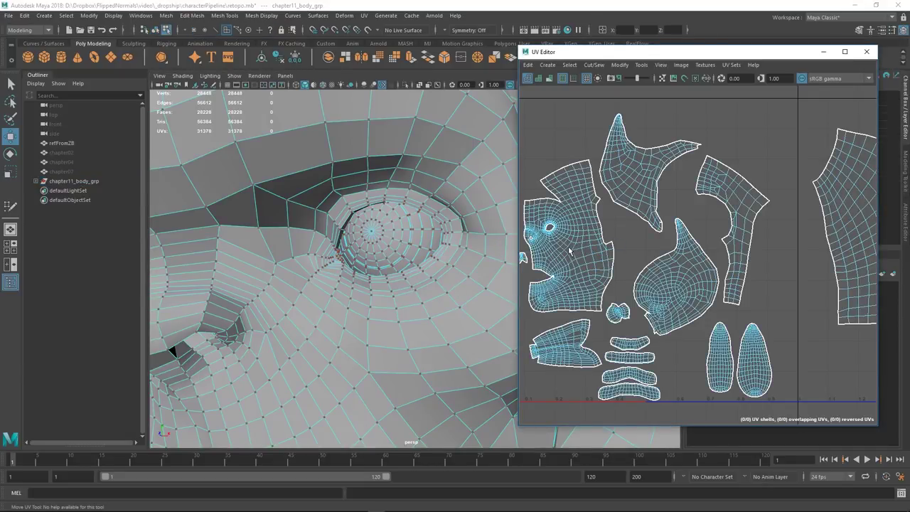
{"action": "double_click", "coordinate": [569, 250]}
{"action": "key", "text": "r"}
{"action": "left_click_drag", "start_coordinate": [569, 237], "coordinate": [629, 208]}
{"action": "key", "text": "ctrl+z"}
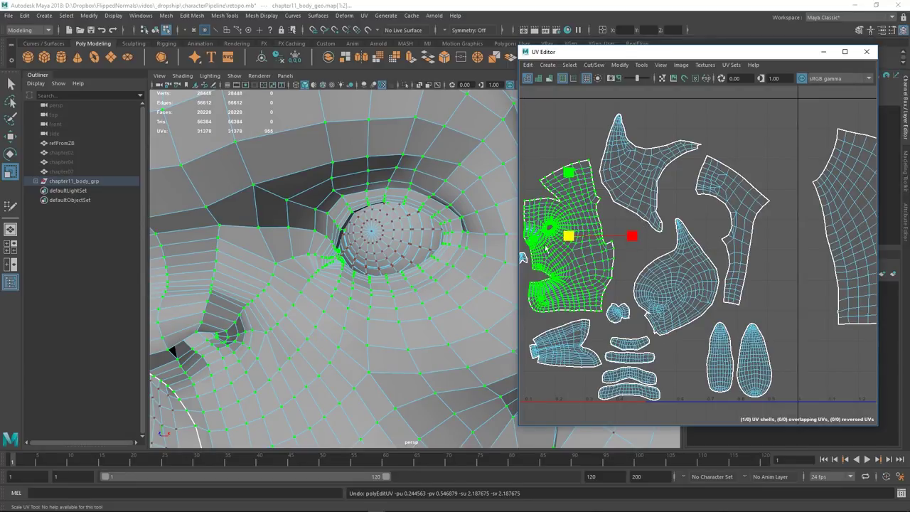
Return to object selection and examine the head's UV tile alongside its neighbouring tiles
{"action": "right_click_drag", "start_coordinate": [460, 275], "coordinate": [497, 215]}
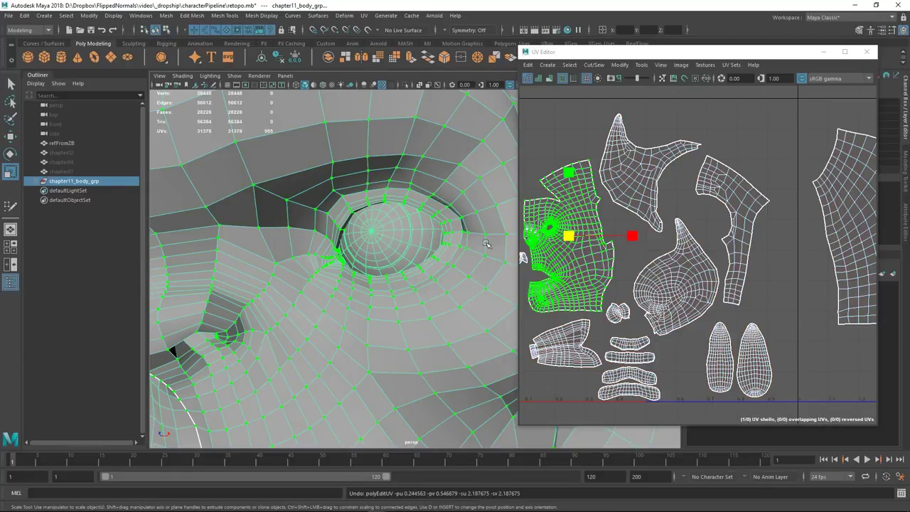
{"action": "mouse_move", "coordinate": [497, 273]}
{"action": "left_mouse_down", "text": "alt"}
{"action": "mouse_move", "coordinate": [449, 272]}
{"action": "mouse_move", "coordinate": [507, 259]}
{"action": "left_mouse_up", "text": "alt"}
{"action": "scroll", "coordinate": [750, 373], "scroll_direction": "down", "scroll_amount": 4}
{"action": "right_click_drag", "start_coordinate": [703, 305], "coordinate": [745, 304], "text": "alt"}
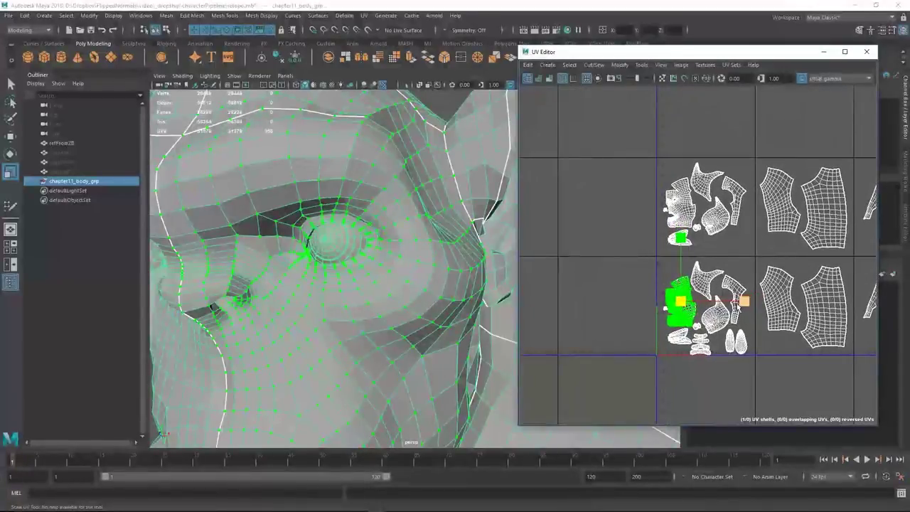
{"action": "middle_click_drag", "start_coordinate": [746, 304], "coordinate": [651, 241], "text": "alt"}
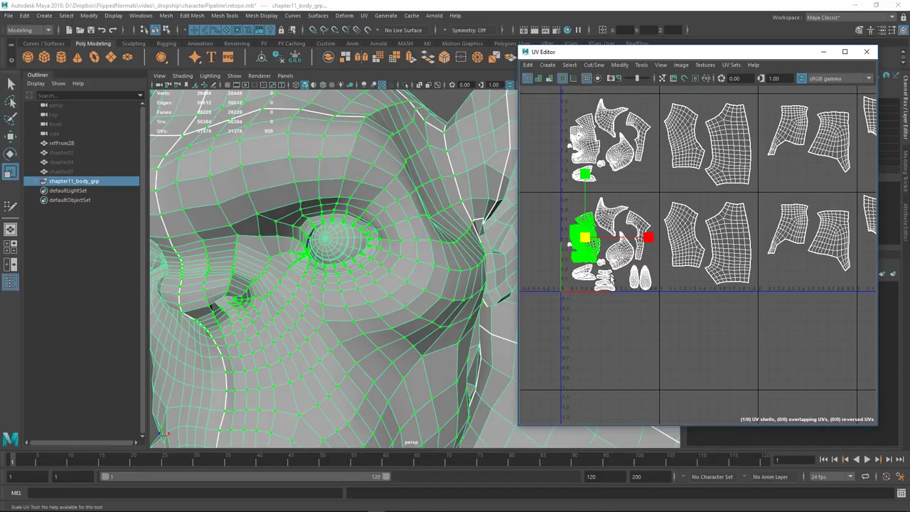
Clear the selection, select only chapter11_body_geo and examine its head UV shells
{"action": "right_click_drag", "start_coordinate": [415, 267], "coordinate": [449, 208]}
{"action": "left_click", "coordinate": [439, 111]}
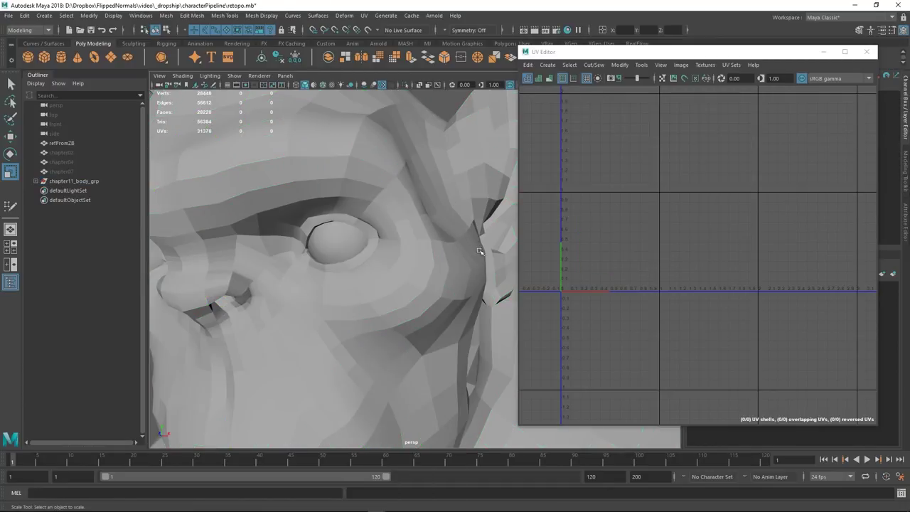
{"action": "left_click", "coordinate": [448, 256]}
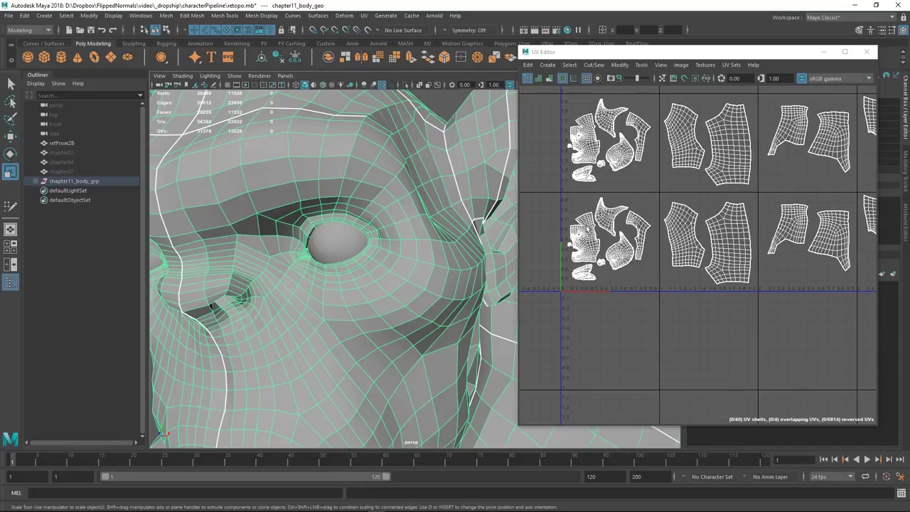
{"action": "scroll", "coordinate": [587, 237], "scroll_direction": "up", "scroll_amount": 5}
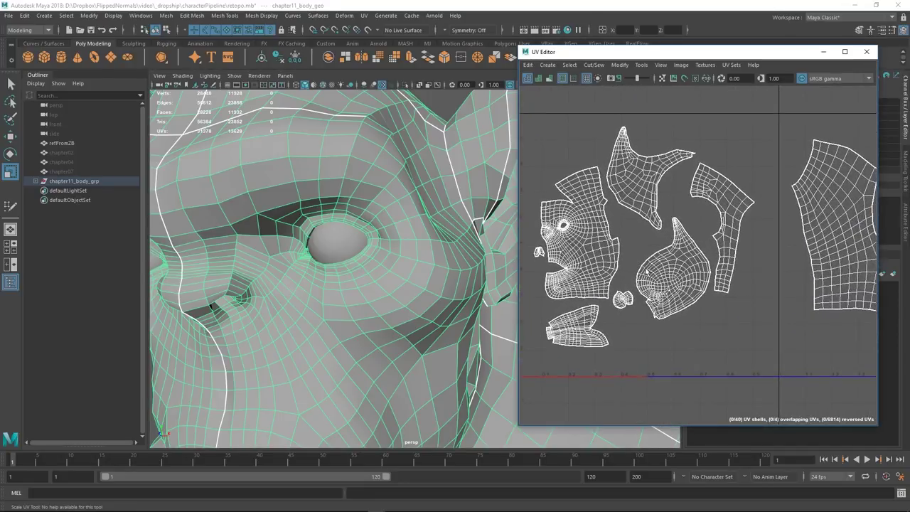
{"action": "middle_click_drag", "start_coordinate": [645, 270], "coordinate": [664, 287], "text": "alt"}
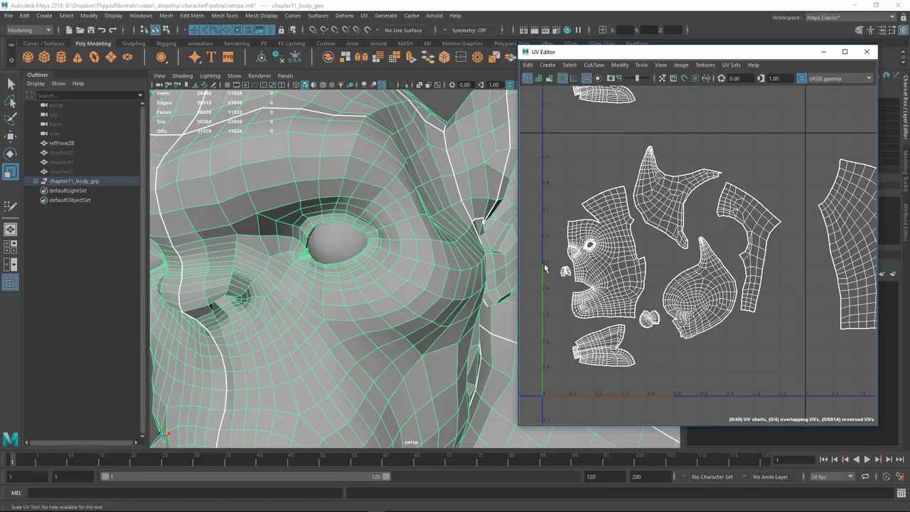
Examine the chapter11 body's wireframe around the face, mouth and upper chest from the front
{"action": "left_click_drag", "start_coordinate": [416, 268], "coordinate": [430, 274], "text": "alt"}
{"action": "right_click_drag", "start_coordinate": [453, 294], "coordinate": [382, 259], "text": "alt"}
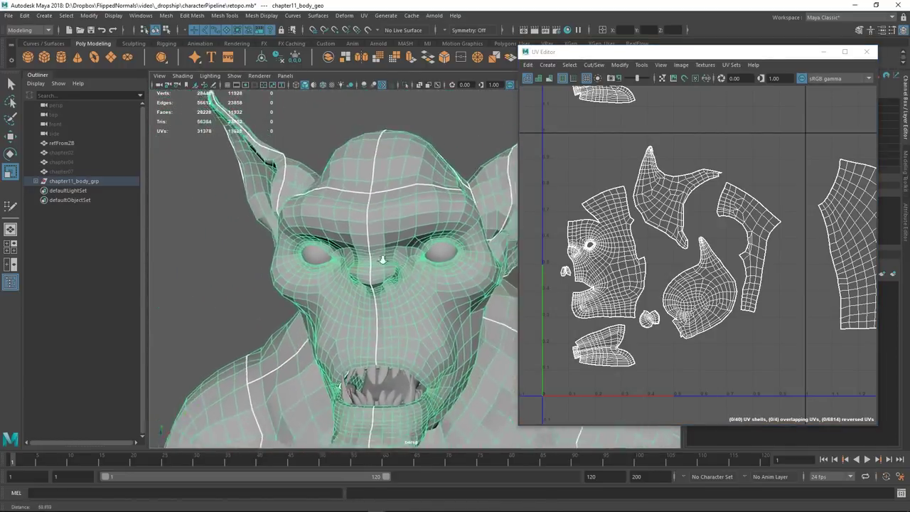
{"action": "middle_click_drag", "start_coordinate": [382, 259], "coordinate": [389, 176], "text": "alt"}
{"action": "right_click_drag", "start_coordinate": [413, 268], "coordinate": [451, 276], "text": "alt"}
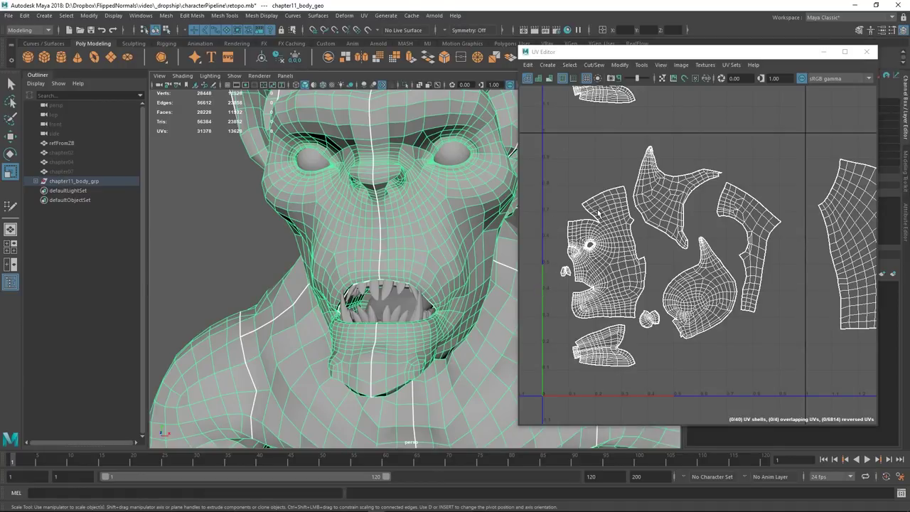
{"action": "middle_click_drag", "start_coordinate": [438, 269], "coordinate": [377, 268], "text": "alt"}
{"action": "right_click_drag", "start_coordinate": [438, 280], "coordinate": [385, 257], "text": "alt"}
{"action": "left_click", "coordinate": [468, 265]}
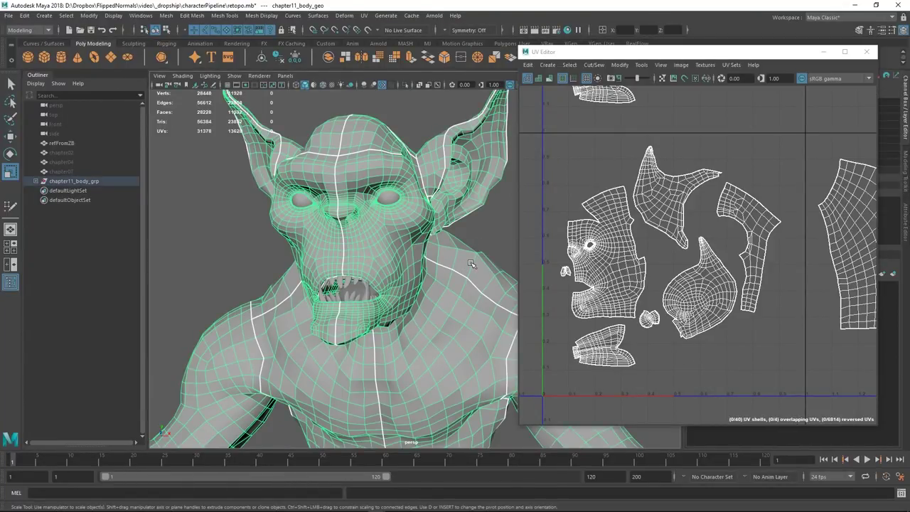
Compare the body's overview of UV tiles with the seams around its head, ear and neck
{"action": "middle_click_drag", "start_coordinate": [680, 265], "coordinate": [601, 256], "text": "alt"}
{"action": "right_click_drag", "start_coordinate": [724, 297], "coordinate": [646, 252], "text": "alt"}
{"action": "middle_click_drag", "start_coordinate": [685, 231], "coordinate": [601, 194], "text": "alt"}
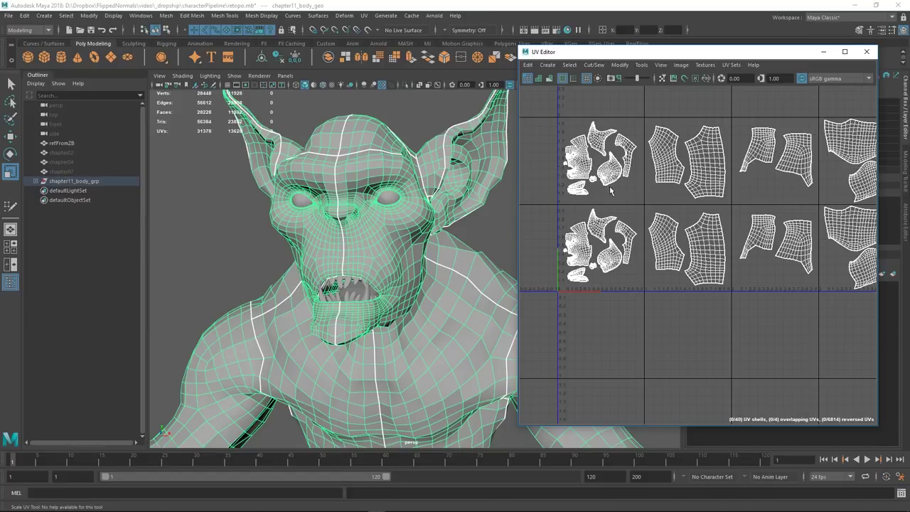
{"action": "left_click_drag", "start_coordinate": [439, 270], "coordinate": [275, 201], "text": "alt"}
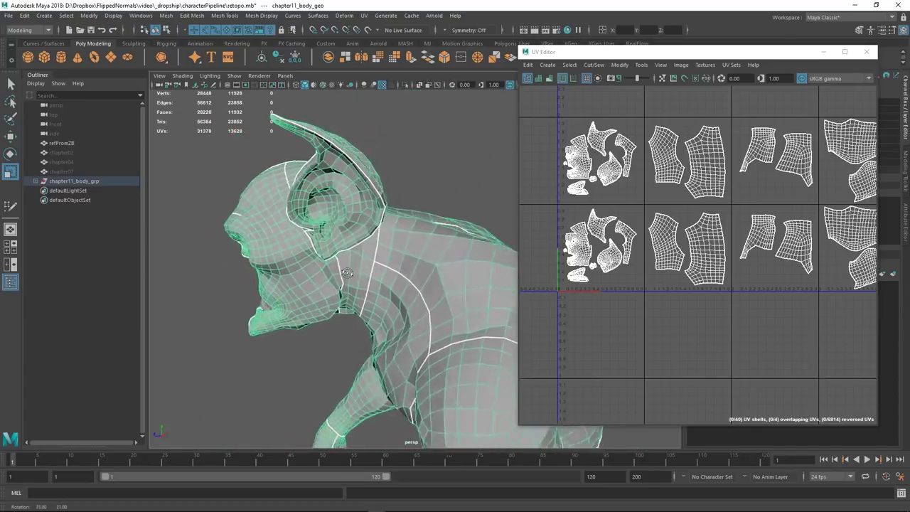
{"action": "left_click_drag", "start_coordinate": [426, 235], "coordinate": [497, 235], "text": "alt"}
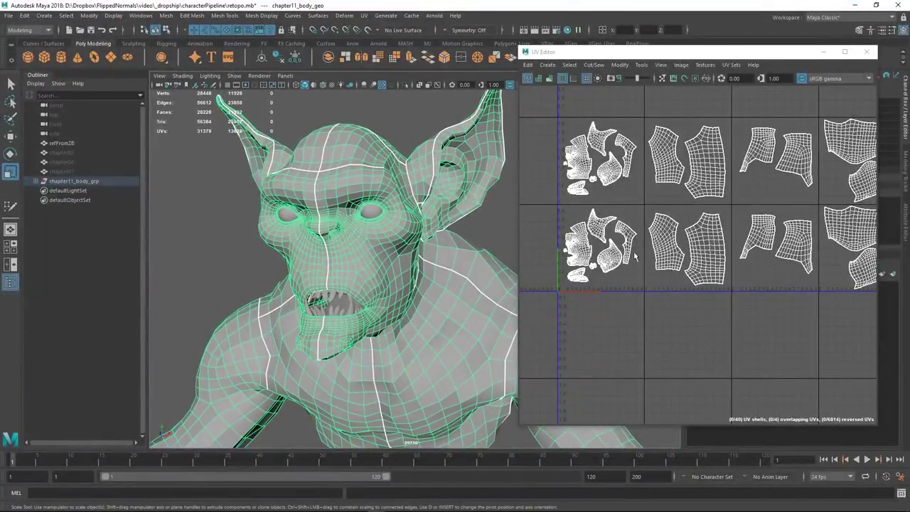
Examine the head tile's face, ear and neck UV shells up close against the matching seams on the model
{"action": "left_click", "coordinate": [607, 240]}
{"action": "scroll", "coordinate": [553, 238], "scroll_direction": "up", "scroll_amount": 3}
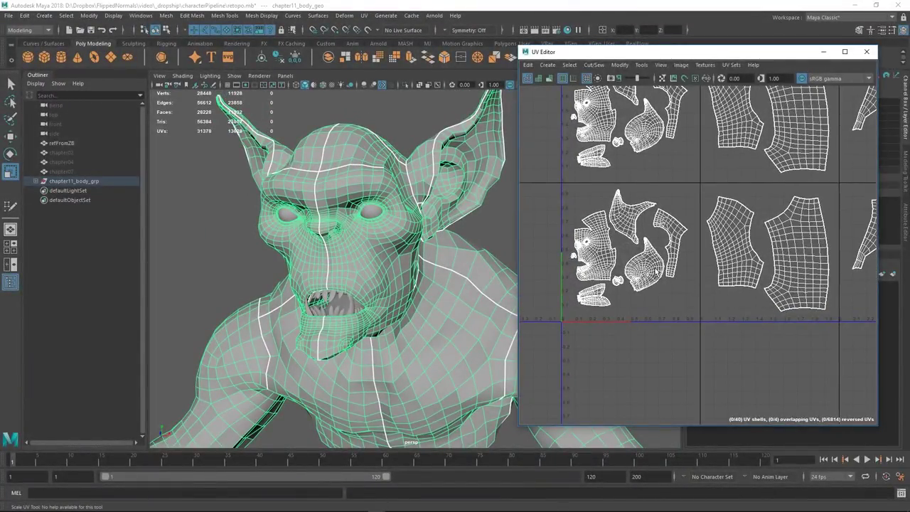
{"action": "scroll", "coordinate": [646, 257], "scroll_direction": "up", "scroll_amount": 2}
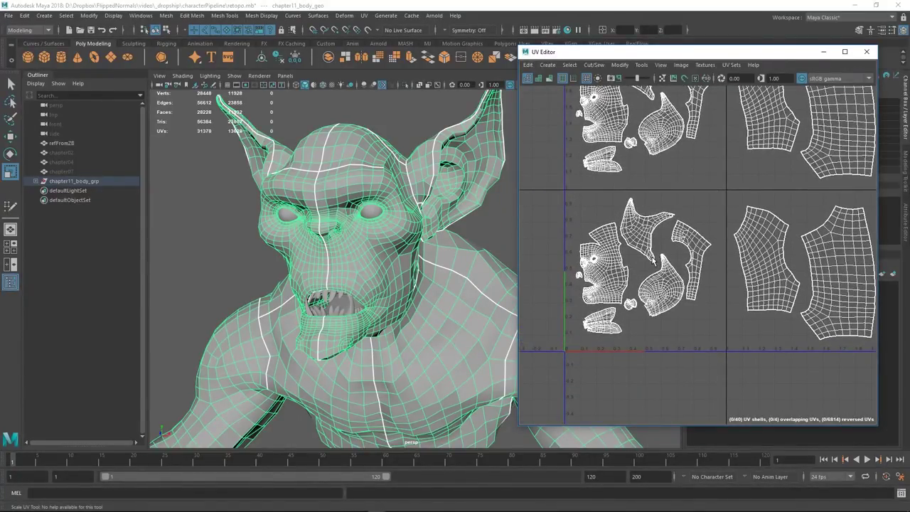
{"action": "scroll", "coordinate": [649, 261], "scroll_direction": "up", "scroll_amount": 4}
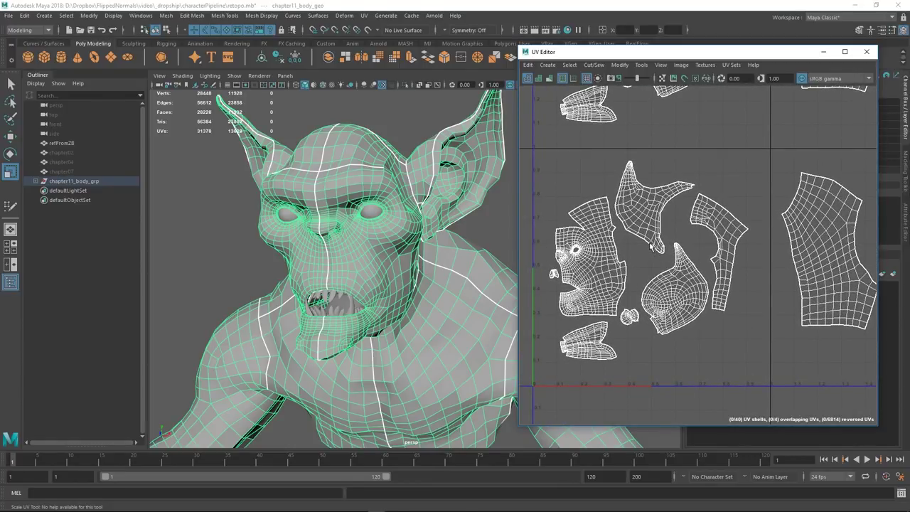
{"action": "left_click_drag", "start_coordinate": [427, 241], "coordinate": [344, 238], "text": "alt"}
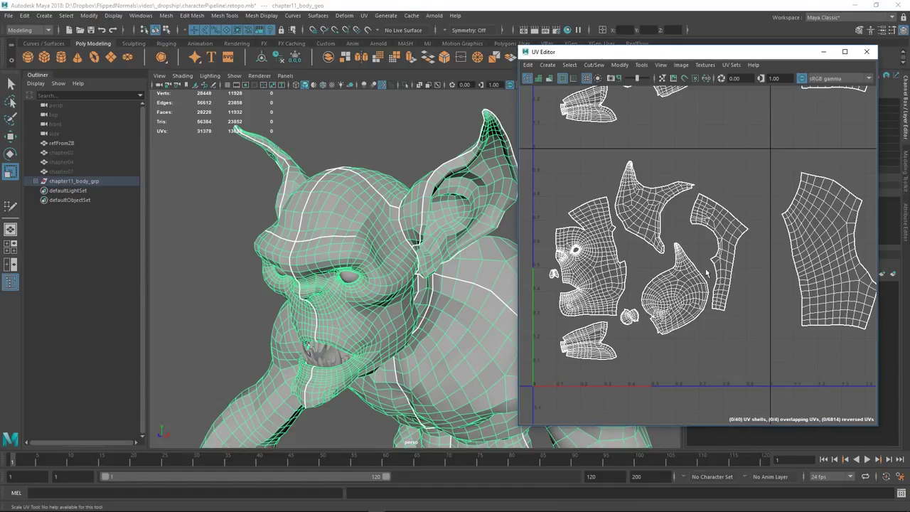
{"action": "scroll", "coordinate": [678, 256], "scroll_direction": "up", "scroll_amount": 2}
{"action": "scroll", "coordinate": [682, 264], "scroll_direction": "up", "scroll_amount": 3}
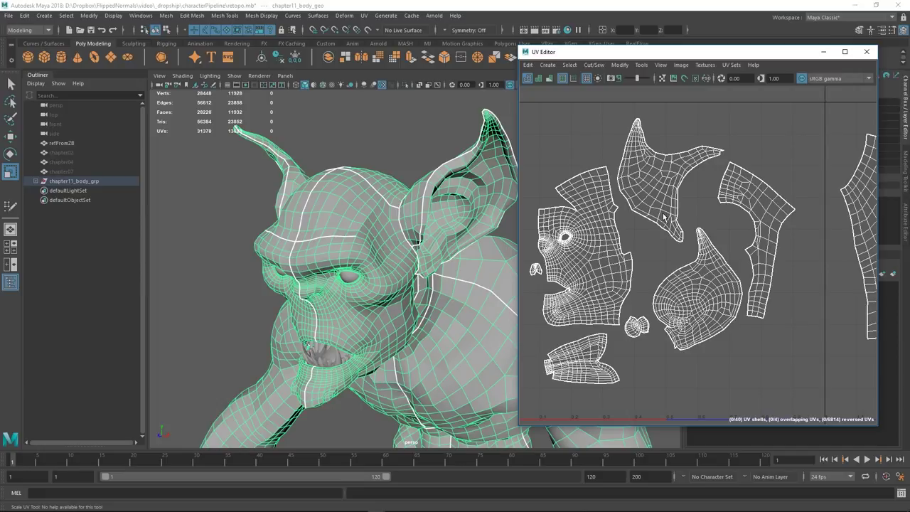
{"action": "left_click_drag", "start_coordinate": [433, 289], "coordinate": [400, 285], "text": "alt"}
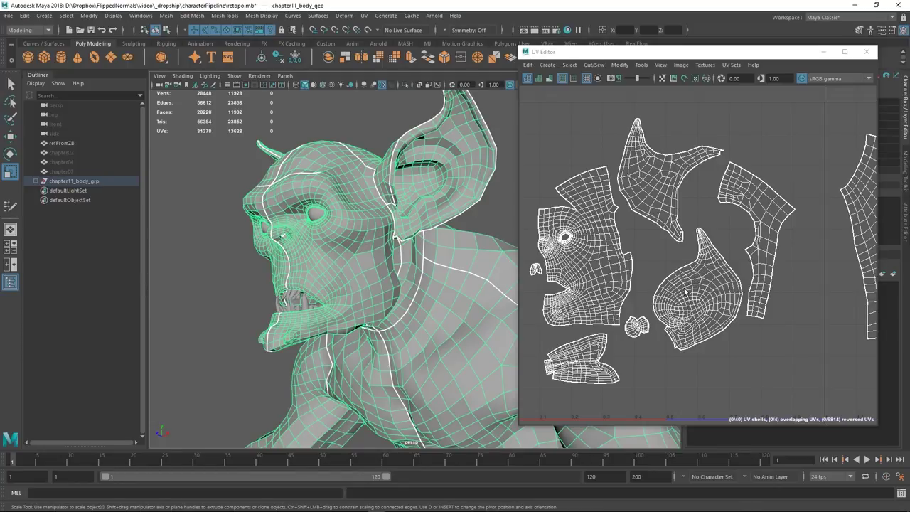
Survey the UV tiles beside the head tile and return to the head's UV shells
{"action": "right_click_drag", "start_coordinate": [723, 261], "coordinate": [555, 213], "text": "alt"}
{"action": "middle_click_drag", "start_coordinate": [639, 241], "coordinate": [615, 248], "text": "alt"}
{"action": "right_click_drag", "start_coordinate": [640, 252], "coordinate": [564, 212], "text": "alt"}
{"action": "middle_click_drag", "start_coordinate": [605, 282], "coordinate": [607, 255], "text": "alt"}
{"action": "right_click_drag", "start_coordinate": [608, 256], "coordinate": [723, 298], "text": "alt"}
{"action": "middle_click_drag", "start_coordinate": [724, 323], "coordinate": [688, 294], "text": "alt"}
{"action": "right_click_drag", "start_coordinate": [688, 302], "coordinate": [702, 304], "text": "alt"}
{"action": "middle_click_drag", "start_coordinate": [686, 290], "coordinate": [699, 304], "text": "alt"}
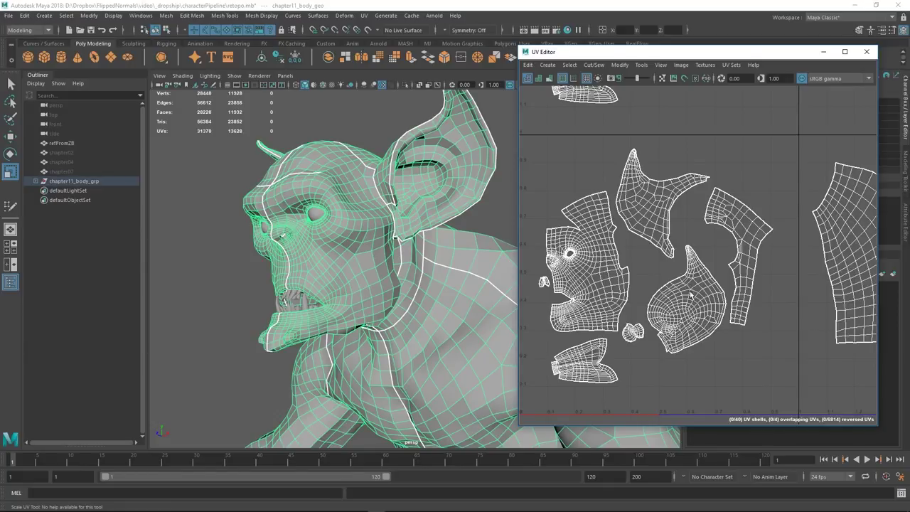
Examine the wireframe and UV seams of the body, arms and legs from the side
{"action": "right_click_drag", "start_coordinate": [457, 306], "coordinate": [402, 308], "text": "alt"}
{"action": "middle_click_drag", "start_coordinate": [435, 317], "coordinate": [385, 246], "text": "alt"}
{"action": "left_click_drag", "start_coordinate": [385, 246], "coordinate": [337, 240], "text": "alt"}
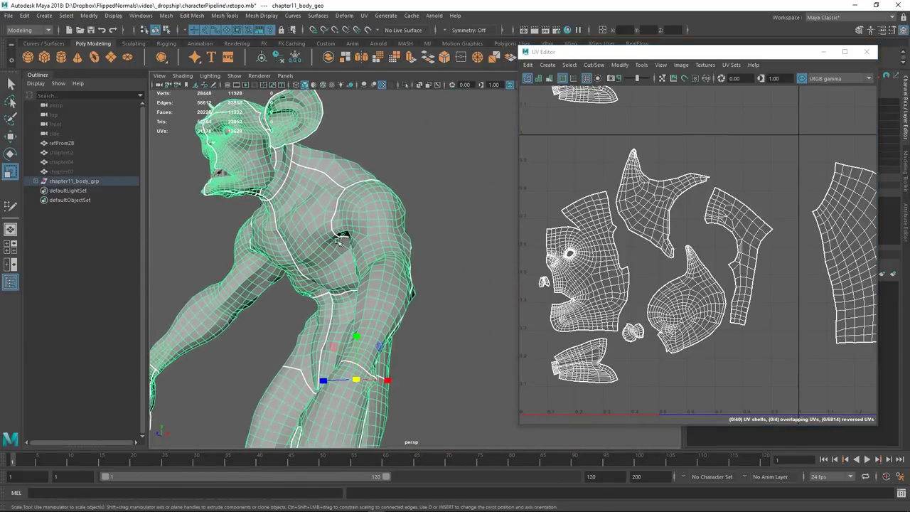
{"action": "middle_click_drag", "start_coordinate": [383, 263], "coordinate": [359, 237], "text": "alt"}
{"action": "right_click_drag", "start_coordinate": [406, 268], "coordinate": [357, 241], "text": "alt"}
{"action": "middle_click_drag", "start_coordinate": [386, 274], "coordinate": [392, 253], "text": "alt"}
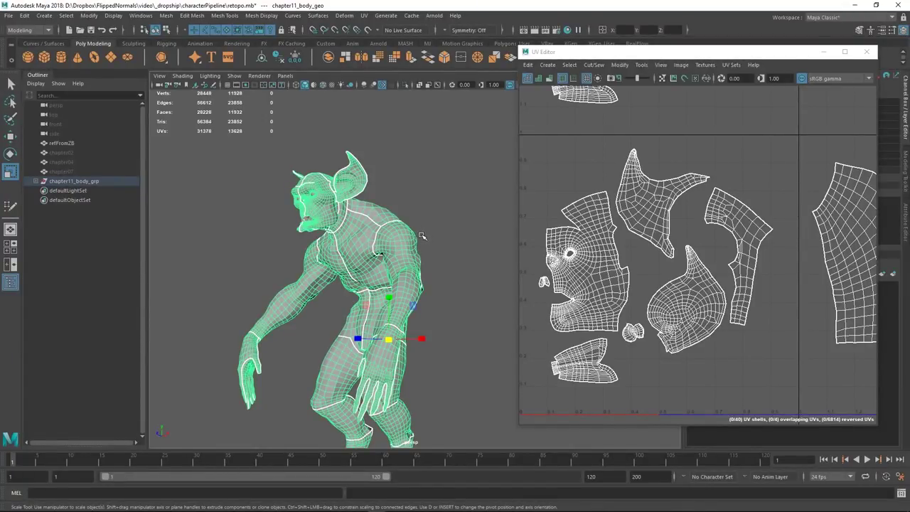
Clear the selection, reselect chapter11_body_geo and examine its two full rows of UV tiles
{"action": "left_click", "coordinate": [423, 241]}
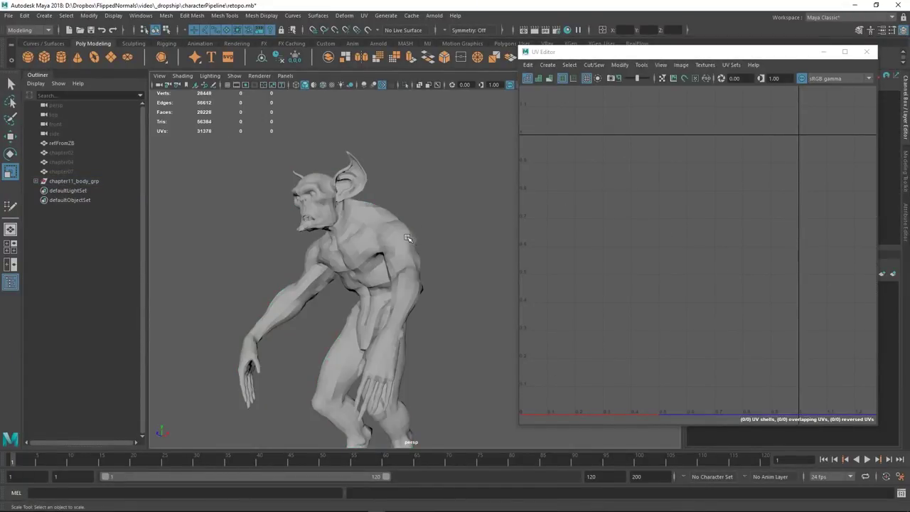
{"action": "left_click", "coordinate": [410, 241]}
{"action": "scroll", "coordinate": [757, 263], "scroll_direction": "up", "scroll_amount": 1}
{"action": "scroll", "coordinate": [592, 120], "scroll_direction": "down", "scroll_amount": 8}
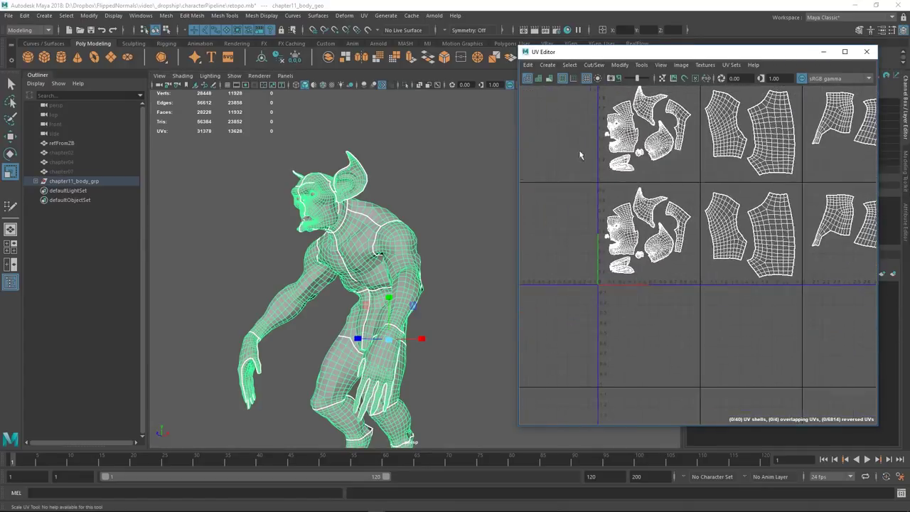
{"action": "middle_click_drag", "start_coordinate": [720, 137], "coordinate": [635, 216], "text": "alt"}
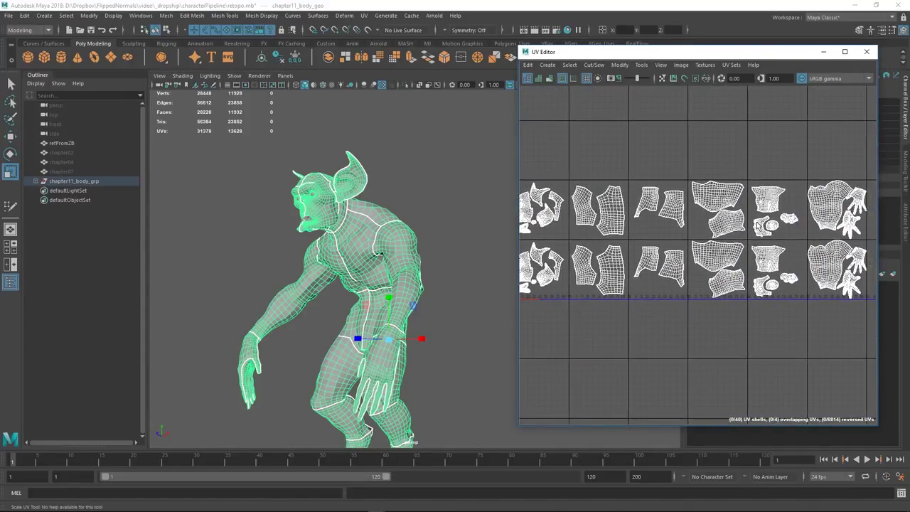
{"action": "right_click_drag", "start_coordinate": [753, 224], "coordinate": [685, 203], "text": "alt"}
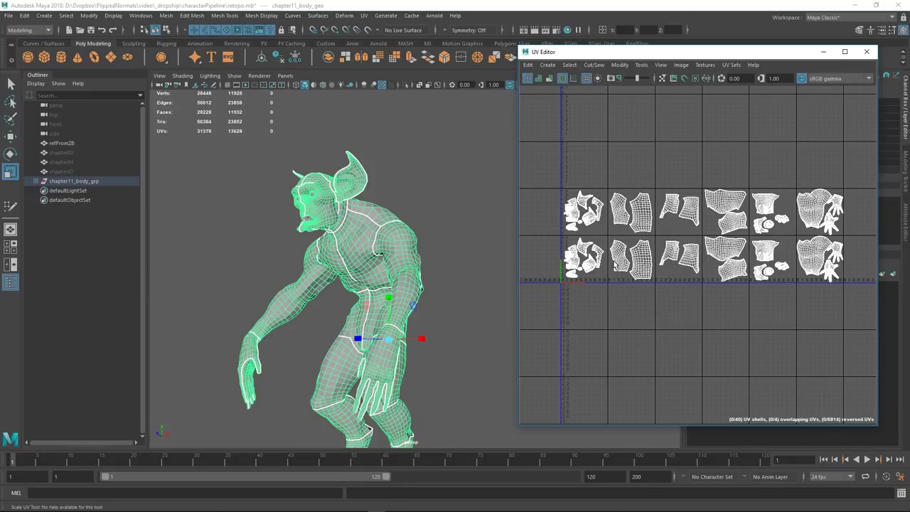
{"action": "scroll", "coordinate": [668, 313], "scroll_direction": "up", "scroll_amount": 6}
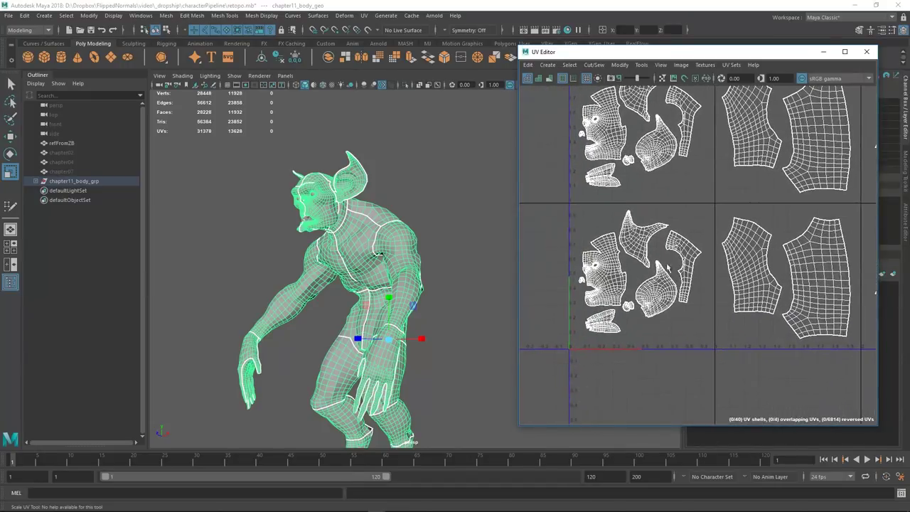
Examine the torso and arm seams from the front beside the head and torso UV tiles
{"action": "scroll", "coordinate": [645, 261], "scroll_direction": "up", "scroll_amount": 2}
{"action": "left_click_drag", "start_coordinate": [384, 225], "coordinate": [435, 167], "text": "alt"}
{"action": "scroll", "coordinate": [436, 163], "scroll_direction": "up", "scroll_amount": 3}
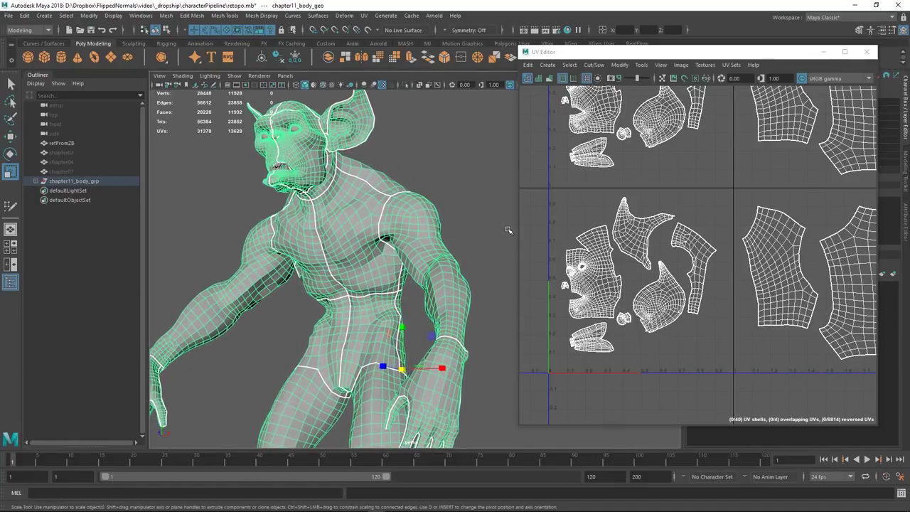
{"action": "left_click", "coordinate": [615, 220]}
Switch to ZBrush and examine the chapter10 sculpt's head and torso, showing its polyframe and hiding it again
{"action": "key", "text": "alt+Tab"}
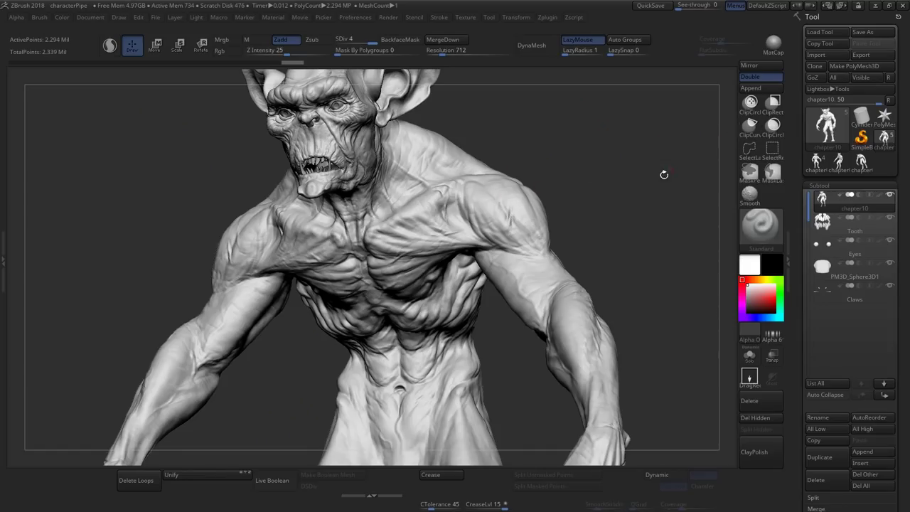
{"action": "left_click_drag", "start_coordinate": [587, 185], "coordinate": [575, 196]}
{"action": "mouse_move", "coordinate": [546, 157]}
{"action": "left_mouse_down"}
{"action": "mouse_move", "coordinate": [615, 203]}
{"action": "mouse_move", "coordinate": [603, 201]}
{"action": "mouse_move", "coordinate": [603, 235]}
{"action": "mouse_move", "coordinate": [596, 225]}
{"action": "left_mouse_up"}
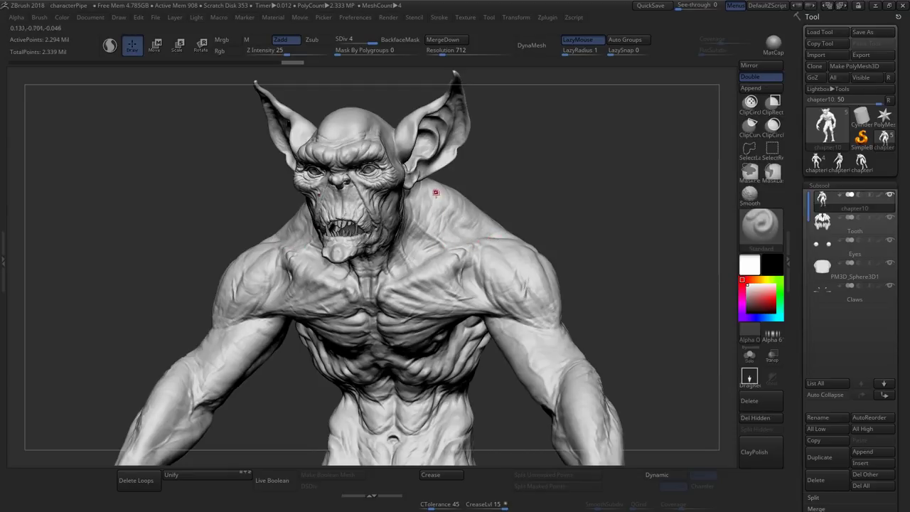
{"action": "key", "text": "shift+f"}
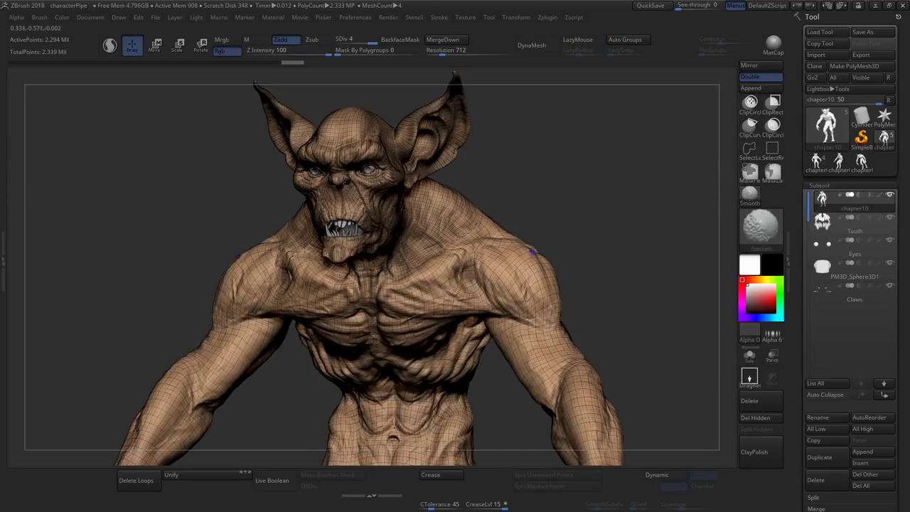
{"action": "key", "text": "shift+f"}
{"action": "left_click_drag", "start_coordinate": [568, 240], "coordinate": [558, 243]}
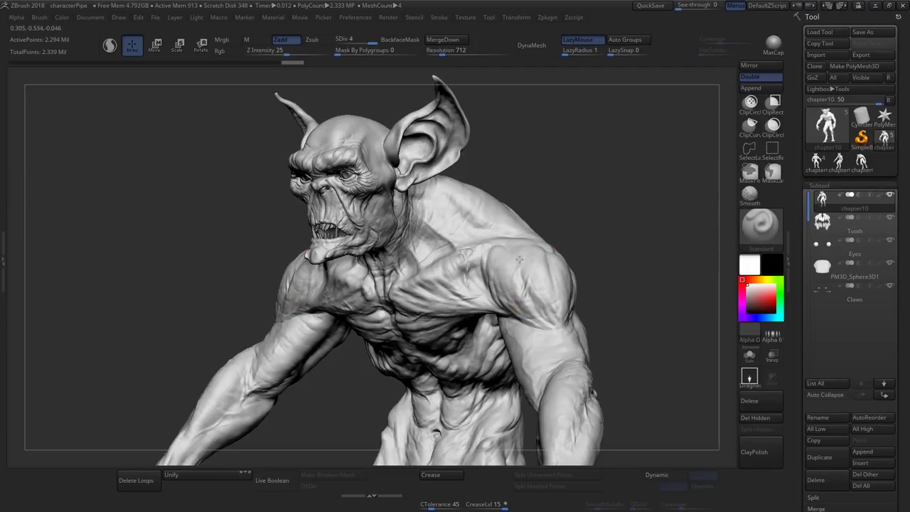
{"action": "right_click_drag", "start_coordinate": [527, 237], "coordinate": [530, 243]}
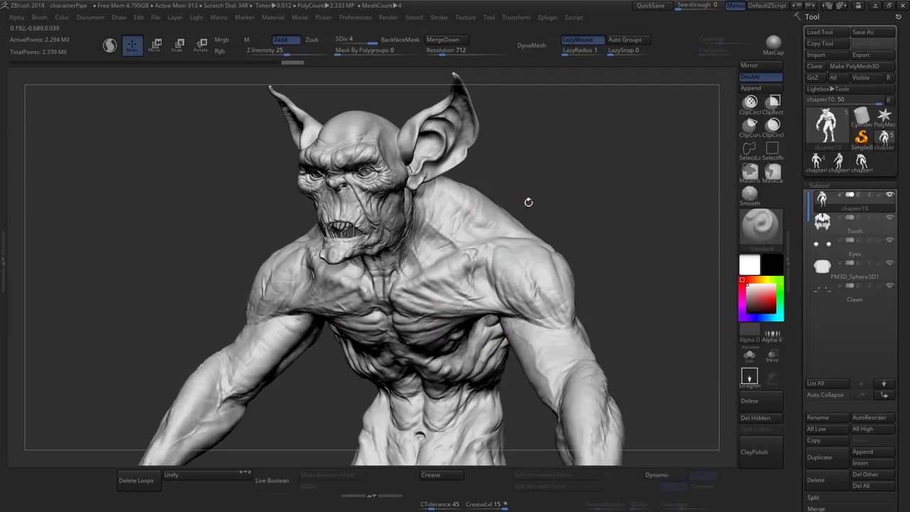
Recheck the chapter10 sculpt's polyframe, and switch to Maya to compare it with the chapter11 body
{"action": "key", "text": "shift+f"}
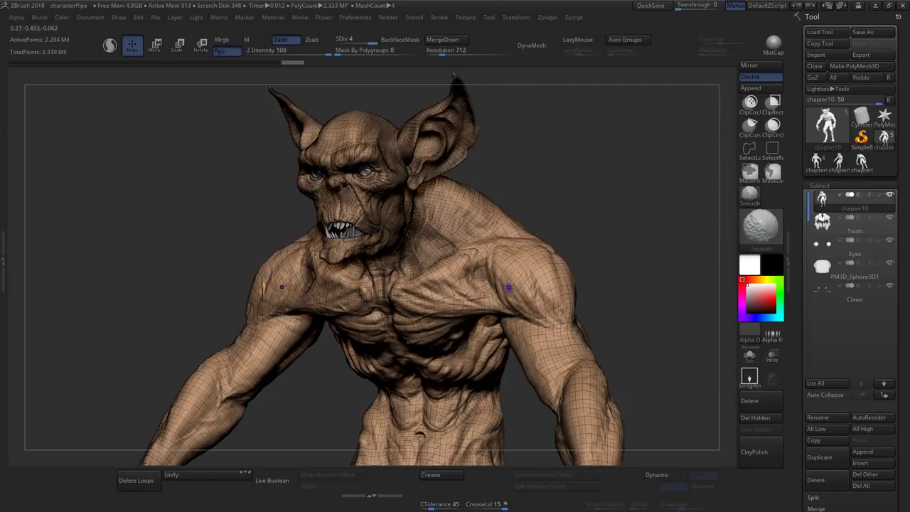
{"action": "key", "text": "shift+f"}
{"action": "key", "text": "l"}
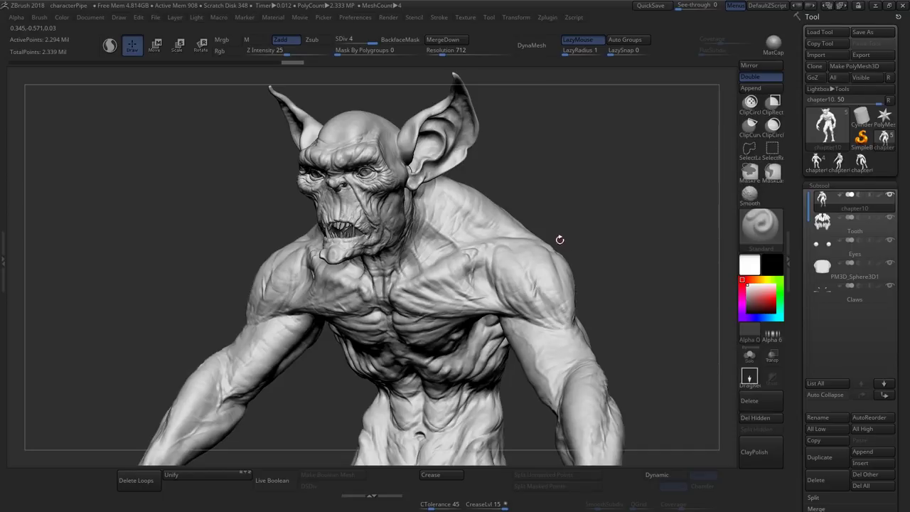
{"action": "right_click_drag", "start_coordinate": [560, 240], "coordinate": [541, 279]}
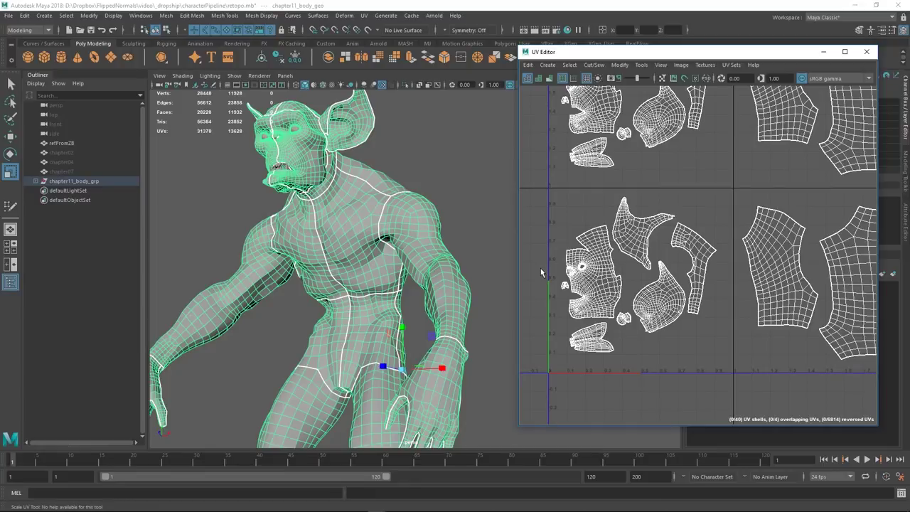
{"action": "left_click", "coordinate": [469, 210]}
{"action": "left_click", "coordinate": [432, 231]}
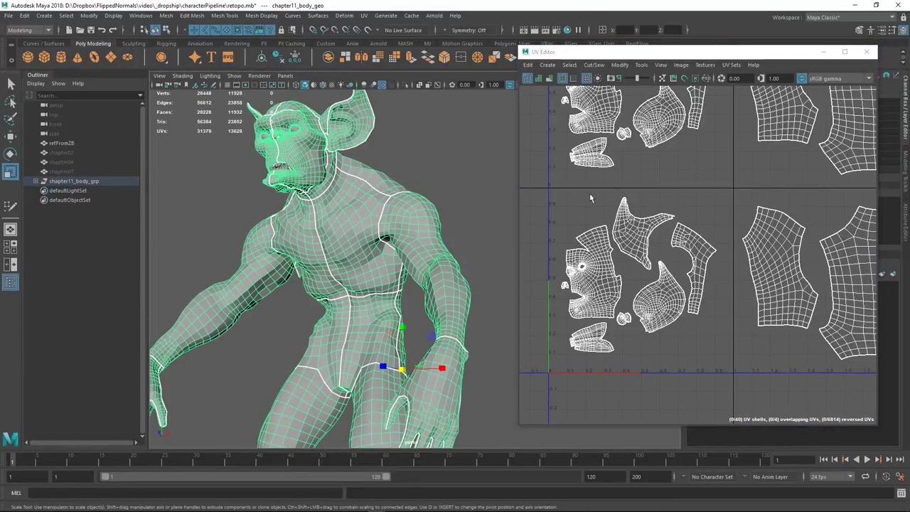
Switch to ZBrush, lower the chapter10 sculpt to subdivision level 1 and show its polyframe
{"action": "key", "text": "alt+Tab"}
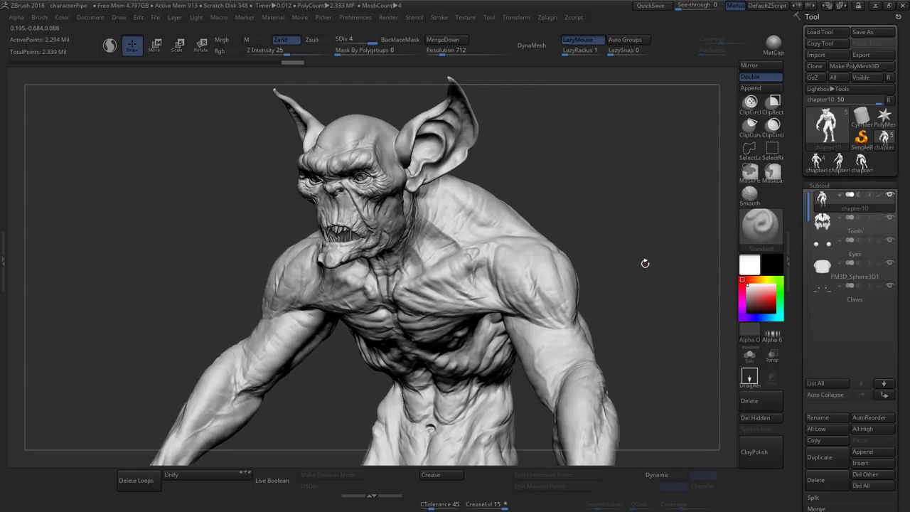
{"action": "key", "text": "shift+d"}
{"action": "key", "text": "shift+d"}
{"action": "key", "text": "shift+d"}
{"action": "key", "text": "shift+f"}
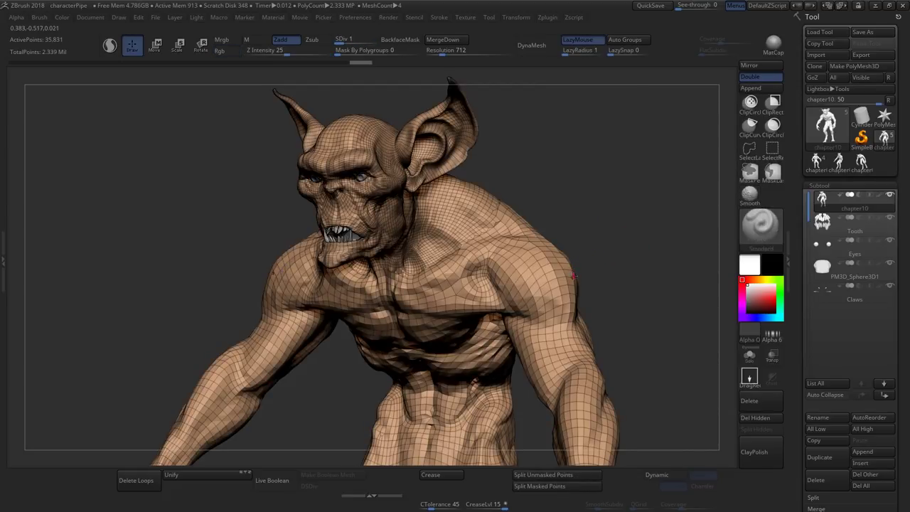
Raise the chapter10 sculpt to subdivision level 4 and hide its polyframe
{"action": "key", "text": "d"}
{"action": "key", "text": "d"}
{"action": "key", "text": "d"}
{"action": "key", "text": "shift+f"}
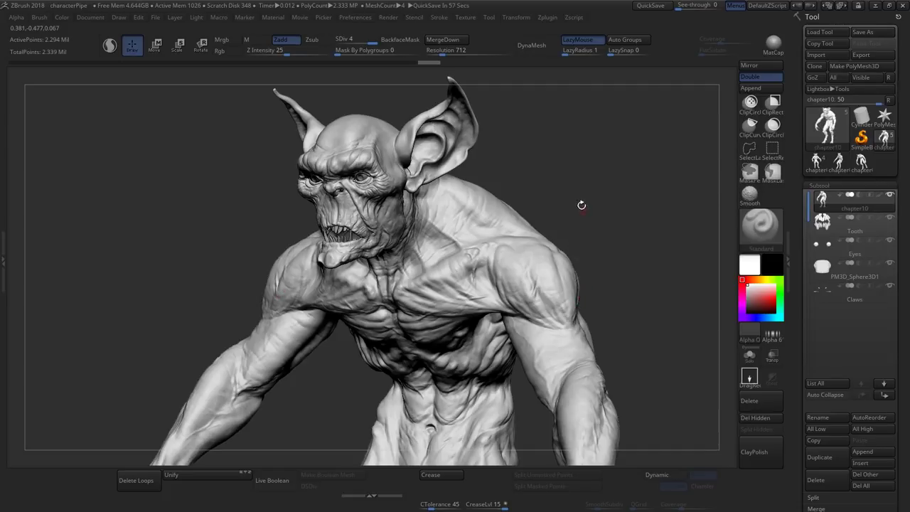
Examine the chapter10 sculpt and look up the Multi Map Exporter plugin
{"action": "left_click_drag", "start_coordinate": [581, 203], "coordinate": [581, 215]}
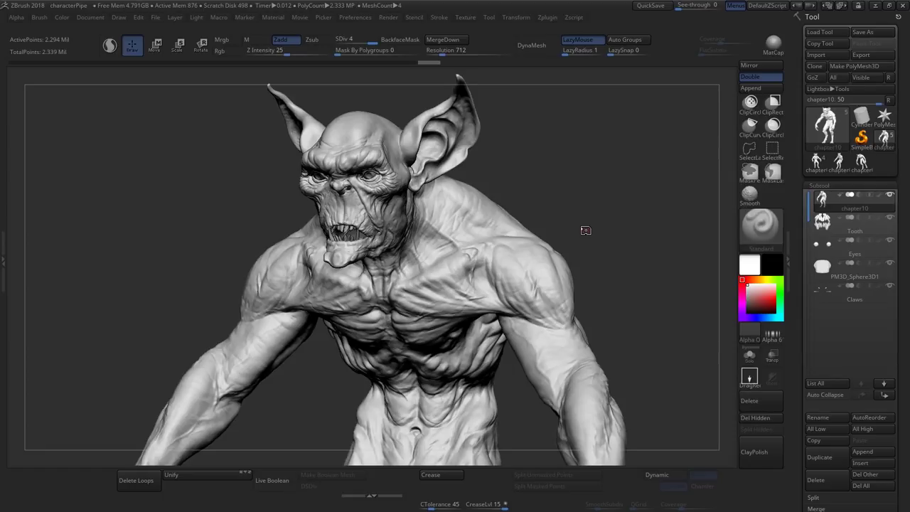
{"action": "left_click", "coordinate": [546, 20]}
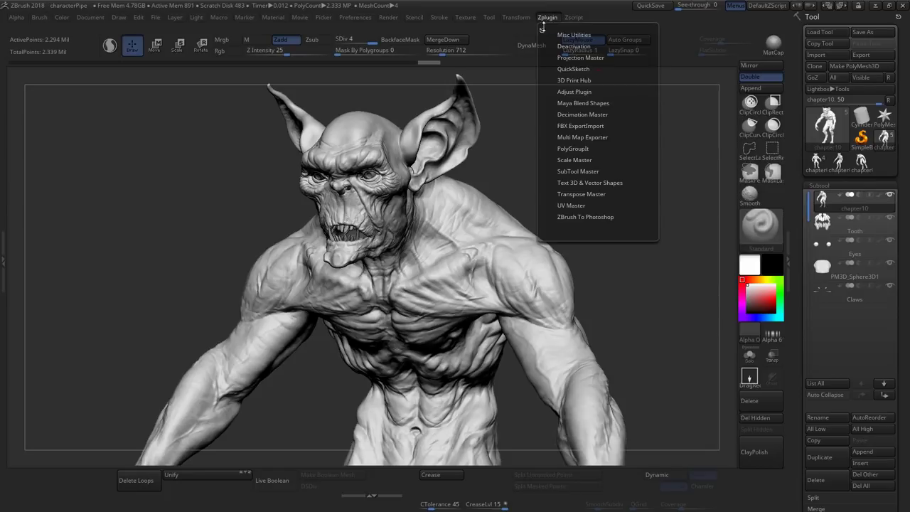
{"action": "left_click", "coordinate": [576, 137]}
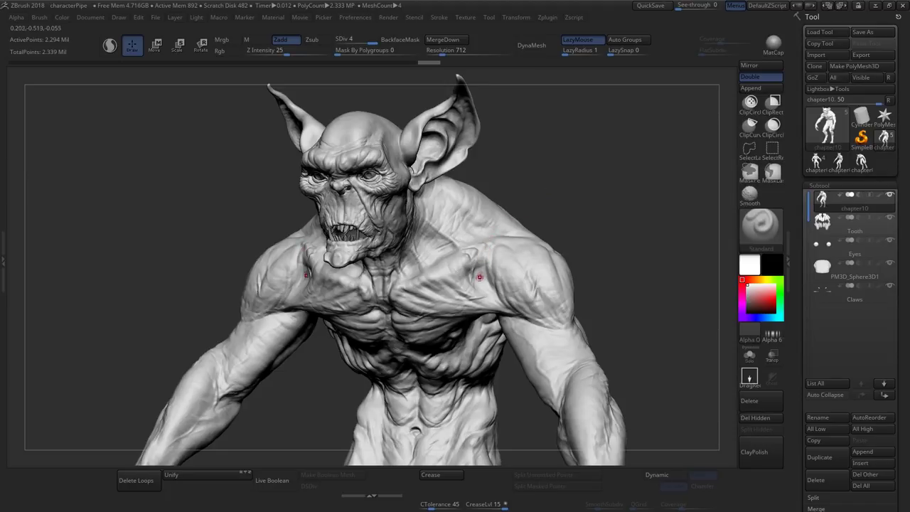
{"action": "right_click_drag", "start_coordinate": [519, 248], "coordinate": [520, 248]}
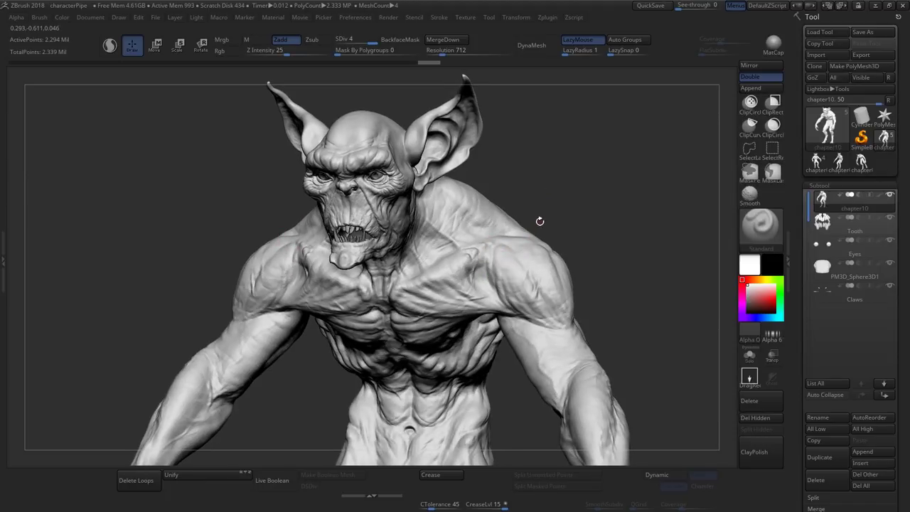
Switch to Substance Painter and examine the creature's complete painted texture layout in the 2D view
{"action": "key", "text": "alt+Tab"}
{"action": "key", "text": "alt+Tab"}
{"action": "key", "text": "alt+Tab"}
{"action": "key", "text": "alt+Tab"}
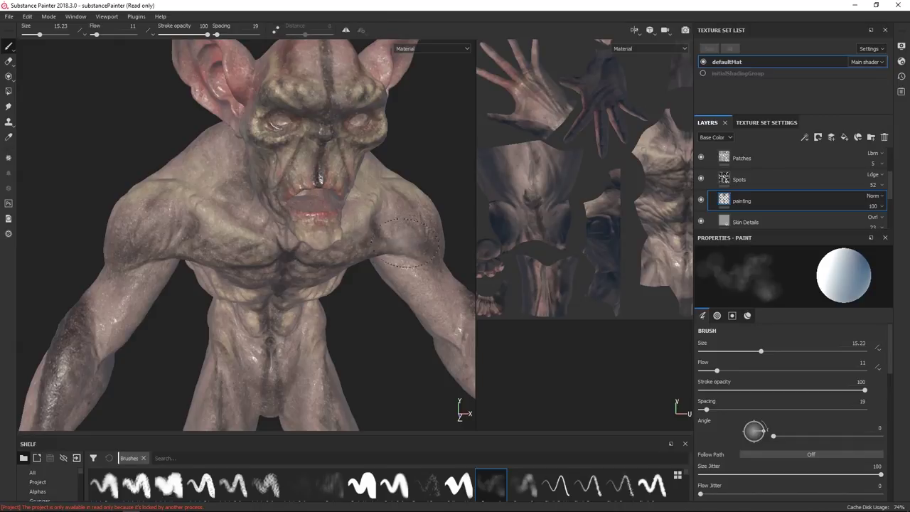
{"action": "middle_click_drag", "start_coordinate": [604, 247], "coordinate": [621, 258]}
{"action": "right_click_drag", "start_coordinate": [621, 259], "coordinate": [590, 221], "text": "alt"}
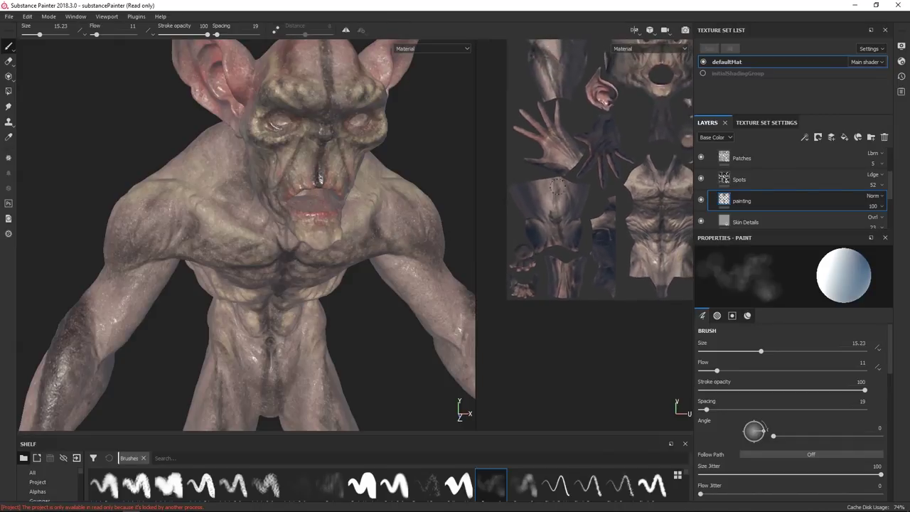
{"action": "middle_click_drag", "start_coordinate": [622, 221], "coordinate": [582, 264], "text": "alt"}
{"action": "right_click_drag", "start_coordinate": [630, 251], "coordinate": [606, 247], "text": "alt"}
{"action": "scroll", "coordinate": [607, 246], "scroll_direction": "down", "scroll_amount": 2}
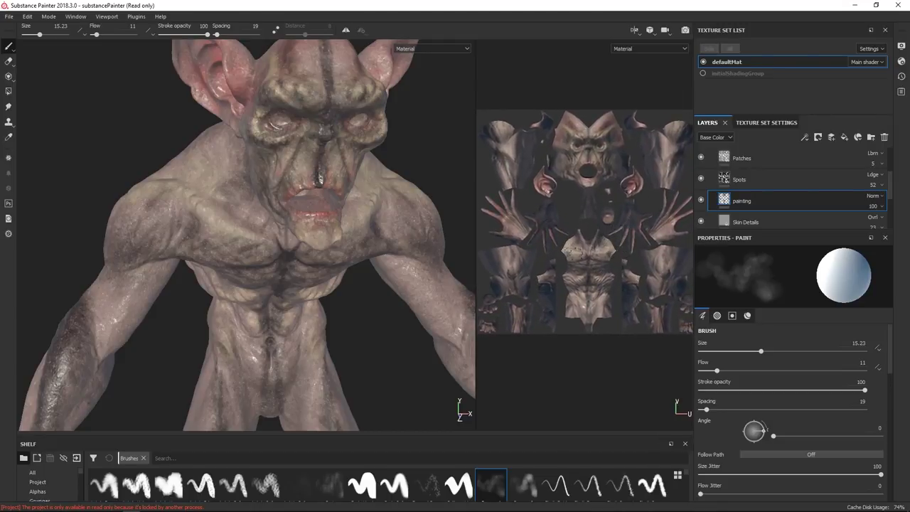
Widen the 2D view slightly and rotate the environment lighting around the creature
{"action": "left_click_drag", "start_coordinate": [475, 255], "coordinate": [465, 255]}
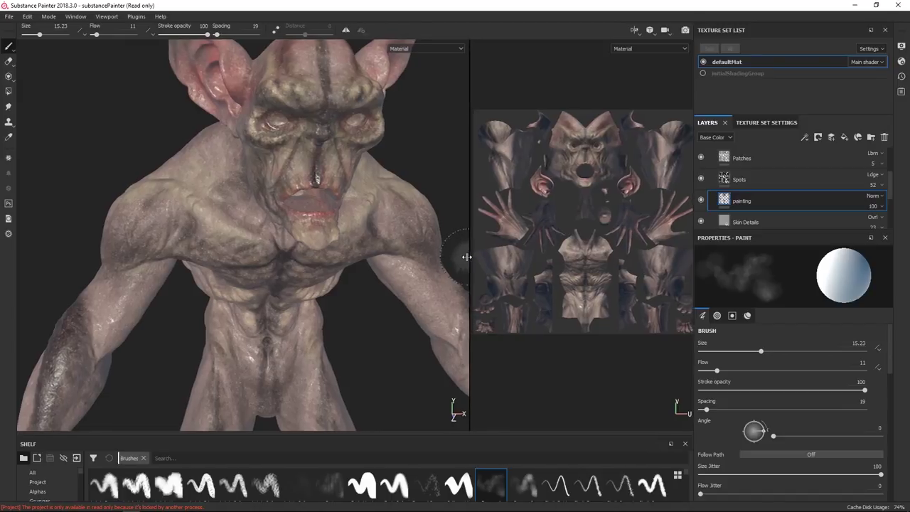
{"action": "mouse_move", "coordinate": [401, 231]}
{"action": "right_mouse_down", "text": "shift"}
{"action": "mouse_move", "coordinate": [367, 229]}
{"action": "mouse_move", "coordinate": [406, 213]}
{"action": "right_mouse_up", "text": "shift"}
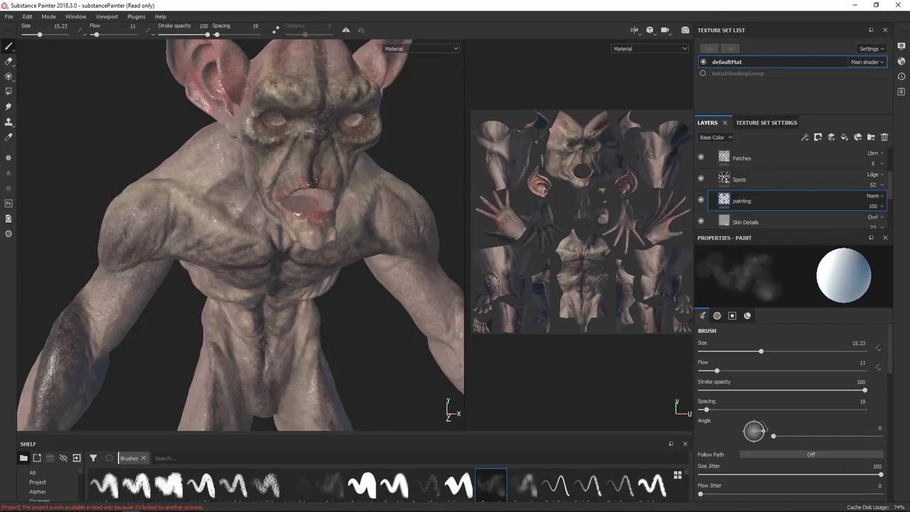
{"action": "left_click_drag", "start_coordinate": [402, 262], "coordinate": [374, 251], "text": "alt"}
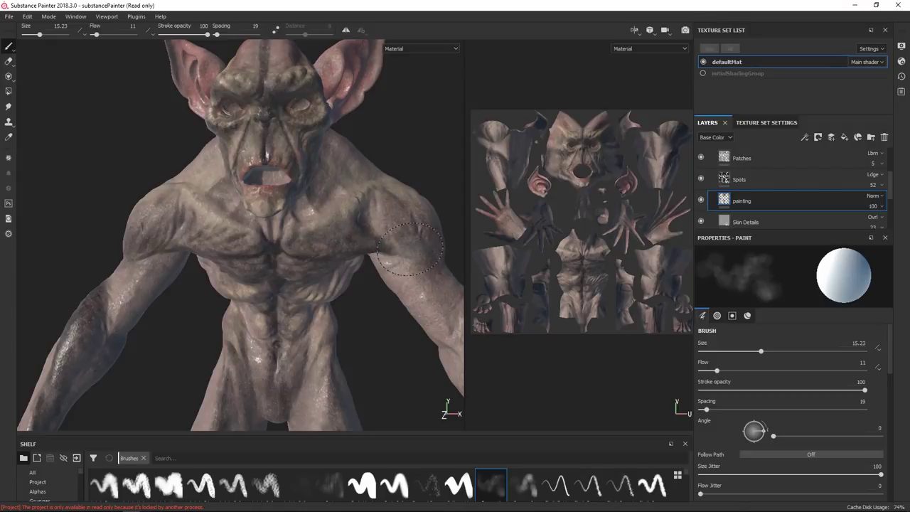
Reduce the brush size to 4.96 and try a stroke across the chest on the painting layer, undoing it
{"action": "right_click_drag", "start_coordinate": [409, 249], "coordinate": [373, 250], "text": "ctrl"}
{"action": "mouse_move", "coordinate": [409, 249]}
{"action": "left_mouse_down"}
{"action": "mouse_move", "coordinate": [373, 253]}
{"action": "mouse_move", "coordinate": [421, 240]}
{"action": "mouse_move", "coordinate": [371, 189]}
{"action": "mouse_move", "coordinate": [291, 266]}
{"action": "mouse_move", "coordinate": [245, 235]}
{"action": "left_mouse_up"}
{"action": "key", "text": "ctrl+z"}
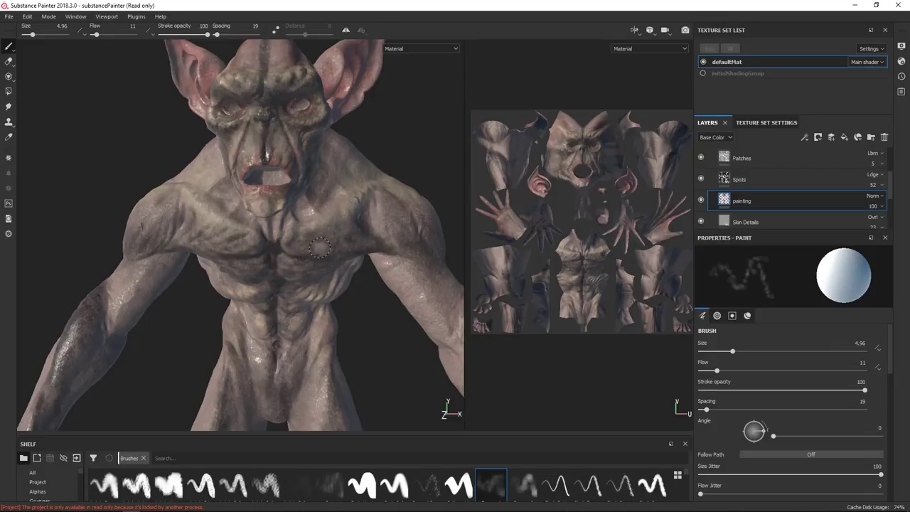
Paint white smoky strokes over one side of the creature's upper chest and shoulder on the painting layer
{"action": "left_click_drag", "start_coordinate": [323, 162], "coordinate": [321, 175], "text": "alt"}
{"action": "middle_click_drag", "start_coordinate": [328, 208], "coordinate": [334, 328], "text": "alt"}
{"action": "right_click_drag", "start_coordinate": [334, 328], "coordinate": [355, 332], "text": "alt"}
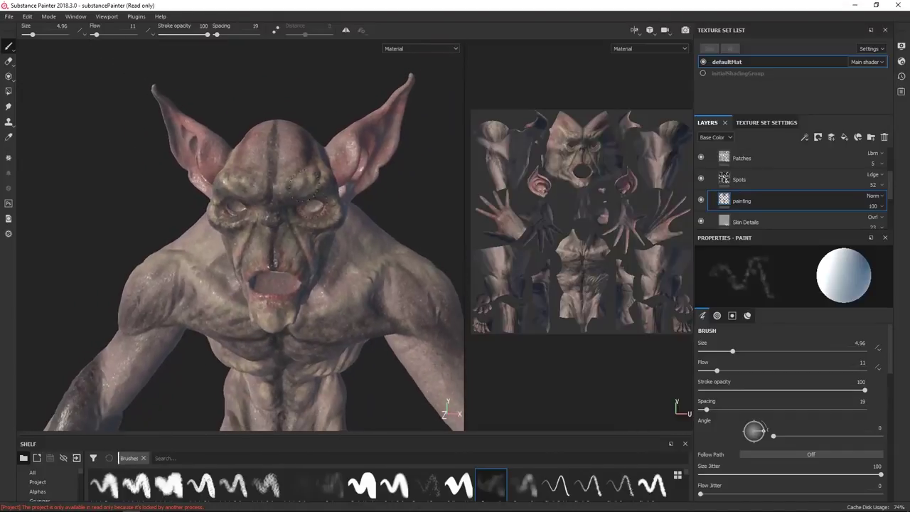
{"action": "middle_click_drag", "start_coordinate": [398, 334], "coordinate": [348, 213], "text": "alt"}
{"action": "left_click_drag", "start_coordinate": [372, 233], "coordinate": [335, 219], "text": "alt"}
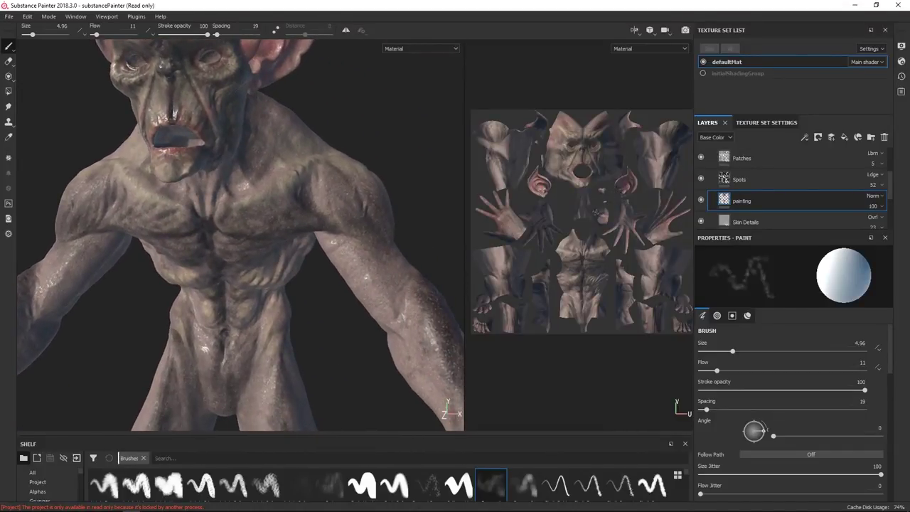
{"action": "middle_click_drag", "start_coordinate": [336, 254], "coordinate": [361, 263], "text": "alt"}
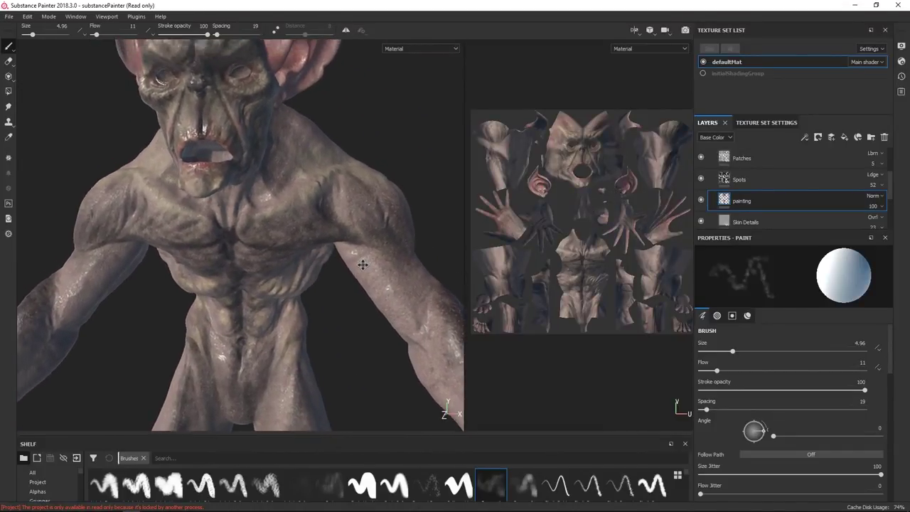
{"action": "right_click_drag", "start_coordinate": [361, 267], "coordinate": [388, 272], "text": "alt"}
{"action": "mouse_move", "coordinate": [386, 202]}
{"action": "left_mouse_down"}
{"action": "mouse_move", "coordinate": [349, 234]}
{"action": "mouse_move", "coordinate": [334, 213]}
{"action": "mouse_move", "coordinate": [366, 177]}
{"action": "mouse_move", "coordinate": [295, 224]}
{"action": "left_mouse_up"}
{"action": "mouse_move", "coordinate": [311, 144]}
{"action": "left_mouse_down"}
{"action": "mouse_move", "coordinate": [284, 117]}
{"action": "mouse_move", "coordinate": [268, 139]}
{"action": "mouse_move", "coordinate": [249, 213]}
{"action": "mouse_move", "coordinate": [260, 205]}
{"action": "left_mouse_up"}
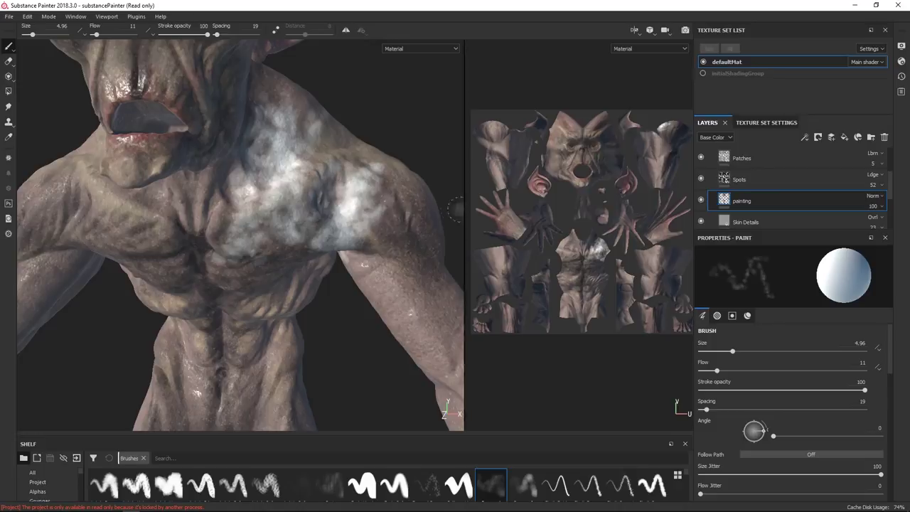
Inspect the white strokes in the texture layout and on the model from the side, and undo them
{"action": "scroll", "coordinate": [602, 249], "scroll_direction": "up", "scroll_amount": 3}
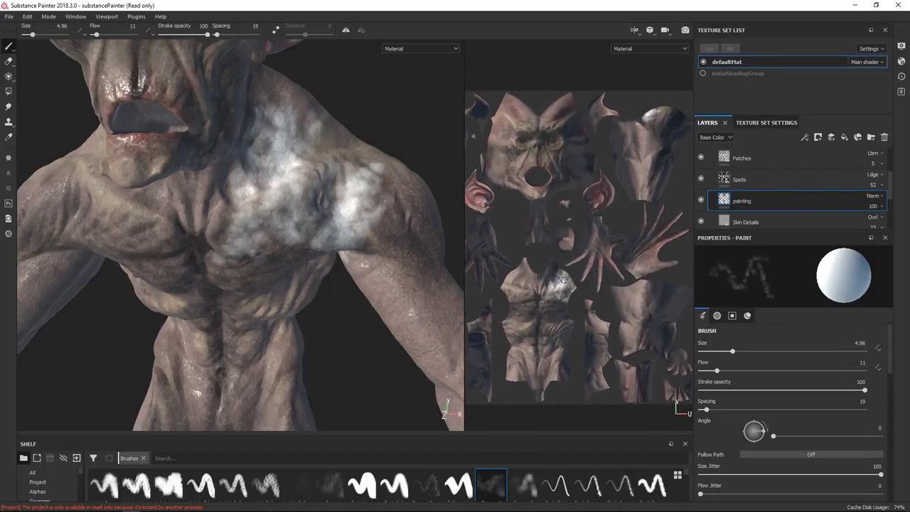
{"action": "mouse_move", "coordinate": [334, 224]}
{"action": "left_mouse_down", "text": "alt"}
{"action": "mouse_move", "coordinate": [267, 223]}
{"action": "mouse_move", "coordinate": [301, 164]}
{"action": "left_mouse_up", "text": "alt"}
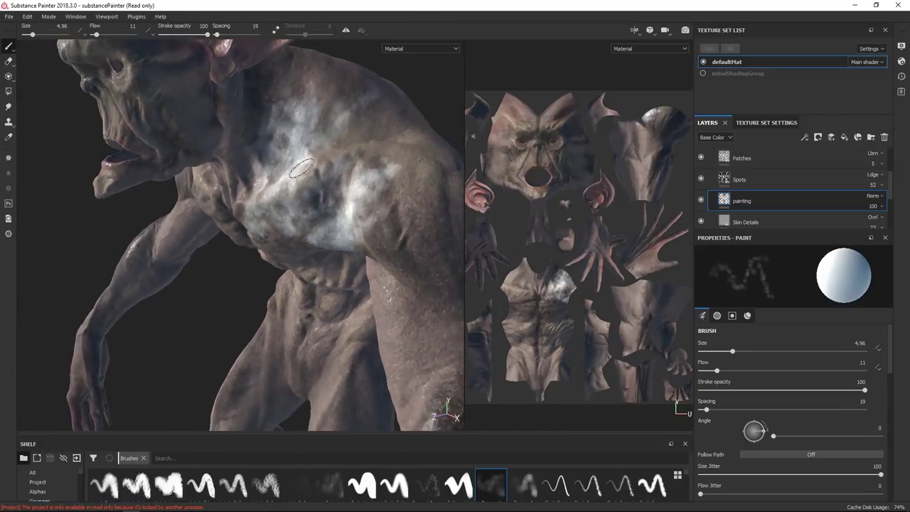
{"action": "right_click_drag", "start_coordinate": [301, 164], "coordinate": [309, 248], "text": "alt"}
{"action": "middle_click_drag", "start_coordinate": [308, 248], "coordinate": [344, 181], "text": "alt"}
{"action": "mouse_move", "coordinate": [310, 304]}
{"action": "left_mouse_down", "text": "alt"}
{"action": "mouse_move", "coordinate": [326, 318]}
{"action": "mouse_move", "coordinate": [417, 244]}
{"action": "mouse_move", "coordinate": [327, 256]}
{"action": "mouse_move", "coordinate": [359, 292]}
{"action": "mouse_move", "coordinate": [364, 252]}
{"action": "left_mouse_up", "text": "alt"}
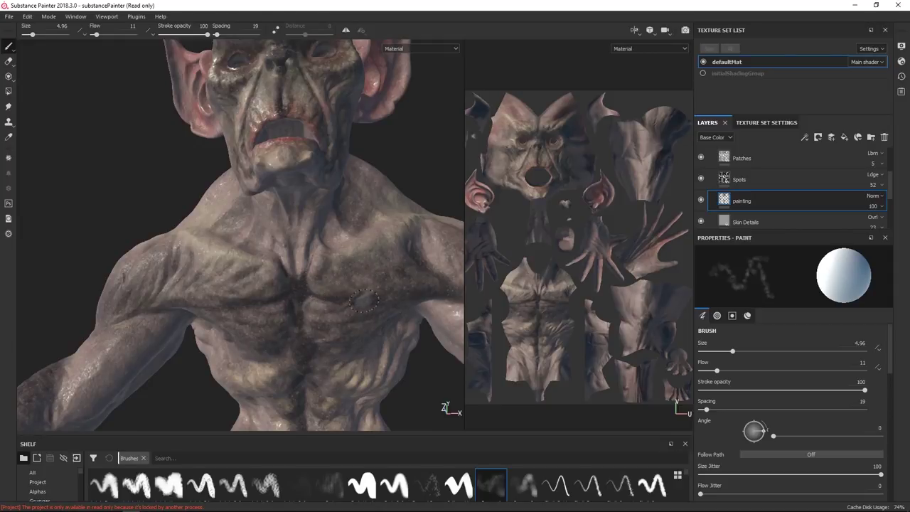
Sample a skin tone from beside the creature's neck as the brush's base color, RGB 0.407, 0.319, 0.262
{"action": "left_click_drag", "start_coordinate": [368, 306], "coordinate": [335, 272], "text": "alt"}
{"action": "right_click_drag", "start_coordinate": [317, 247], "coordinate": [344, 305], "text": "alt"}
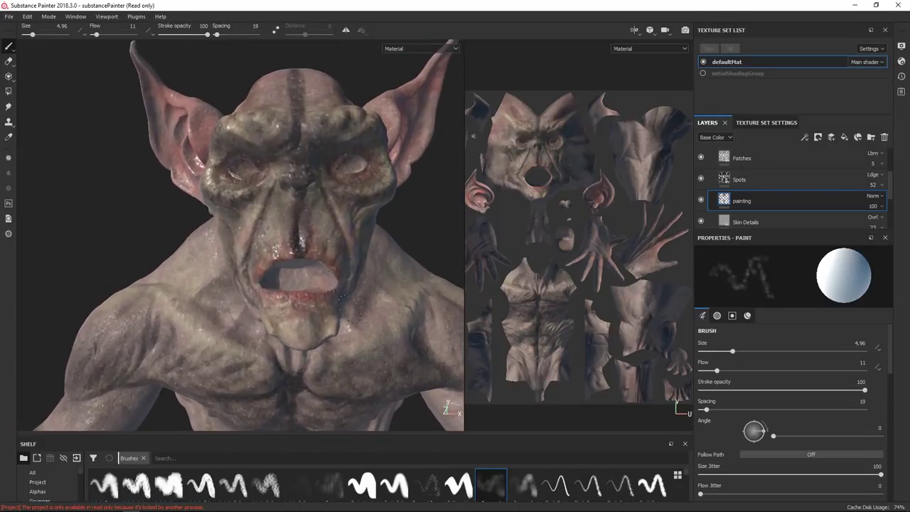
{"action": "right_click", "coordinate": [325, 226]}
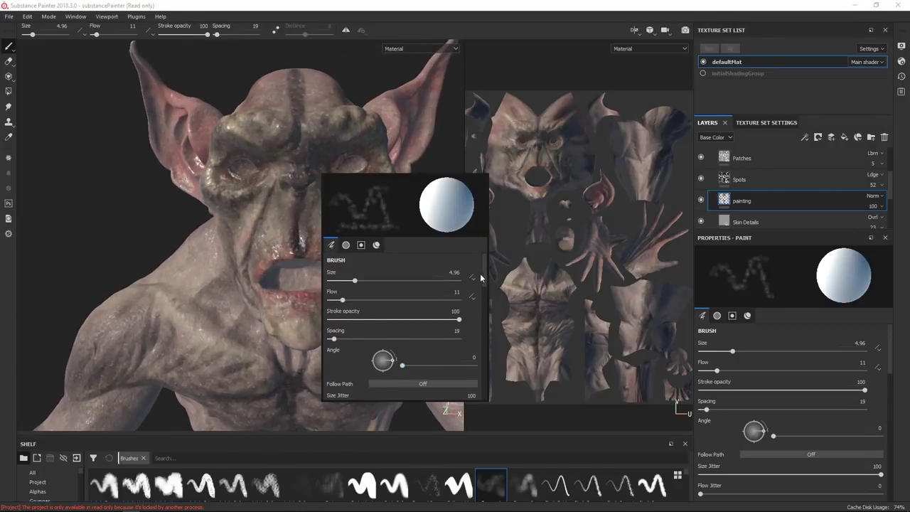
{"action": "left_click_drag", "start_coordinate": [481, 273], "coordinate": [474, 366]}
{"action": "left_click", "coordinate": [422, 290]}
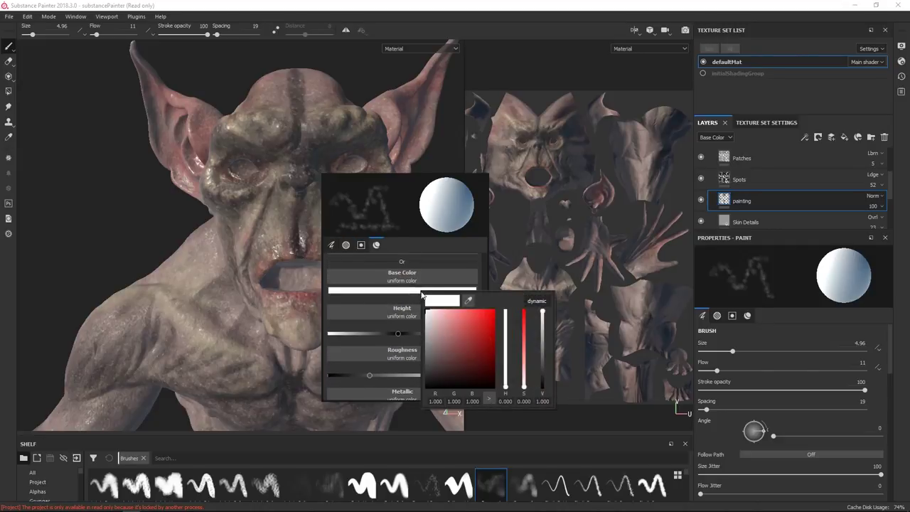
{"action": "left_click", "coordinate": [468, 300]}
{"action": "left_click", "coordinate": [211, 260]}
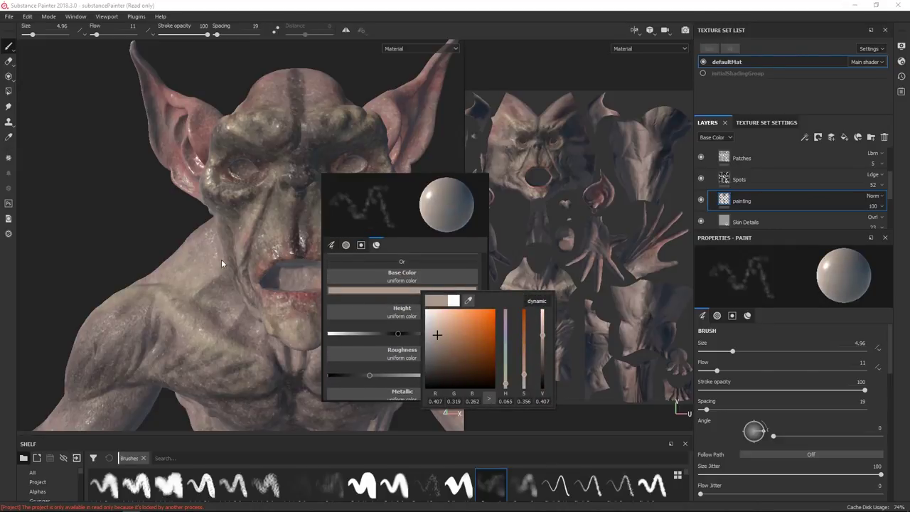
{"action": "left_click", "coordinate": [248, 242]}
{"action": "left_click", "coordinate": [248, 242]}
Undo a large test stroke beside the mouth, reduce the brush size to 0.45 and paint fine strokes around the nose and mouth
{"action": "mouse_move", "coordinate": [277, 254]}
{"action": "left_mouse_down"}
{"action": "mouse_move", "coordinate": [309, 234]}
{"action": "mouse_move", "coordinate": [263, 256]}
{"action": "left_mouse_up"}
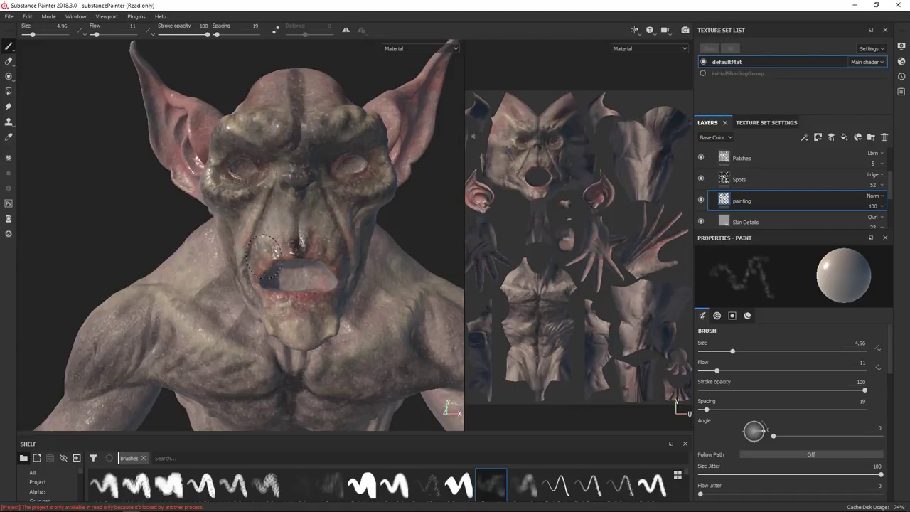
{"action": "key", "text": "ctrl+z"}
{"action": "right_click_drag", "start_coordinate": [337, 252], "coordinate": [288, 251], "text": "ctrl"}
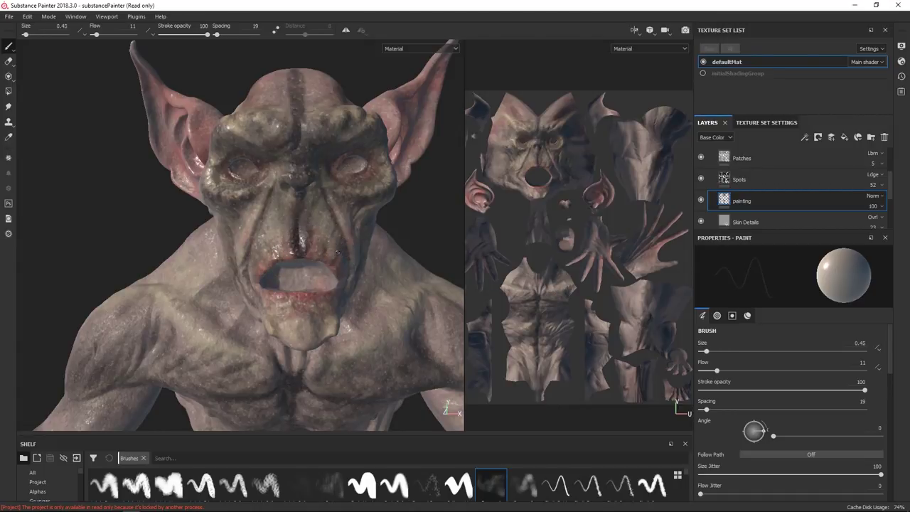
{"action": "scroll", "coordinate": [338, 252], "scroll_direction": "up", "scroll_amount": 4}
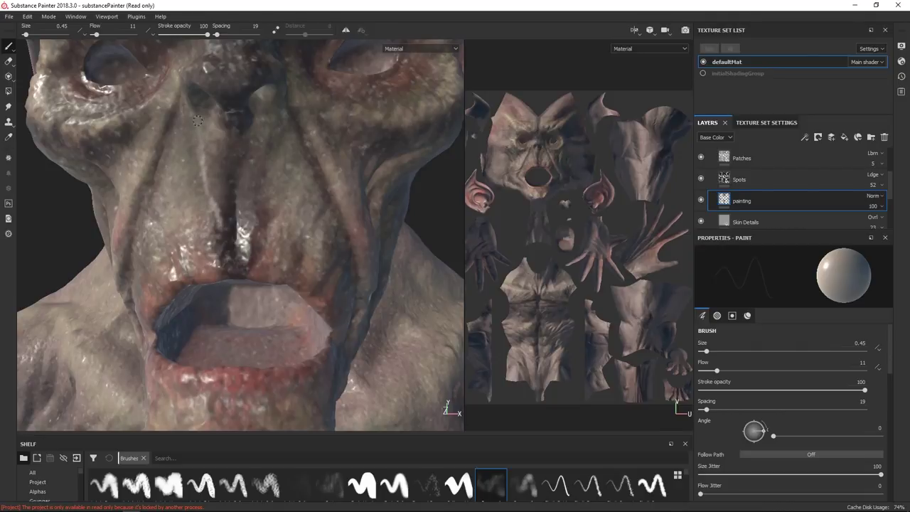
{"action": "mouse_move", "coordinate": [221, 168]}
{"action": "left_mouse_down"}
{"action": "mouse_move", "coordinate": [237, 212]}
{"action": "mouse_move", "coordinate": [234, 260]}
{"action": "mouse_move", "coordinate": [215, 271]}
{"action": "mouse_move", "coordinate": [194, 271]}
{"action": "mouse_move", "coordinate": [175, 189]}
{"action": "left_mouse_up"}
{"action": "left_click_drag", "start_coordinate": [316, 249], "coordinate": [340, 257], "text": "alt"}
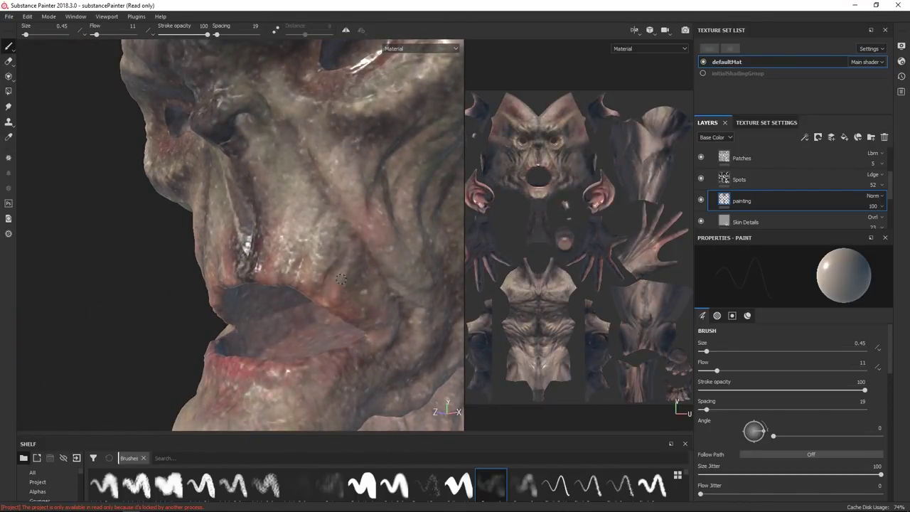
{"action": "mouse_move", "coordinate": [341, 279]}
{"action": "left_mouse_down"}
{"action": "mouse_move", "coordinate": [348, 305]}
{"action": "mouse_move", "coordinate": [365, 314]}
{"action": "mouse_move", "coordinate": [368, 297]}
{"action": "mouse_move", "coordinate": [354, 313]}
{"action": "mouse_move", "coordinate": [353, 299]}
{"action": "left_mouse_up"}
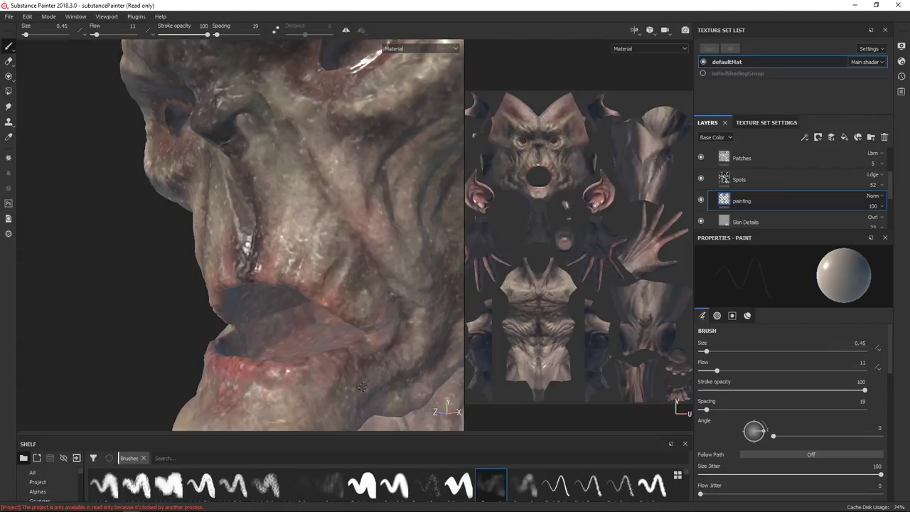
Set the brush size to 0.79 and examine the painted face, brow and skull from several angles
{"action": "right_click_drag", "start_coordinate": [395, 308], "coordinate": [401, 308], "text": "ctrl"}
{"action": "right_click_drag", "start_coordinate": [394, 311], "coordinate": [386, 292], "text": "alt"}
{"action": "left_click_drag", "start_coordinate": [386, 292], "coordinate": [371, 243], "text": "alt"}
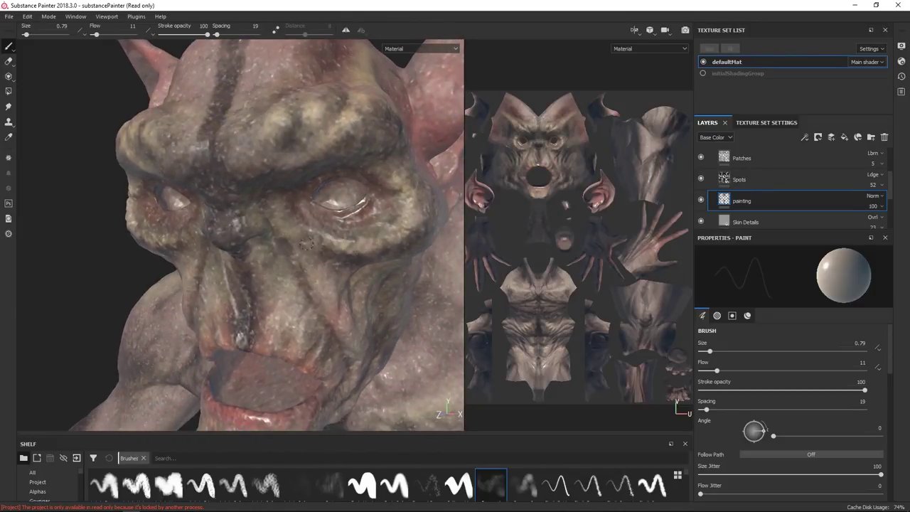
{"action": "mouse_move", "coordinate": [296, 222]}
{"action": "left_mouse_down", "text": "alt"}
{"action": "mouse_move", "coordinate": [305, 192]}
{"action": "mouse_move", "coordinate": [298, 173]}
{"action": "mouse_move", "coordinate": [313, 176]}
{"action": "mouse_move", "coordinate": [327, 203]}
{"action": "left_mouse_up", "text": "alt"}
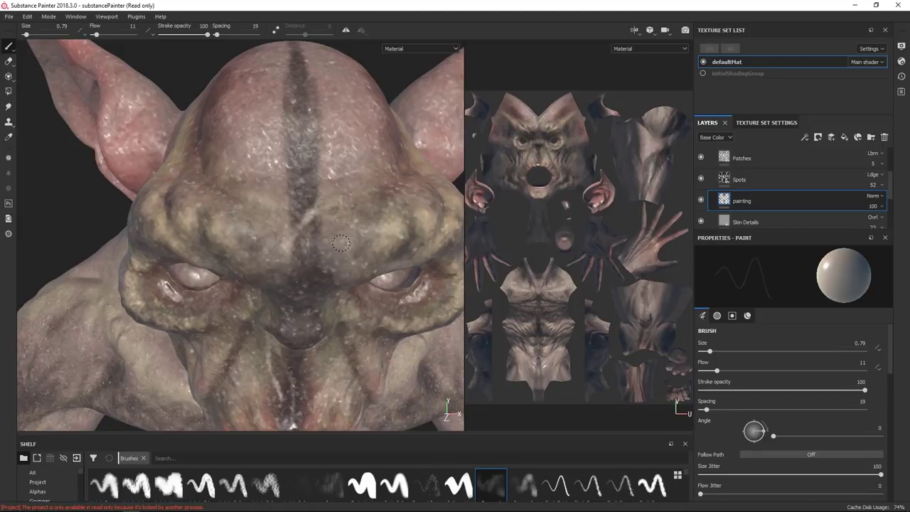
{"action": "mouse_move", "coordinate": [341, 242]}
{"action": "left_mouse_down", "text": "alt"}
{"action": "mouse_move", "coordinate": [343, 213]}
{"action": "mouse_move", "coordinate": [332, 370]}
{"action": "mouse_move", "coordinate": [333, 228]}
{"action": "left_mouse_up", "text": "alt"}
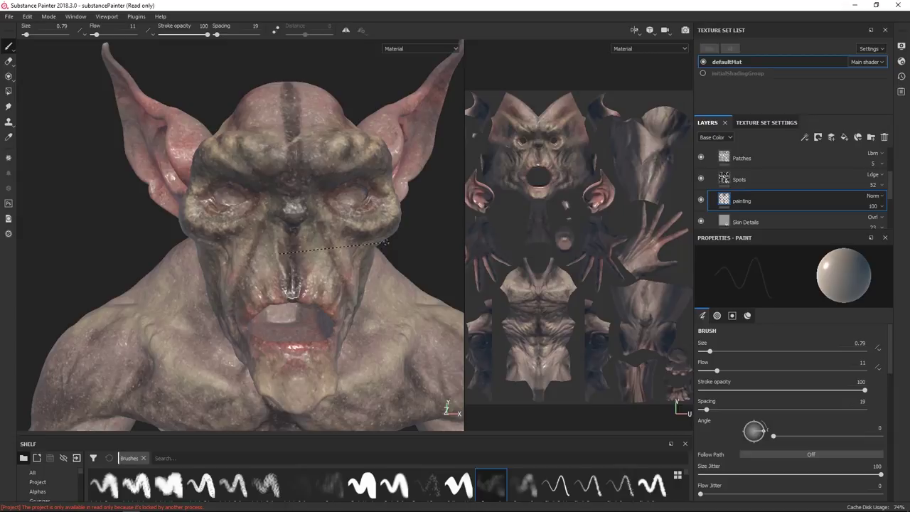
{"action": "left_click_drag", "start_coordinate": [270, 300], "coordinate": [331, 287], "text": "alt"}
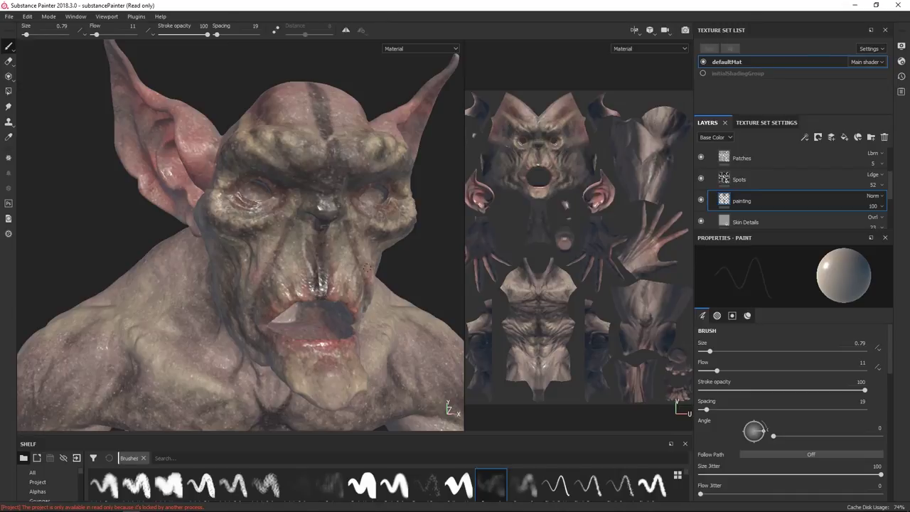
Set the brush size to 0.53 and examine the painted skin on the torso, shoulder, neck and head
{"action": "mouse_move", "coordinate": [368, 268]}
{"action": "right_mouse_down", "text": "ctrl"}
{"action": "mouse_move", "coordinate": [301, 273]}
{"action": "mouse_move", "coordinate": [270, 252]}
{"action": "mouse_move", "coordinate": [303, 247]}
{"action": "mouse_move", "coordinate": [285, 240]}
{"action": "mouse_move", "coordinate": [299, 237]}
{"action": "right_mouse_up", "text": "ctrl"}
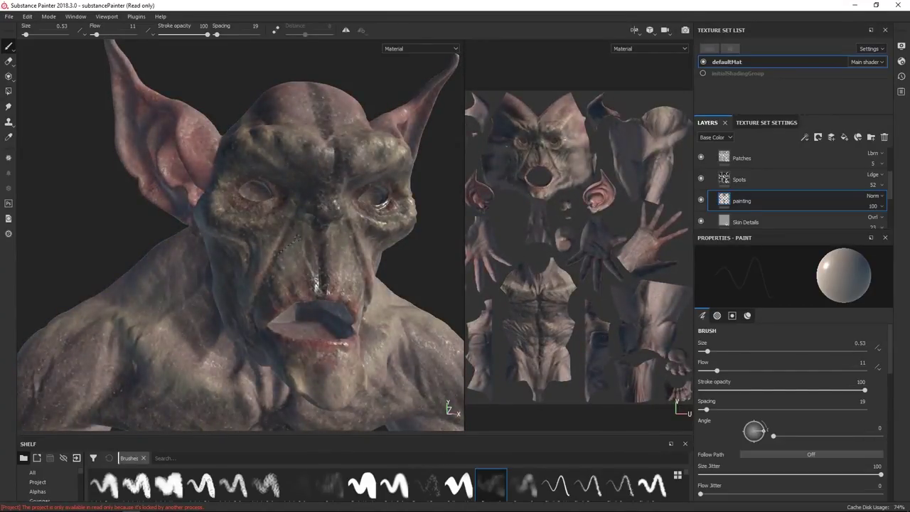
{"action": "middle_click_drag", "start_coordinate": [227, 393], "coordinate": [294, 265], "text": "alt"}
{"action": "mouse_move", "coordinate": [294, 264]}
{"action": "right_mouse_down", "text": "alt"}
{"action": "mouse_move", "coordinate": [328, 270]}
{"action": "mouse_move", "coordinate": [302, 273]}
{"action": "mouse_move", "coordinate": [307, 292]}
{"action": "right_mouse_up", "text": "alt"}
{"action": "mouse_move", "coordinate": [331, 266]}
{"action": "middle_mouse_down", "text": "alt"}
{"action": "mouse_move", "coordinate": [313, 243]}
{"action": "mouse_move", "coordinate": [317, 265]}
{"action": "middle_mouse_up", "text": "alt"}
{"action": "right_click_drag", "start_coordinate": [317, 264], "coordinate": [294, 213], "text": "alt"}
{"action": "middle_click_drag", "start_coordinate": [294, 213], "coordinate": [310, 232], "text": "alt"}
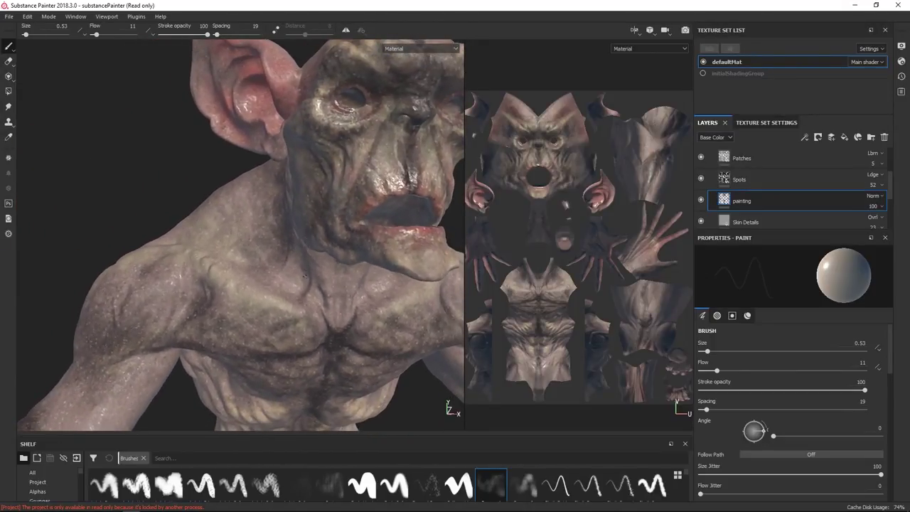
{"action": "left_click_drag", "start_coordinate": [310, 232], "coordinate": [330, 249], "text": "alt"}
{"action": "right_click_drag", "start_coordinate": [330, 249], "coordinate": [344, 305], "text": "alt"}
{"action": "mouse_move", "coordinate": [344, 305]}
{"action": "left_mouse_down", "text": "alt"}
{"action": "mouse_move", "coordinate": [348, 314]}
{"action": "mouse_move", "coordinate": [332, 301]}
{"action": "left_mouse_up", "text": "alt"}
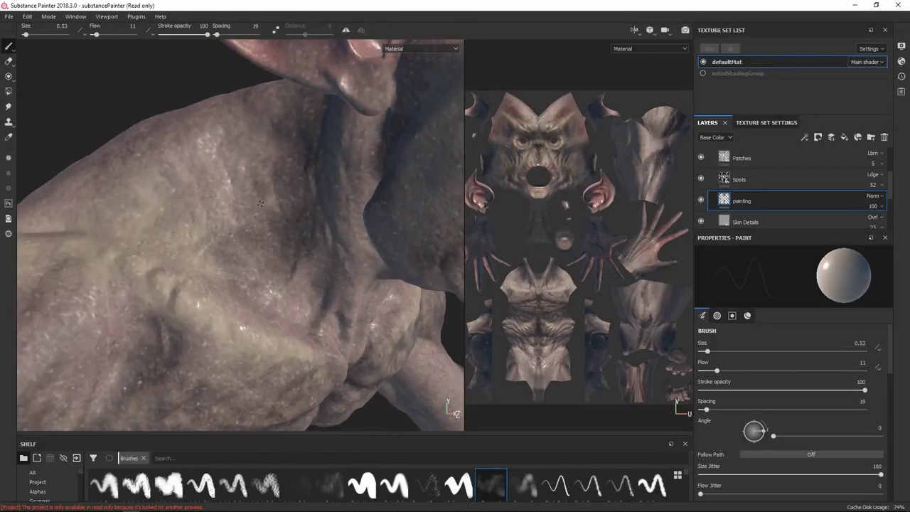
{"action": "right_click_drag", "start_coordinate": [308, 275], "coordinate": [283, 217], "text": "alt"}
{"action": "mouse_move", "coordinate": [312, 221]}
{"action": "left_mouse_down", "text": "alt"}
{"action": "mouse_move", "coordinate": [294, 229]}
{"action": "mouse_move", "coordinate": [242, 207]}
{"action": "mouse_move", "coordinate": [312, 294]}
{"action": "mouse_move", "coordinate": [311, 226]}
{"action": "left_mouse_up", "text": "alt"}
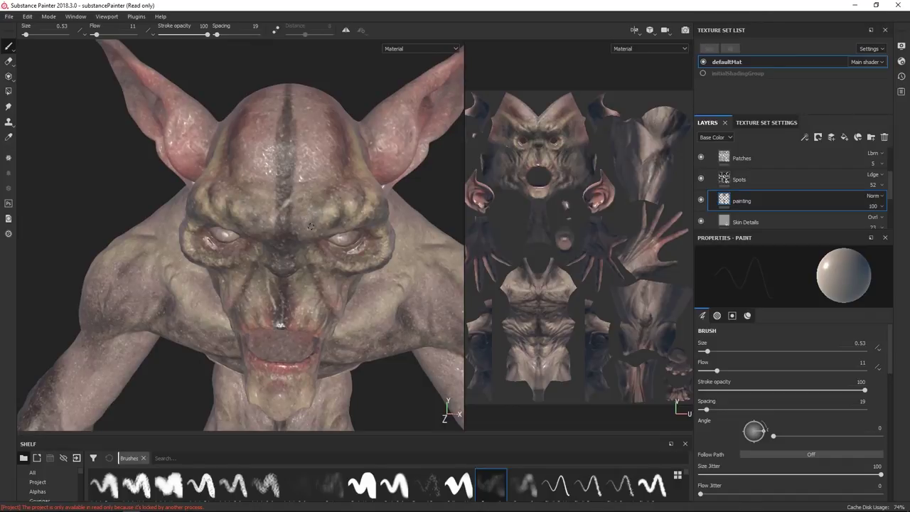
Paint short light strokes across the dark stripe running down the middle of the creature's forehead
{"action": "left_click_drag", "start_coordinate": [301, 183], "coordinate": [326, 248], "text": "alt"}
{"action": "right_click_drag", "start_coordinate": [326, 248], "coordinate": [331, 277], "text": "alt"}
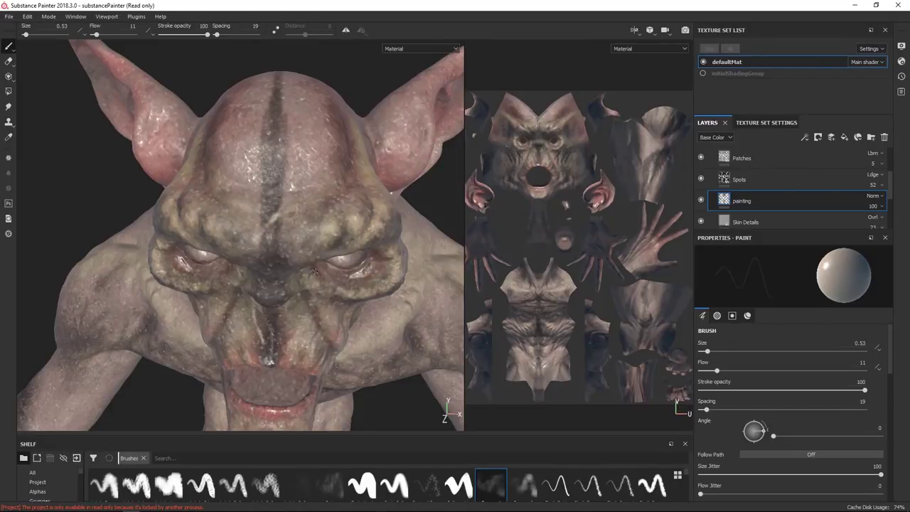
{"action": "left_click_drag", "start_coordinate": [350, 299], "coordinate": [348, 266], "text": "alt"}
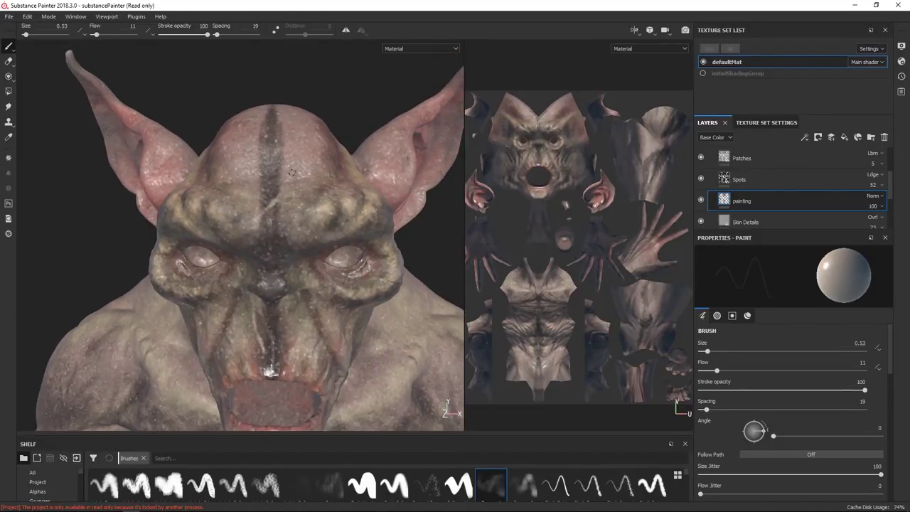
{"action": "mouse_move", "coordinate": [283, 157]}
{"action": "left_mouse_down"}
{"action": "mouse_move", "coordinate": [255, 179]}
{"action": "mouse_move", "coordinate": [294, 202]}
{"action": "mouse_move", "coordinate": [304, 173]}
{"action": "left_mouse_up"}
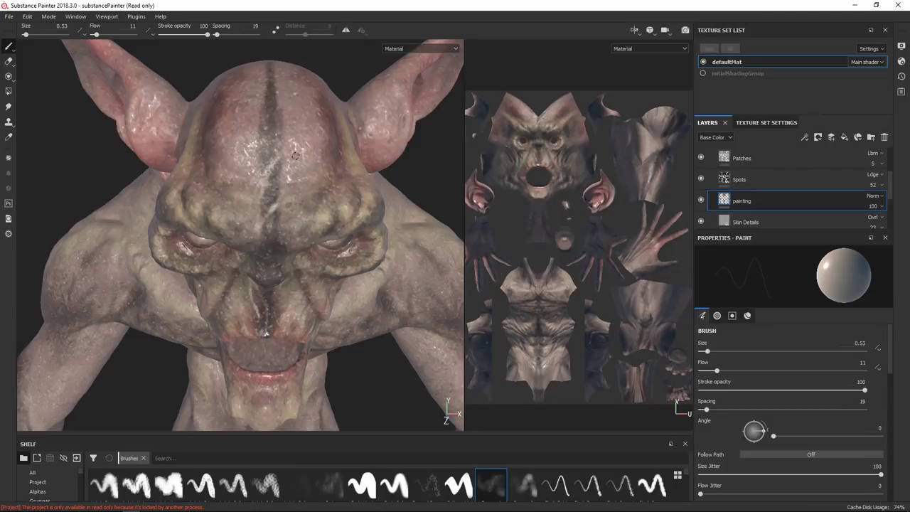
{"action": "mouse_move", "coordinate": [283, 162]}
{"action": "left_mouse_down"}
{"action": "mouse_move", "coordinate": [273, 174]}
{"action": "mouse_move", "coordinate": [276, 162]}
{"action": "left_mouse_up"}
Examine the painted skin around the mouth, chin and cheek up close from the front and both sides
{"action": "left_click_drag", "start_coordinate": [292, 352], "coordinate": [282, 263], "text": "alt"}
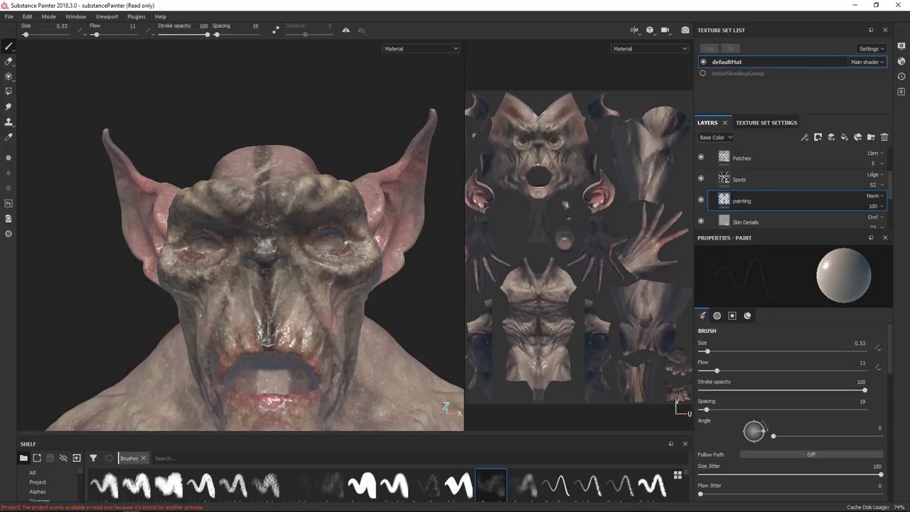
{"action": "key", "text": "alt"}
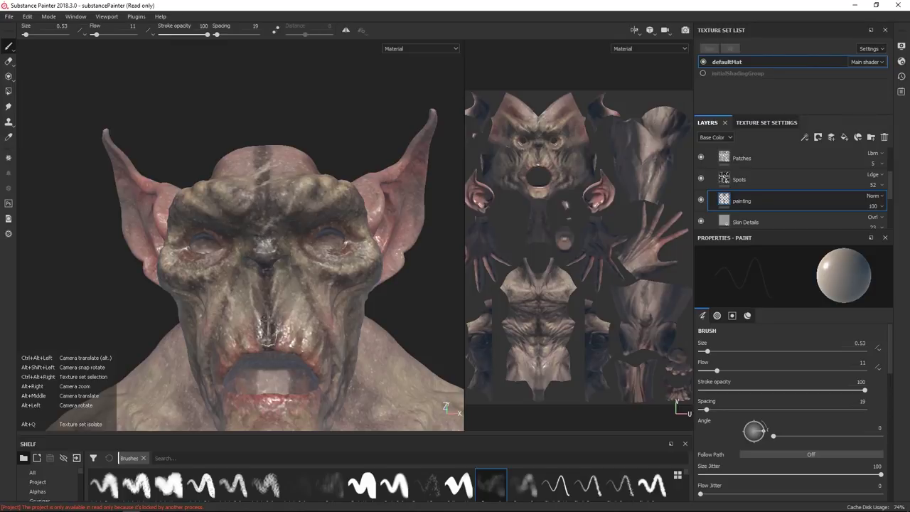
{"action": "left_click_drag", "start_coordinate": [268, 329], "coordinate": [270, 299], "text": "alt"}
{"action": "right_click_drag", "start_coordinate": [270, 299], "coordinate": [319, 298], "text": "alt"}
{"action": "middle_click_drag", "start_coordinate": [369, 419], "coordinate": [381, 341], "text": "alt"}
{"action": "left_click_drag", "start_coordinate": [381, 341], "coordinate": [297, 257], "text": "alt"}
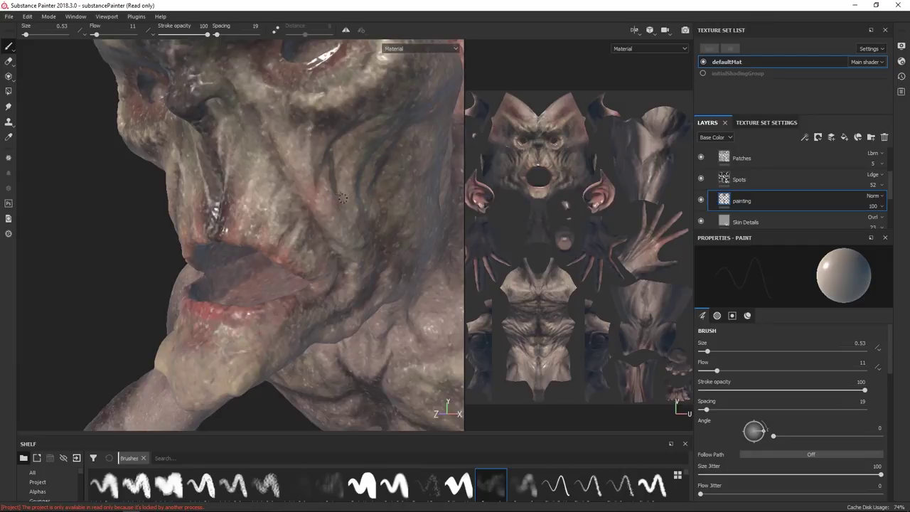
{"action": "left_click_drag", "start_coordinate": [342, 198], "coordinate": [340, 213], "text": "alt"}
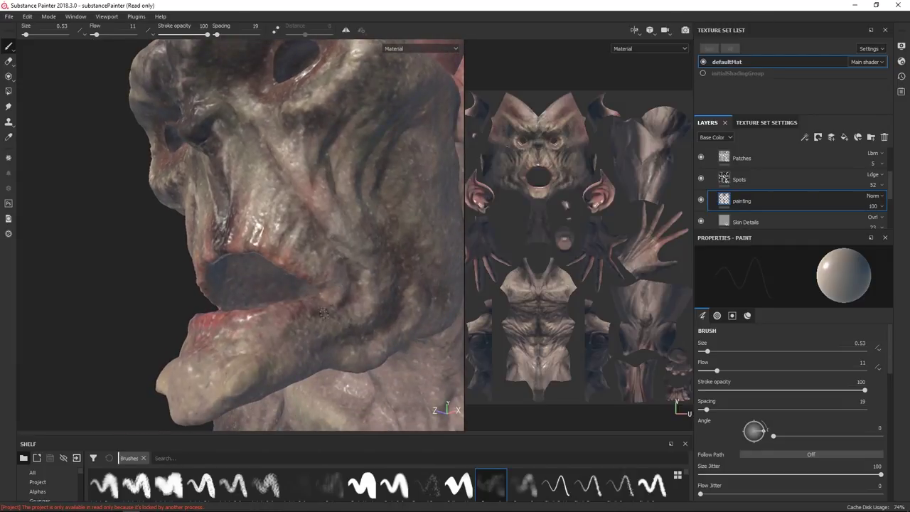
{"action": "mouse_move", "coordinate": [295, 326]}
{"action": "left_mouse_down", "text": "alt"}
{"action": "mouse_move", "coordinate": [310, 349]}
{"action": "mouse_move", "coordinate": [257, 341]}
{"action": "left_mouse_up", "text": "alt"}
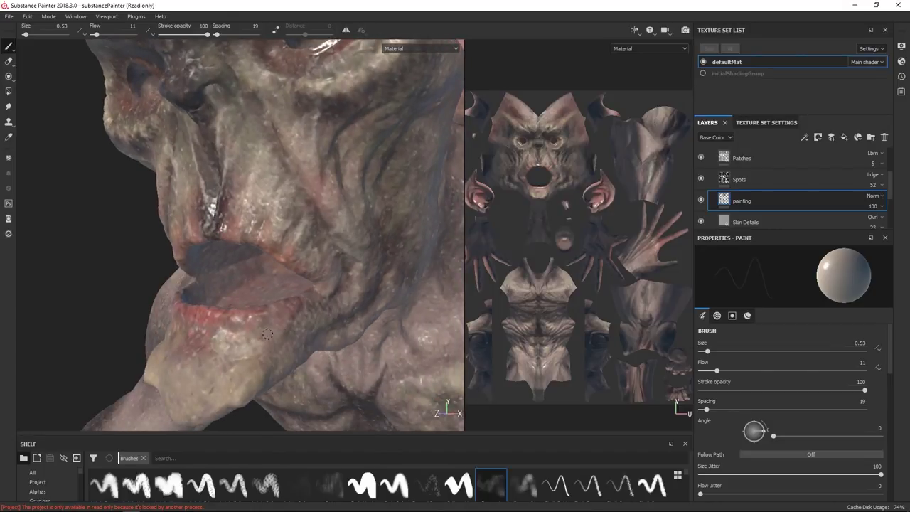
{"action": "left_click_drag", "start_coordinate": [341, 279], "coordinate": [274, 236], "text": "alt"}
{"action": "middle_click_drag", "start_coordinate": [274, 236], "coordinate": [361, 241], "text": "alt"}
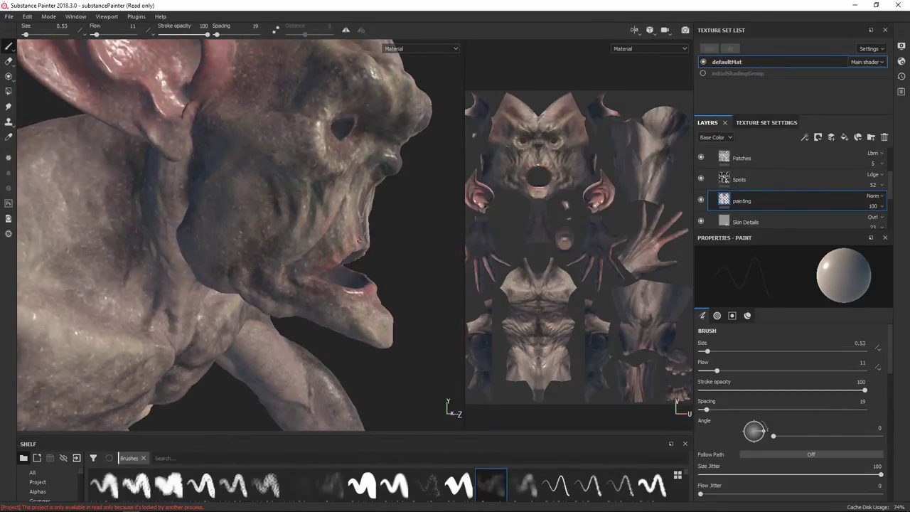
Rotate the environment lighting and examine the side of the head, the cheek and the area below the ear
{"action": "right_click_drag", "start_coordinate": [326, 285], "coordinate": [347, 242], "text": "shift"}
{"action": "left_click_drag", "start_coordinate": [318, 249], "coordinate": [355, 253], "text": "alt"}
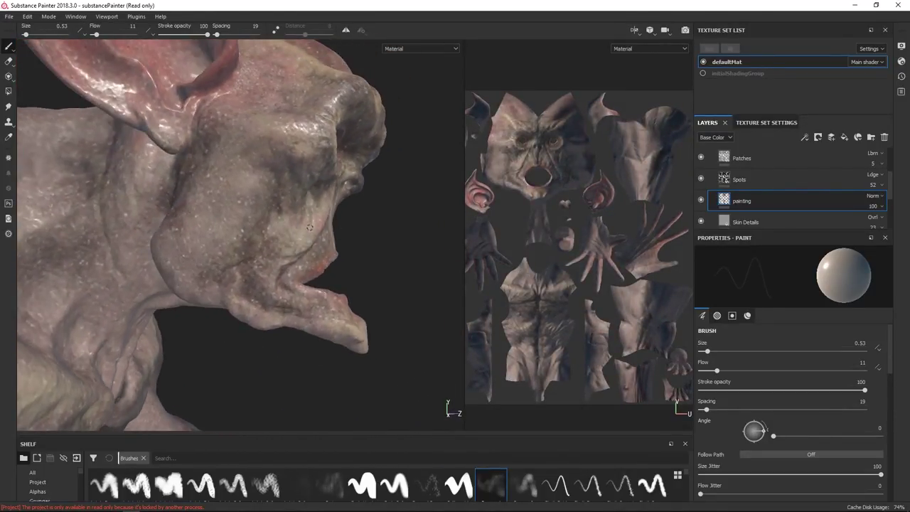
{"action": "middle_click_drag", "start_coordinate": [313, 230], "coordinate": [382, 263], "text": "alt"}
{"action": "right_click_drag", "start_coordinate": [382, 263], "coordinate": [303, 217], "text": "alt"}
{"action": "mouse_move", "coordinate": [302, 253]}
{"action": "left_mouse_down"}
{"action": "mouse_move", "coordinate": [311, 304]}
{"action": "mouse_move", "coordinate": [291, 299]}
{"action": "mouse_move", "coordinate": [288, 311]}
{"action": "mouse_move", "coordinate": [329, 287]}
{"action": "mouse_move", "coordinate": [325, 313]}
{"action": "left_mouse_up"}
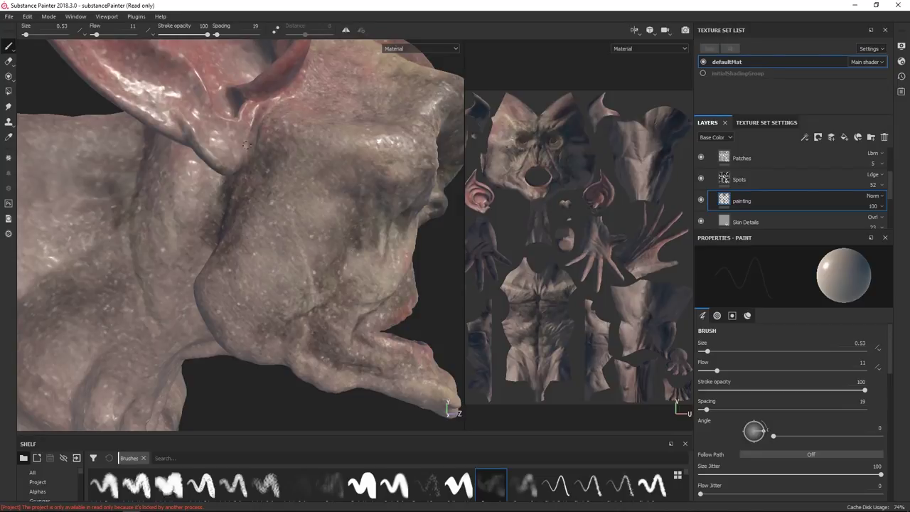
{"action": "right_click_drag", "start_coordinate": [336, 254], "coordinate": [297, 168], "text": "alt"}
{"action": "left_click_drag", "start_coordinate": [298, 168], "coordinate": [299, 217], "text": "alt"}
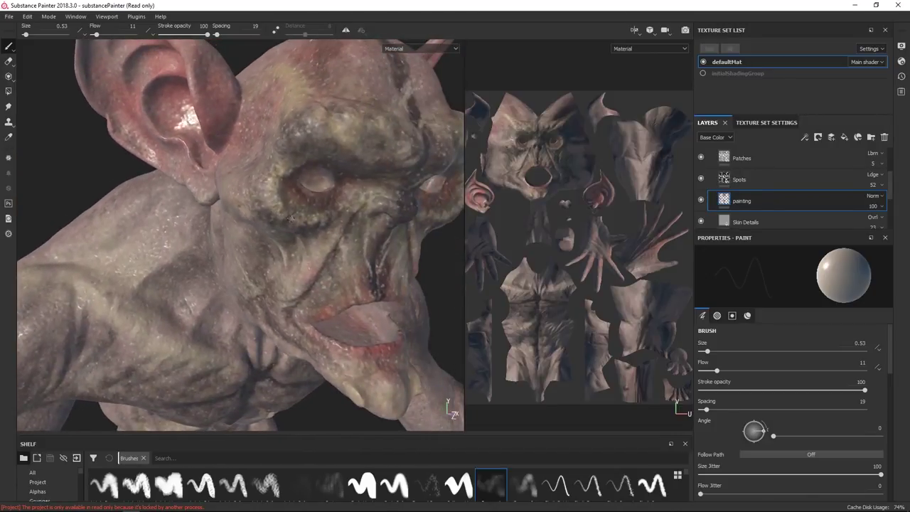
{"action": "right_click_drag", "start_coordinate": [299, 217], "coordinate": [310, 231], "text": "alt"}
{"action": "left_click_drag", "start_coordinate": [310, 231], "coordinate": [343, 255], "text": "alt"}
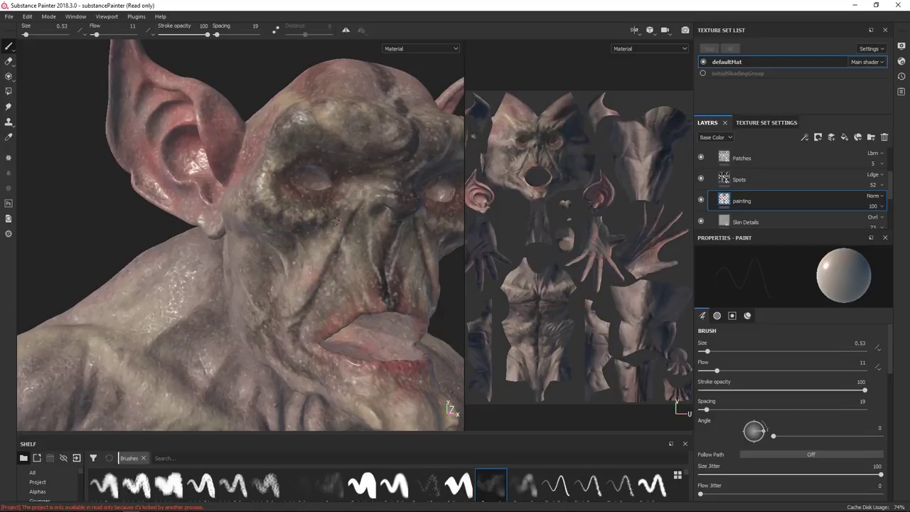
Rotate the environment lighting again and examine the whole face and upper torso from the front
{"action": "right_click_drag", "start_coordinate": [356, 196], "coordinate": [378, 208], "text": "shift"}
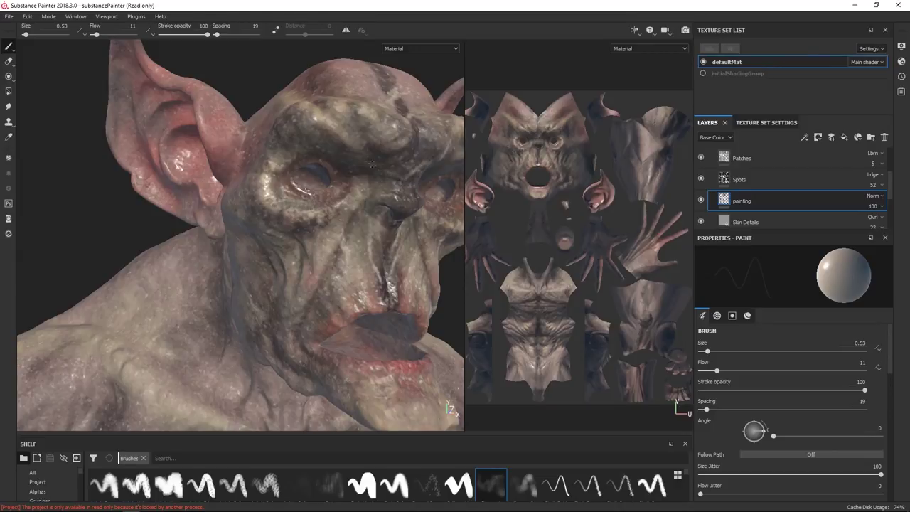
{"action": "left_click_drag", "start_coordinate": [389, 192], "coordinate": [320, 225], "text": "alt"}
{"action": "scroll", "coordinate": [361, 224], "scroll_direction": "down", "scroll_amount": 2}
{"action": "right_click_drag", "start_coordinate": [320, 225], "coordinate": [299, 274], "text": "alt"}
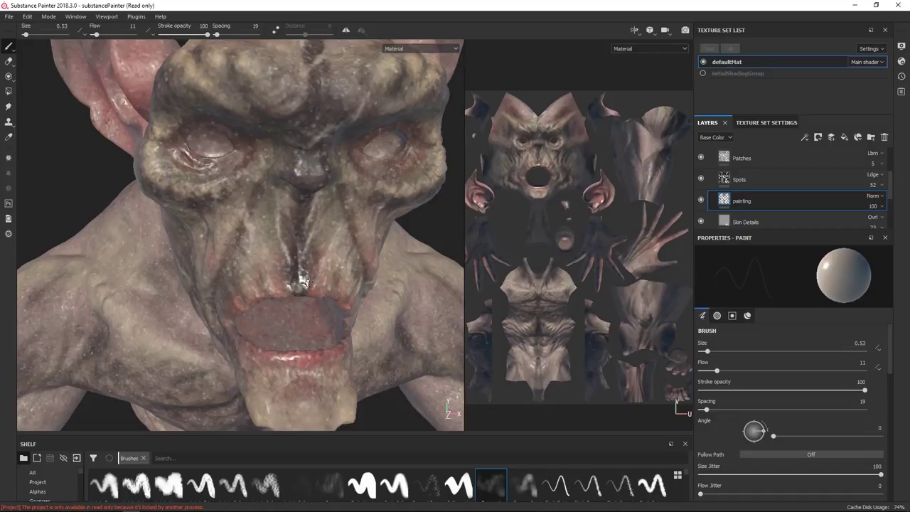
{"action": "right_click_drag", "start_coordinate": [255, 251], "coordinate": [319, 218], "text": "alt"}
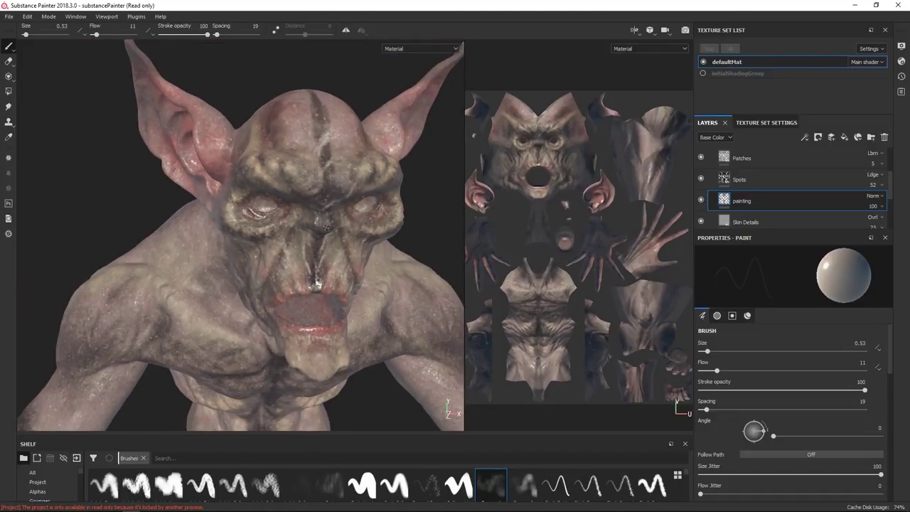
{"action": "left_click_drag", "start_coordinate": [319, 218], "coordinate": [307, 201], "text": "alt"}
{"action": "right_click_drag", "start_coordinate": [306, 201], "coordinate": [312, 255], "text": "alt"}
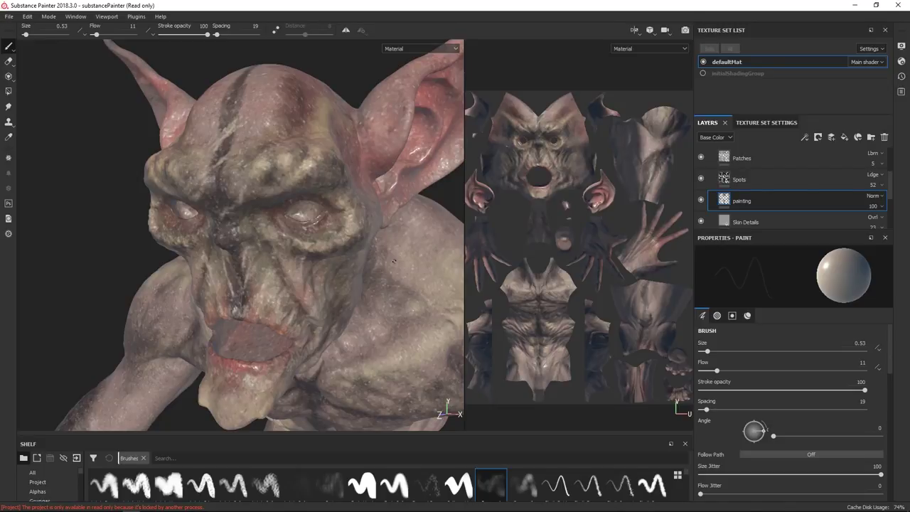
Examine the texture detail around the creature's eye up close in both the 3D view and the UV view
{"action": "scroll", "coordinate": [344, 234], "scroll_direction": "up", "scroll_amount": 6}
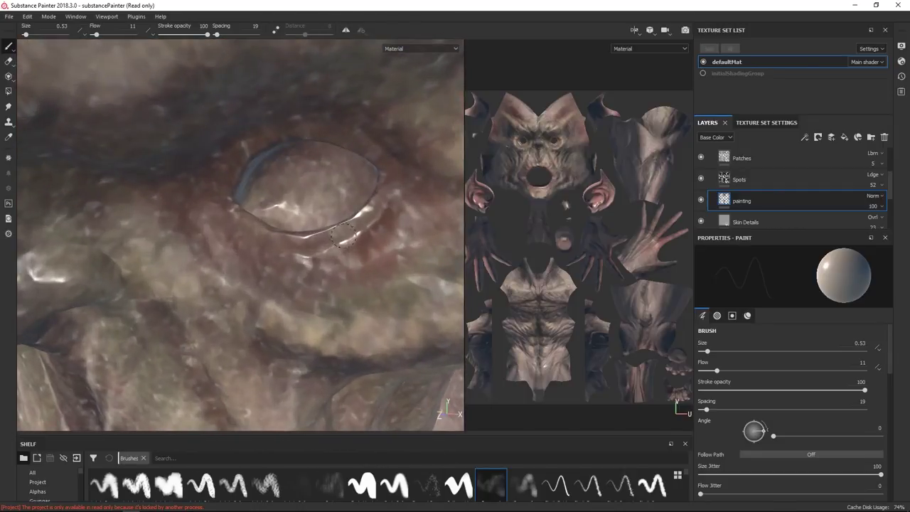
{"action": "scroll", "coordinate": [580, 199], "scroll_direction": "up", "scroll_amount": 5}
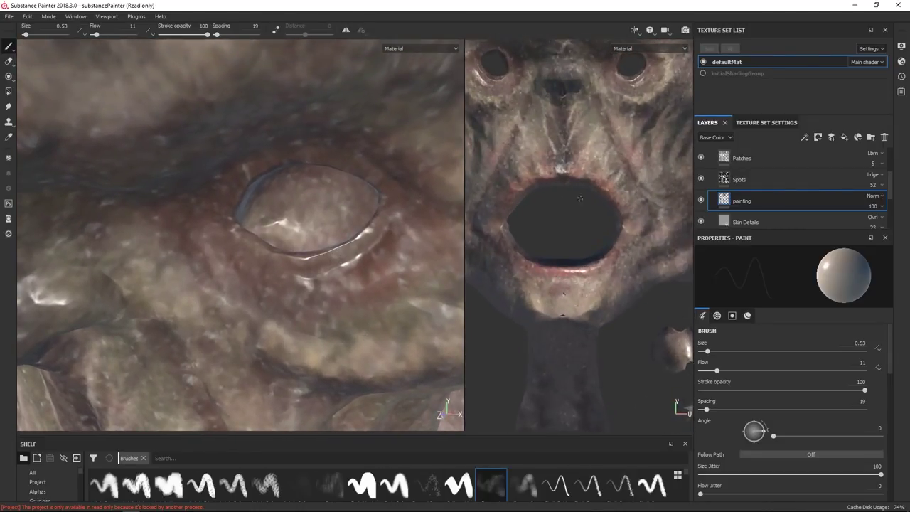
{"action": "scroll", "coordinate": [579, 199], "scroll_direction": "down", "scroll_amount": 2}
{"action": "scroll", "coordinate": [575, 225], "scroll_direction": "up", "scroll_amount": 4}
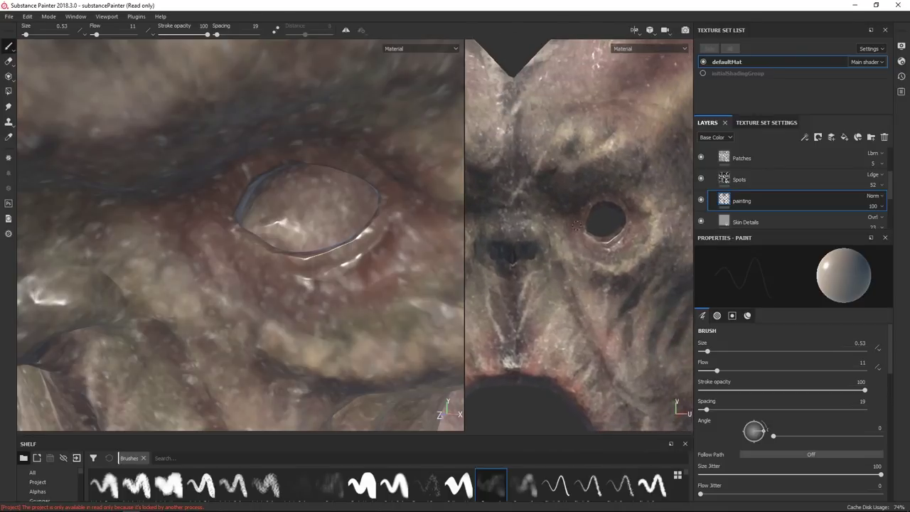
{"action": "scroll", "coordinate": [576, 226], "scroll_direction": "up", "scroll_amount": 2}
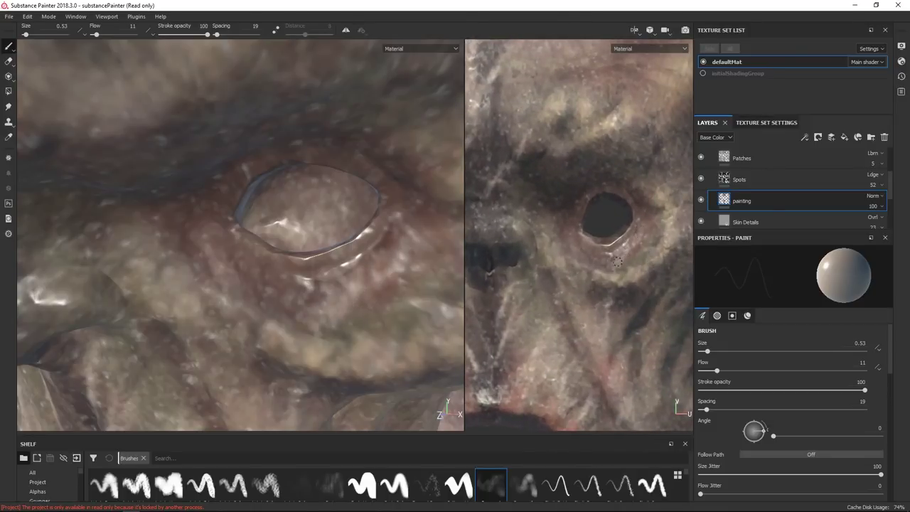
{"action": "scroll", "coordinate": [616, 261], "scroll_direction": "down", "scroll_amount": 5}
{"action": "scroll", "coordinate": [680, 398], "scroll_direction": "up", "scroll_amount": 5}
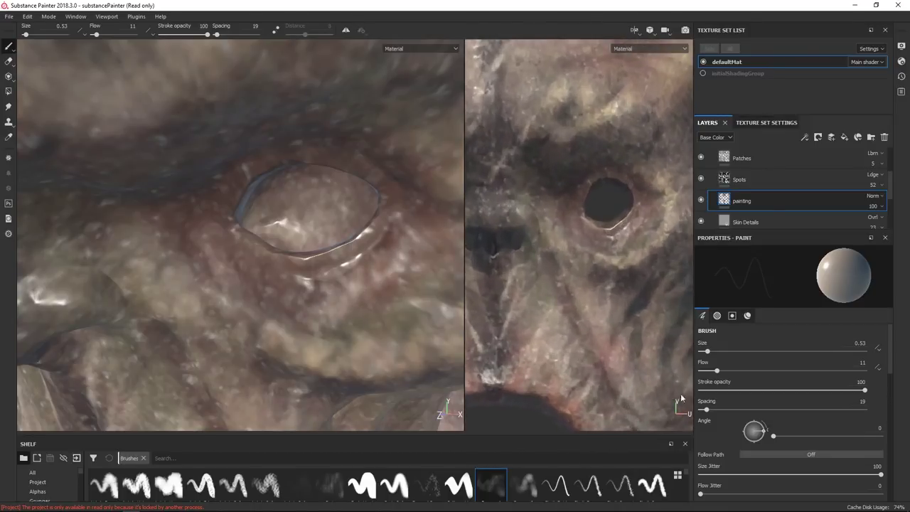
{"action": "scroll", "coordinate": [604, 267], "scroll_direction": "up", "scroll_amount": 2}
{"action": "middle_click_drag", "start_coordinate": [624, 243], "coordinate": [594, 262], "text": "alt"}
{"action": "scroll", "coordinate": [594, 263], "scroll_direction": "up", "scroll_amount": 1}
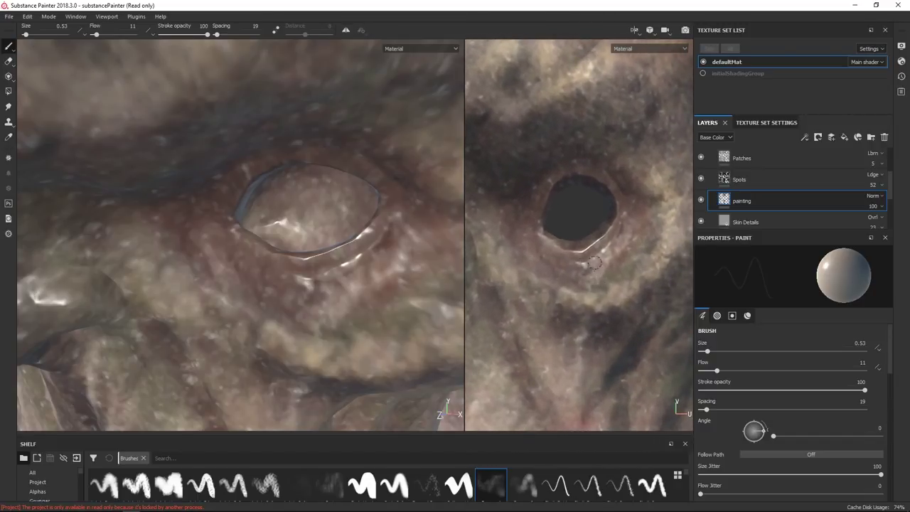
{"action": "scroll", "coordinate": [594, 263], "scroll_direction": "down", "scroll_amount": 4}
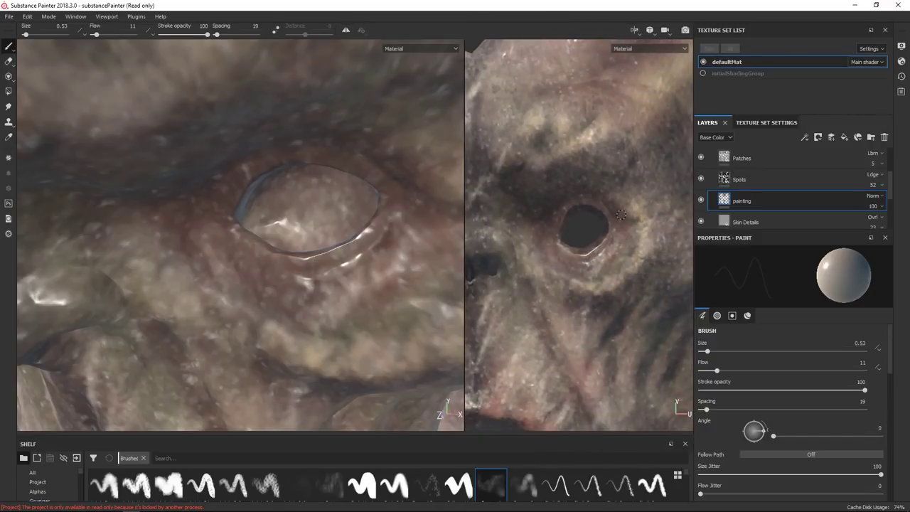
Check the available texture resolutions in the defaultMat texture set's settings without changing the size
{"action": "left_click", "coordinate": [765, 123]}
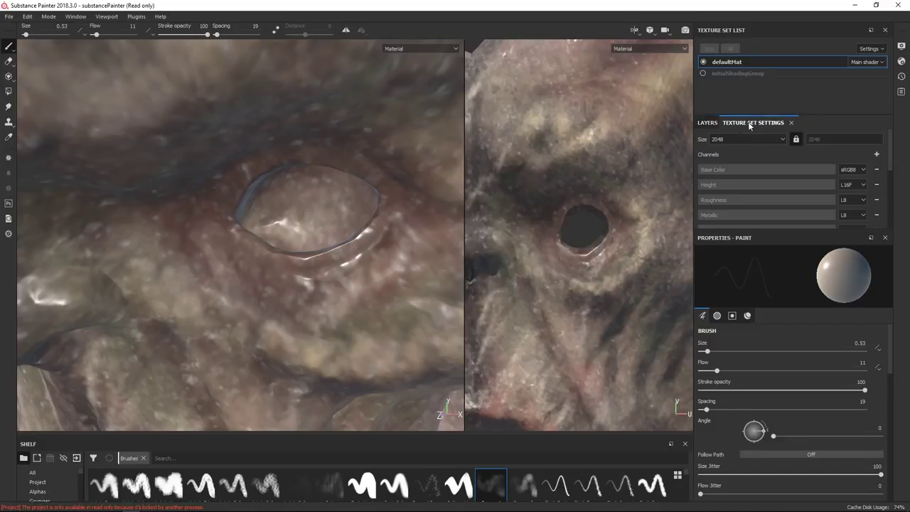
{"action": "left_click", "coordinate": [762, 140]}
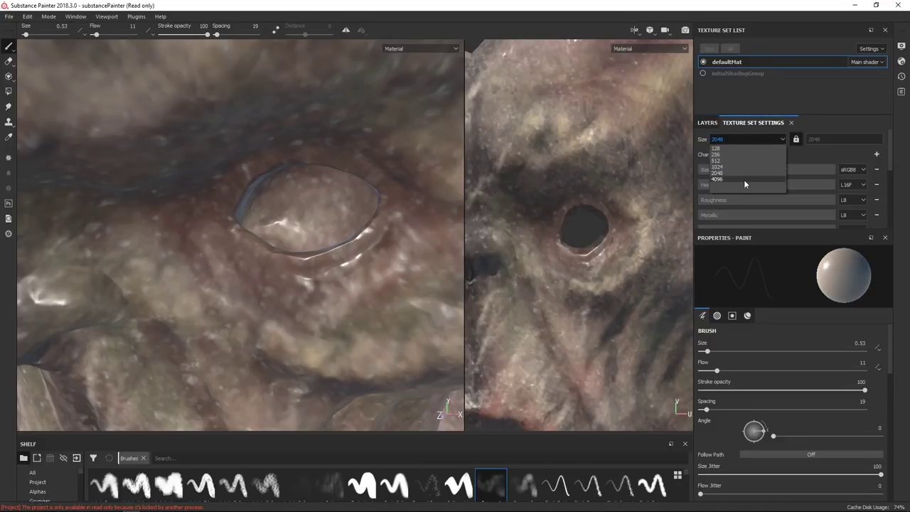
{"action": "left_click", "coordinate": [737, 100]}
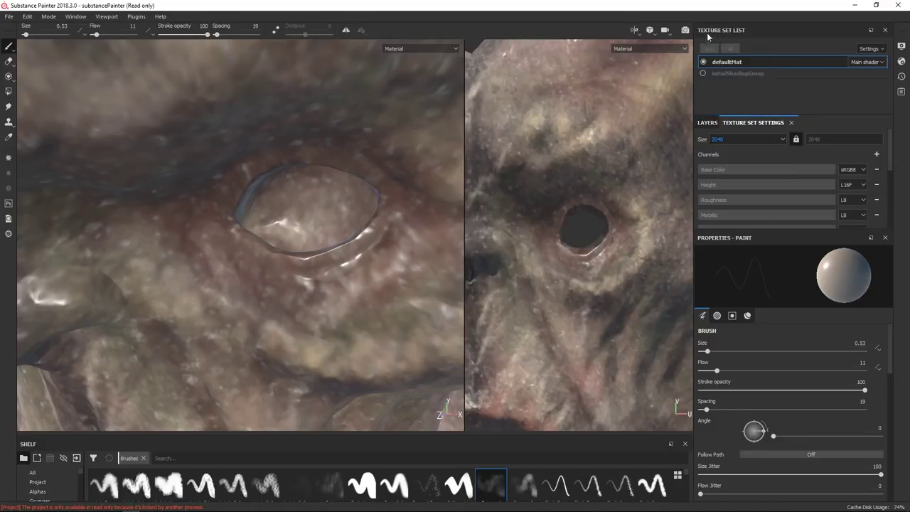
Examine the full UV layout and compare it with close views of the face and eye areas
{"action": "scroll", "coordinate": [590, 237], "scroll_direction": "down", "scroll_amount": 6}
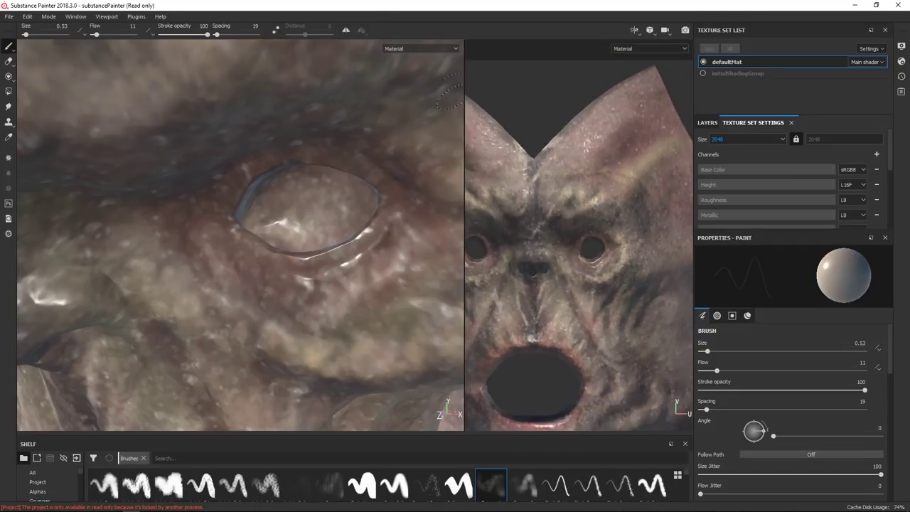
{"action": "right_click_drag", "start_coordinate": [538, 330], "coordinate": [509, 203], "text": "alt"}
{"action": "middle_click_drag", "start_coordinate": [570, 303], "coordinate": [566, 181], "text": "alt"}
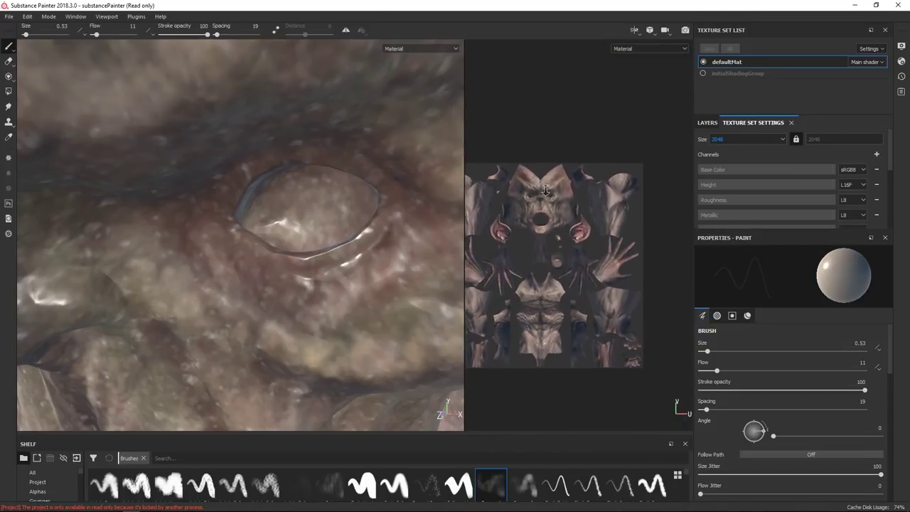
{"action": "right_click_drag", "start_coordinate": [567, 180], "coordinate": [572, 256], "text": "alt"}
{"action": "scroll", "coordinate": [571, 254], "scroll_direction": "up", "scroll_amount": 2}
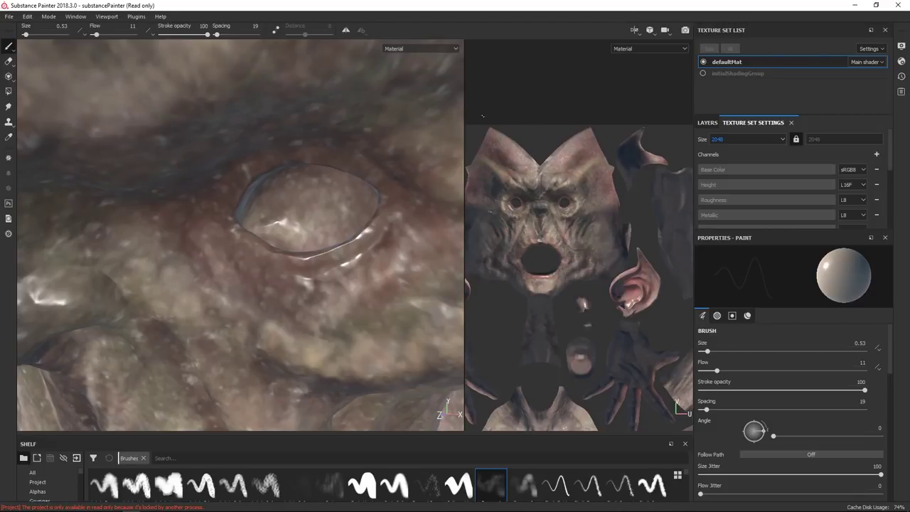
{"action": "scroll", "coordinate": [542, 209], "scroll_direction": "up", "scroll_amount": 5}
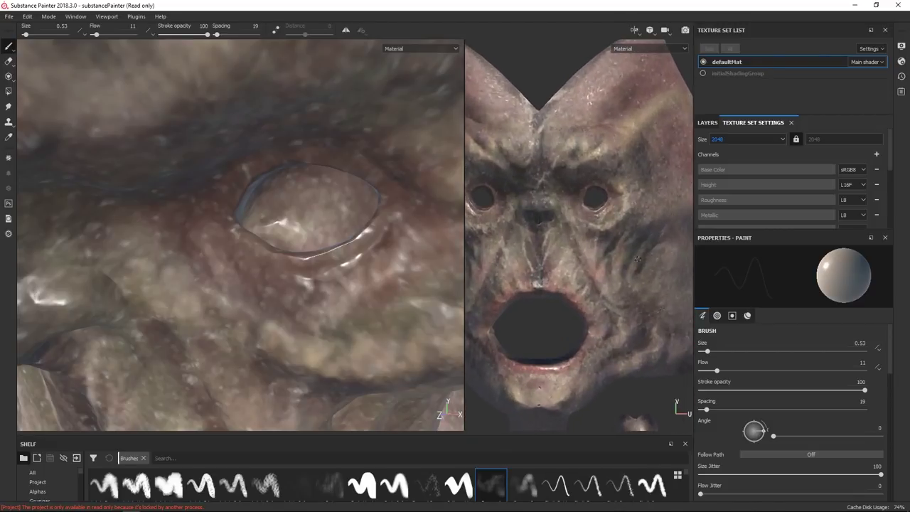
{"action": "middle_click_drag", "start_coordinate": [626, 208], "coordinate": [615, 223], "text": "alt"}
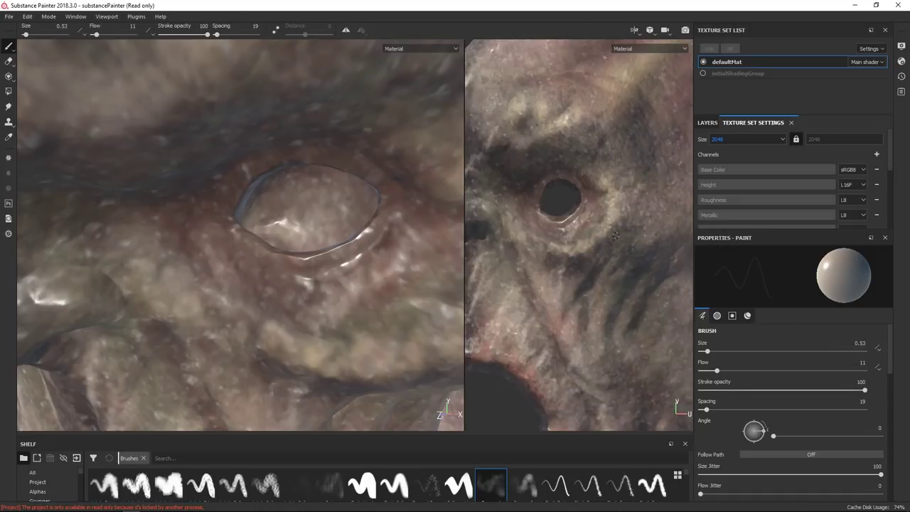
{"action": "scroll", "coordinate": [611, 157], "scroll_direction": "down", "scroll_amount": 5}
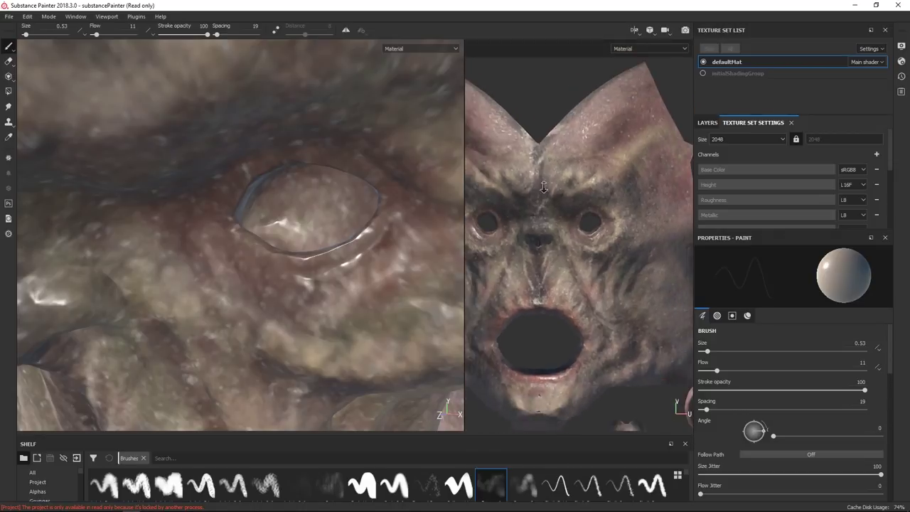
{"action": "right_click", "coordinate": [608, 284]}
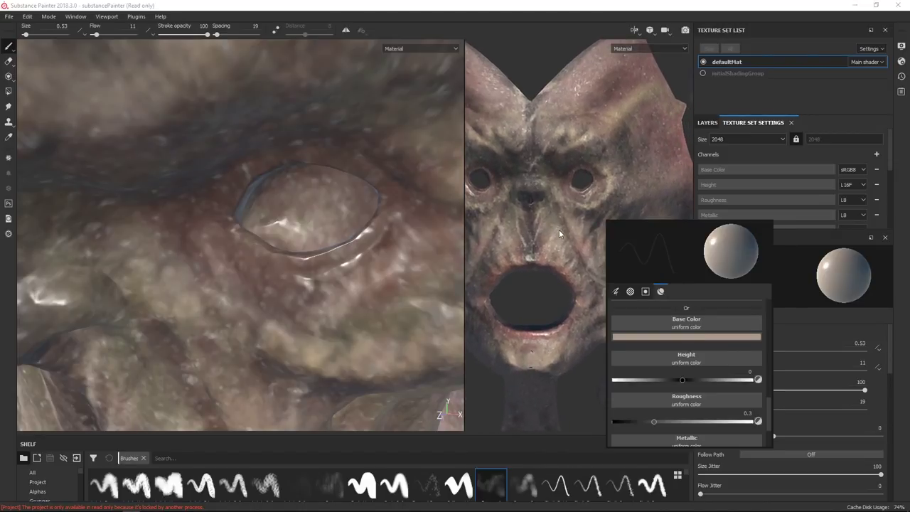
{"action": "scroll", "coordinate": [559, 229], "scroll_direction": "down", "scroll_amount": 6}
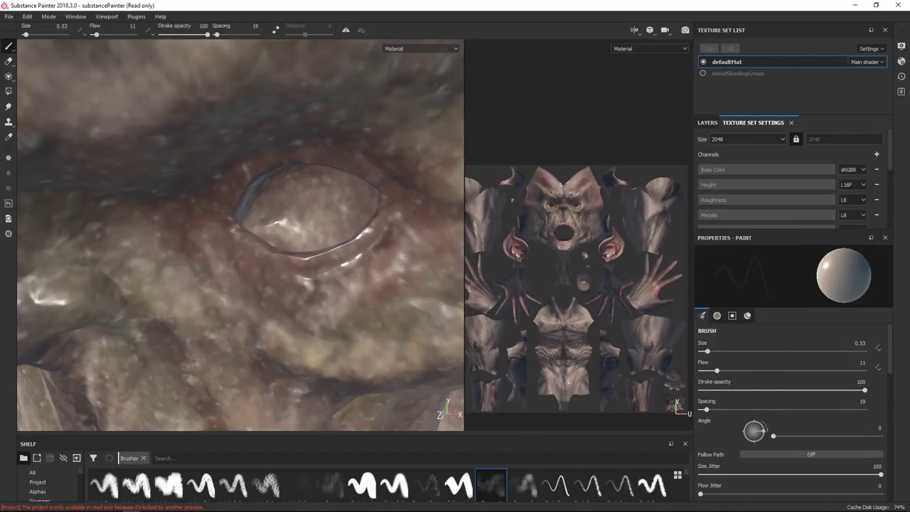
Rotate the environment lighting and examine the skin texture around the creature's eye, brow, nose and mouth from several angles
{"action": "mouse_move", "coordinate": [396, 247]}
{"action": "right_mouse_down", "text": "shift"}
{"action": "mouse_move", "coordinate": [238, 247]}
{"action": "mouse_move", "coordinate": [280, 251]}
{"action": "right_mouse_up", "text": "shift"}
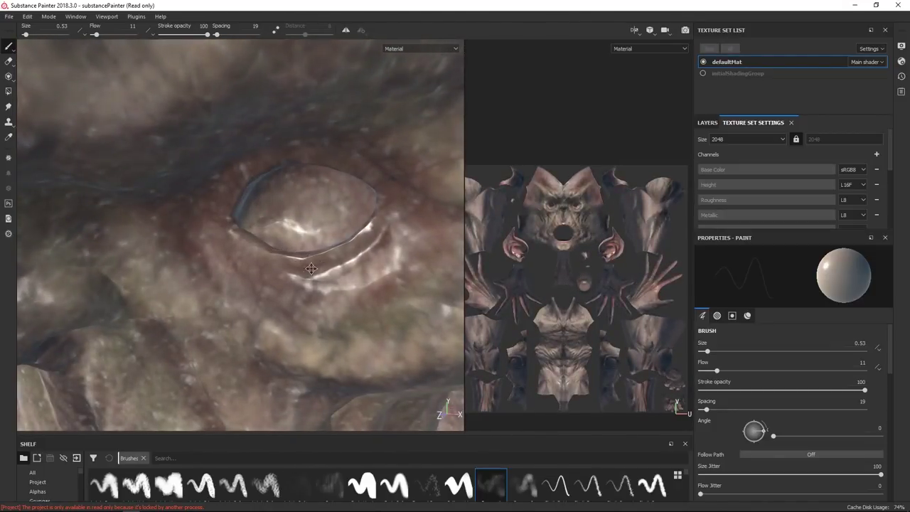
{"action": "middle_click_drag", "start_coordinate": [334, 278], "coordinate": [302, 204], "text": "alt"}
{"action": "right_click_drag", "start_coordinate": [302, 204], "coordinate": [261, 186], "text": "alt"}
{"action": "left_click_drag", "start_coordinate": [260, 186], "coordinate": [170, 100], "text": "alt"}
{"action": "right_click_drag", "start_coordinate": [171, 100], "coordinate": [227, 200], "text": "alt"}
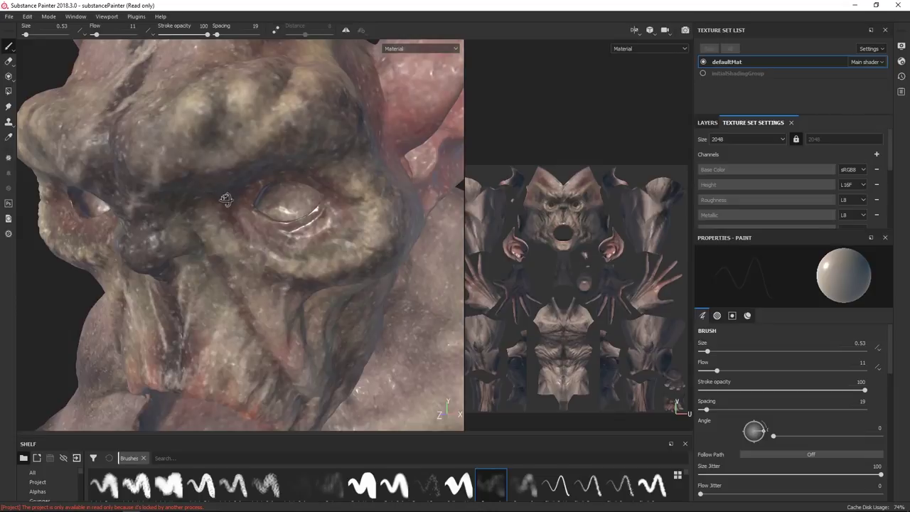
{"action": "left_click_drag", "start_coordinate": [226, 200], "coordinate": [245, 129], "text": "alt"}
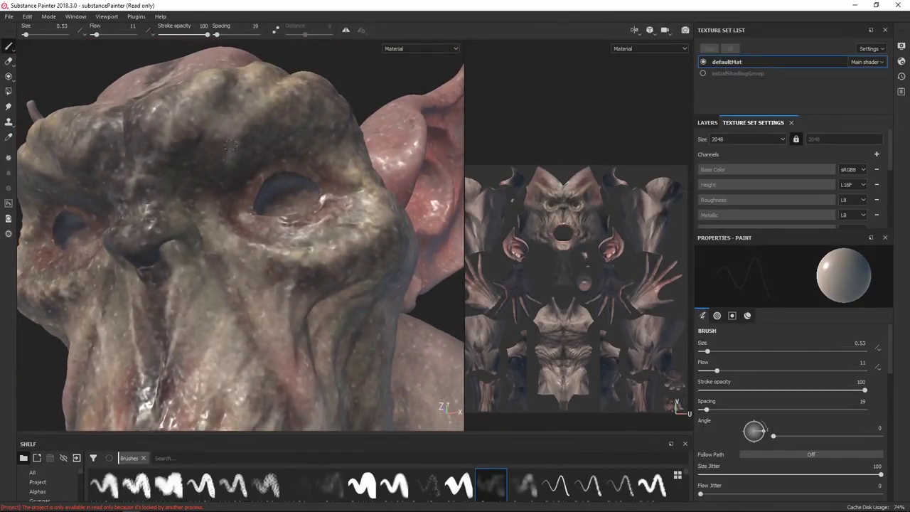
{"action": "left_click_drag", "start_coordinate": [214, 171], "coordinate": [294, 248], "text": "alt"}
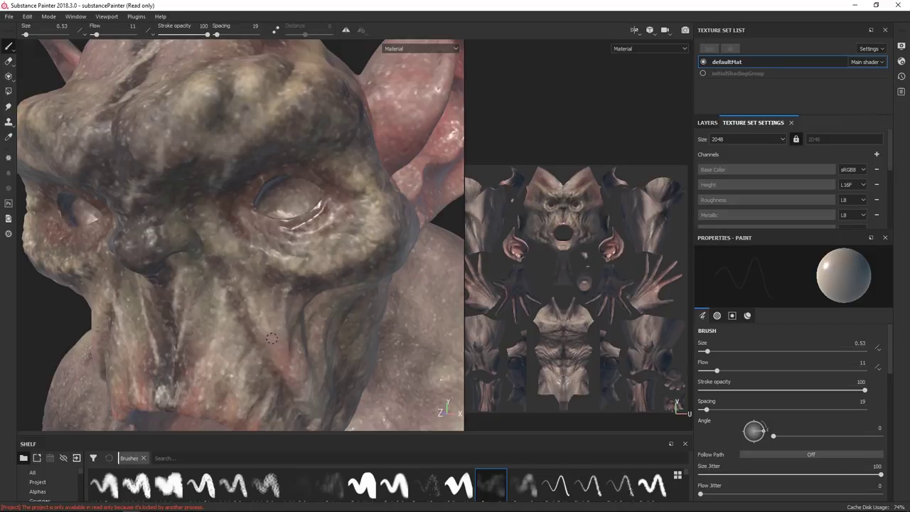
{"action": "middle_click_drag", "start_coordinate": [277, 340], "coordinate": [325, 179], "text": "alt"}
{"action": "left_click_drag", "start_coordinate": [325, 179], "coordinate": [356, 267], "text": "alt"}
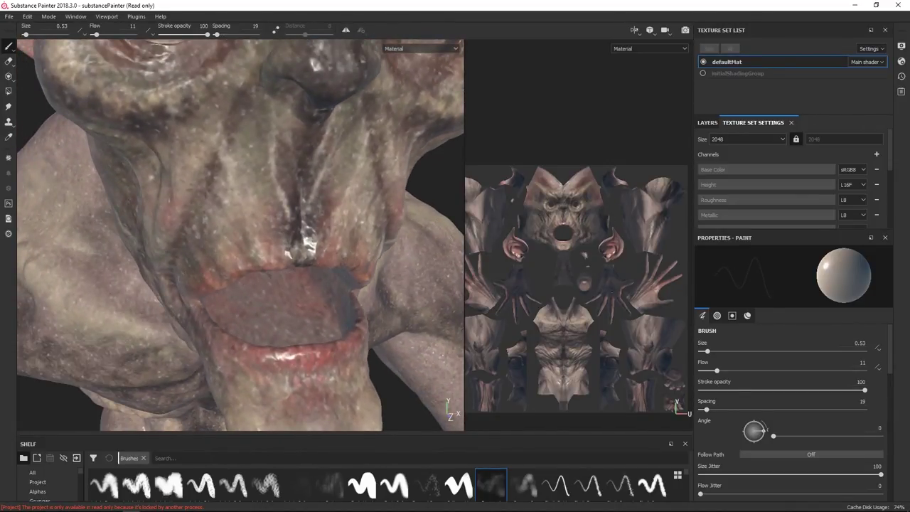
On the roughness layer, lower the brush's roughness value slightly and paint a short stroke above the creature's upper lip
{"action": "left_click", "coordinate": [707, 122]}
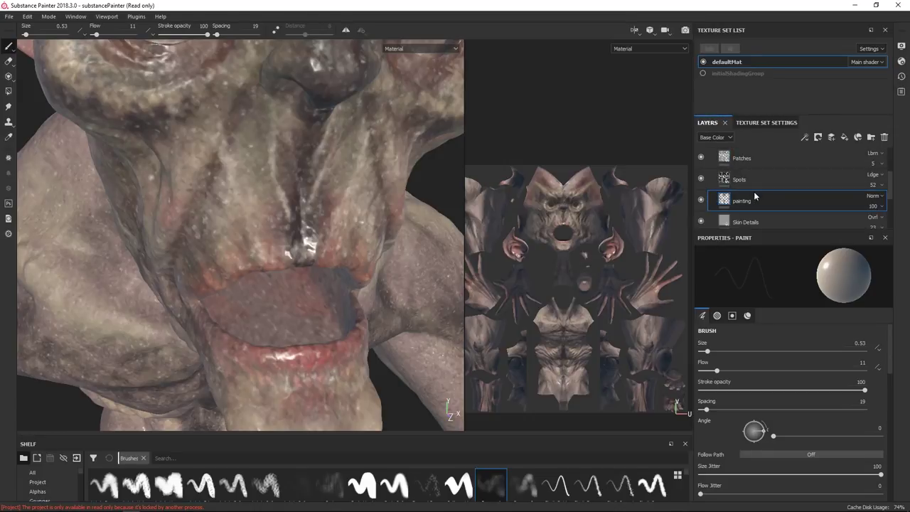
{"action": "scroll", "coordinate": [879, 180], "scroll_direction": "up", "scroll_amount": 2}
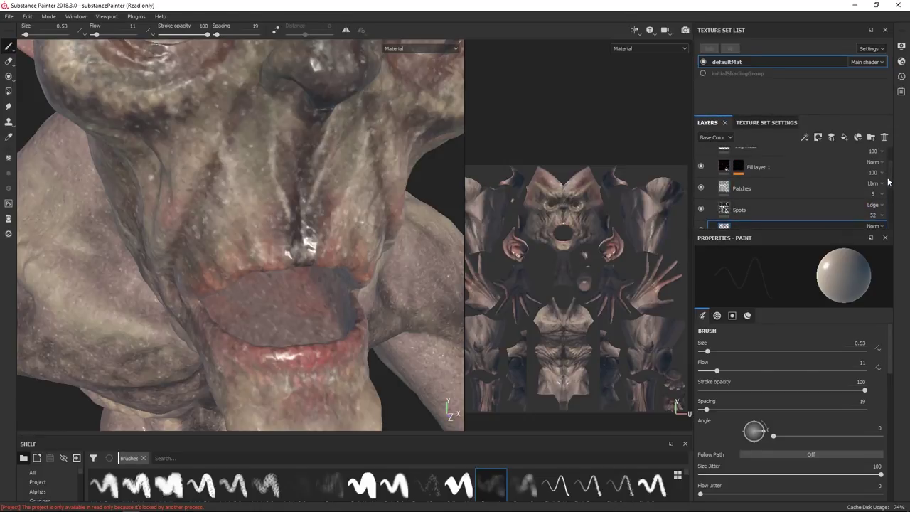
{"action": "left_click", "coordinate": [746, 162]}
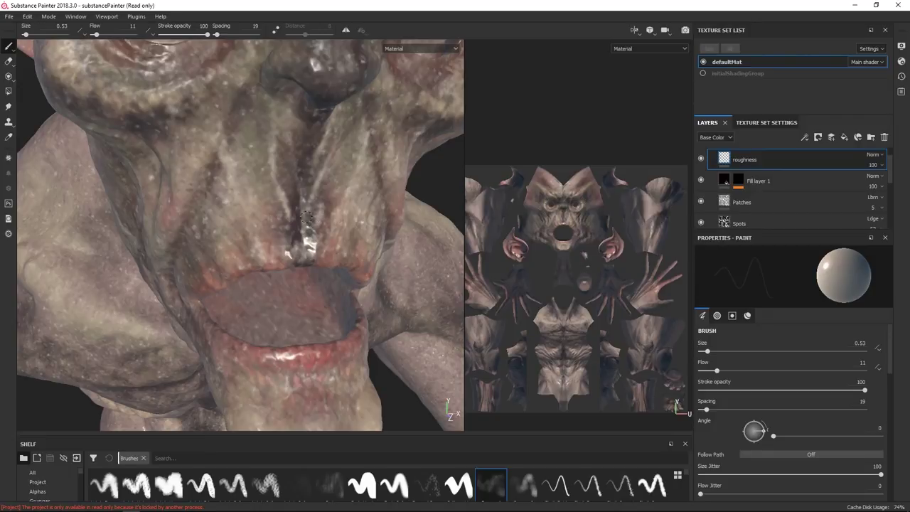
{"action": "key", "text": "ctrl"}
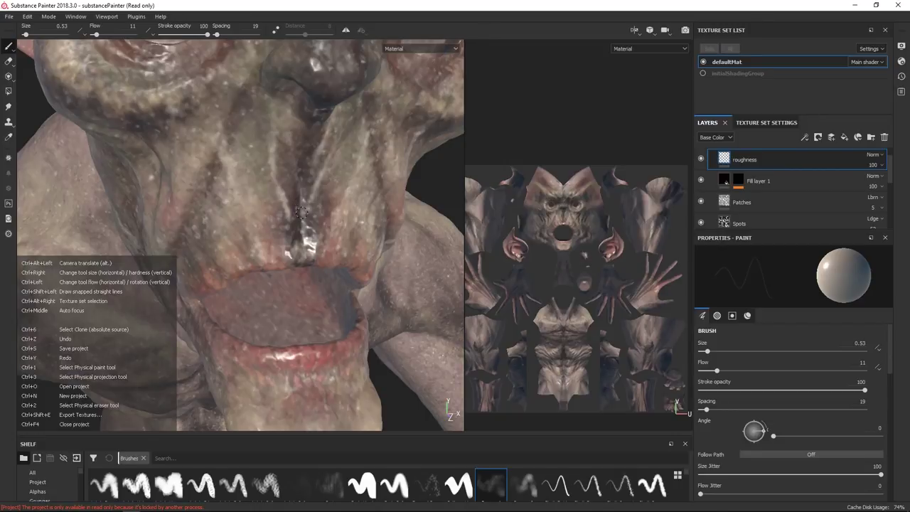
{"action": "key", "text": "p"}
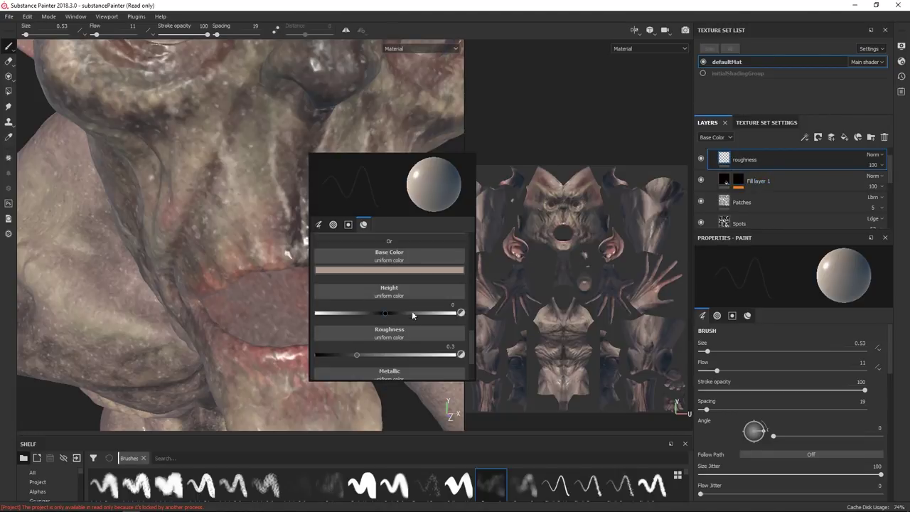
{"action": "left_click_drag", "start_coordinate": [356, 354], "coordinate": [350, 354]}
{"action": "left_click", "coordinate": [281, 313]}
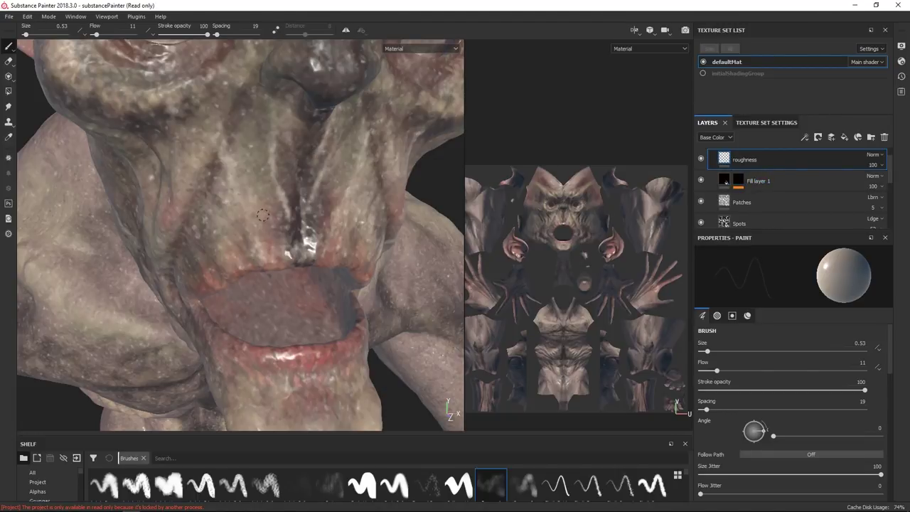
{"action": "left_click_drag", "start_coordinate": [263, 241], "coordinate": [255, 235]}
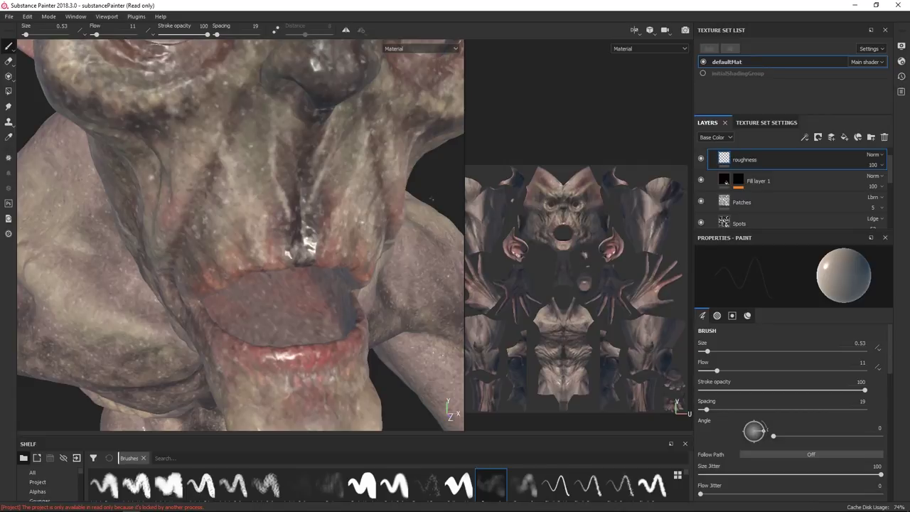
Look through the paint brush's stencil, material, angle and jitter properties
{"action": "scroll", "coordinate": [881, 443], "scroll_direction": "down", "scroll_amount": 5}
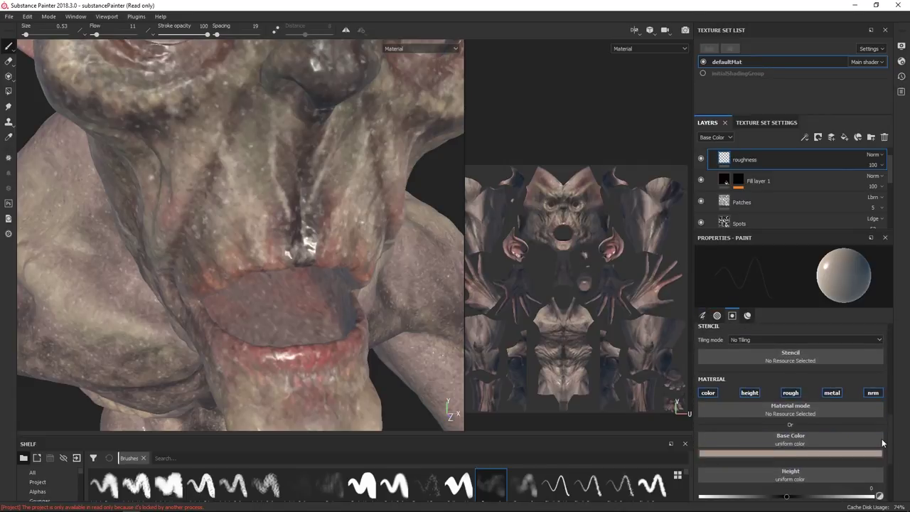
{"action": "scroll", "coordinate": [882, 442], "scroll_direction": "up", "scroll_amount": 5}
{"action": "scroll", "coordinate": [875, 360], "scroll_direction": "down", "scroll_amount": 1}
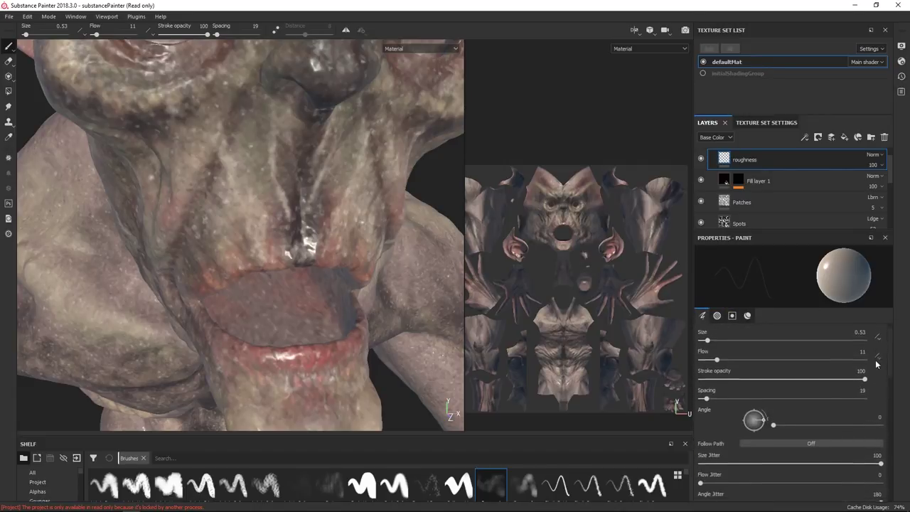
{"action": "scroll", "coordinate": [866, 378], "scroll_direction": "down", "scroll_amount": 2}
{"action": "scroll", "coordinate": [865, 377], "scroll_direction": "up", "scroll_amount": 1}
Examine the textured head, ear and shoulder in a three-quarter view, both close up and from farther away
{"action": "left_click_drag", "start_coordinate": [331, 207], "coordinate": [299, 153], "text": "alt"}
{"action": "middle_click_drag", "start_coordinate": [298, 153], "coordinate": [361, 314], "text": "alt"}
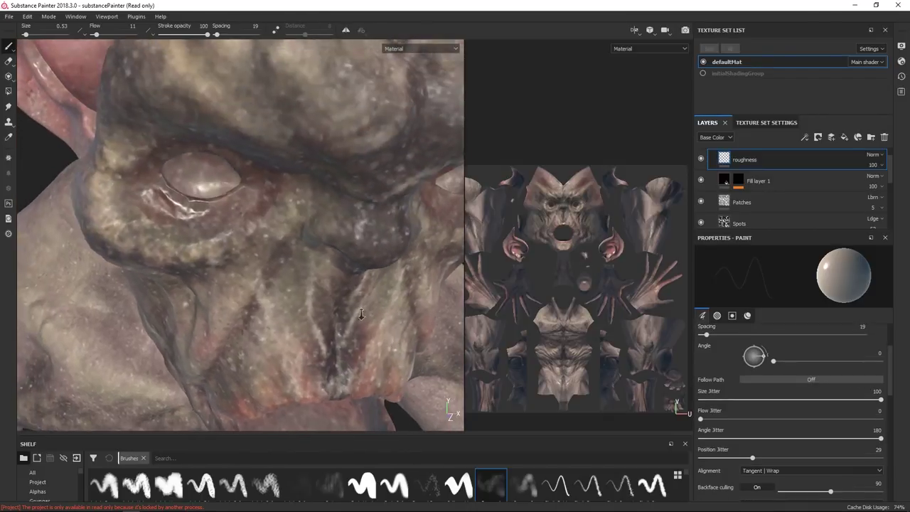
{"action": "right_click_drag", "start_coordinate": [361, 314], "coordinate": [329, 242], "text": "alt"}
{"action": "left_click_drag", "start_coordinate": [329, 241], "coordinate": [313, 214], "text": "alt"}
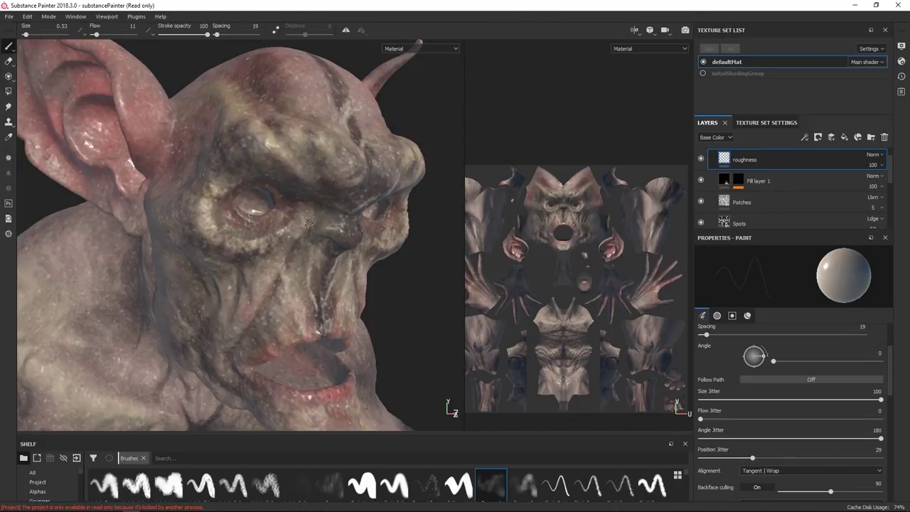
{"action": "left_click_drag", "start_coordinate": [308, 223], "coordinate": [348, 214], "text": "alt"}
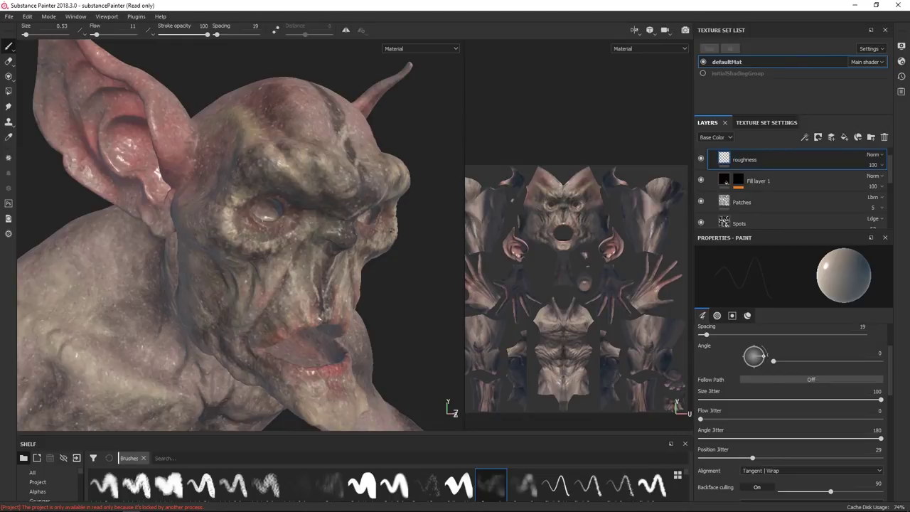
{"action": "left_click_drag", "start_coordinate": [394, 291], "coordinate": [370, 253], "text": "alt"}
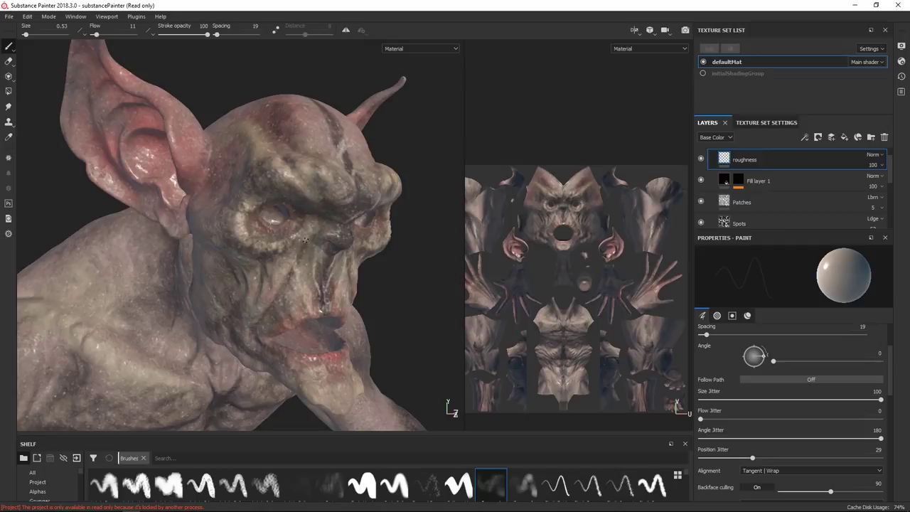
{"action": "scroll", "coordinate": [313, 243], "scroll_direction": "up", "scroll_amount": 3}
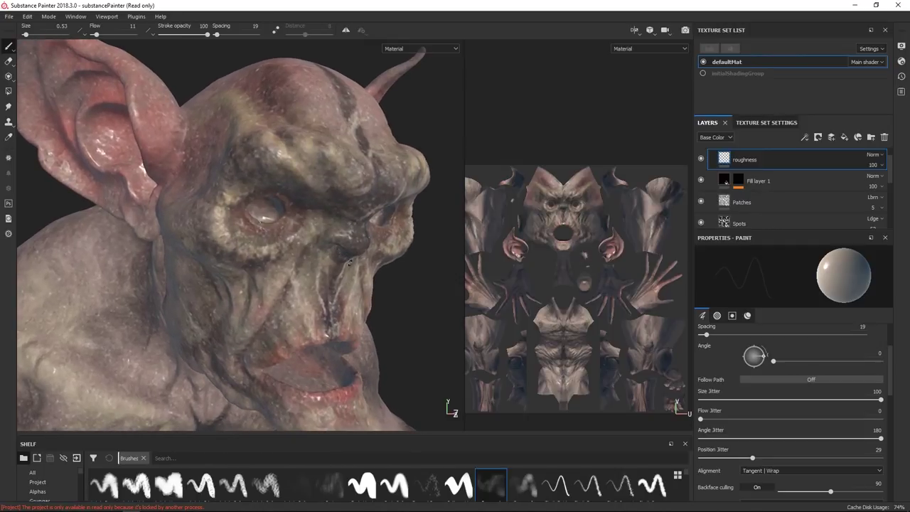
{"action": "left_click_drag", "start_coordinate": [348, 263], "coordinate": [335, 196], "text": "alt"}
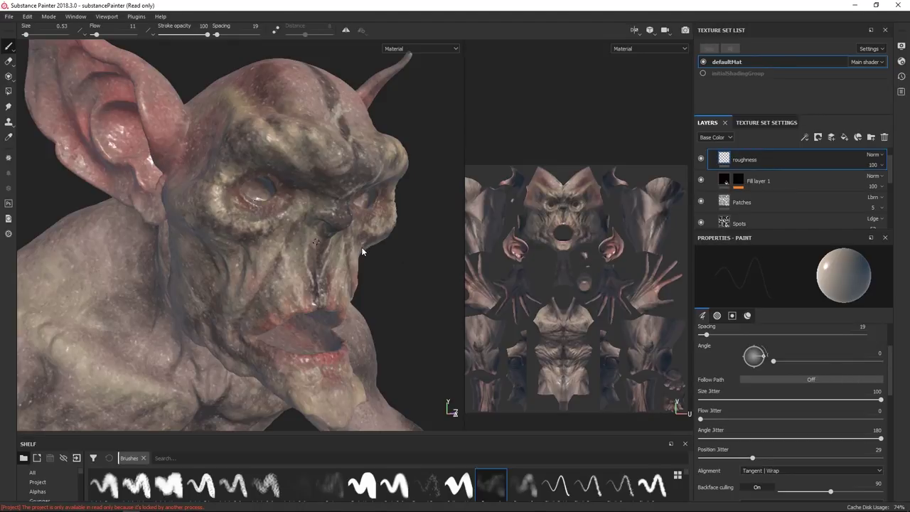
Preview the creature's head near profile as an Iray render, pausing it before returning to the painting view for a frontal look
{"action": "key", "text": "F10"}
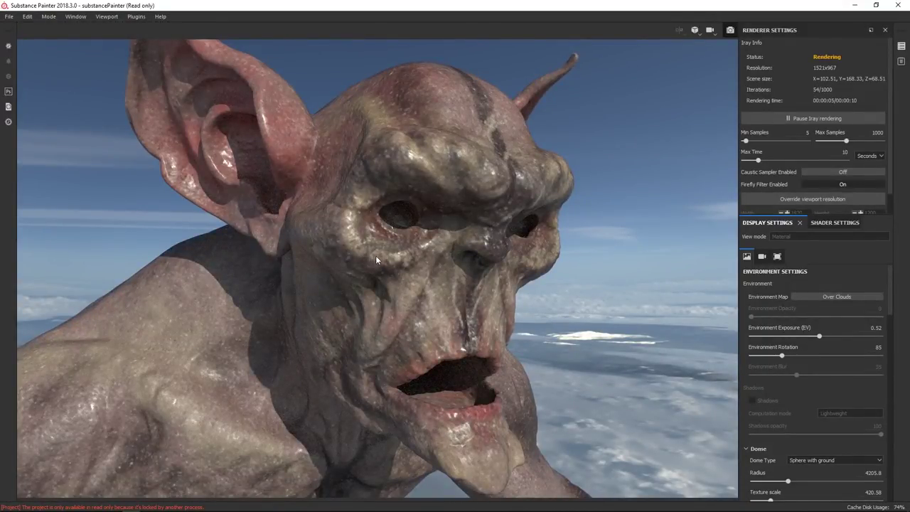
{"action": "left_click_drag", "start_coordinate": [372, 253], "coordinate": [429, 303], "text": "alt"}
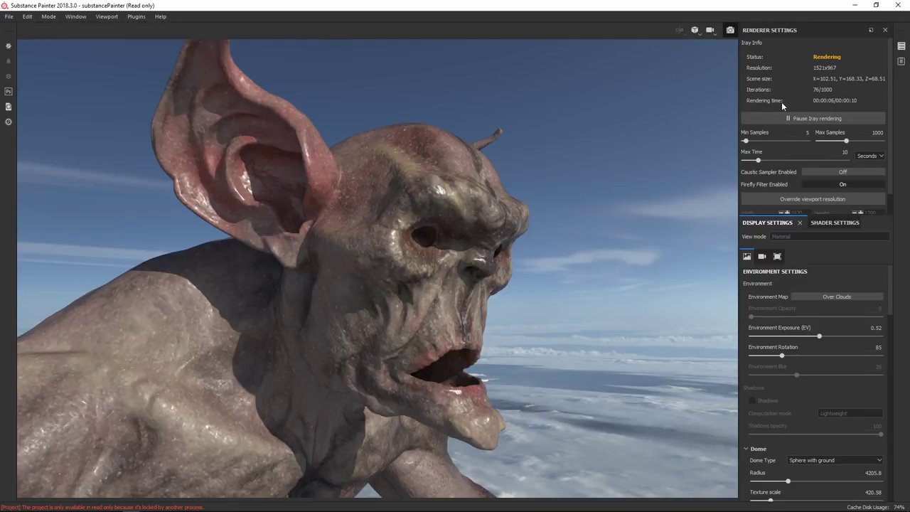
{"action": "left_click", "coordinate": [772, 117]}
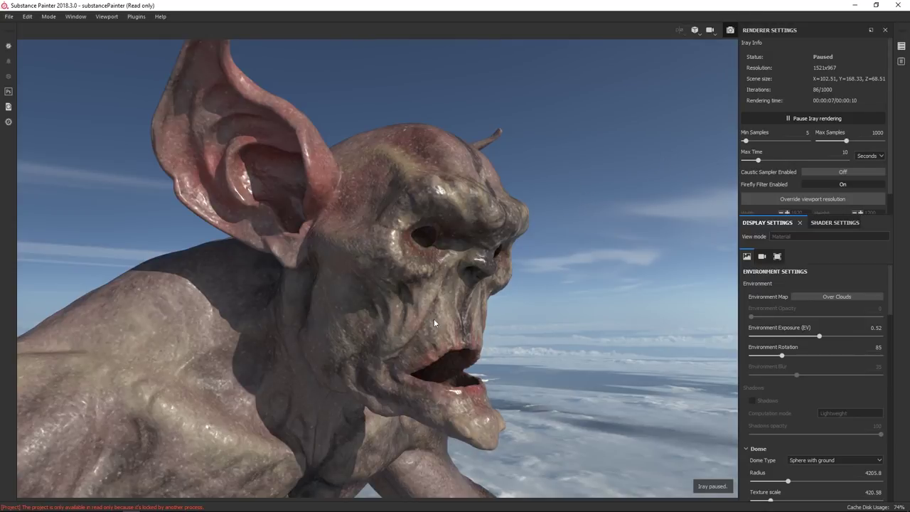
{"action": "key", "text": "F9"}
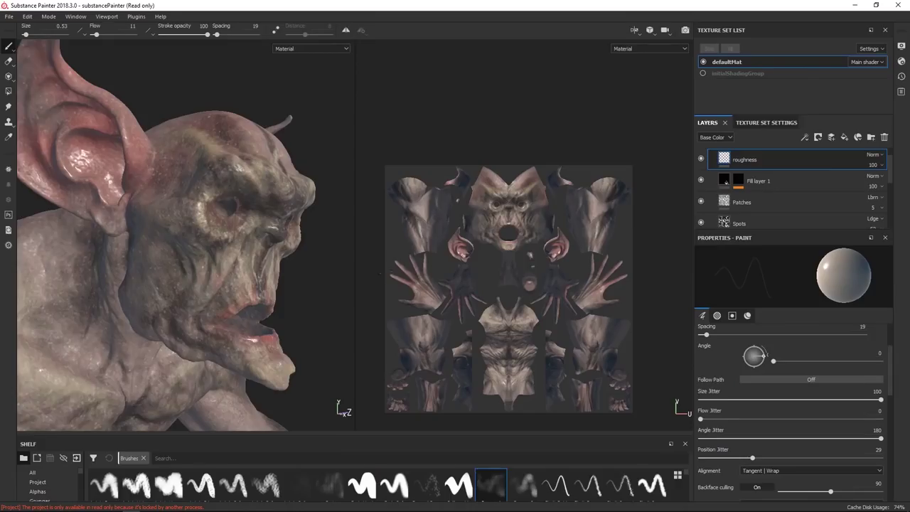
{"action": "left_click_drag", "start_coordinate": [271, 249], "coordinate": [214, 243], "text": "alt"}
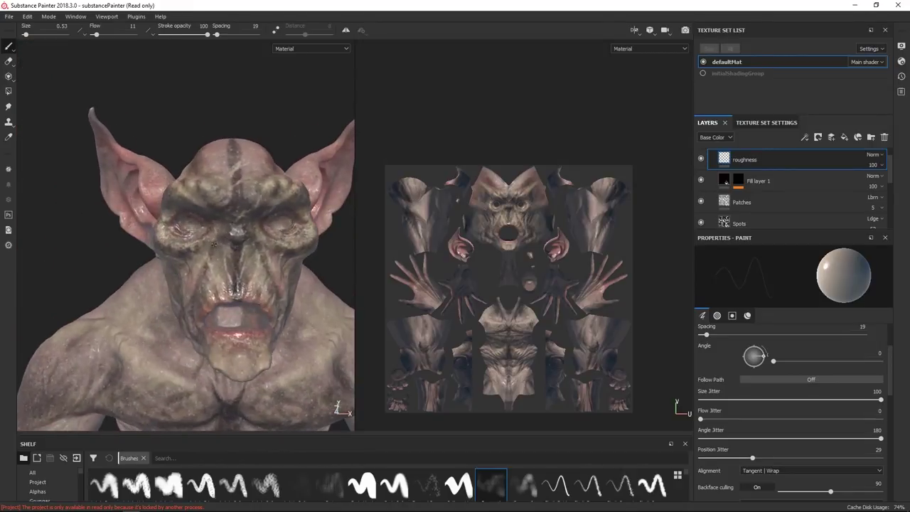